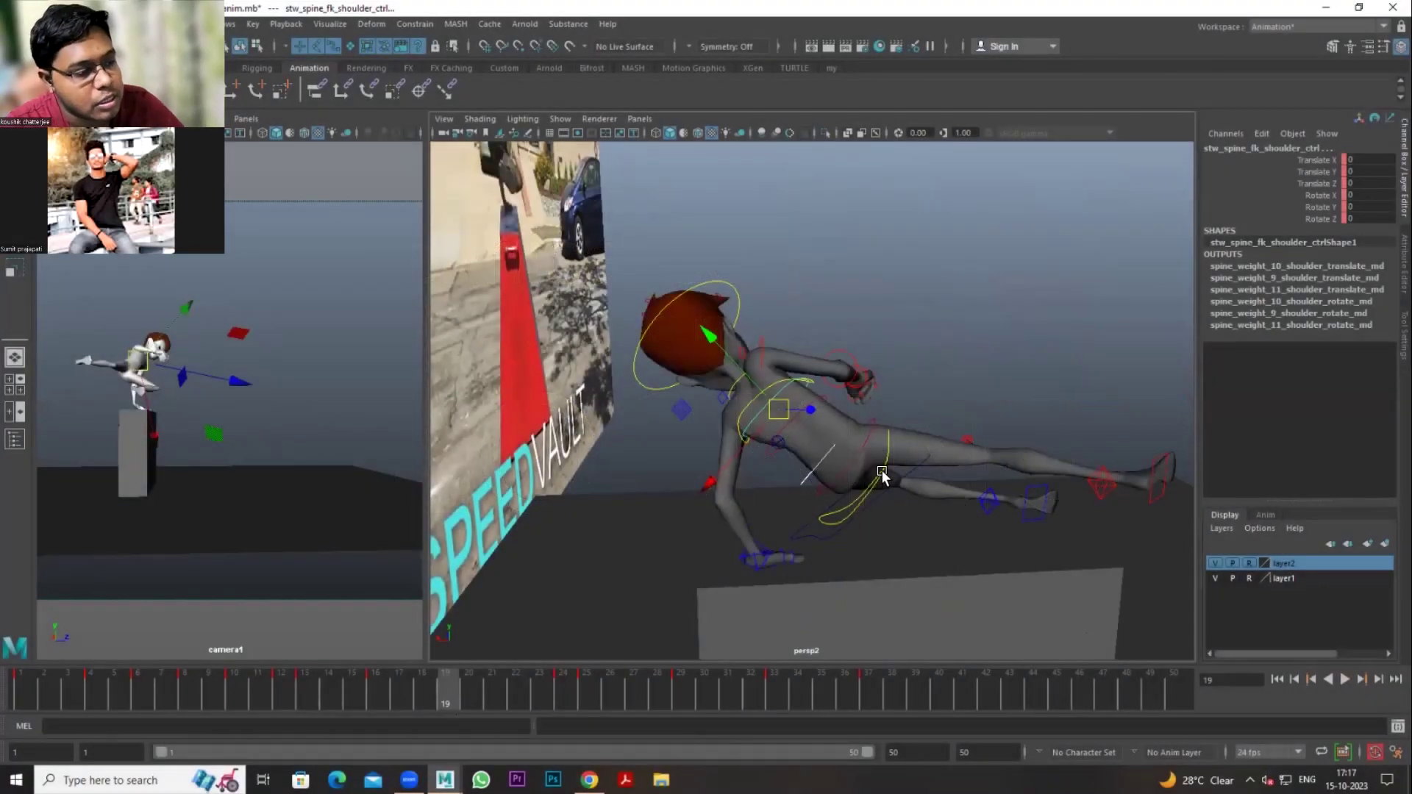
Step: Select the character's hip control in the frame-19 vault scene
left_click(885, 471)
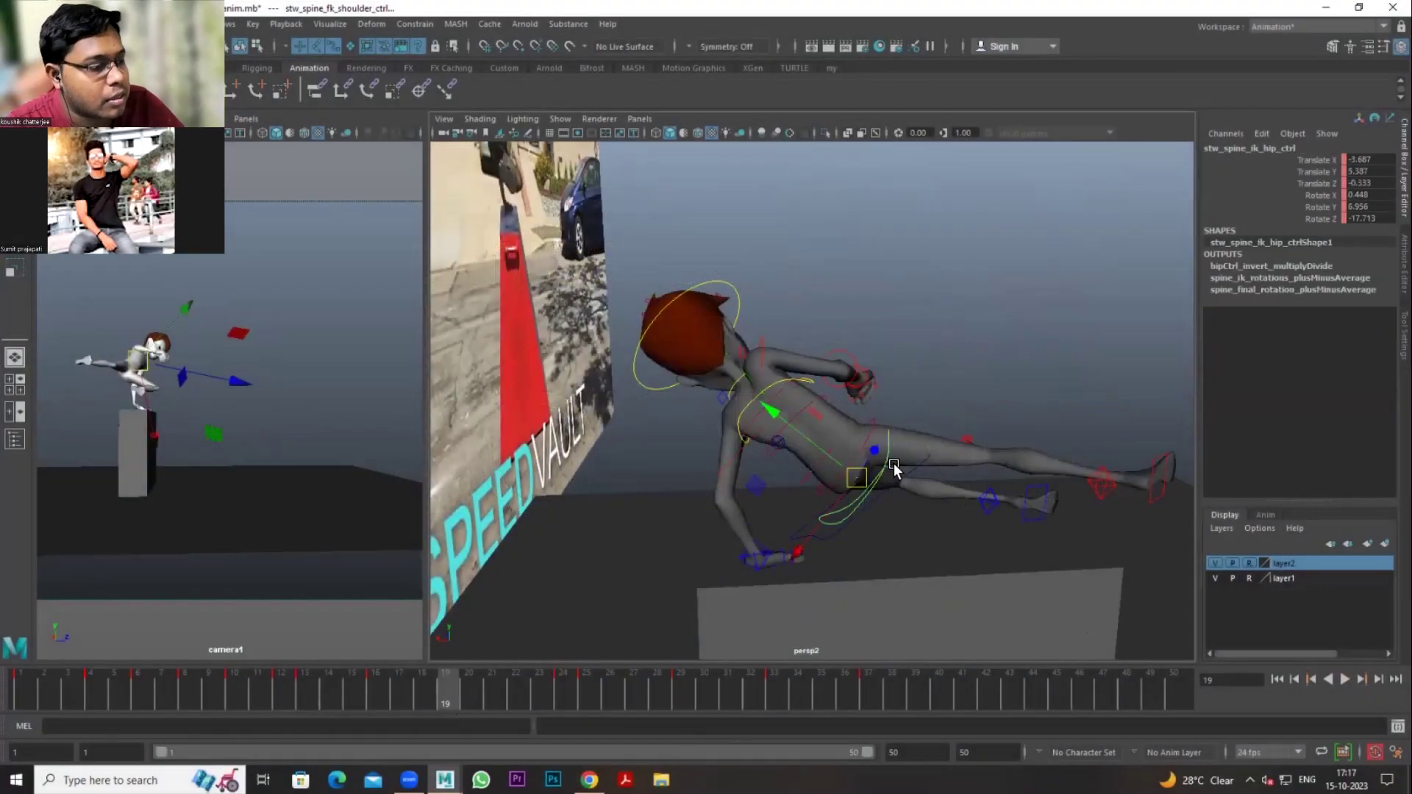
Step: Play the vault animation and stop it on frame 22
scroll(948, 537, "down", 3)
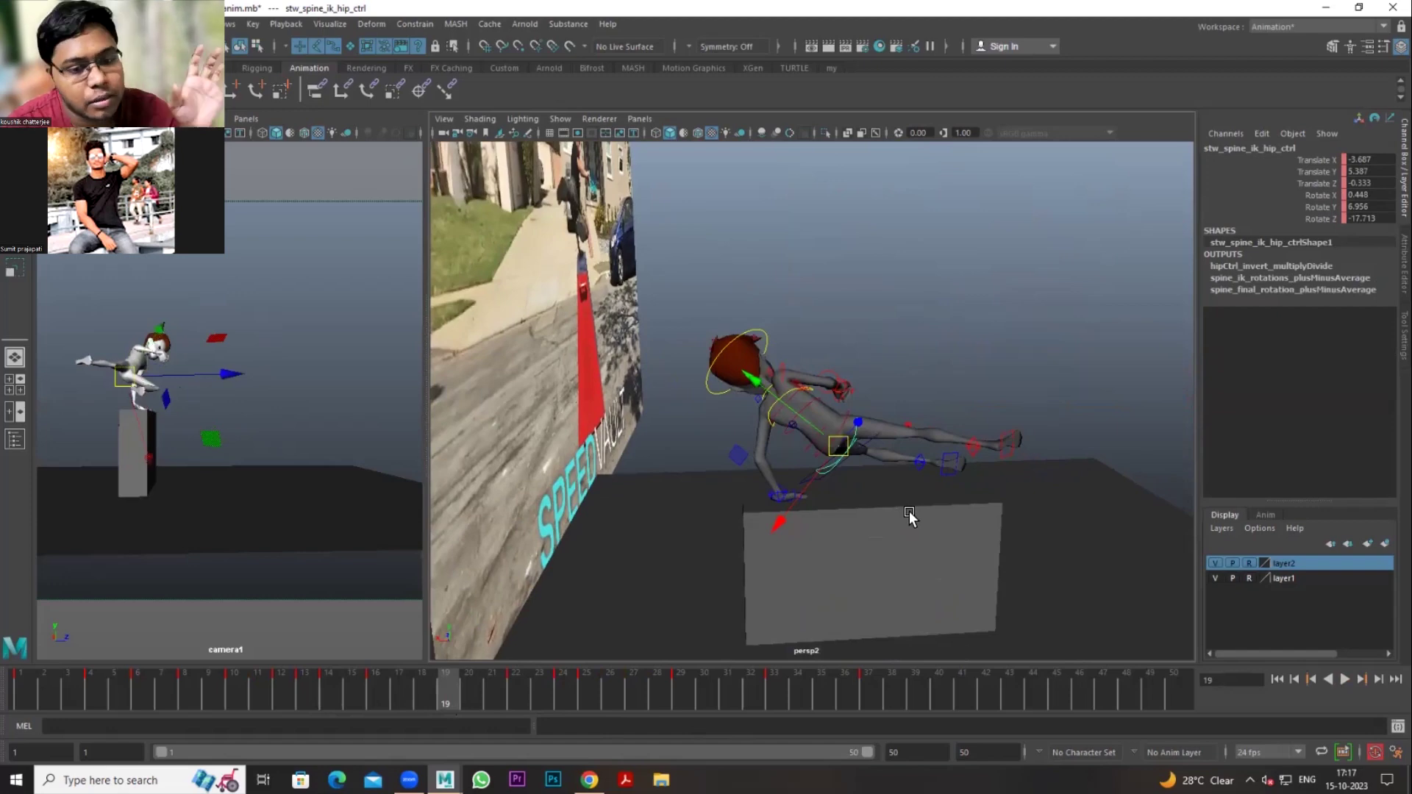
key("alt+v")
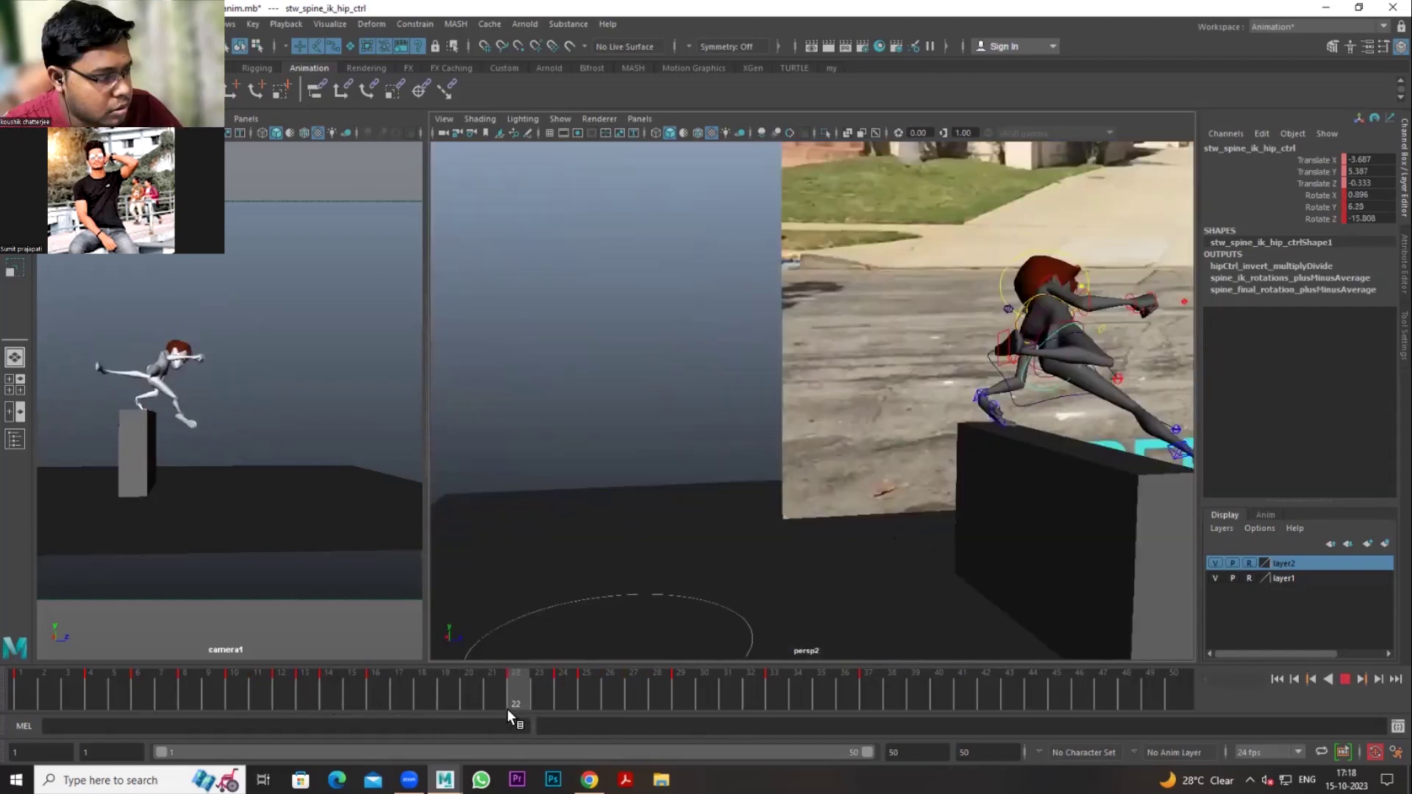
left_click(509, 695)
scroll(956, 386, "down", 3)
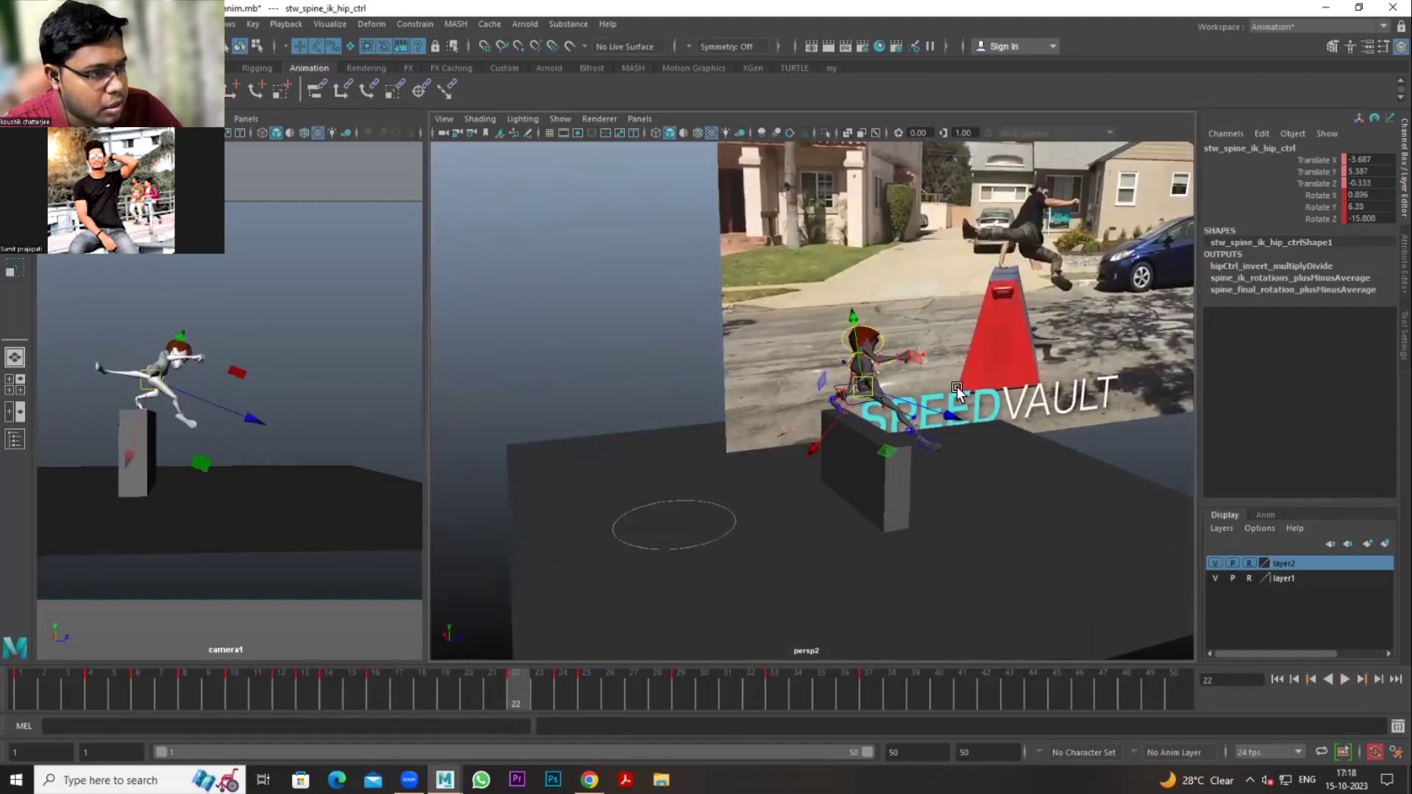
scroll(956, 386, "up", 2)
scroll(891, 416, "up", 2)
Step: Orbit in close and inspect the upper spine, hip and COG controls across frames 22–23
left_click_drag(891, 416, 812, 508, "alt")
left_click_drag(859, 403, 1060, 448, "alt")
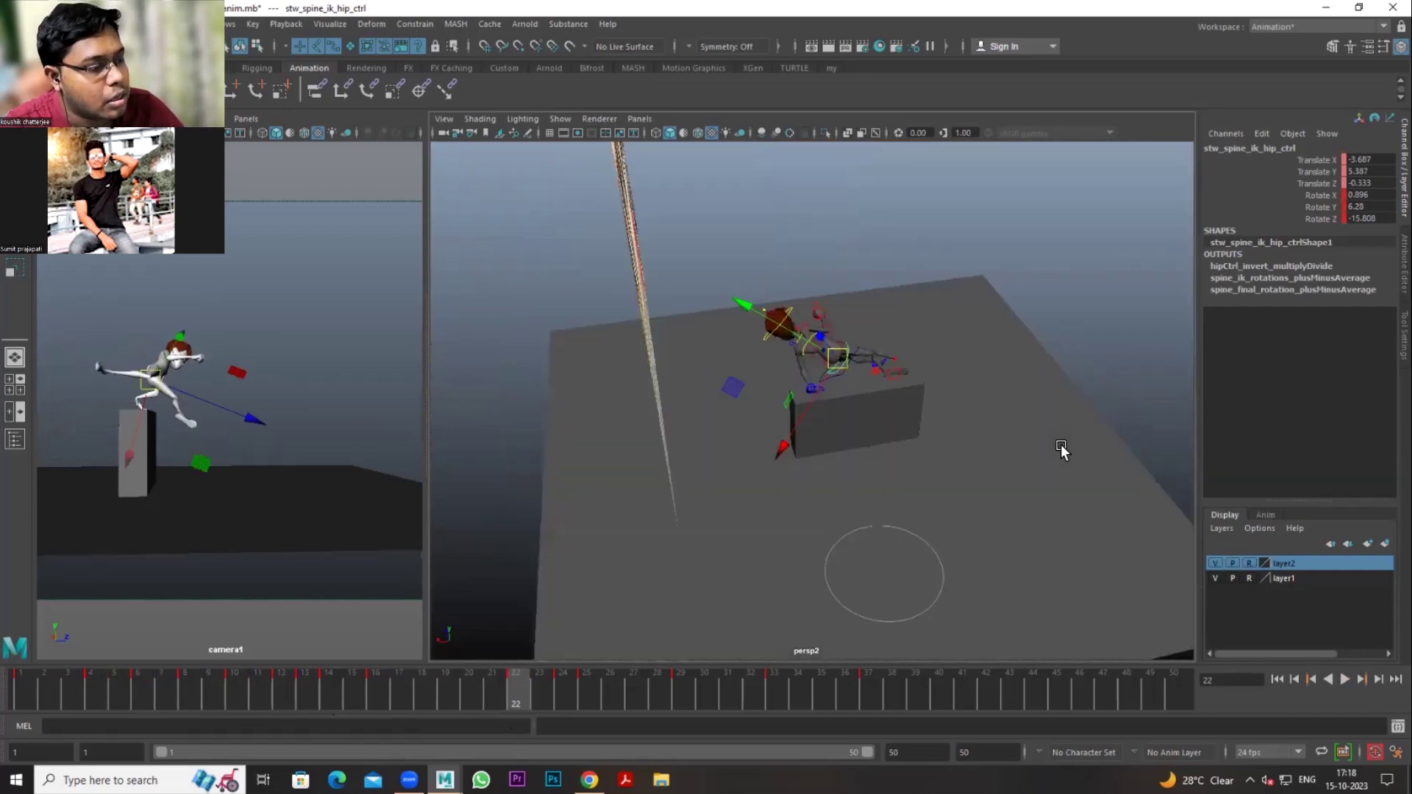
scroll(846, 298, "up", 3)
left_click(846, 298)
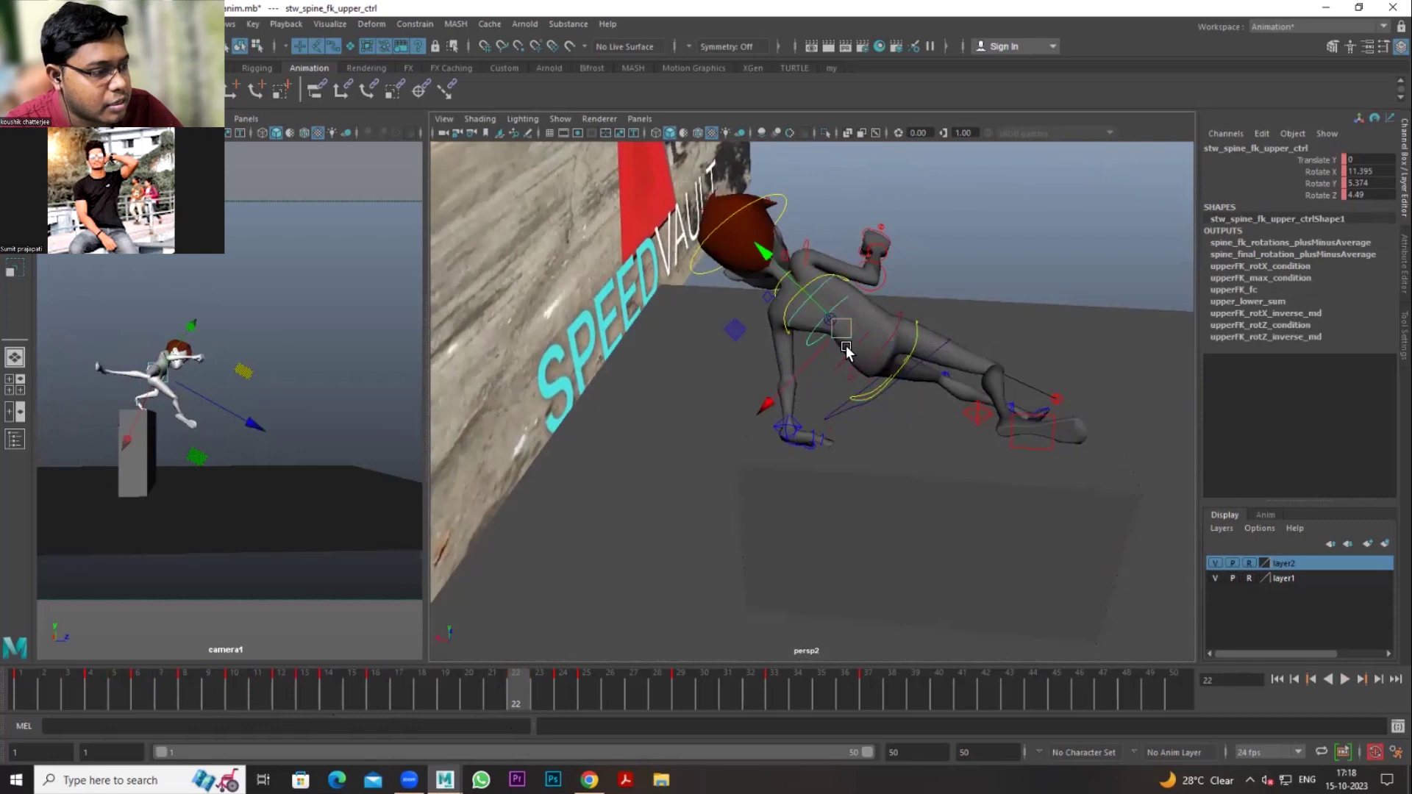
left_click(873, 393)
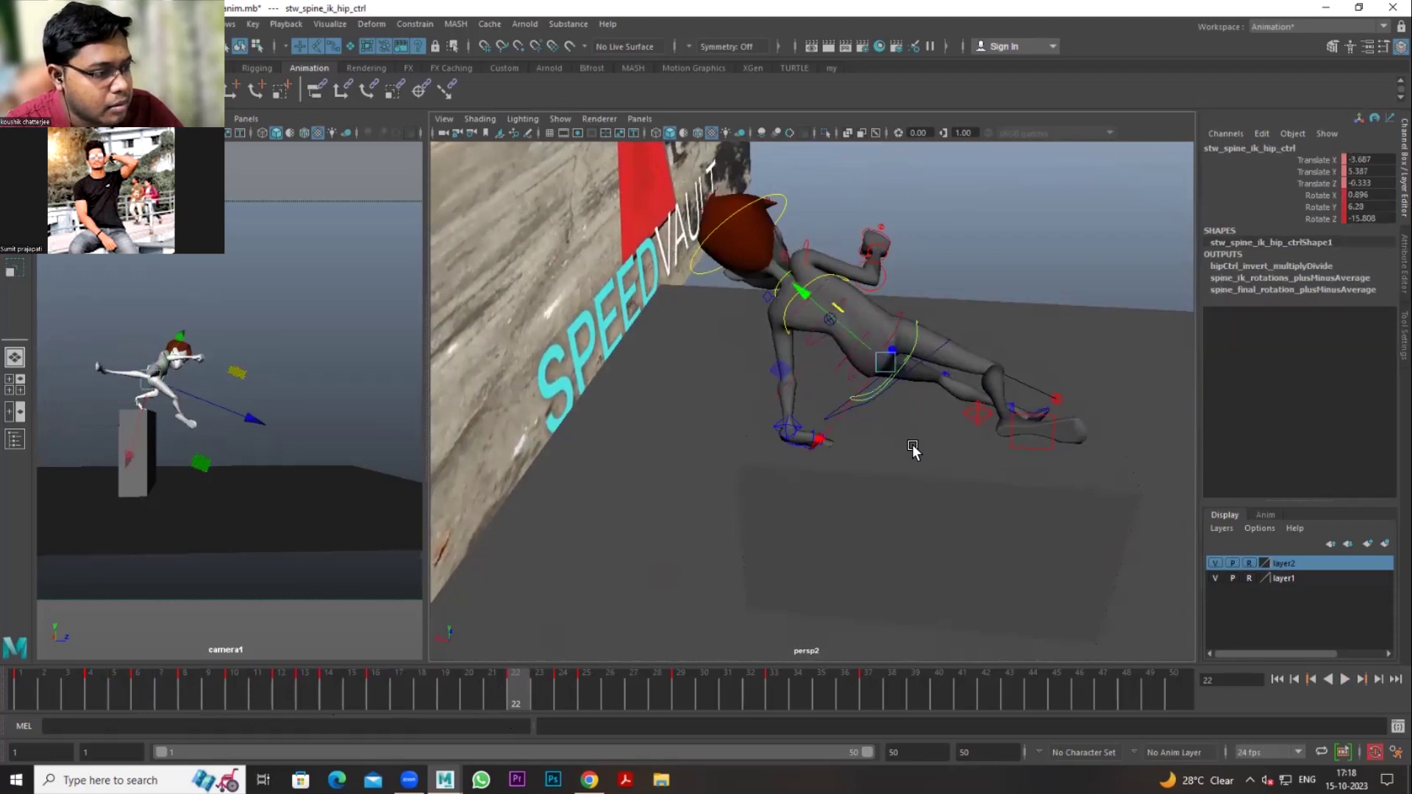
left_click(539, 695)
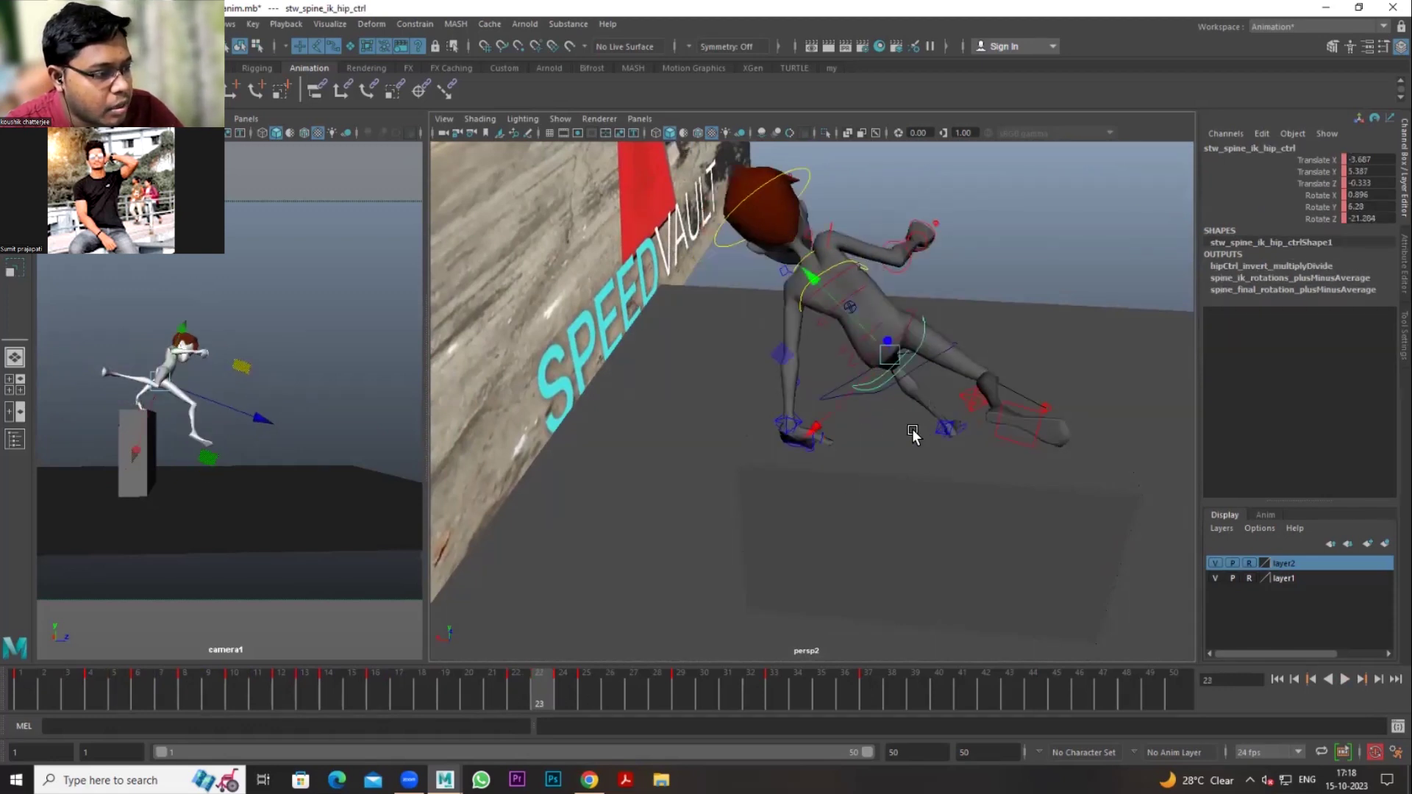
left_click(829, 387)
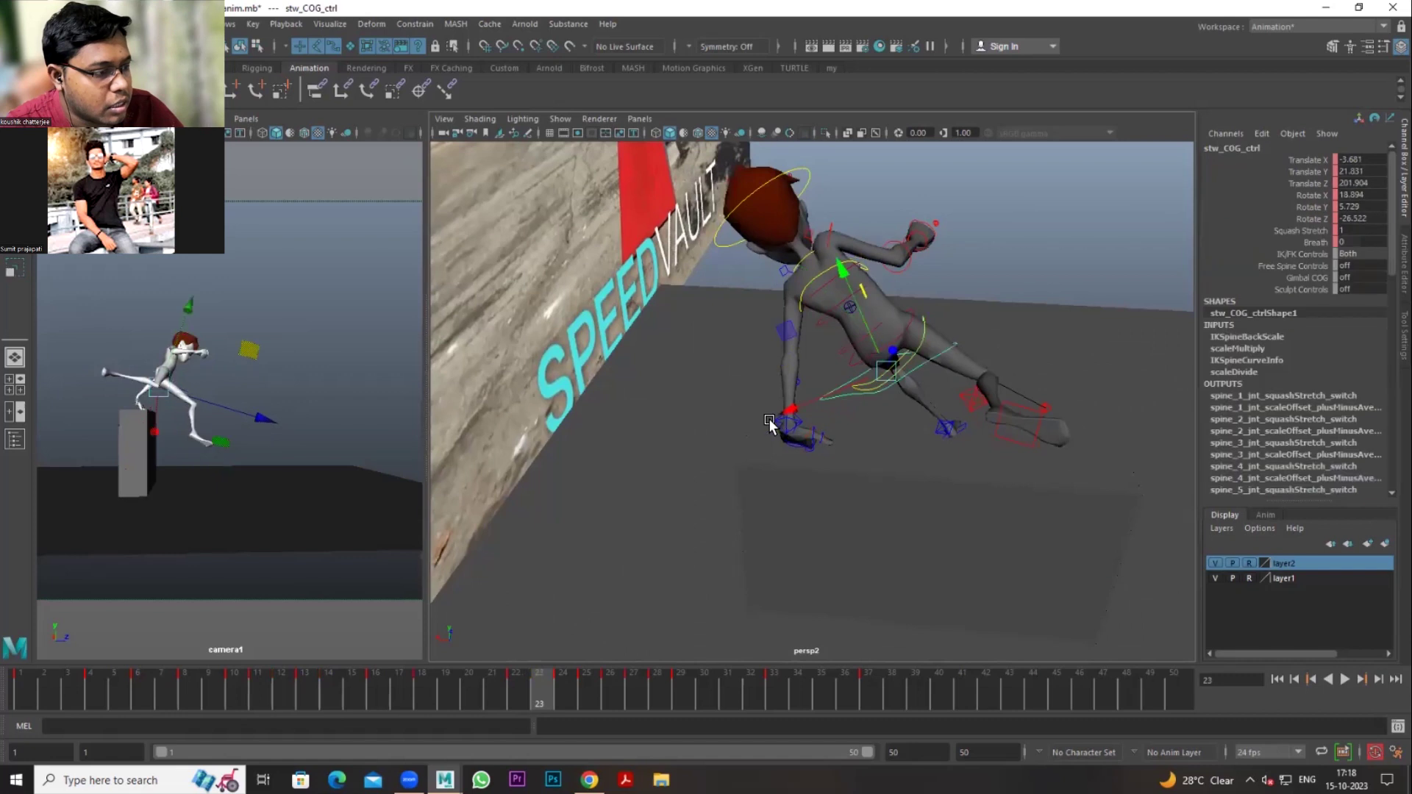
left_click(519, 679)
Step: Flip between frames 18 and 22 to compare the vault poses
left_click_drag(955, 373, 915, 413, "alt")
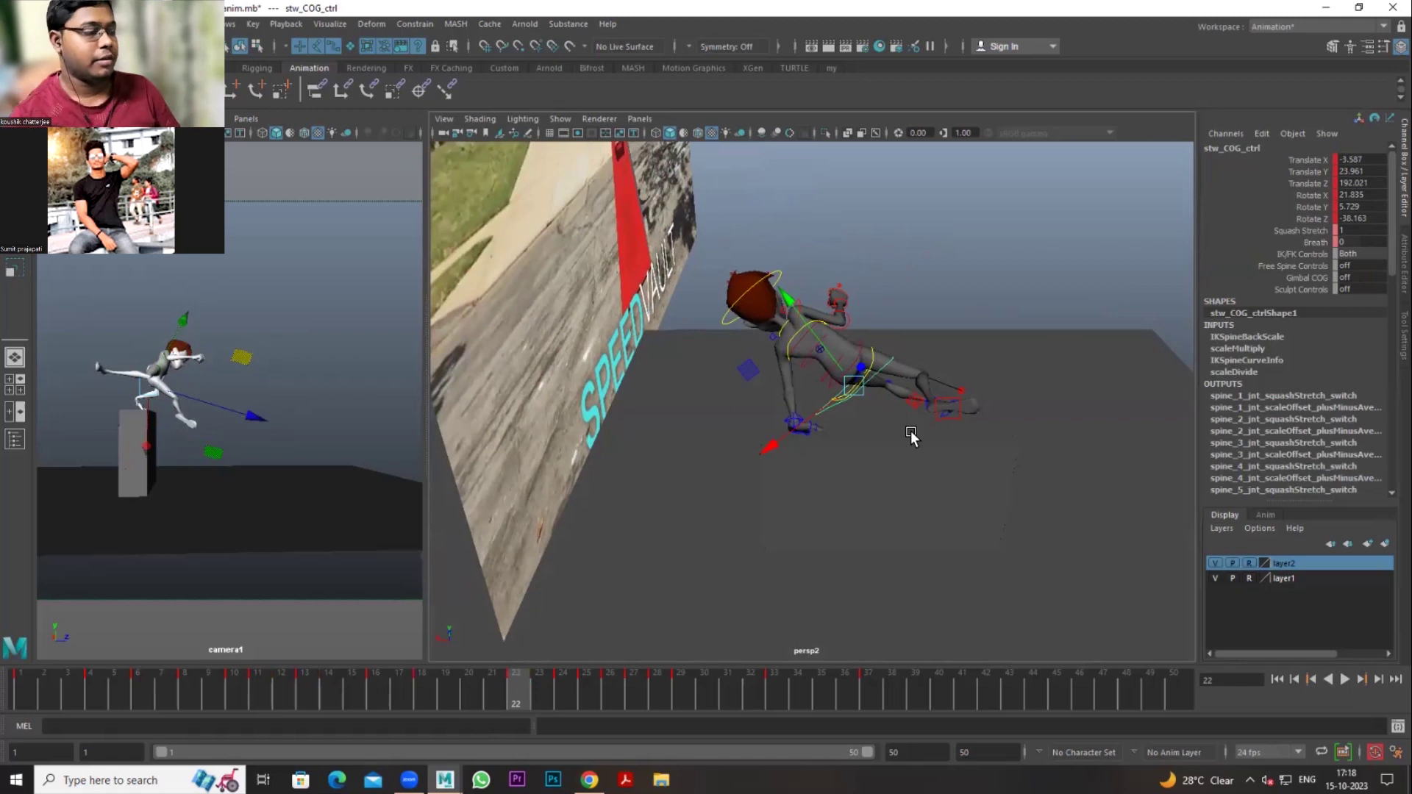
left_click(432, 681)
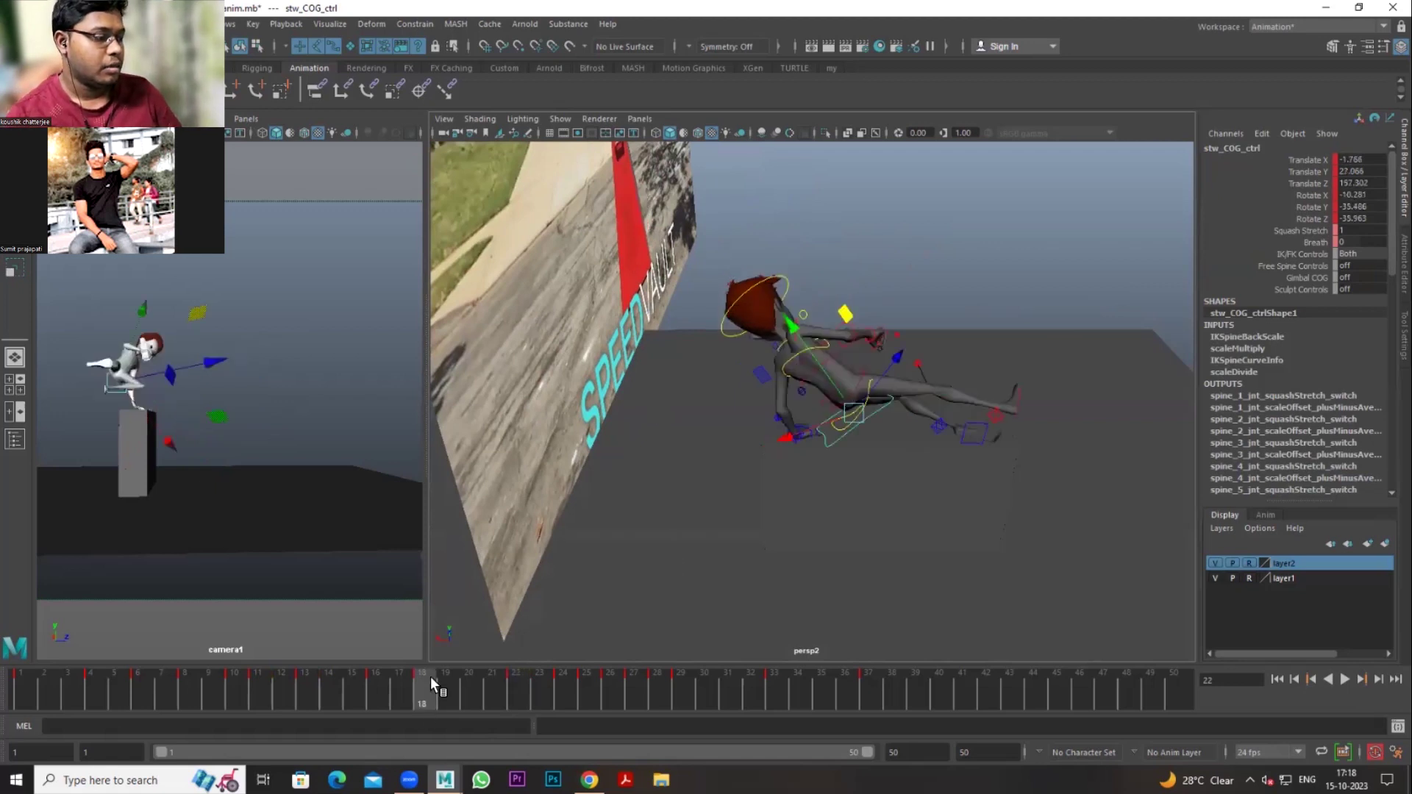
left_click(521, 686)
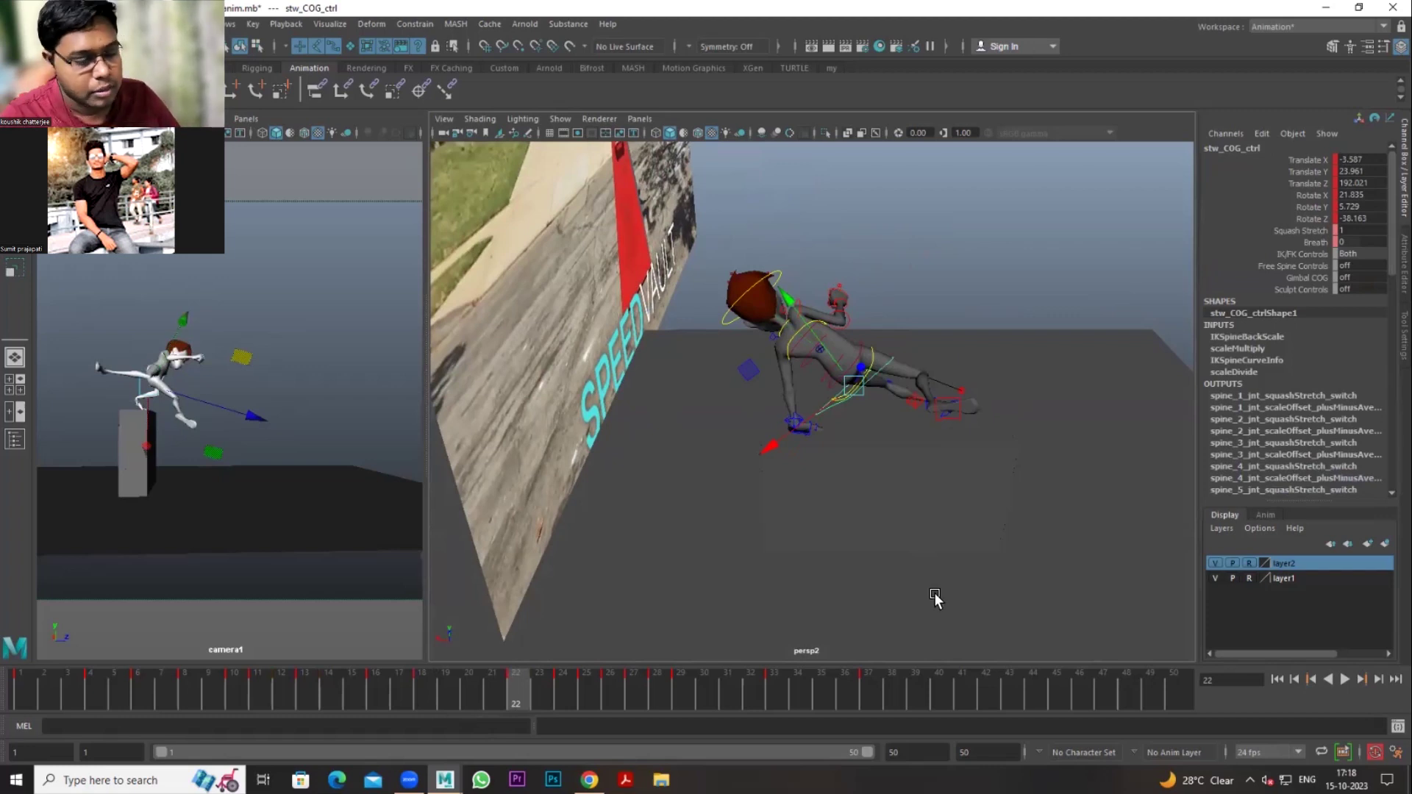
left_click(424, 690)
left_click(515, 686)
left_click(418, 687)
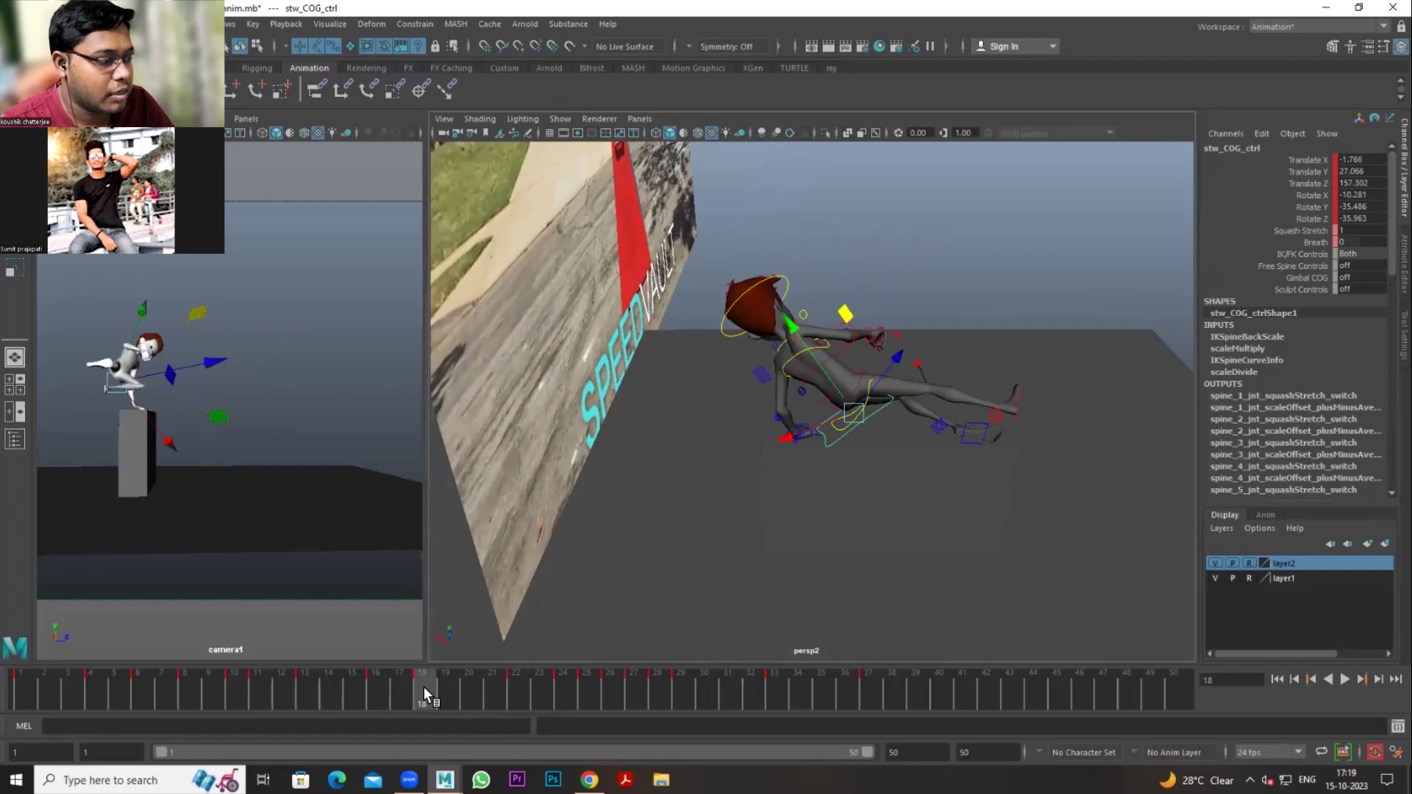
left_click(511, 689)
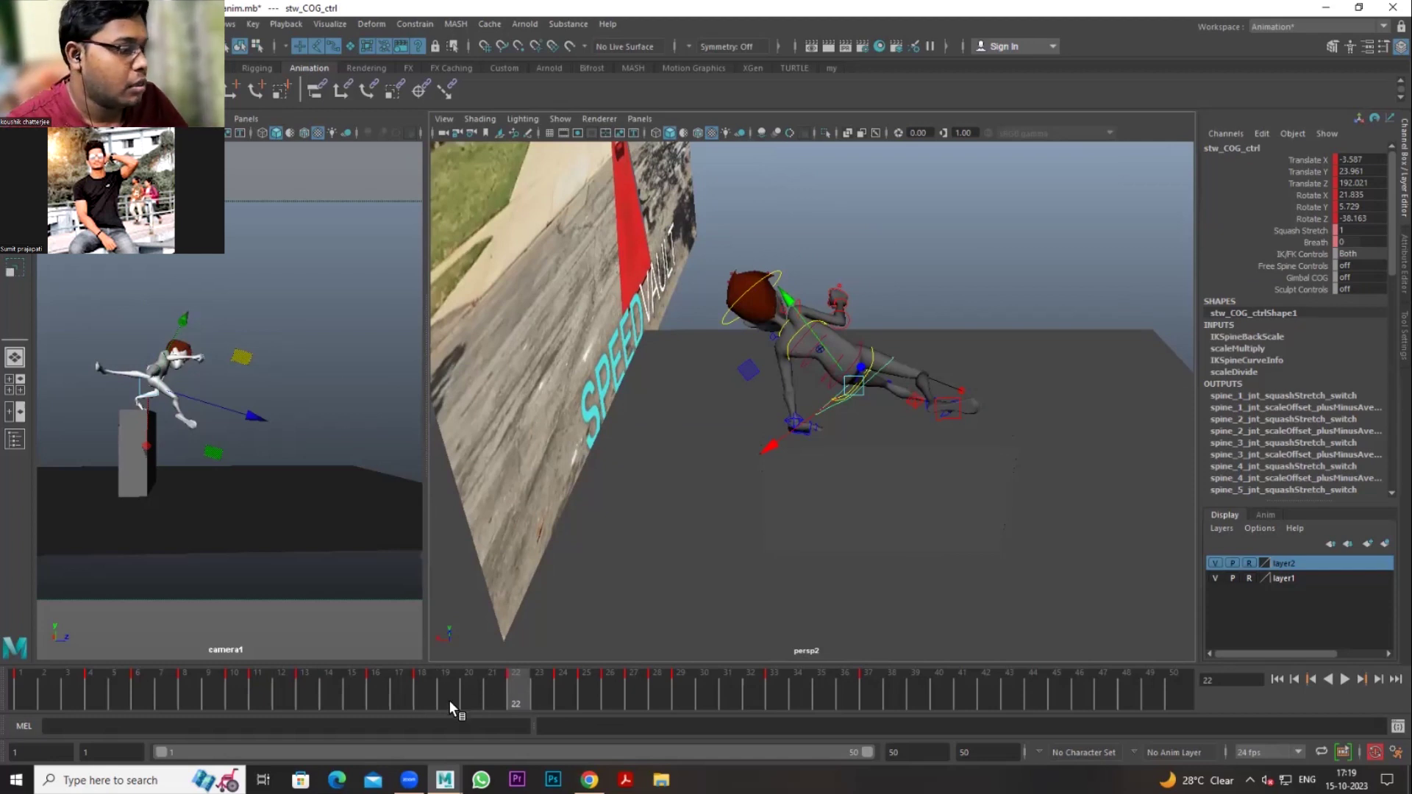
Step: With the upper spine and COG selected, check frames 16 and 24, then return to 18
scroll(981, 417, "up", 4)
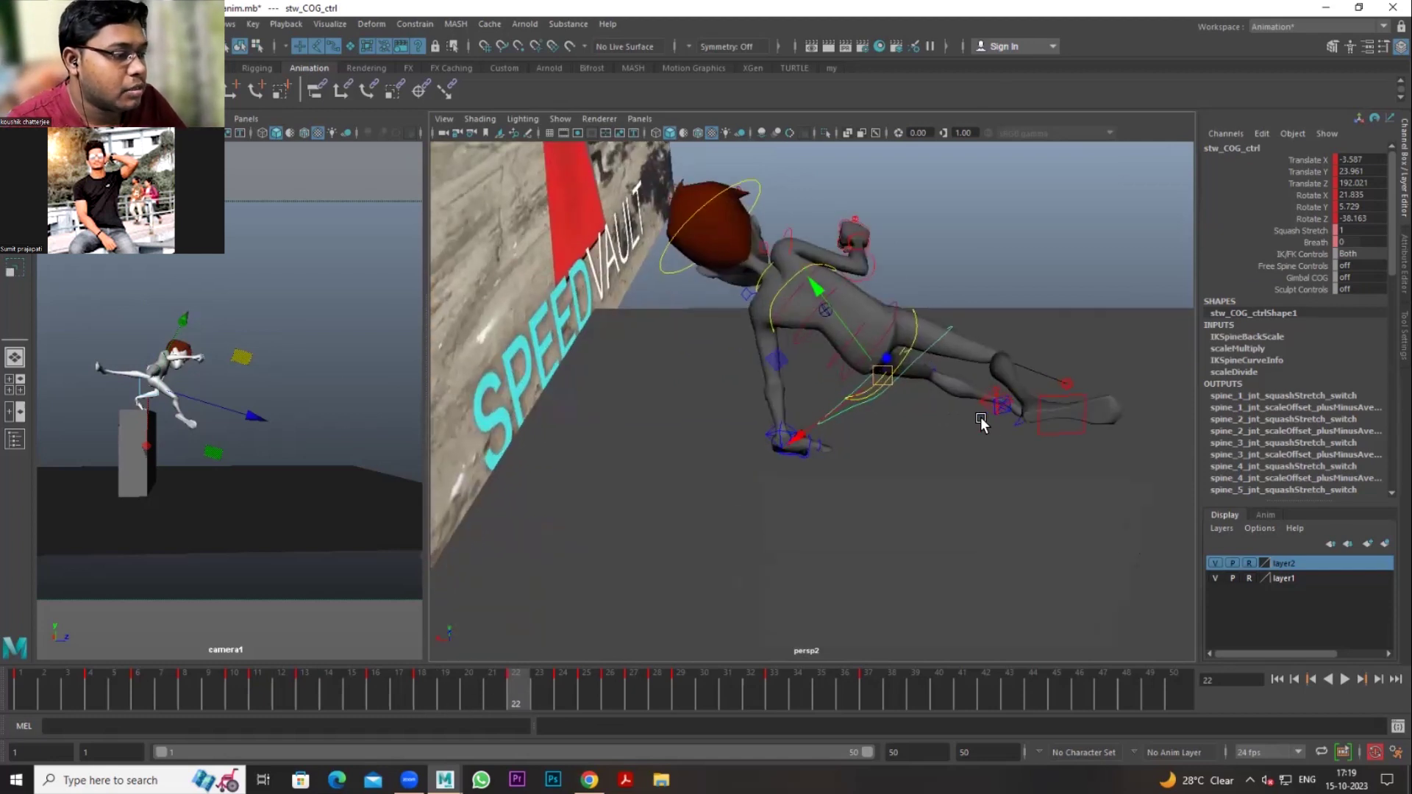
left_click(811, 337)
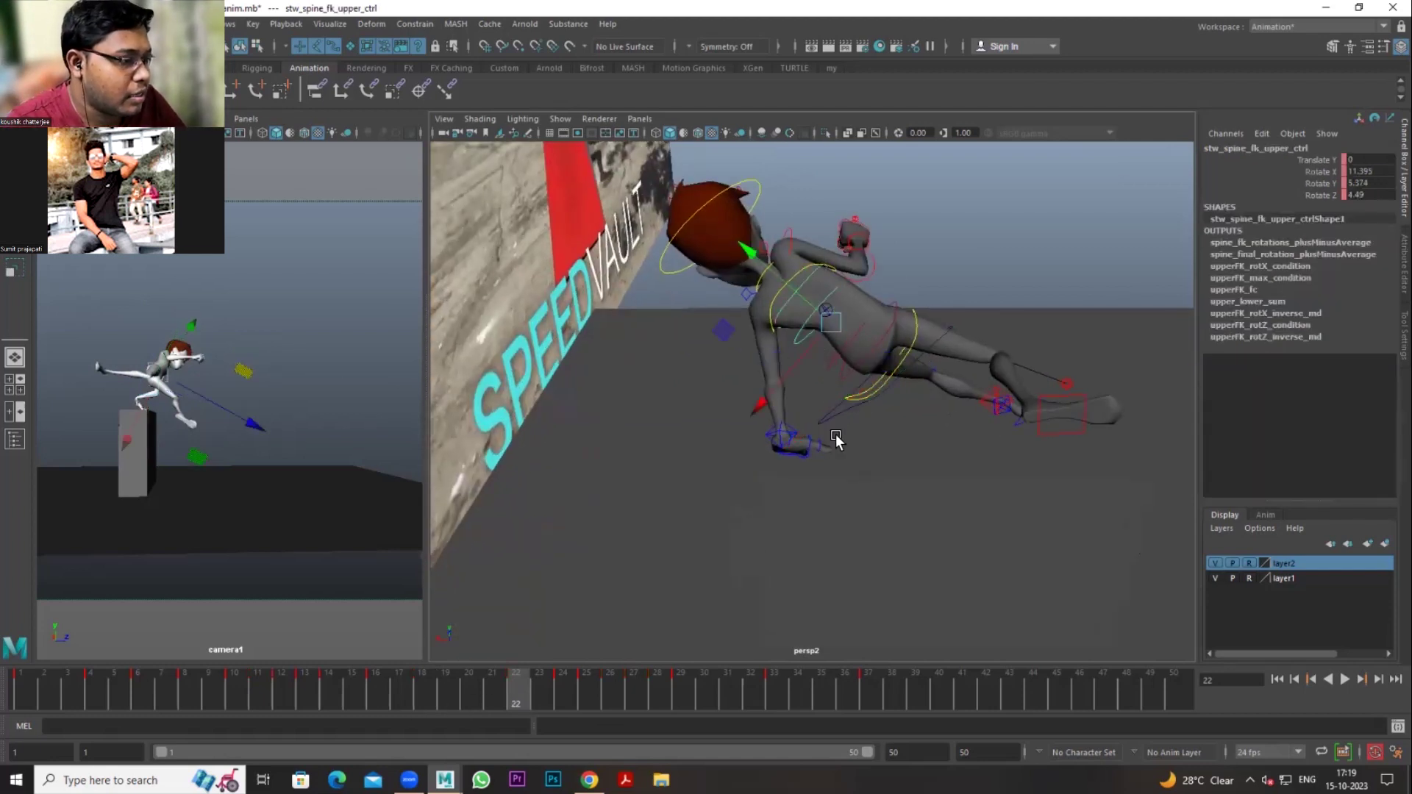
left_click(374, 679)
left_click(568, 678)
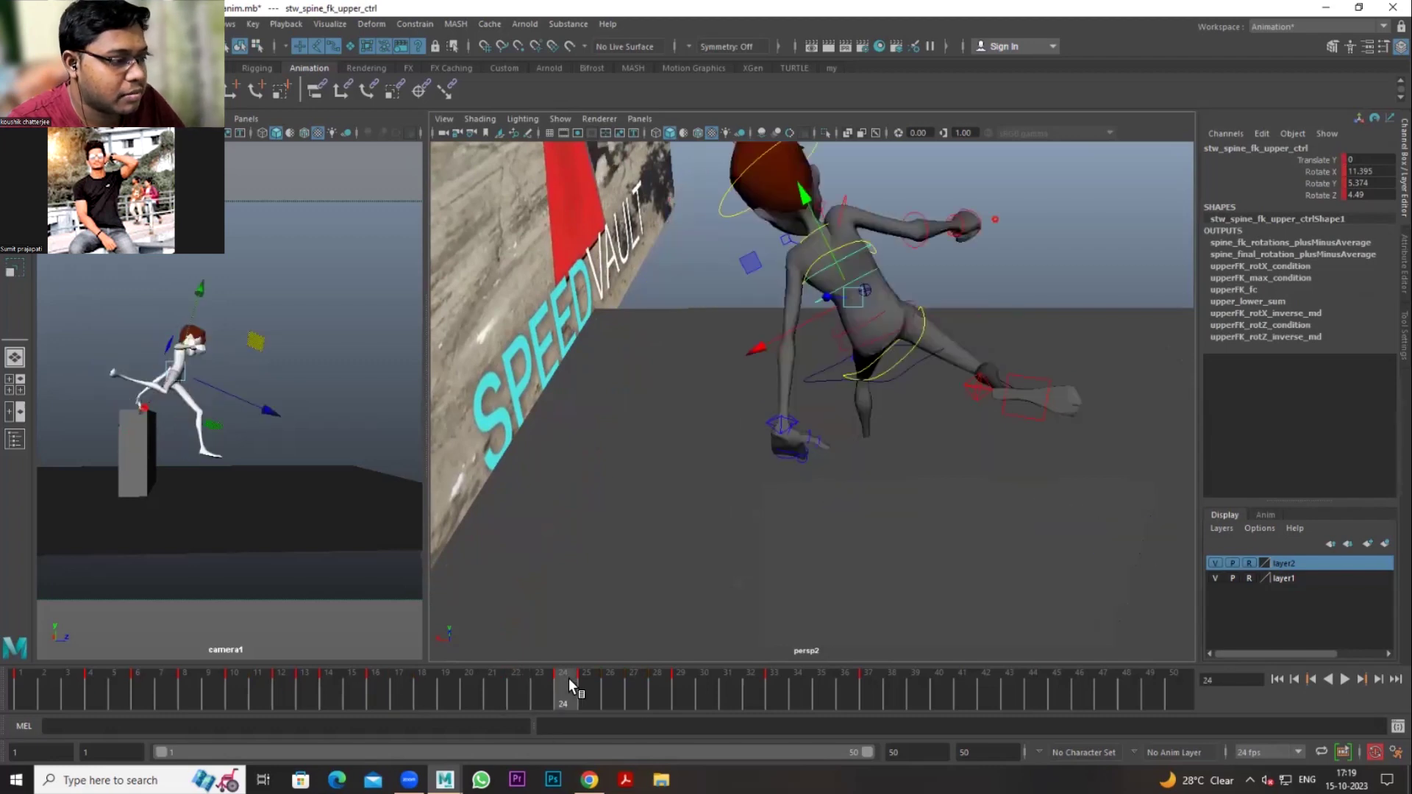
left_click(902, 355)
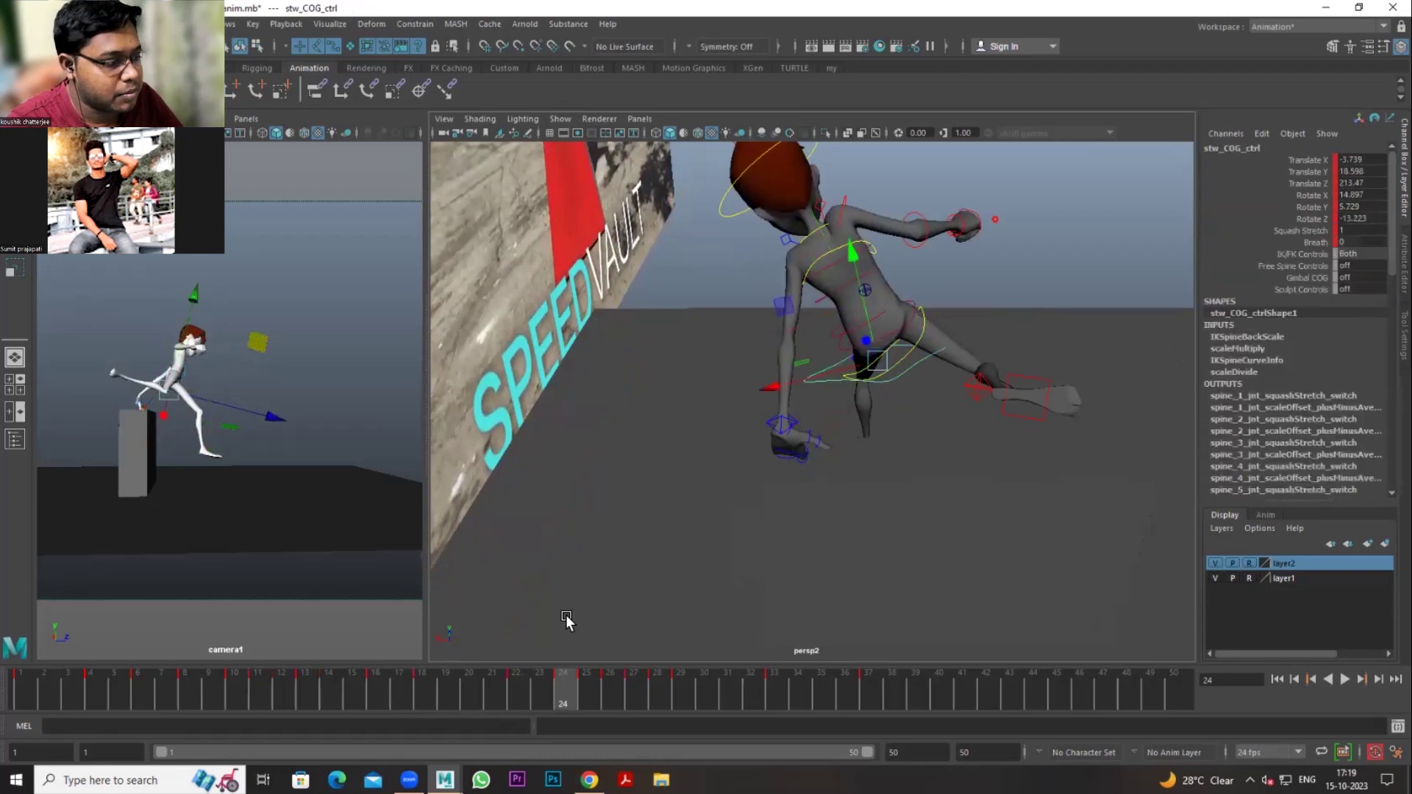
left_click(431, 690)
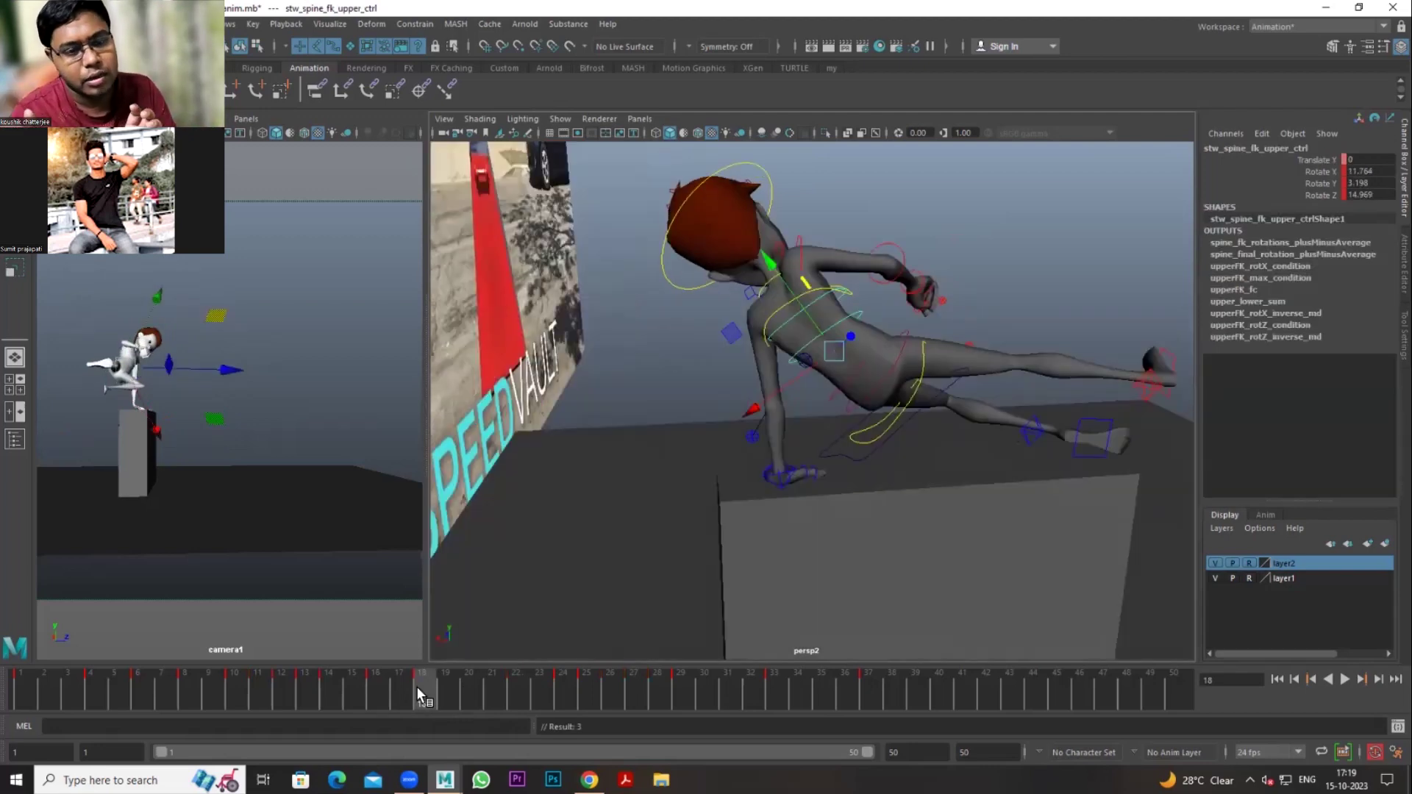
Step: Select the hip control and orbit the camera close to the character, box and reference wall
left_click(147, 484)
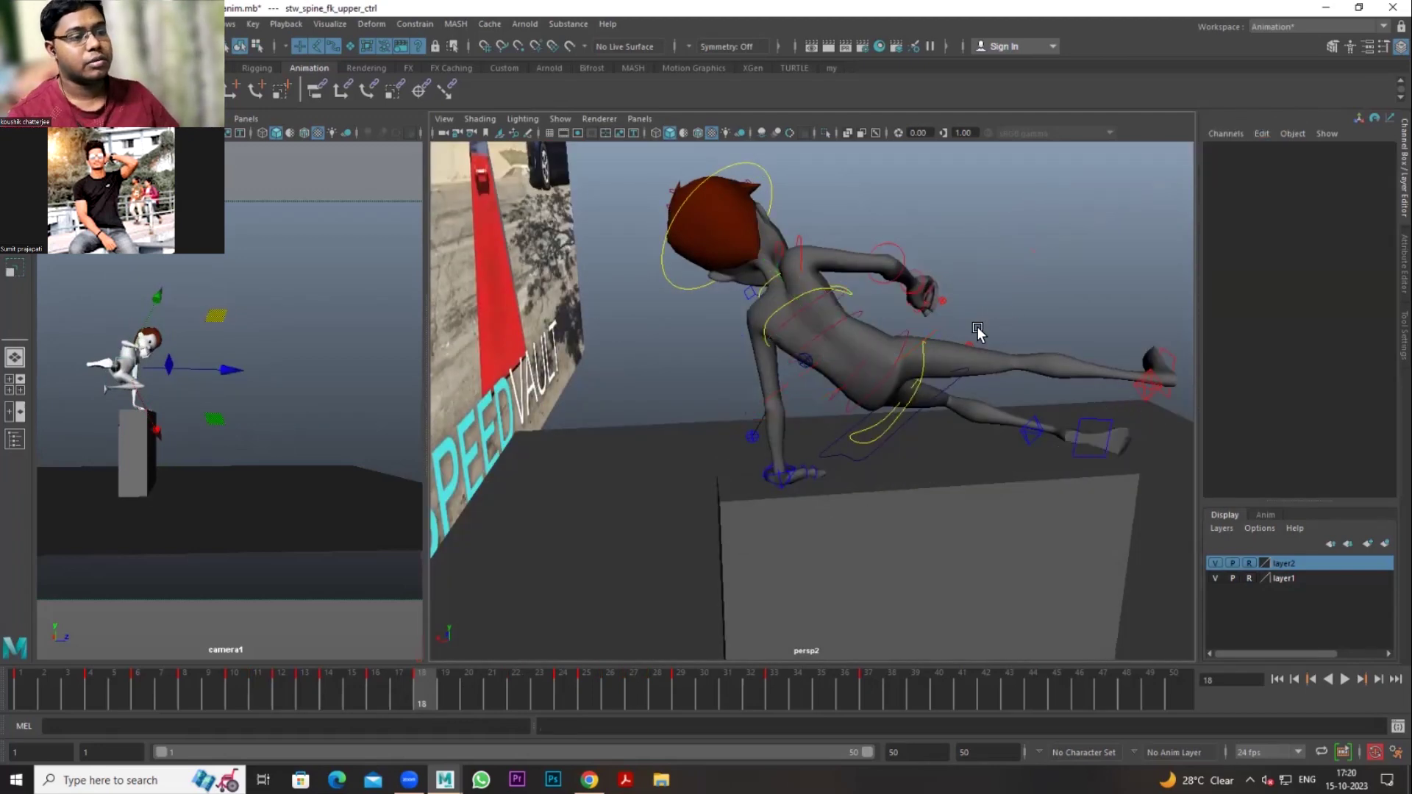
left_click(924, 389)
mouse_move(950, 536)
left_mouse_down("alt")
mouse_move(913, 470)
mouse_move(712, 250)
mouse_move(1186, 622)
left_mouse_up("alt")
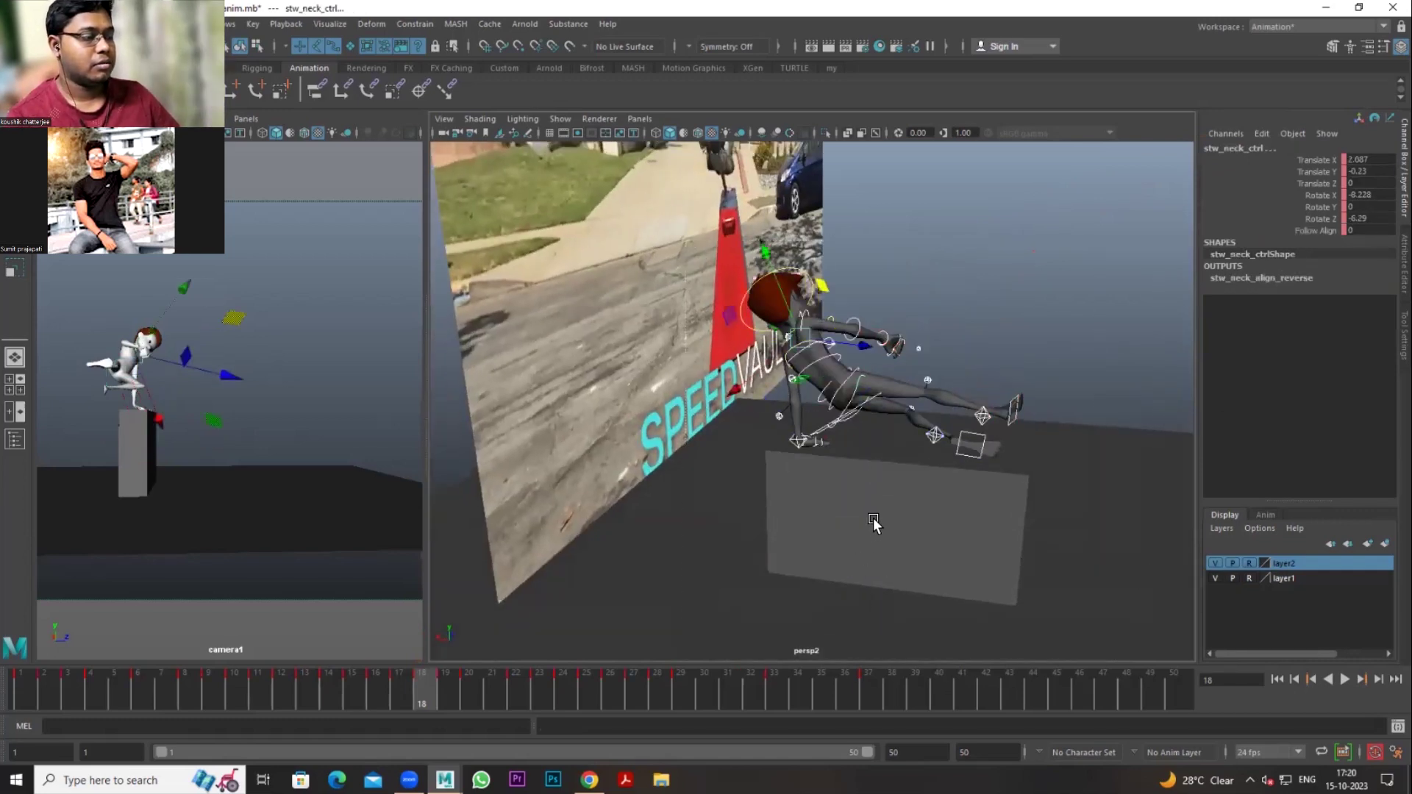
mouse_move(874, 528)
left_mouse_down("alt")
mouse_move(949, 532)
mouse_move(939, 511)
left_mouse_up("alt")
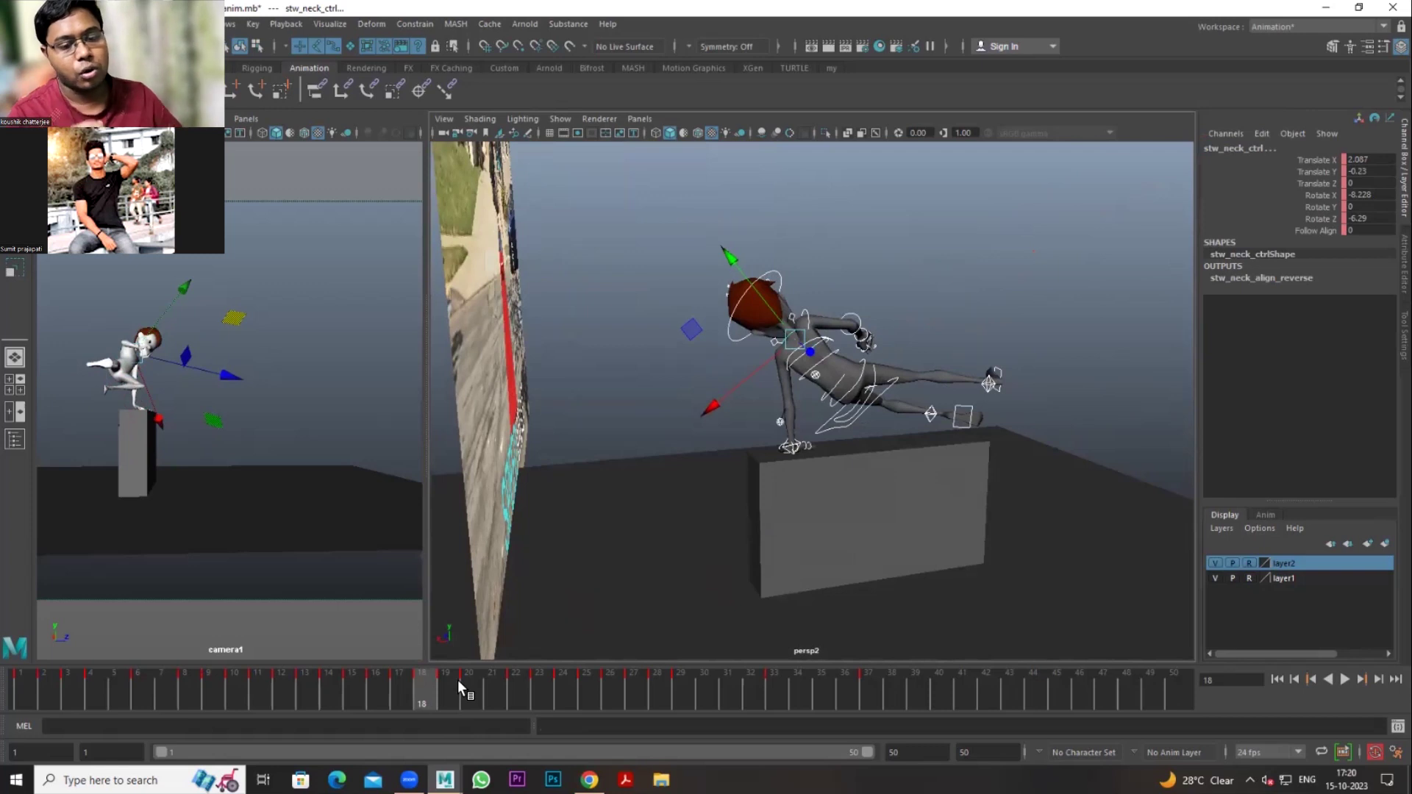
mouse_move(1160, 404)
left_mouse_down("alt")
mouse_move(1094, 447)
mouse_move(907, 358)
left_mouse_up("alt")
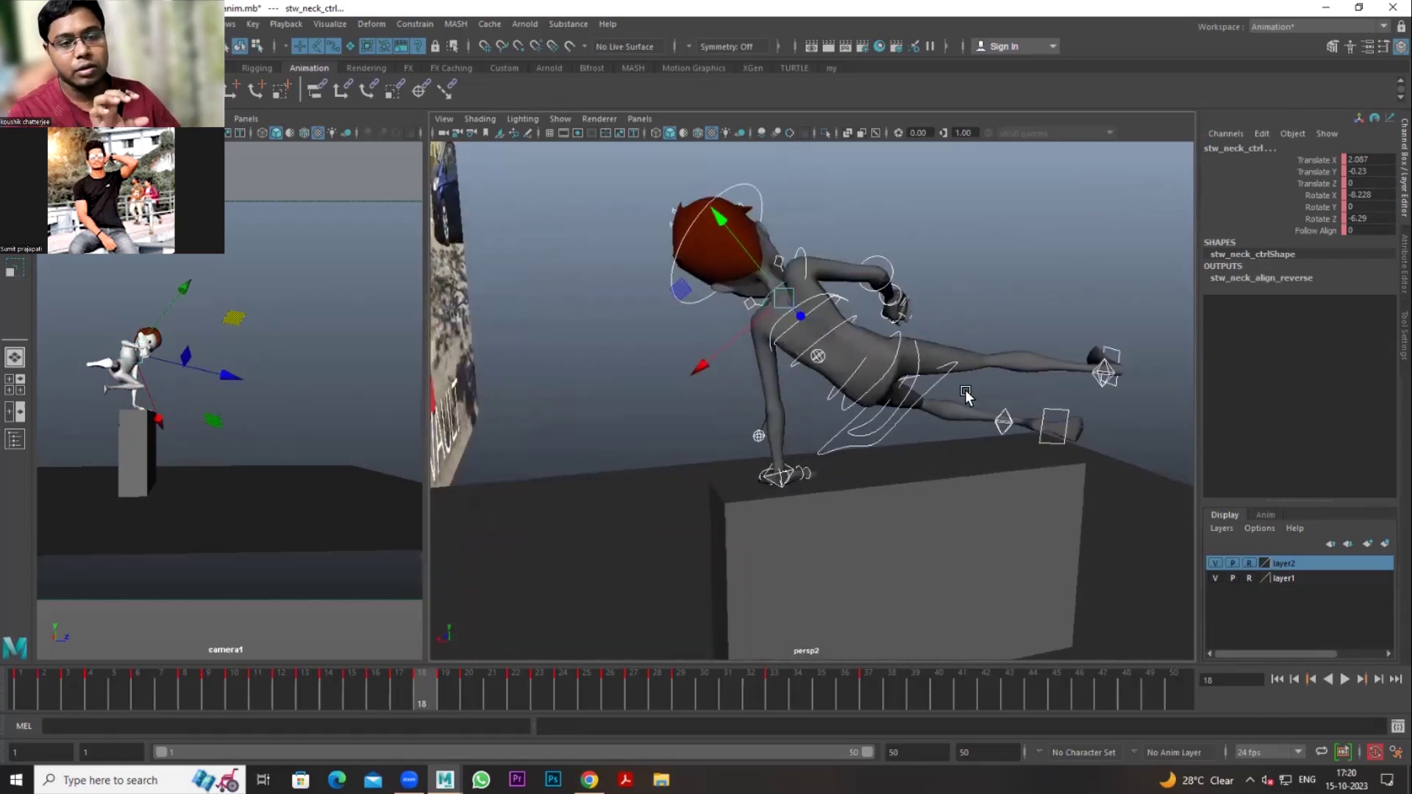
left_click_drag(836, 463, 880, 479, "alt")
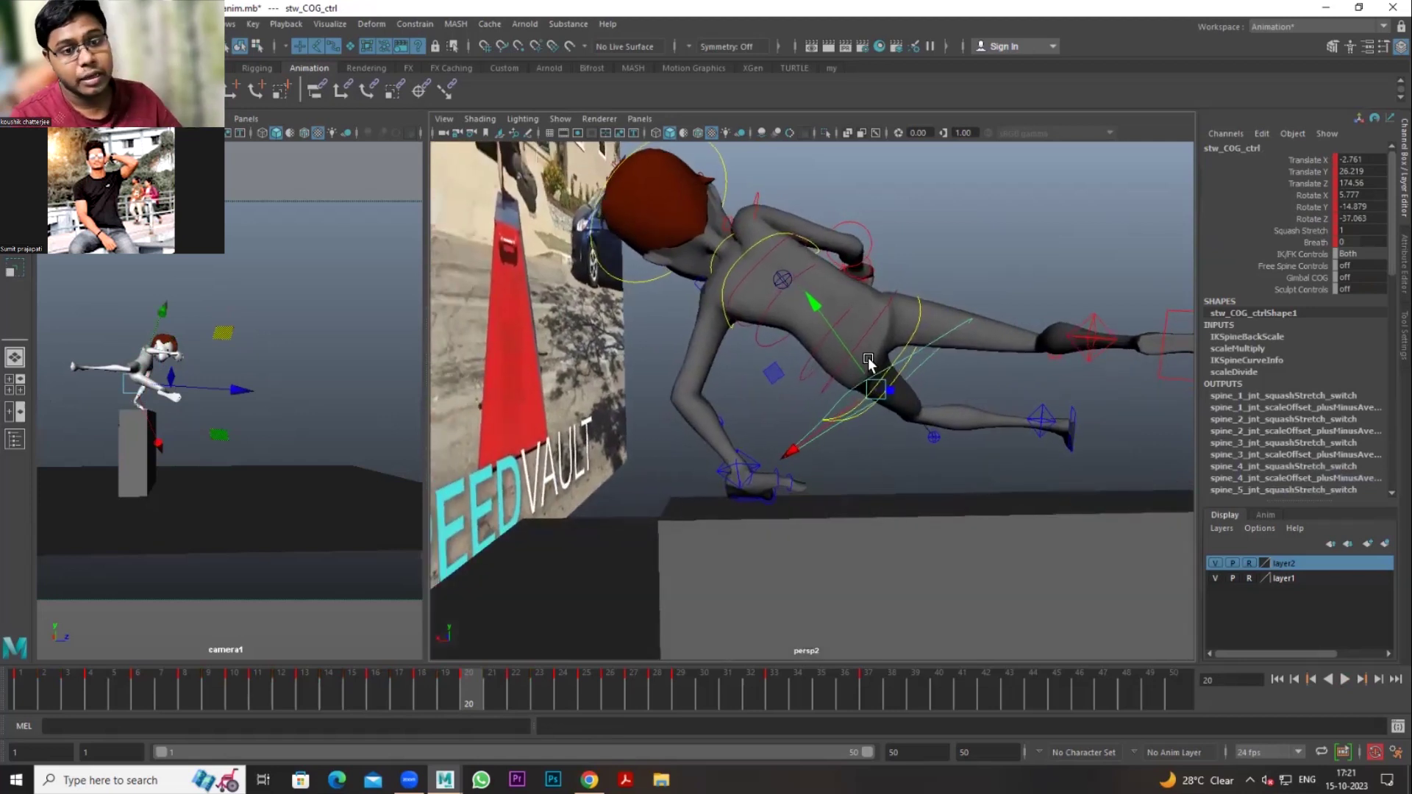
Step: Rotate the COG control to about -37.4° Rotate Z at frame 20, then deselect
mouse_move(975, 431)
left_mouse_down("alt")
mouse_move(994, 426)
mouse_move(899, 313)
left_mouse_up("alt")
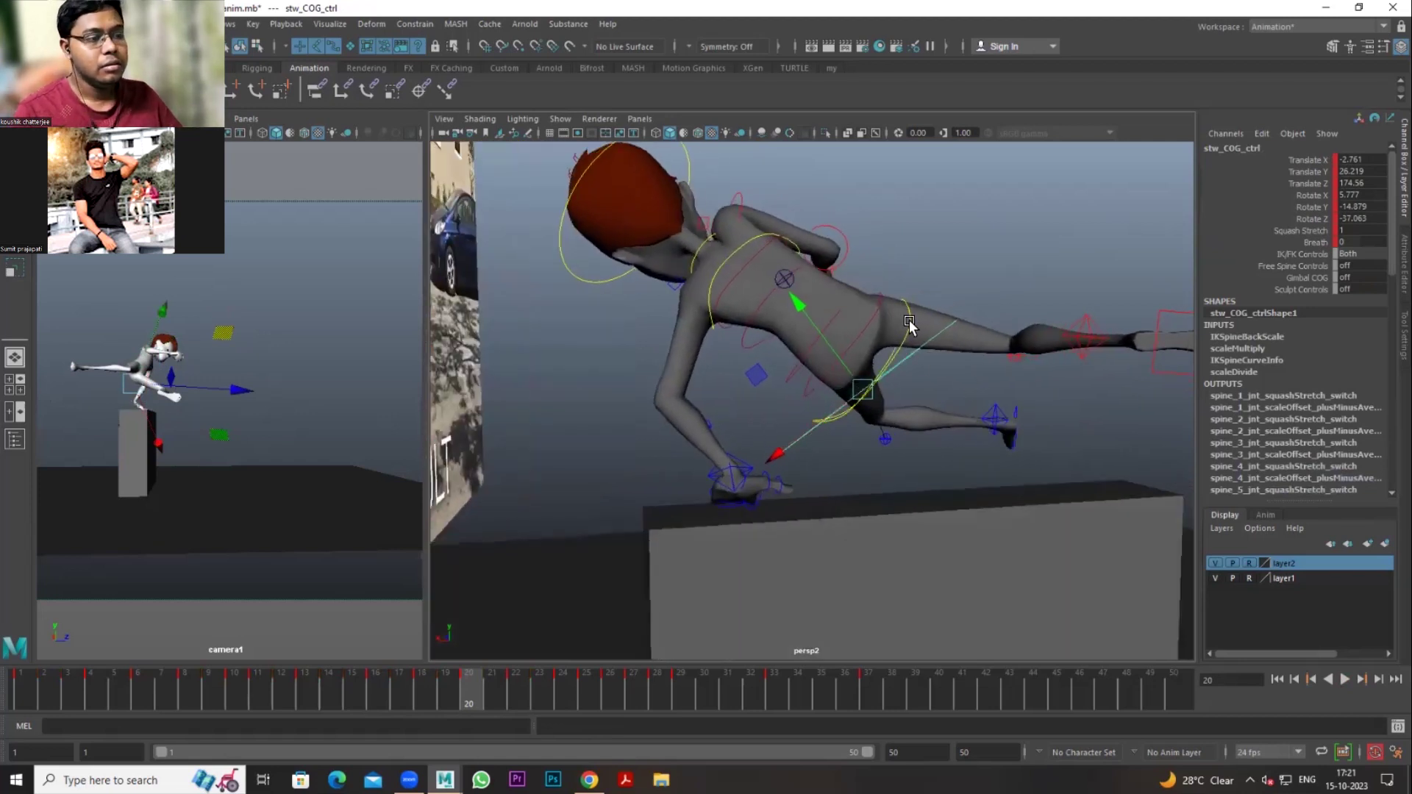
left_click(880, 391)
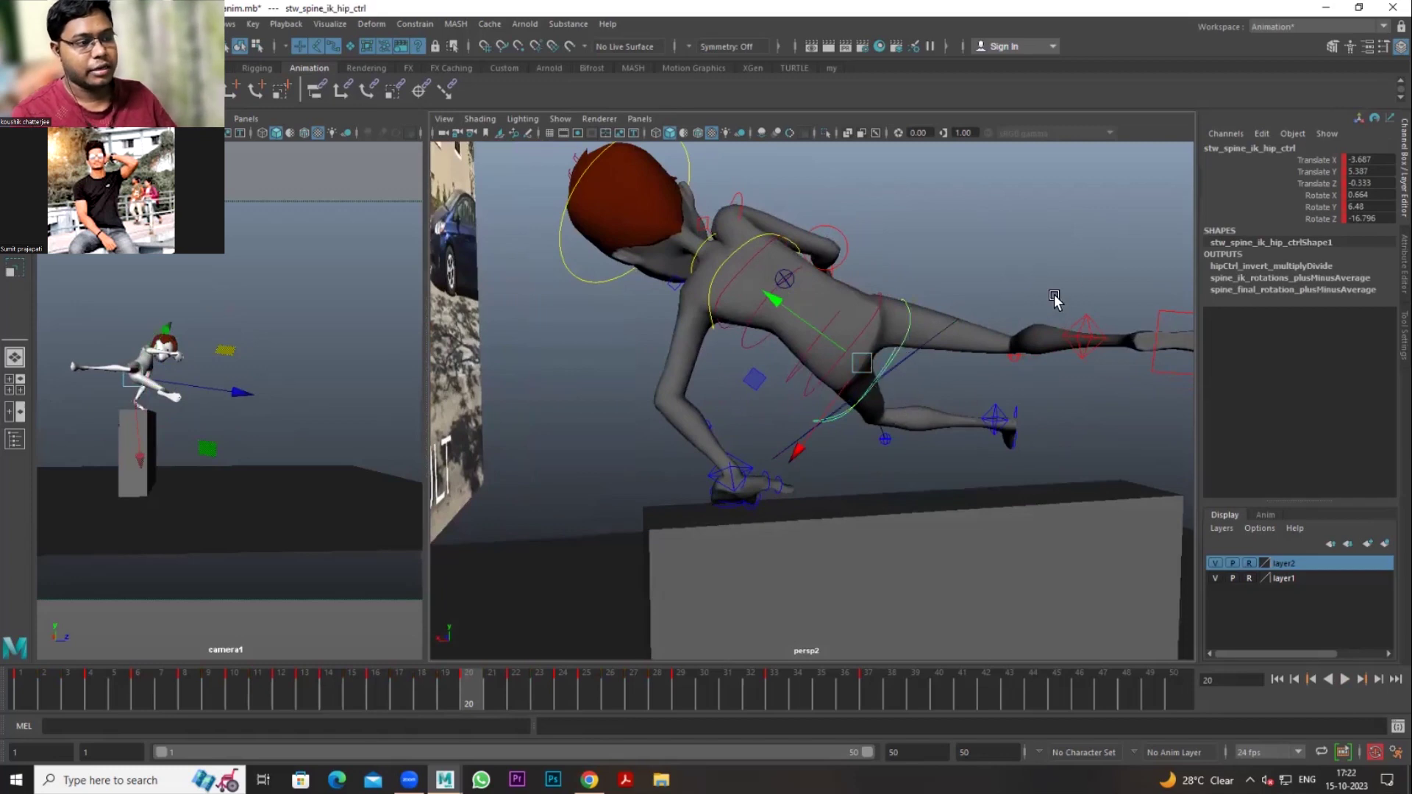
left_click(963, 409)
key("e")
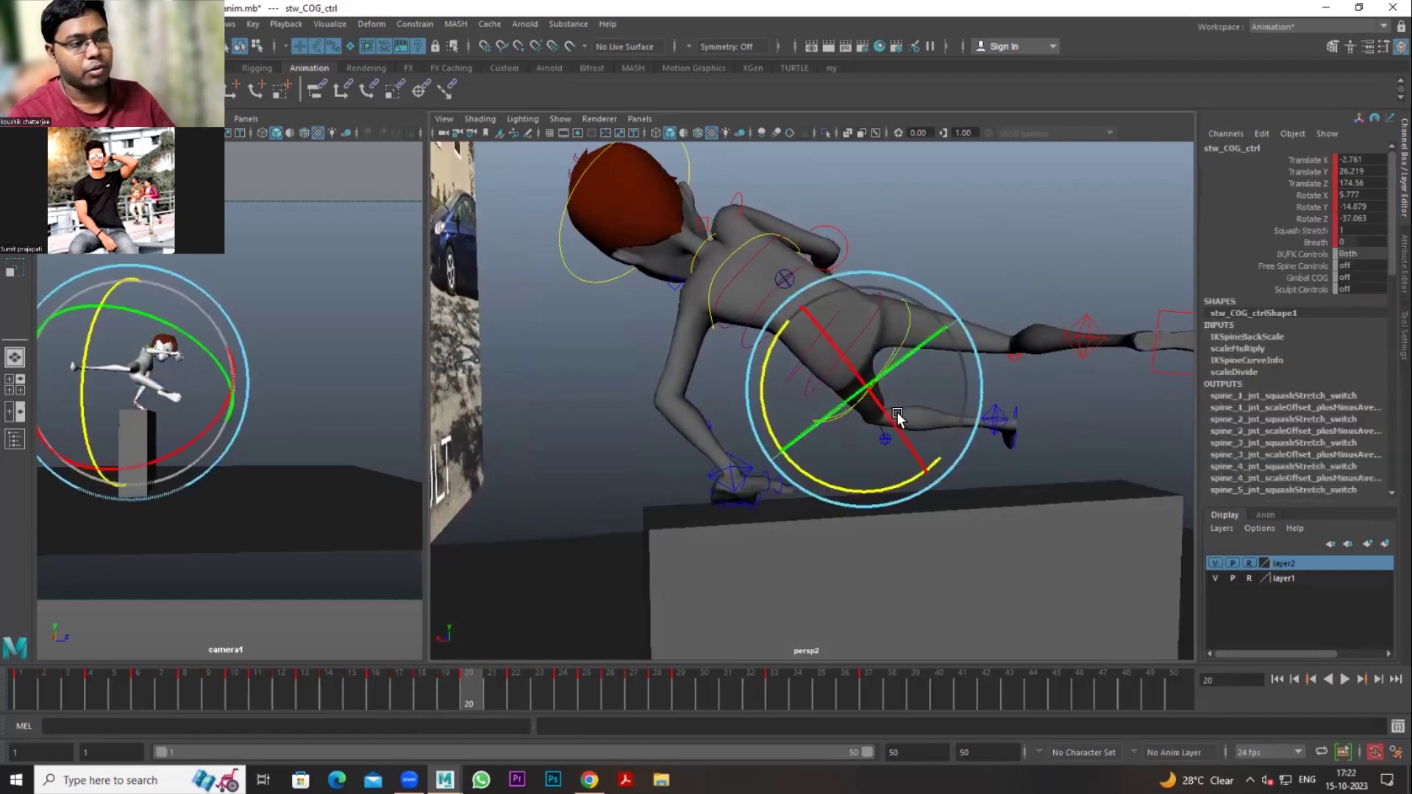
left_click_drag(766, 421, 794, 461)
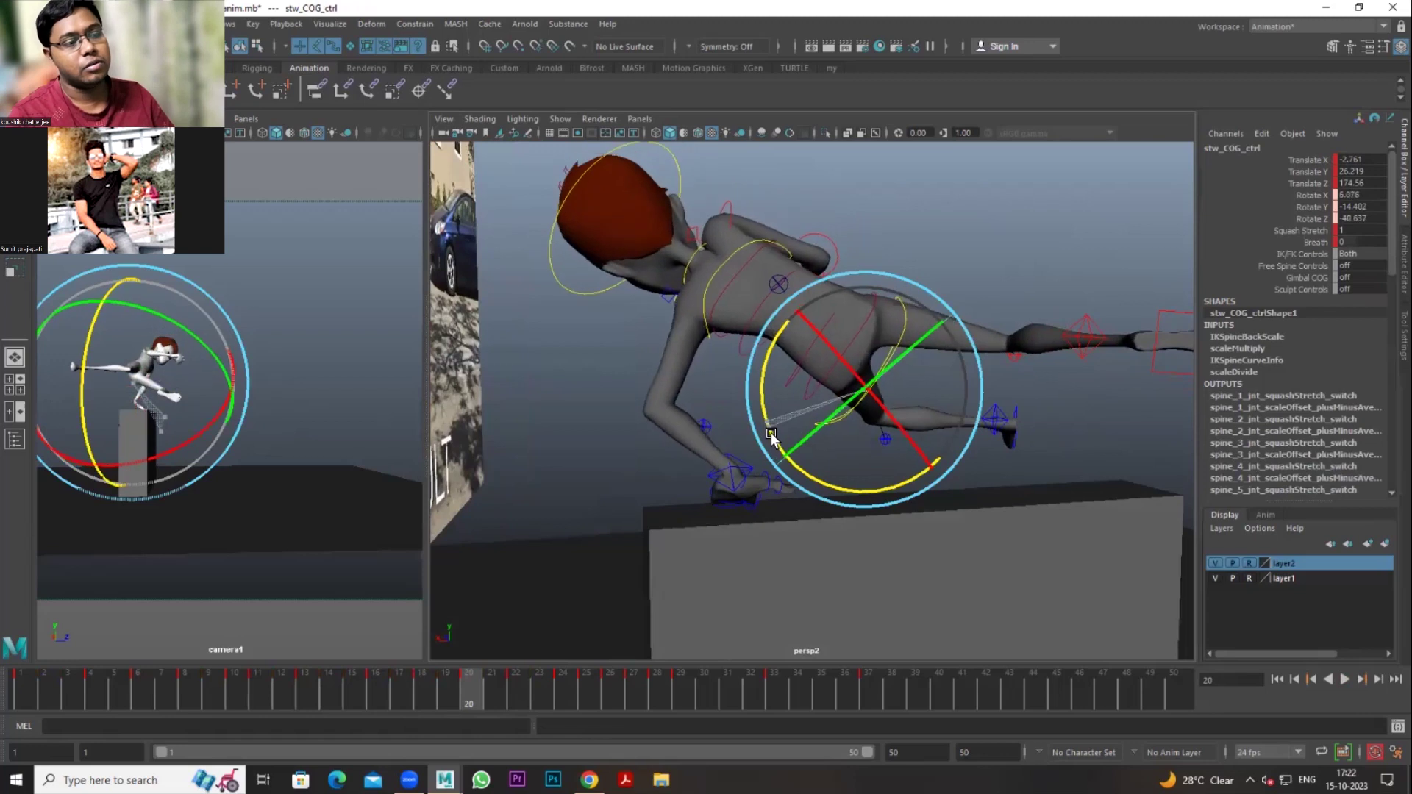
left_click_drag(794, 460, 792, 420)
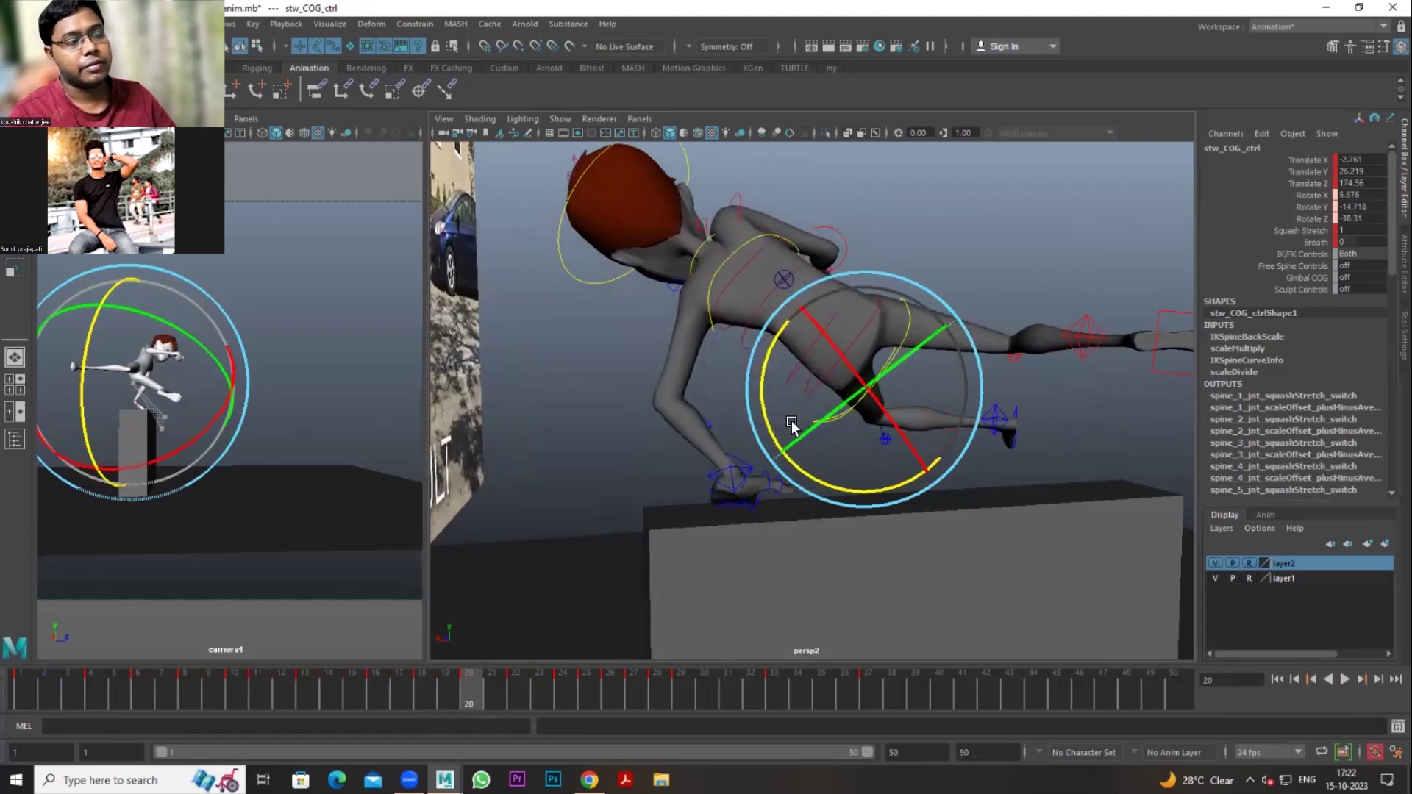
key("w")
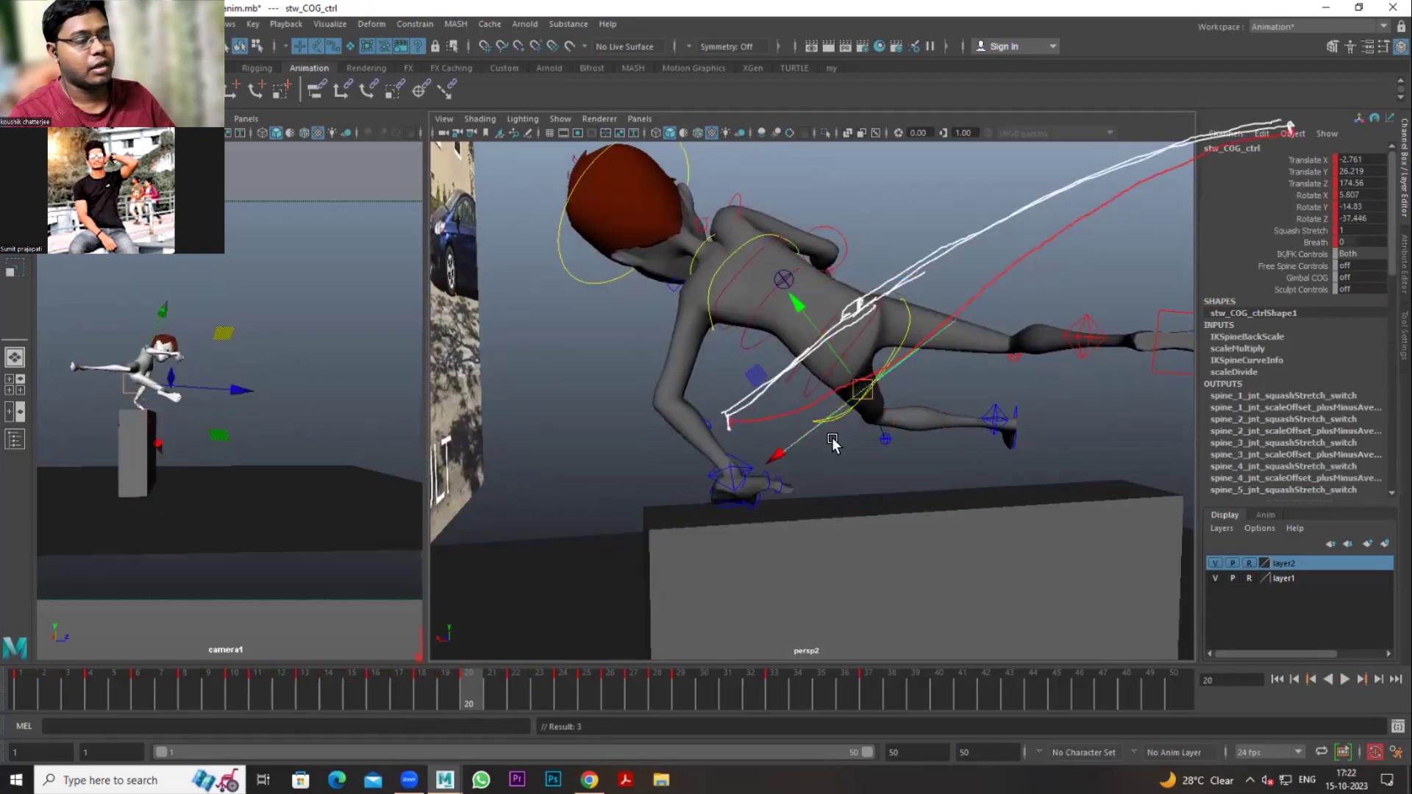
left_click(72, 514)
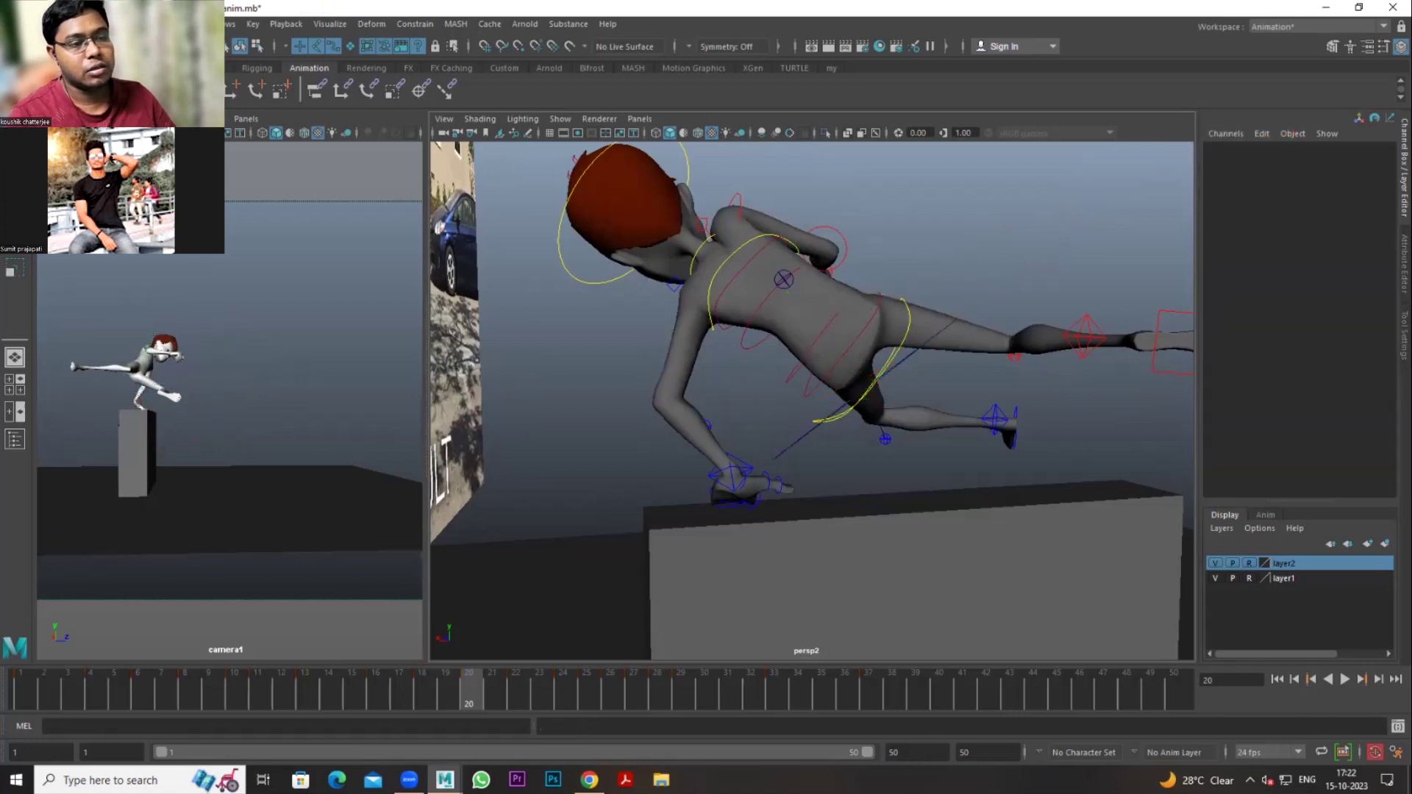
Step: Zero the Translate X/Y/Z of the IK and FK hip controls
left_click(910, 312)
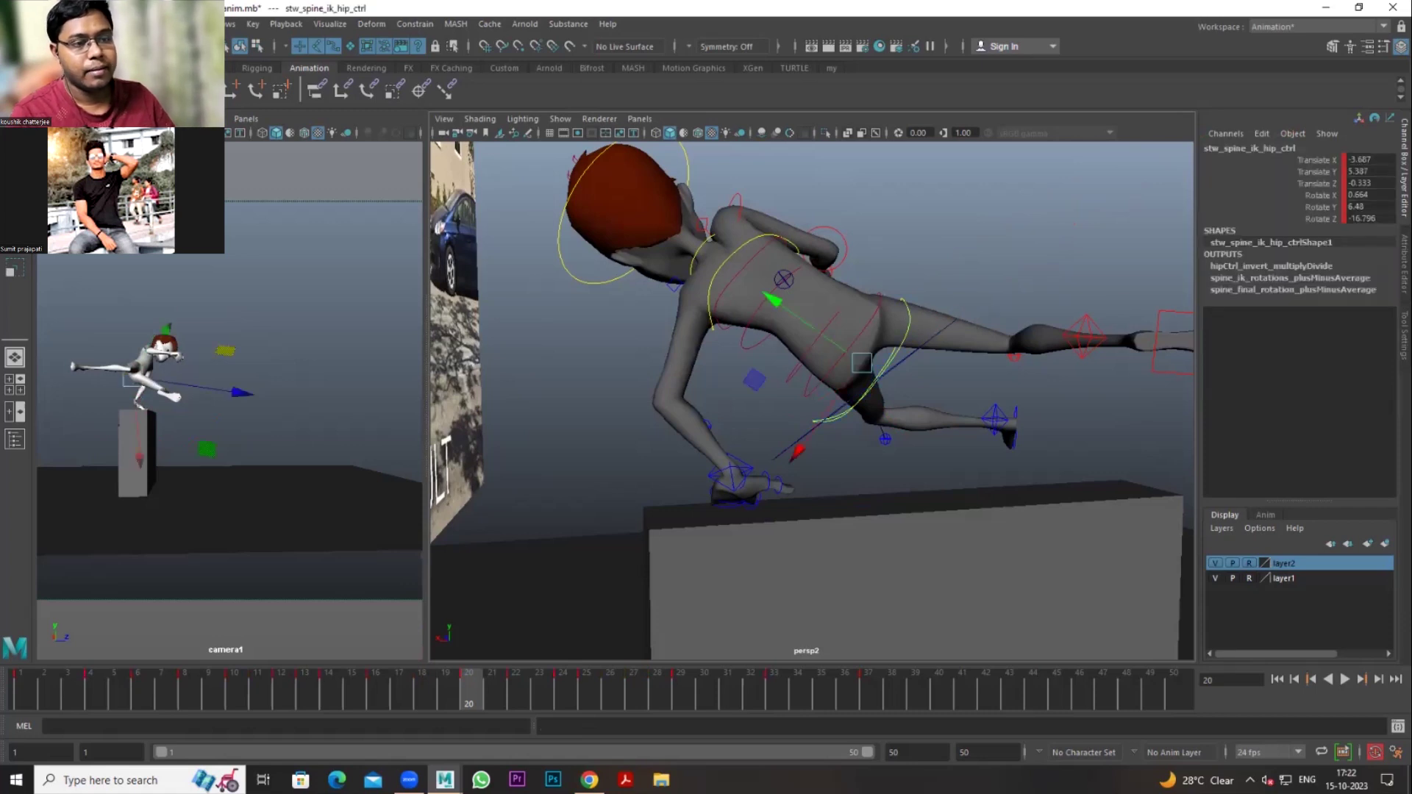
type("0")
key("Return")
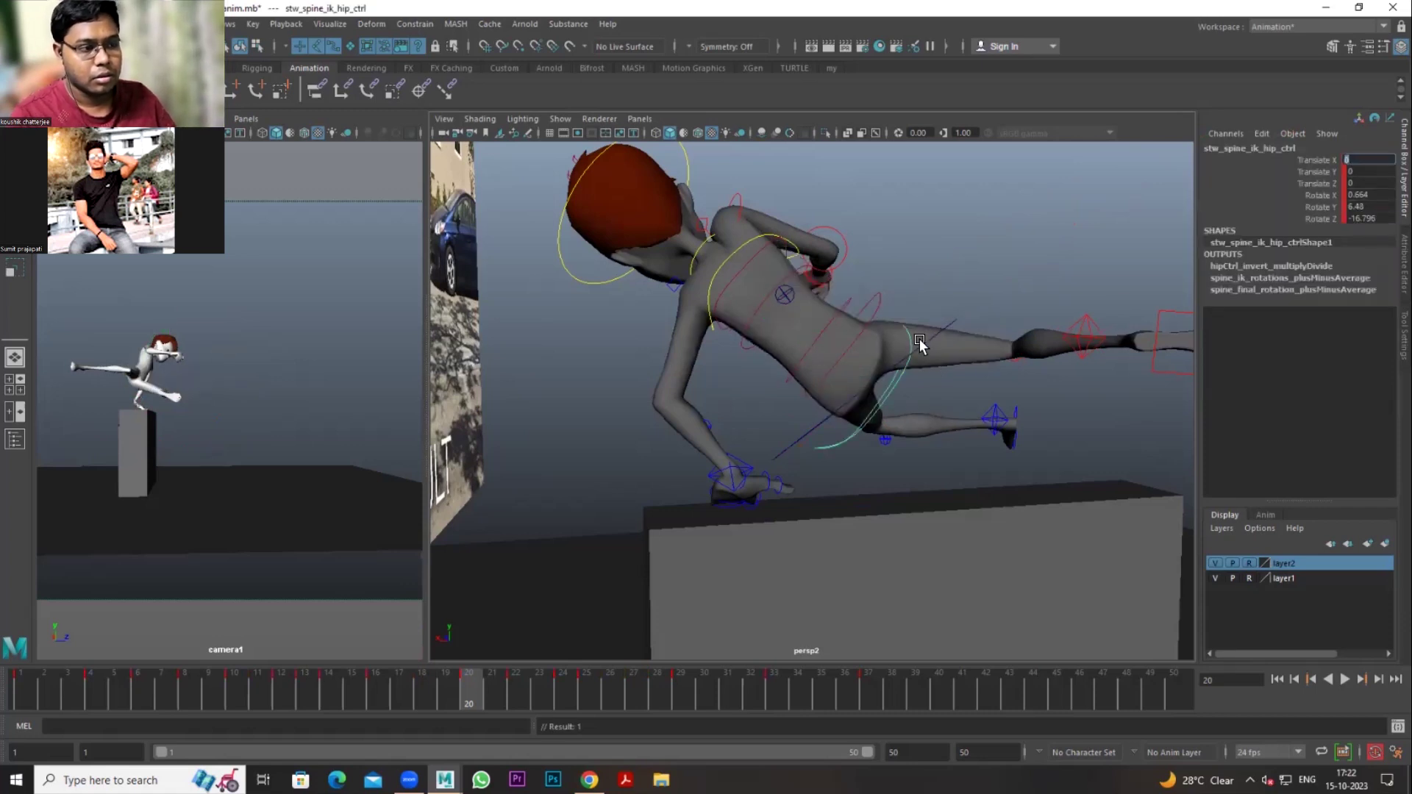
left_click(882, 403)
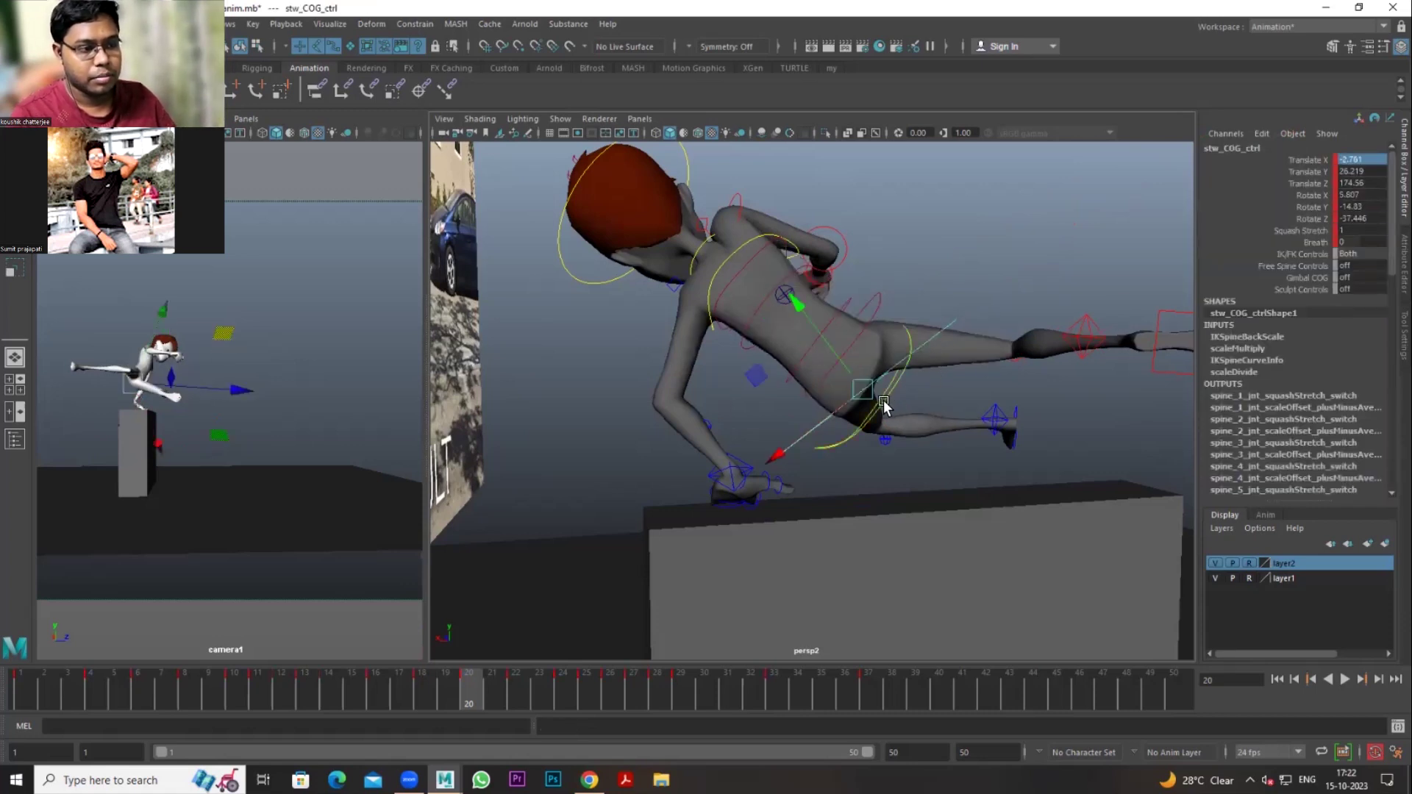
left_click(879, 320)
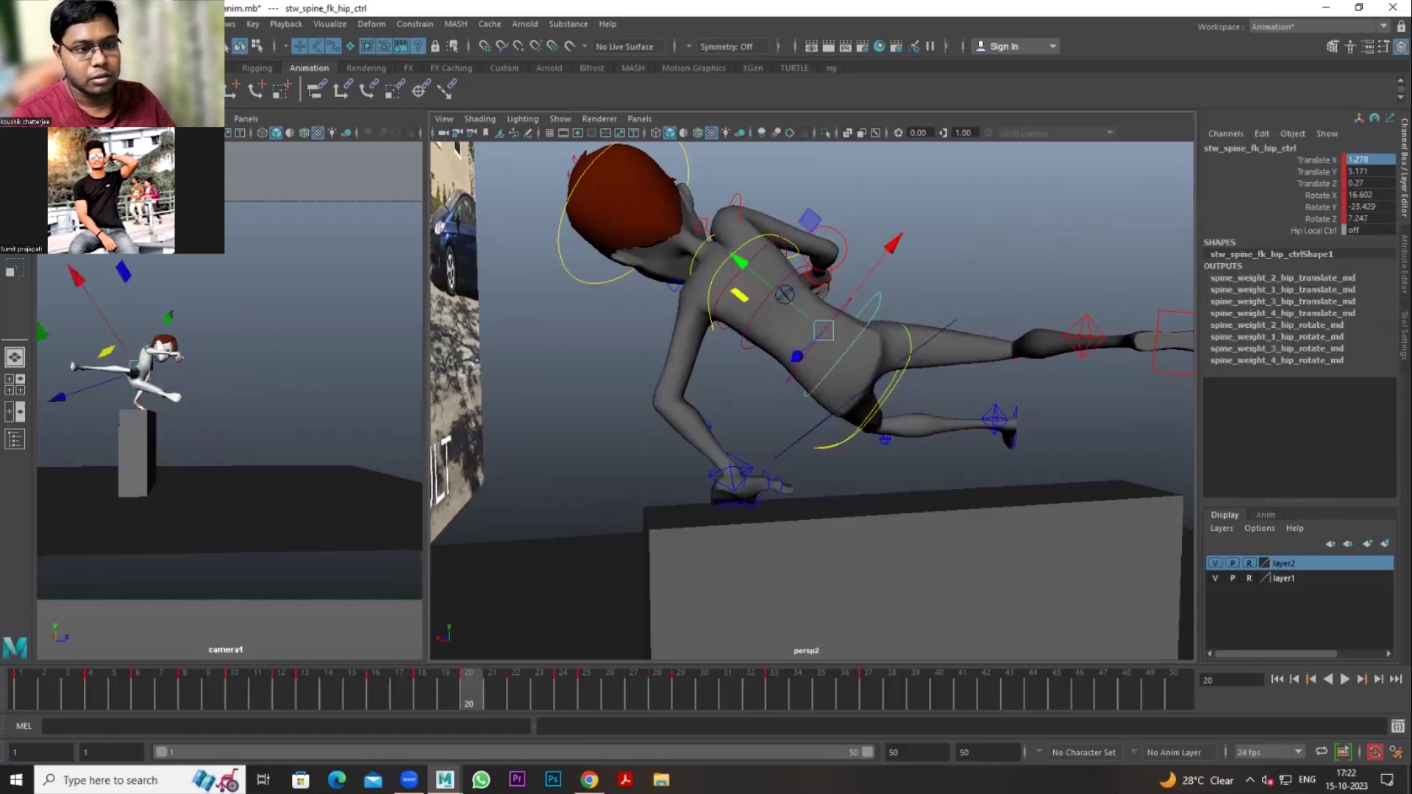
left_click_drag(1368, 159, 1368, 183)
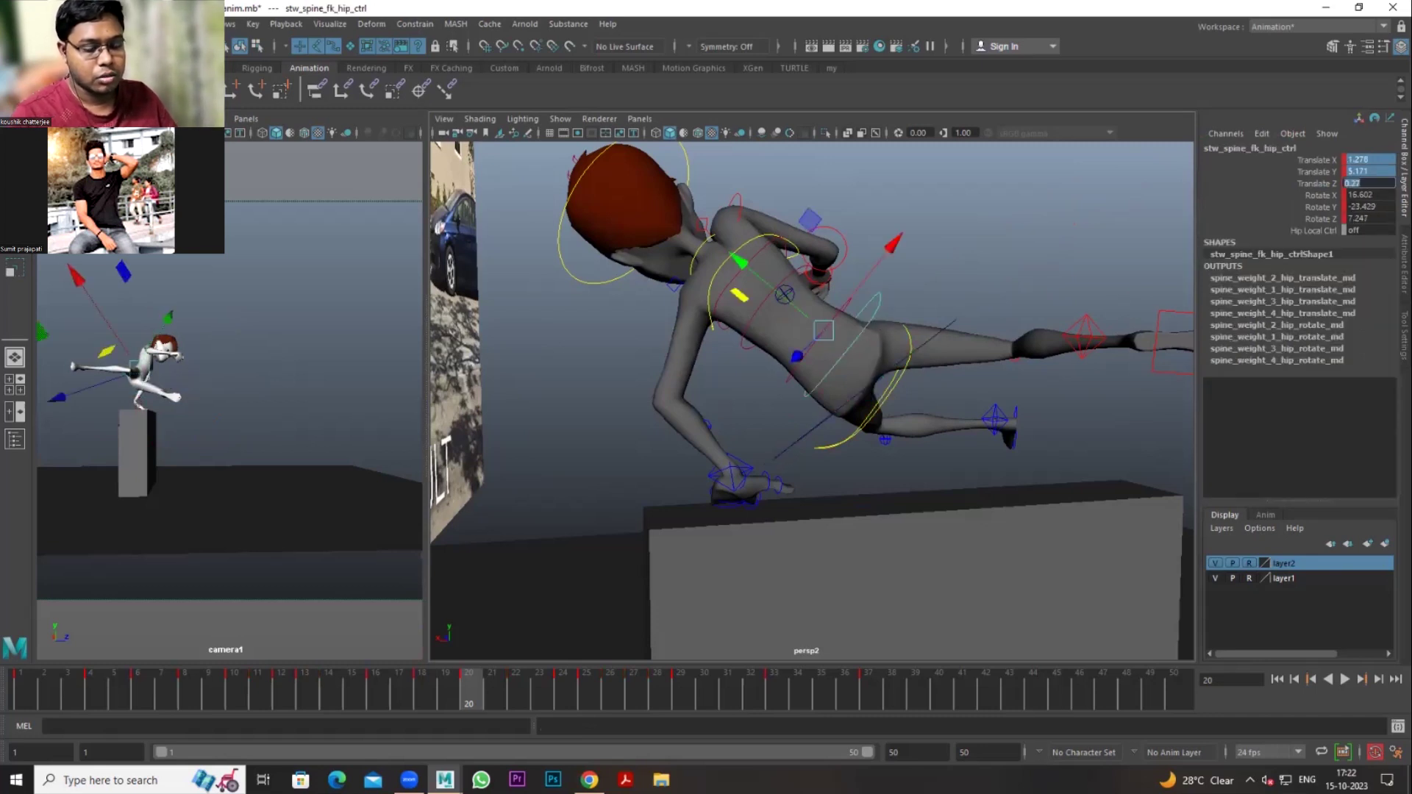
type("0")
key("Return")
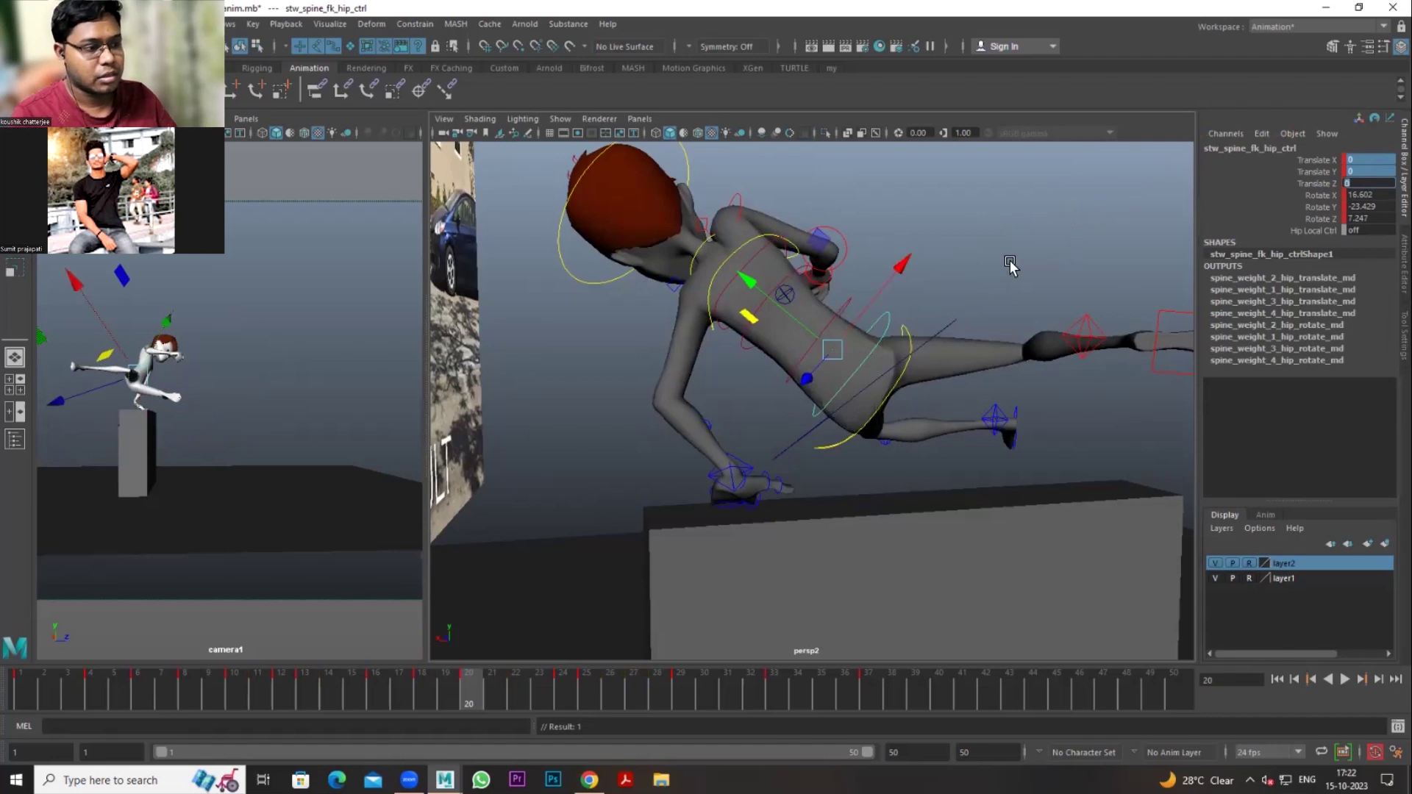
Step: Try shifting the hip IK control up and back, then undo the move
left_click(865, 409)
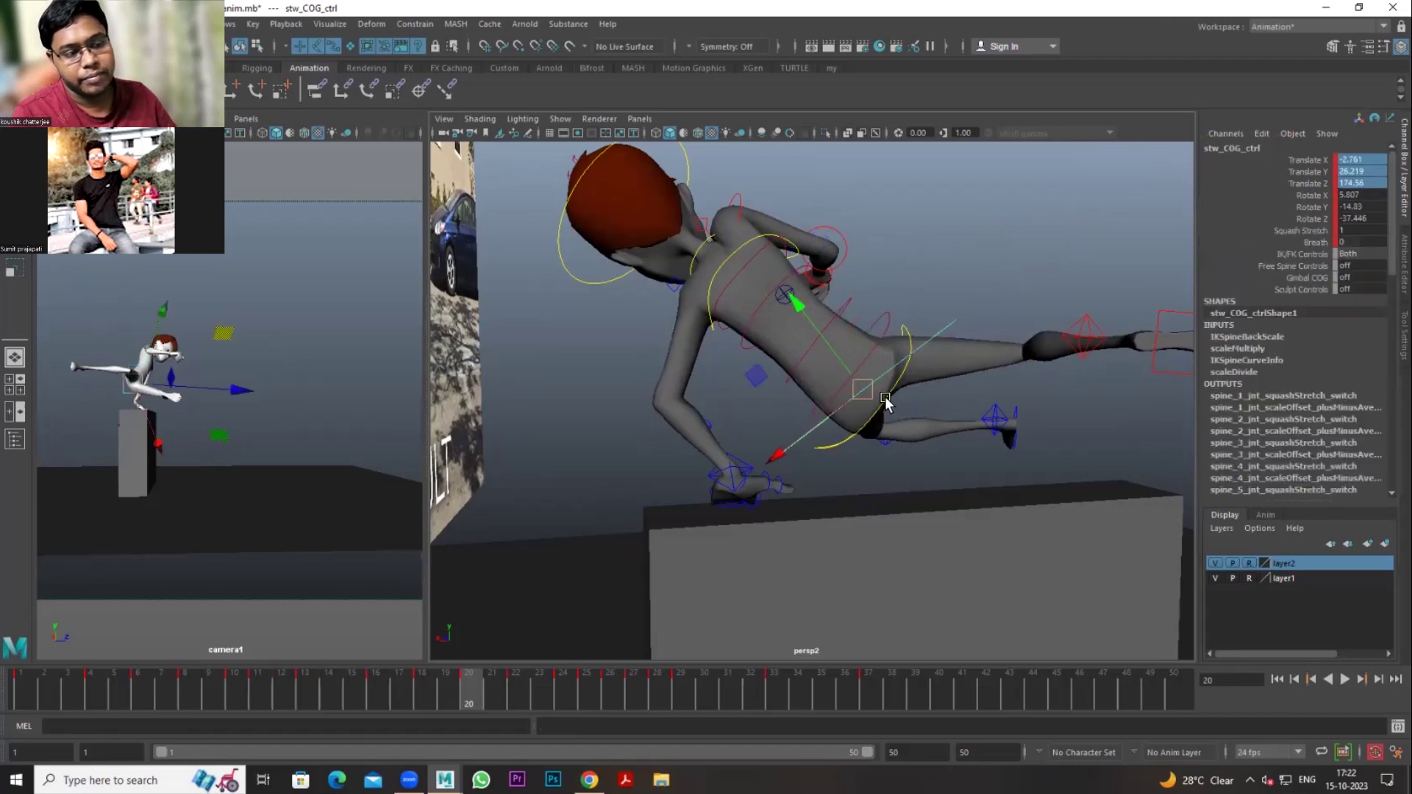
key("space")
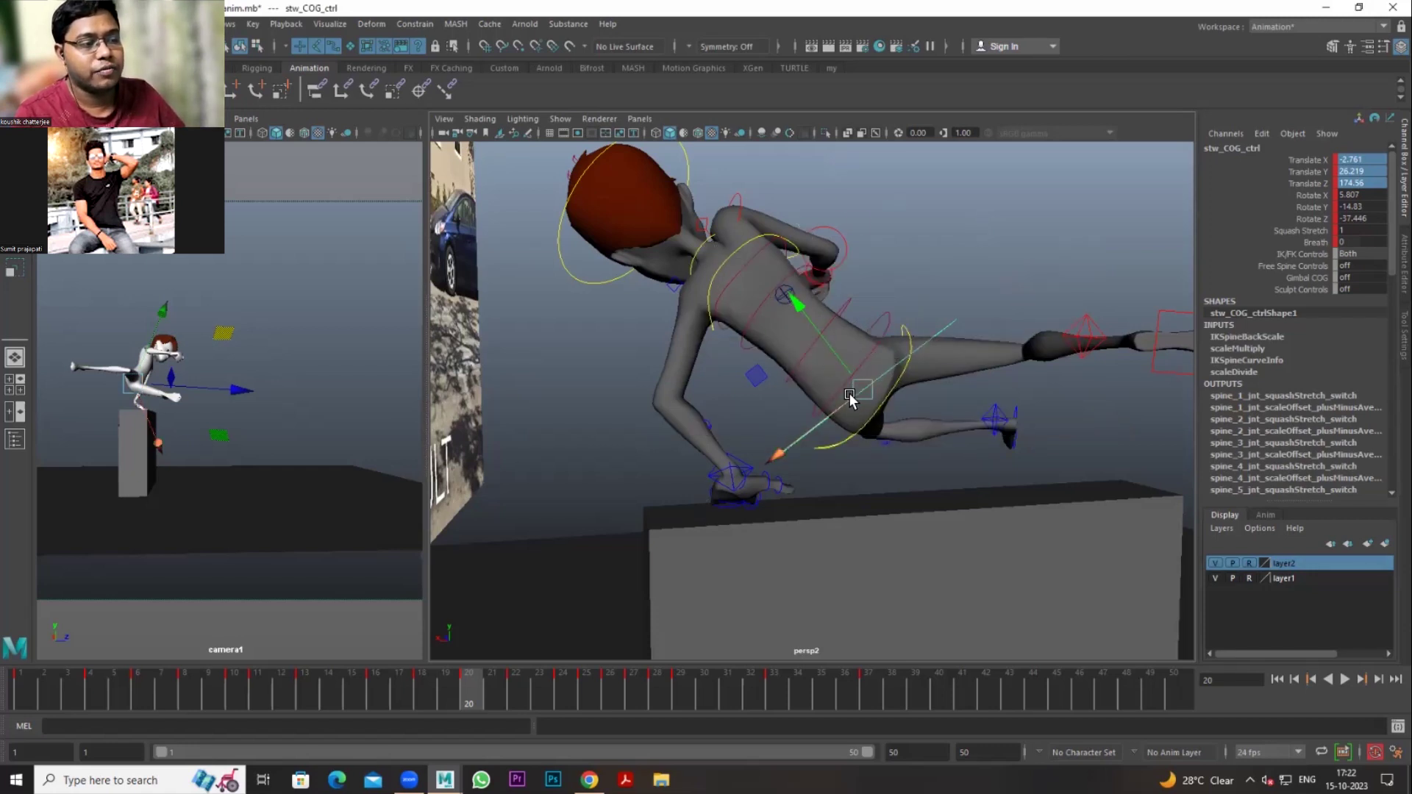
left_click(890, 331)
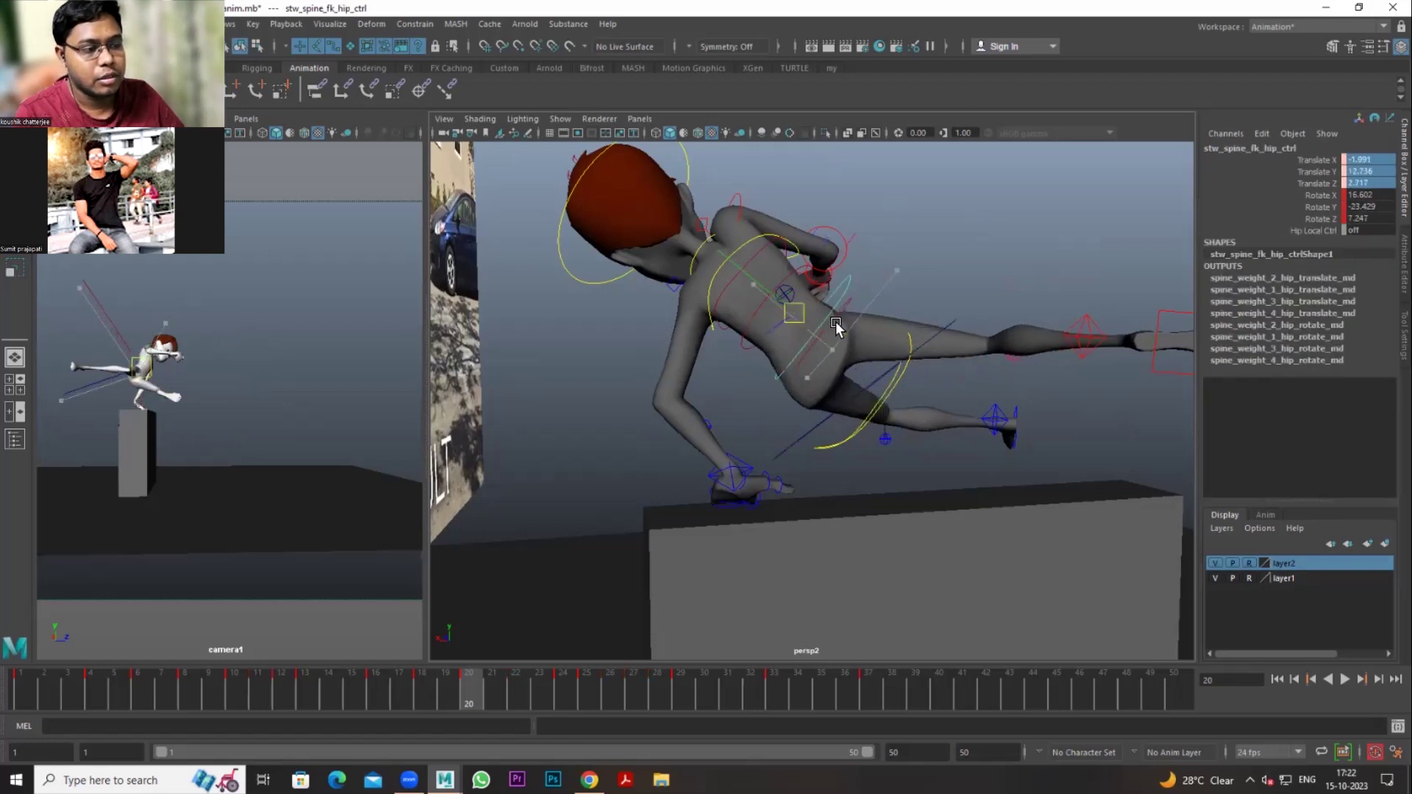
left_click(911, 373)
mouse_move(864, 390)
left_mouse_down()
mouse_move(828, 355)
mouse_move(787, 342)
left_mouse_up()
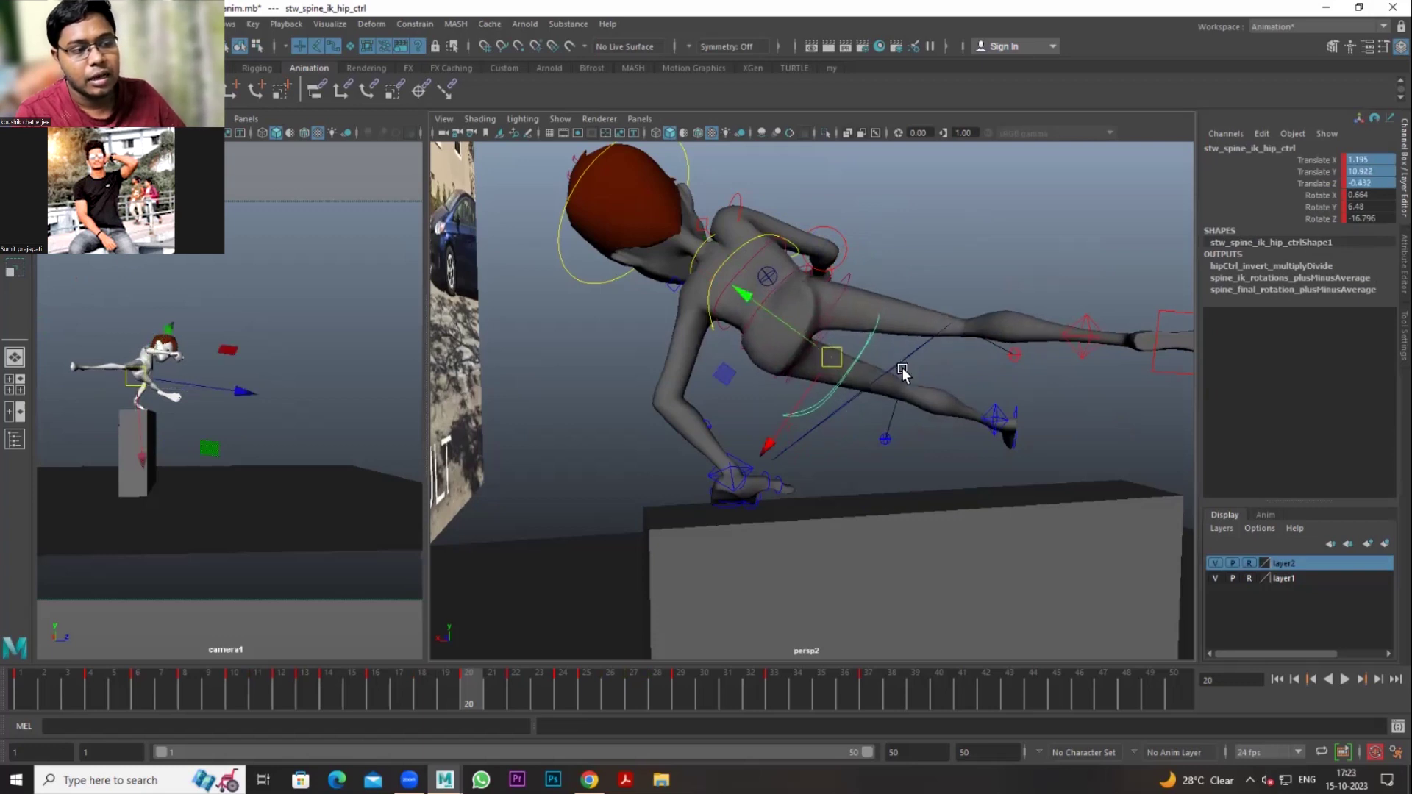
left_click(868, 380)
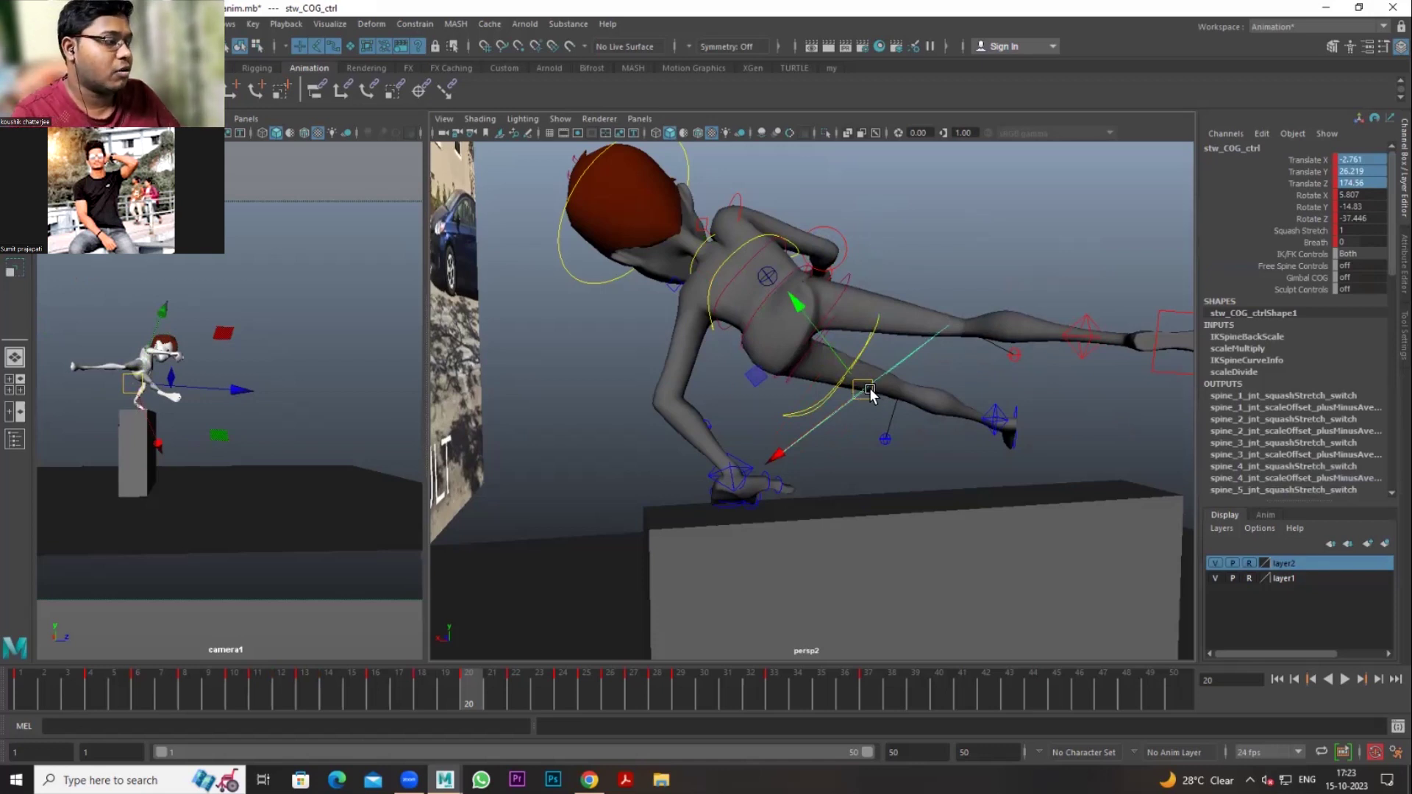
key("ctrl+z")
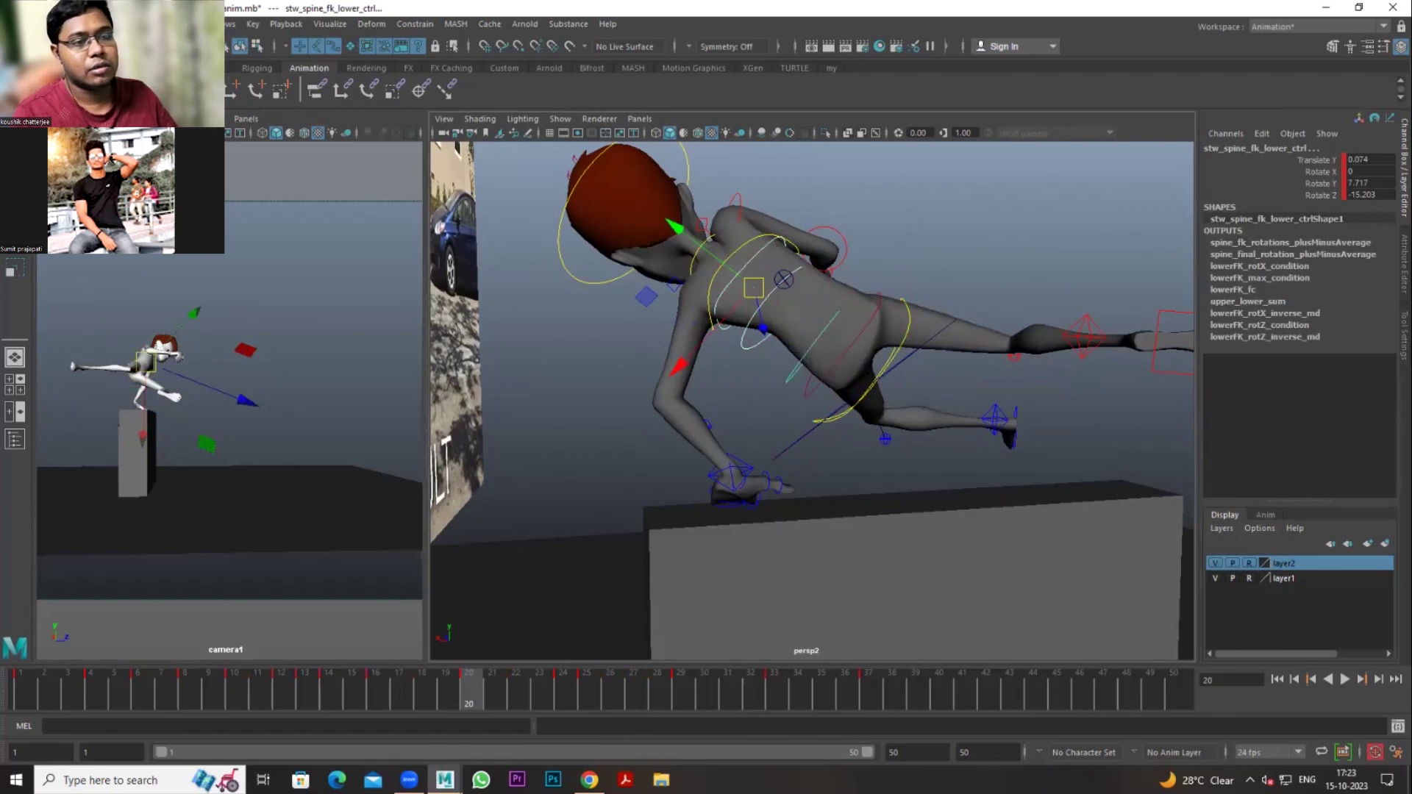
left_click_drag(1369, 160, 1370, 195)
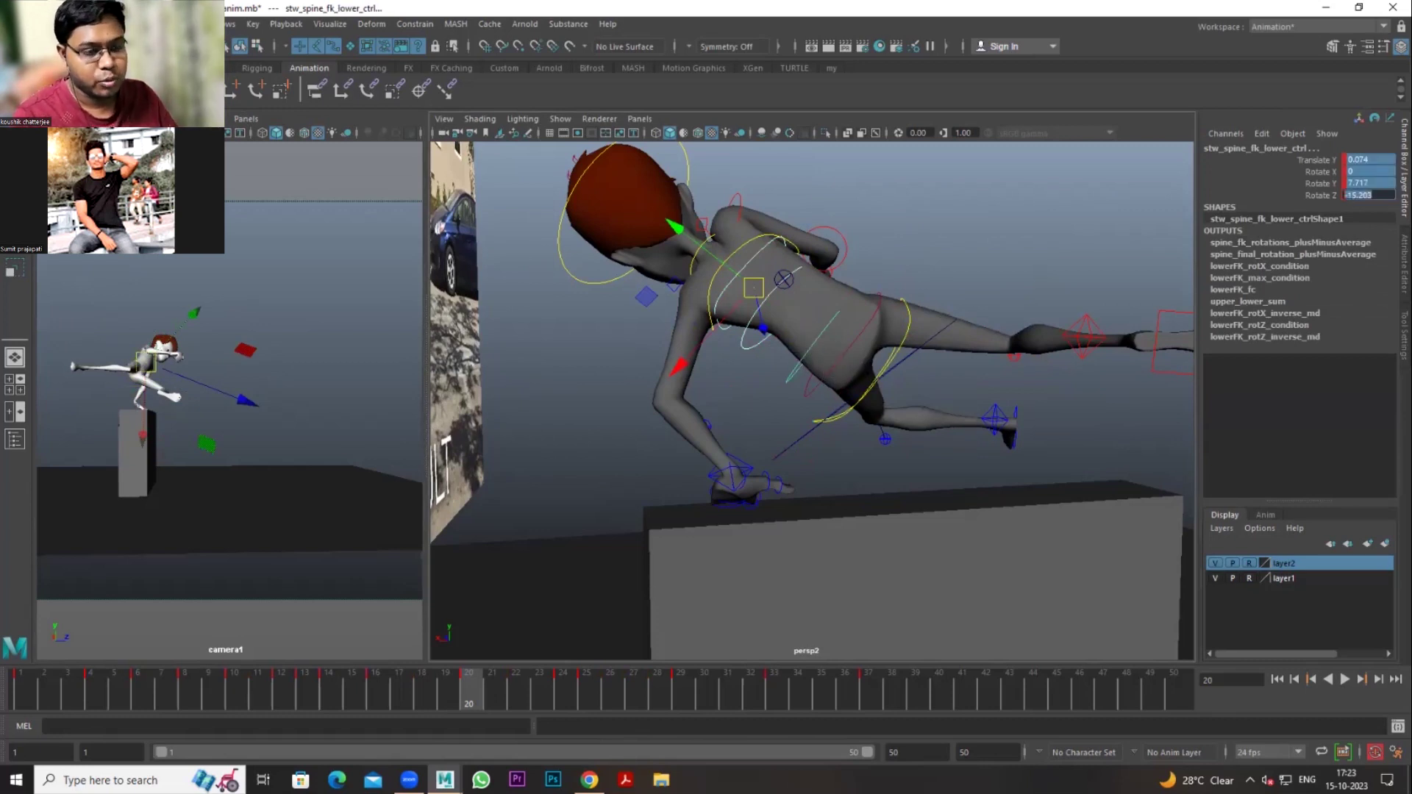
Step: Zero the lower spine FK channels and reset the spine curvature control to 0
type("0")
key("Return")
mouse_move(977, 240)
left_mouse_down("alt")
mouse_move(826, 347)
mouse_move(1001, 342)
left_mouse_up("alt")
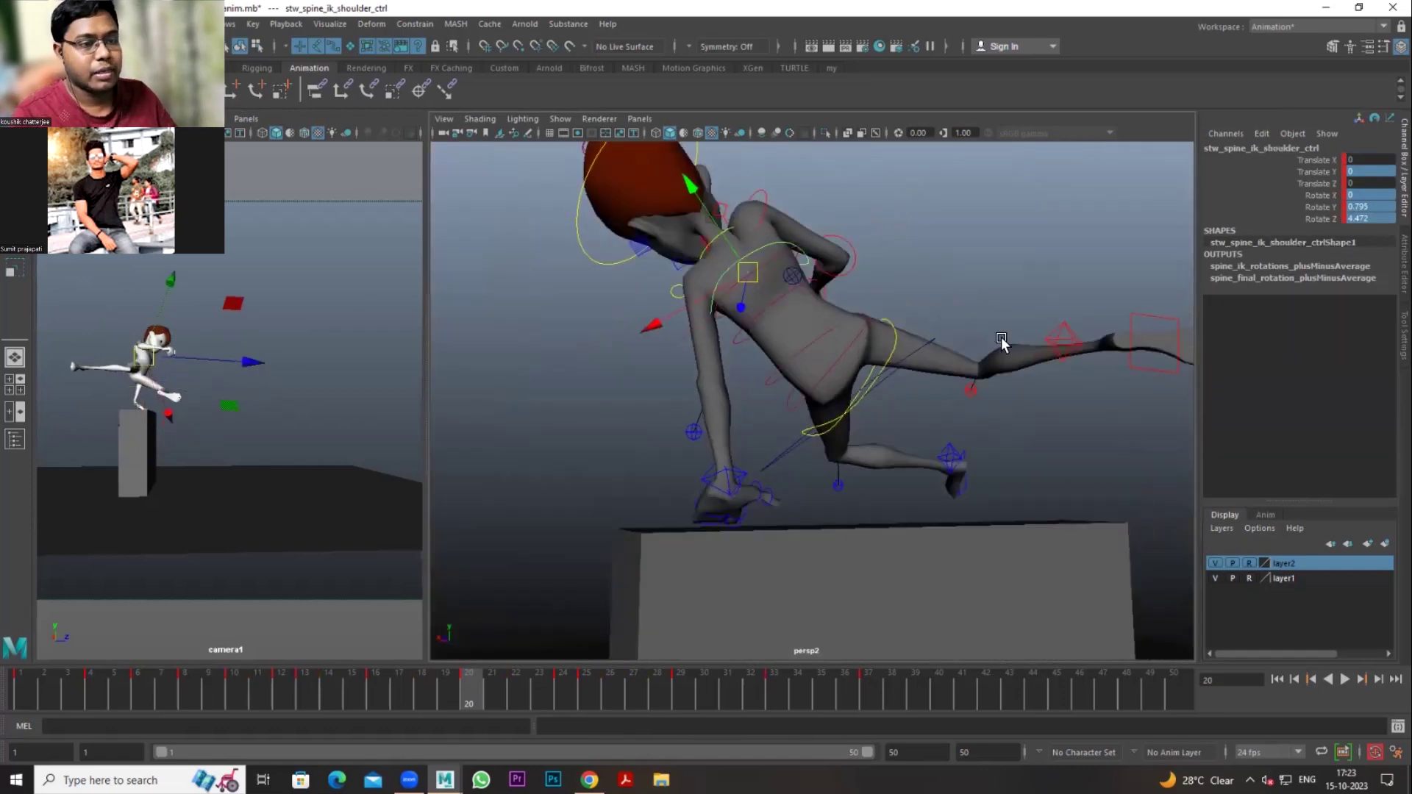
double_click(1370, 207)
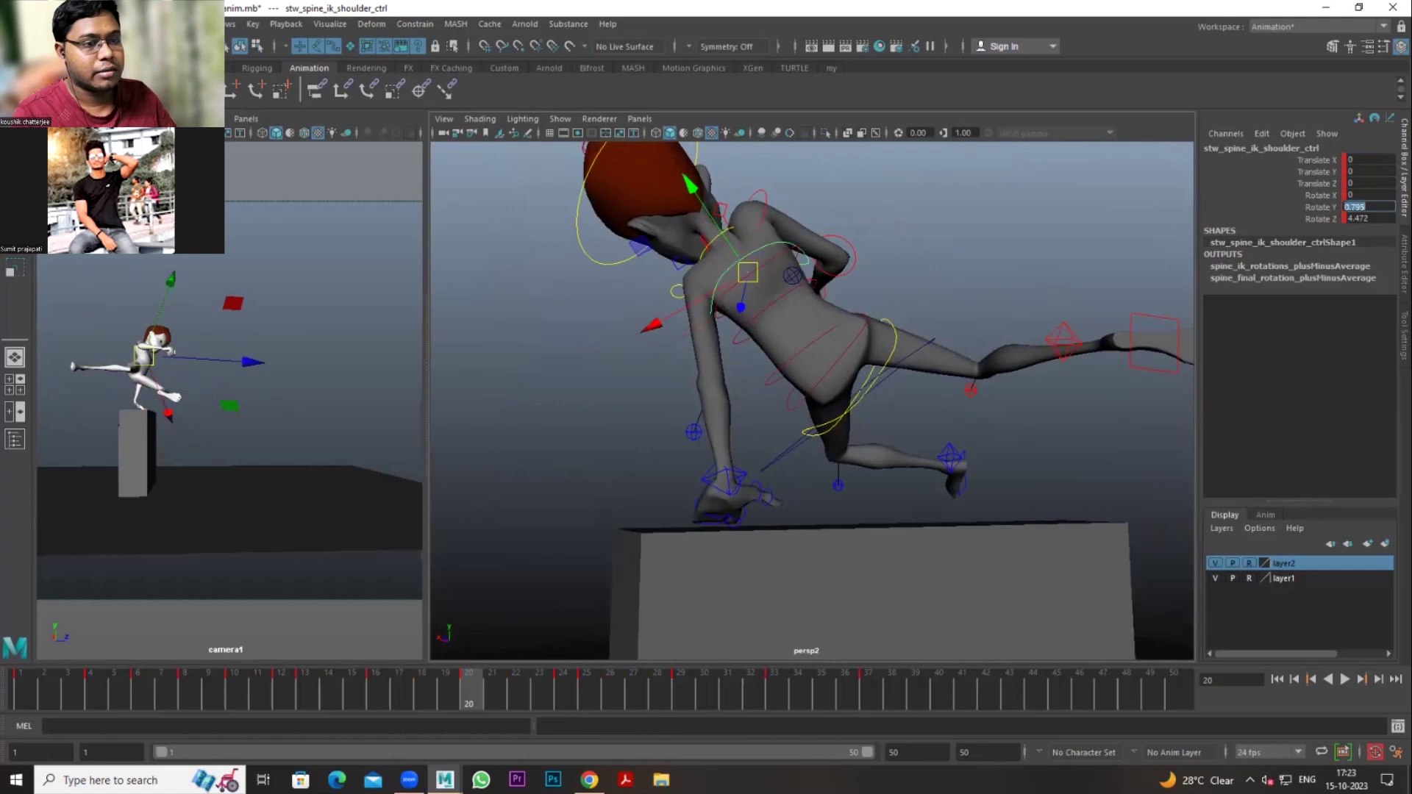
left_click(748, 272)
left_click_drag(748, 272, 831, 294, "alt")
double_click(1361, 207)
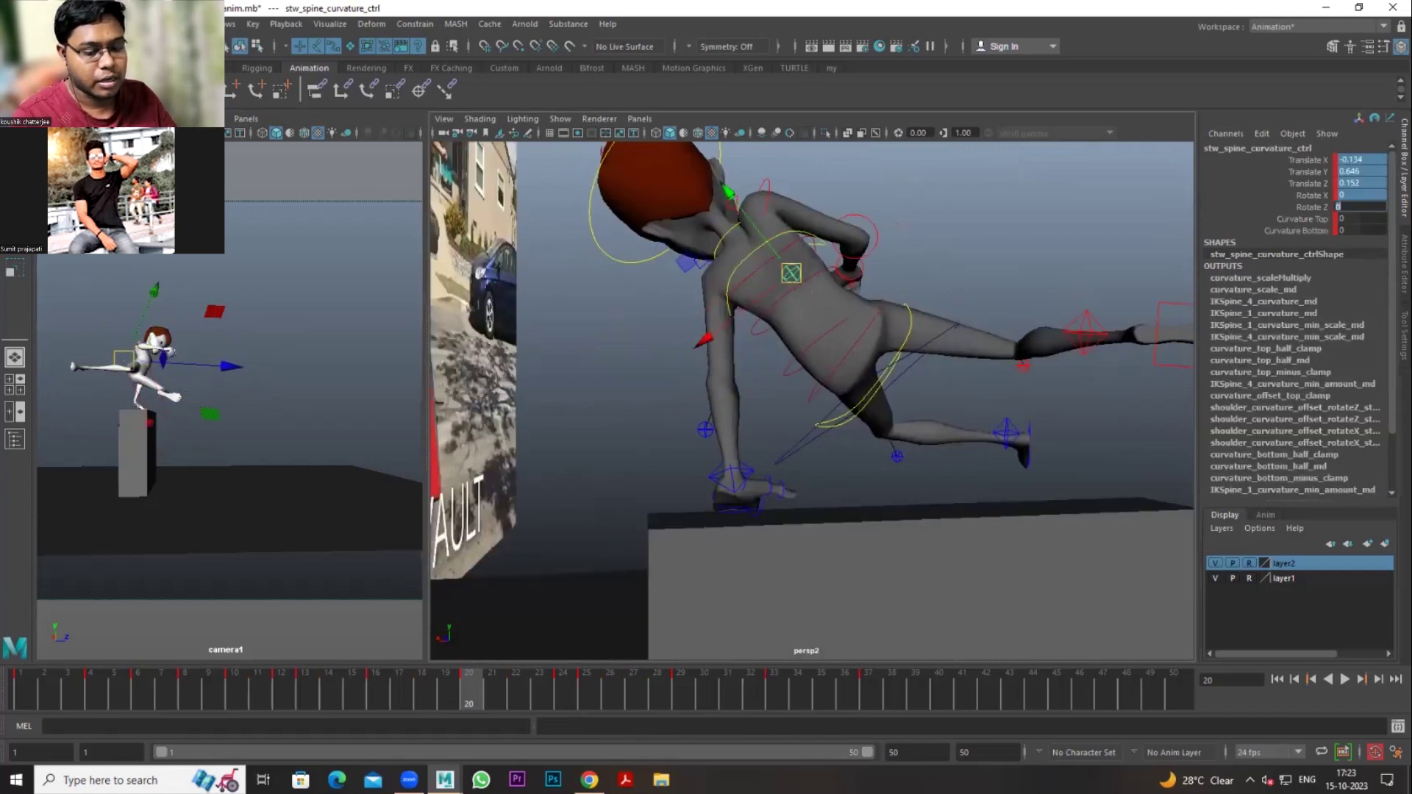
key("Return")
left_click(965, 264)
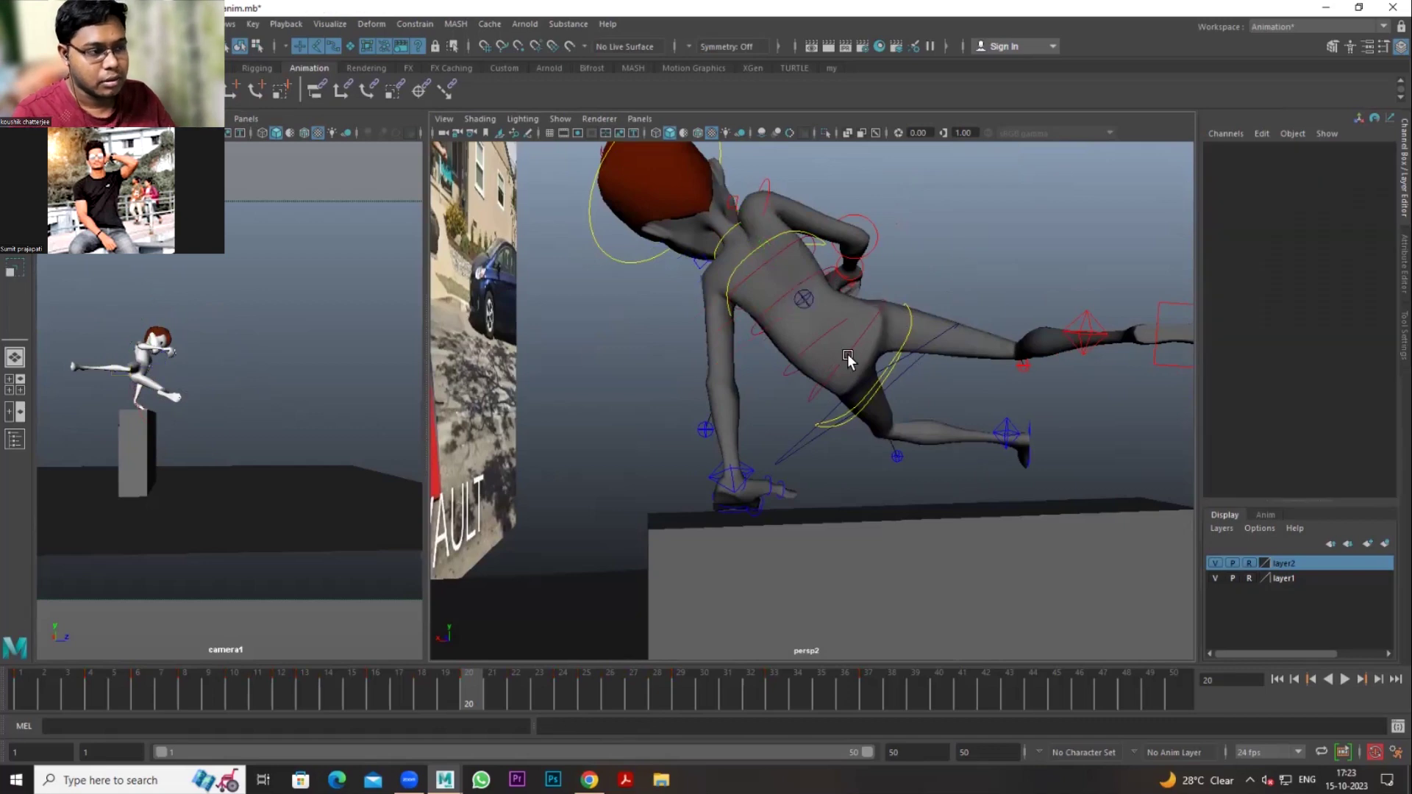
left_click(802, 302)
mouse_move(802, 301)
left_mouse_down("alt")
mouse_move(740, 400)
mouse_move(841, 297)
left_mouse_up("alt")
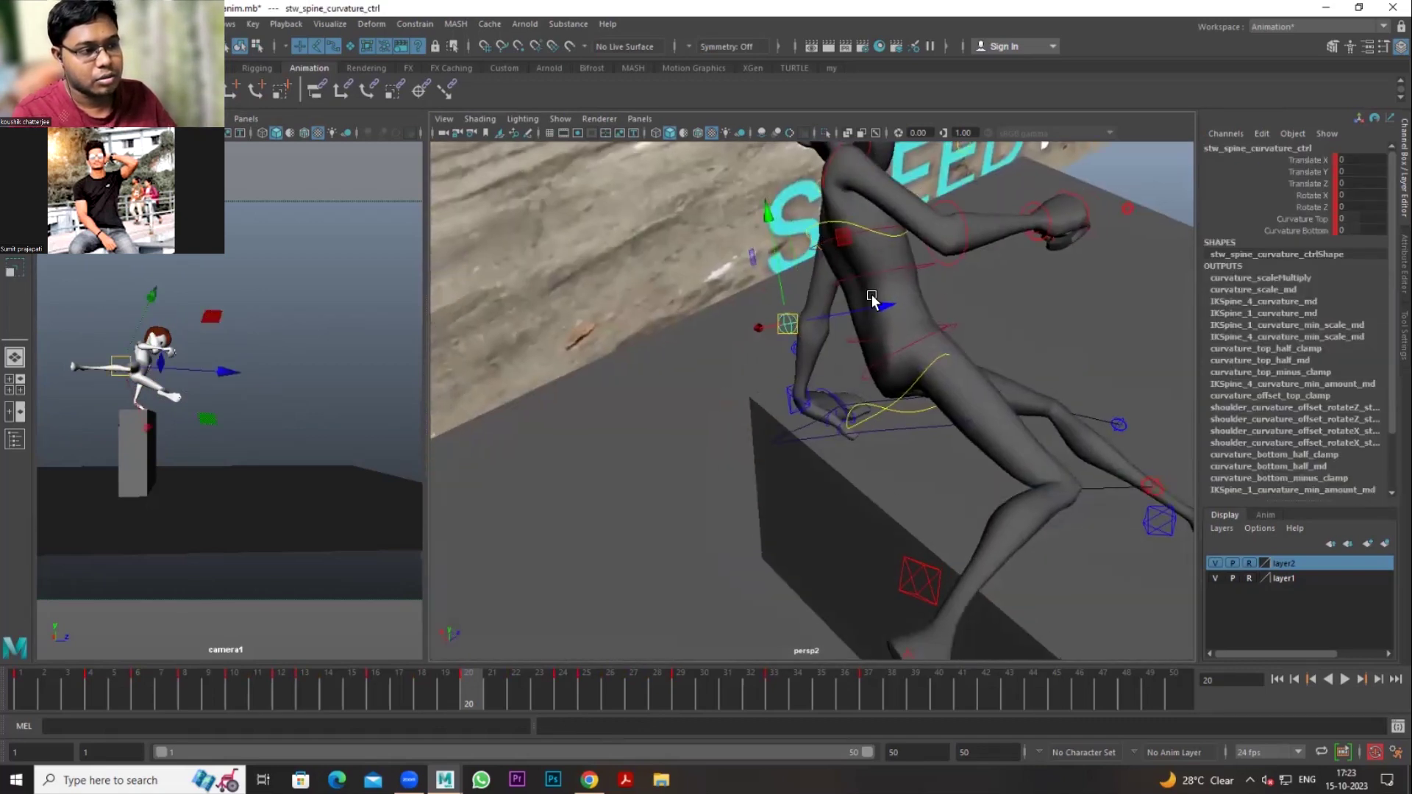
left_click_drag(877, 305, 891, 386)
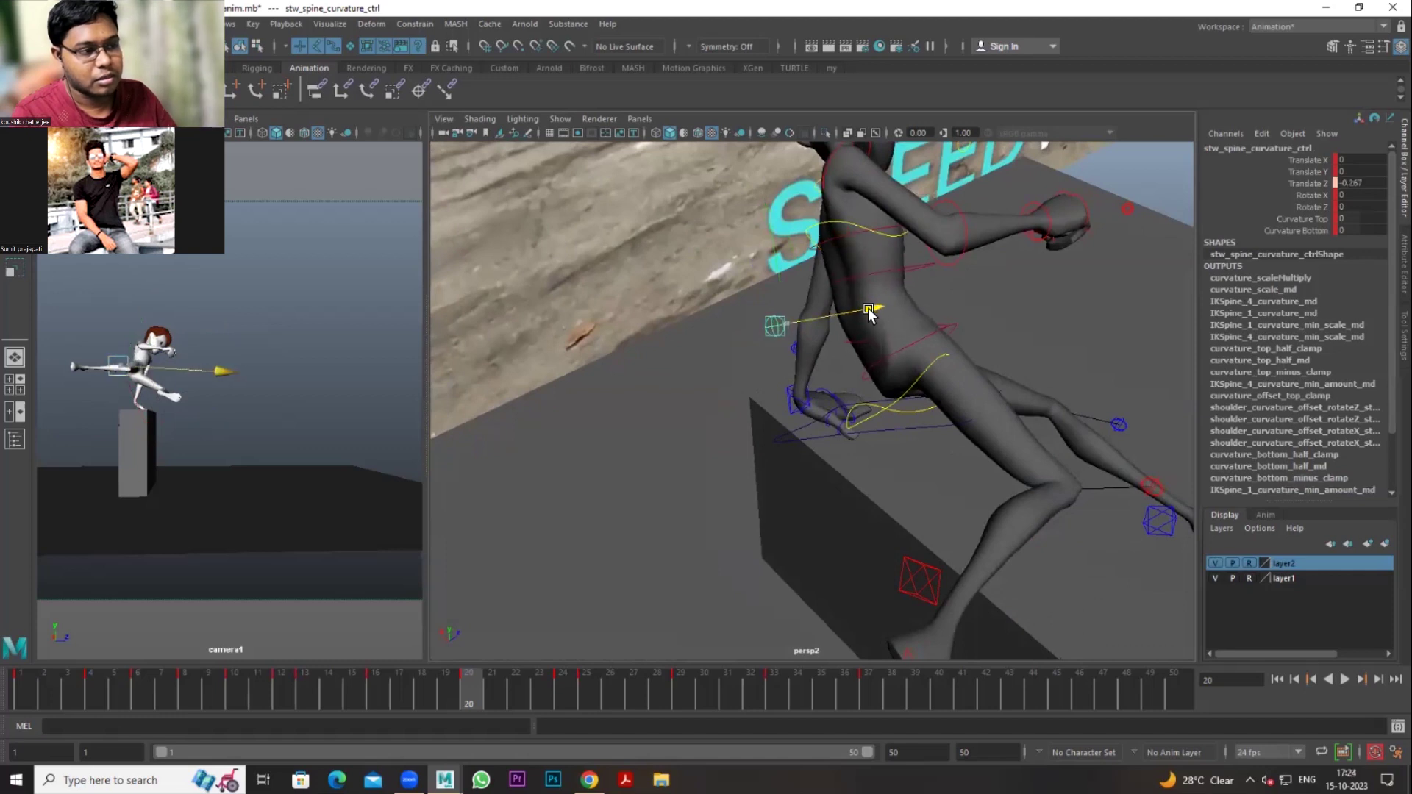
key("ctrl+z")
mouse_move(869, 432)
left_mouse_down("alt")
mouse_move(1017, 391)
mouse_move(849, 372)
left_mouse_up("alt")
Step: Zero all six translate and rotate channels of the hip IK control
left_click(817, 340)
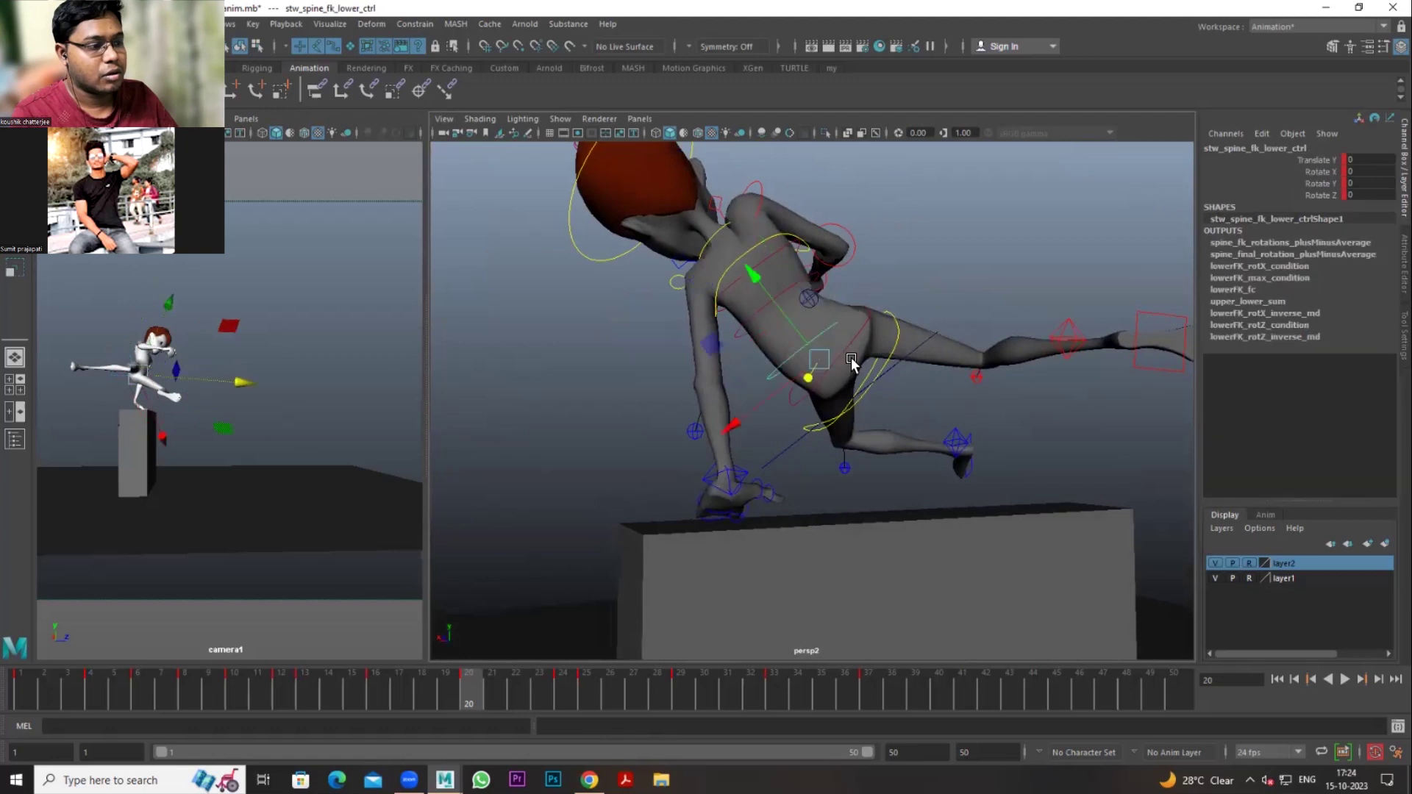
left_click(868, 355)
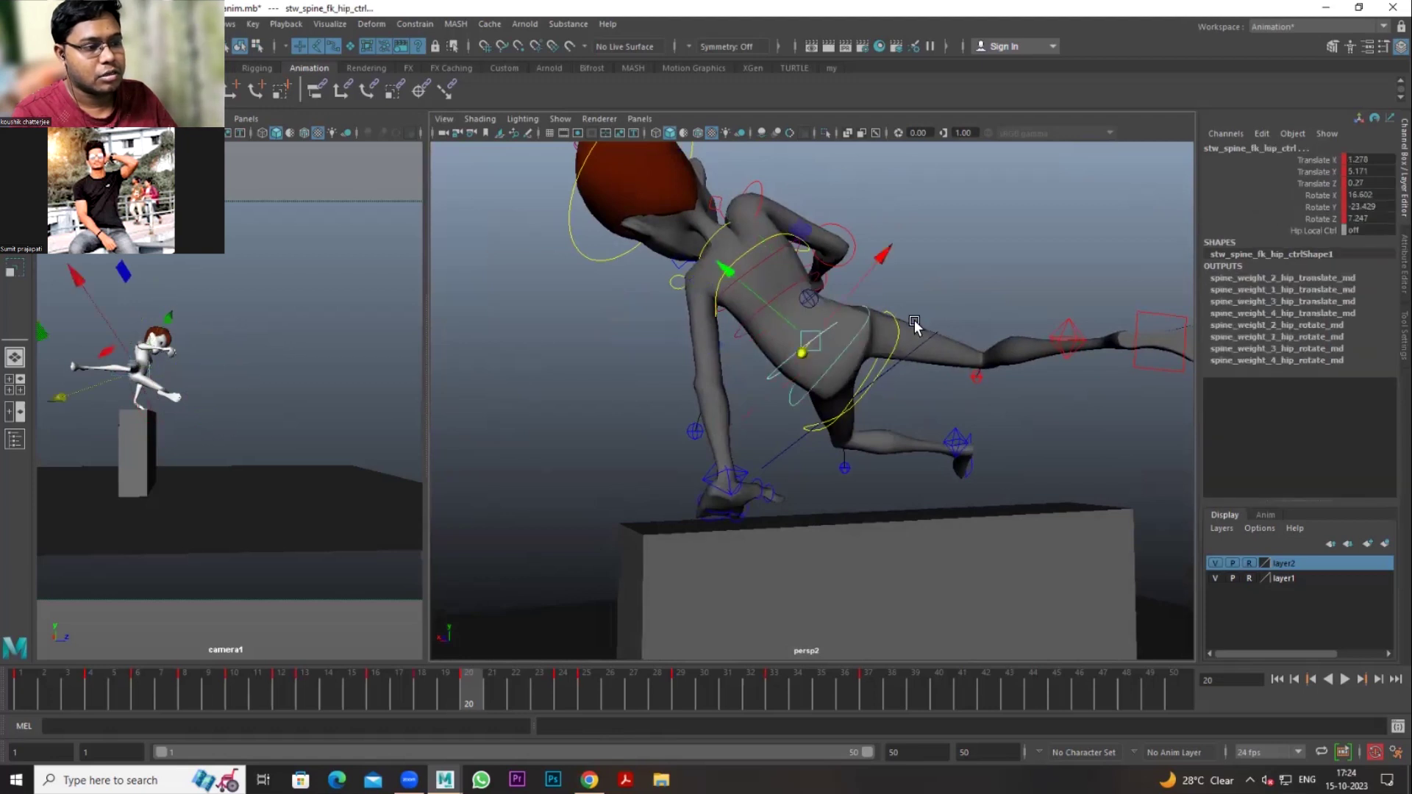
left_click(894, 336)
left_click(1370, 159)
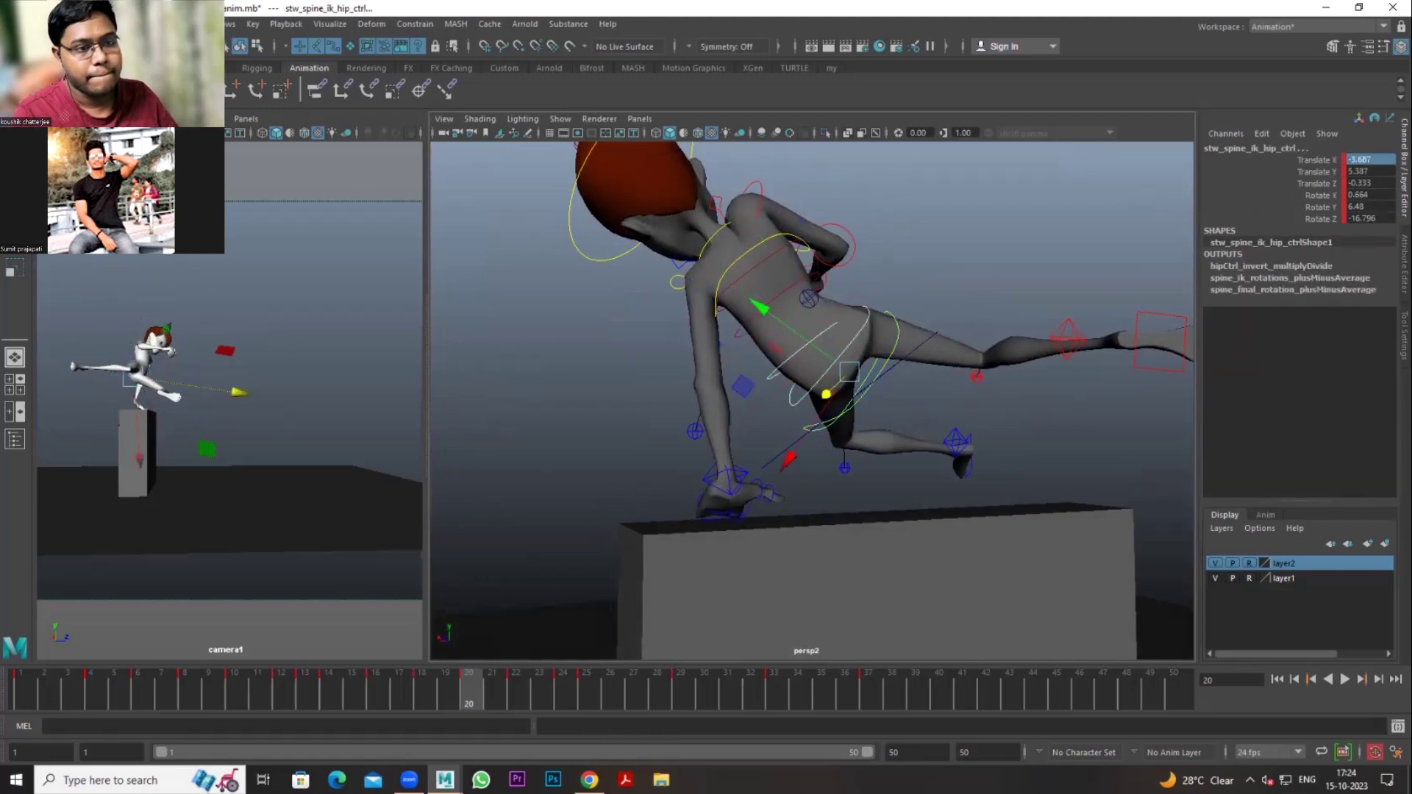
left_click_drag(1370, 159, 1369, 219)
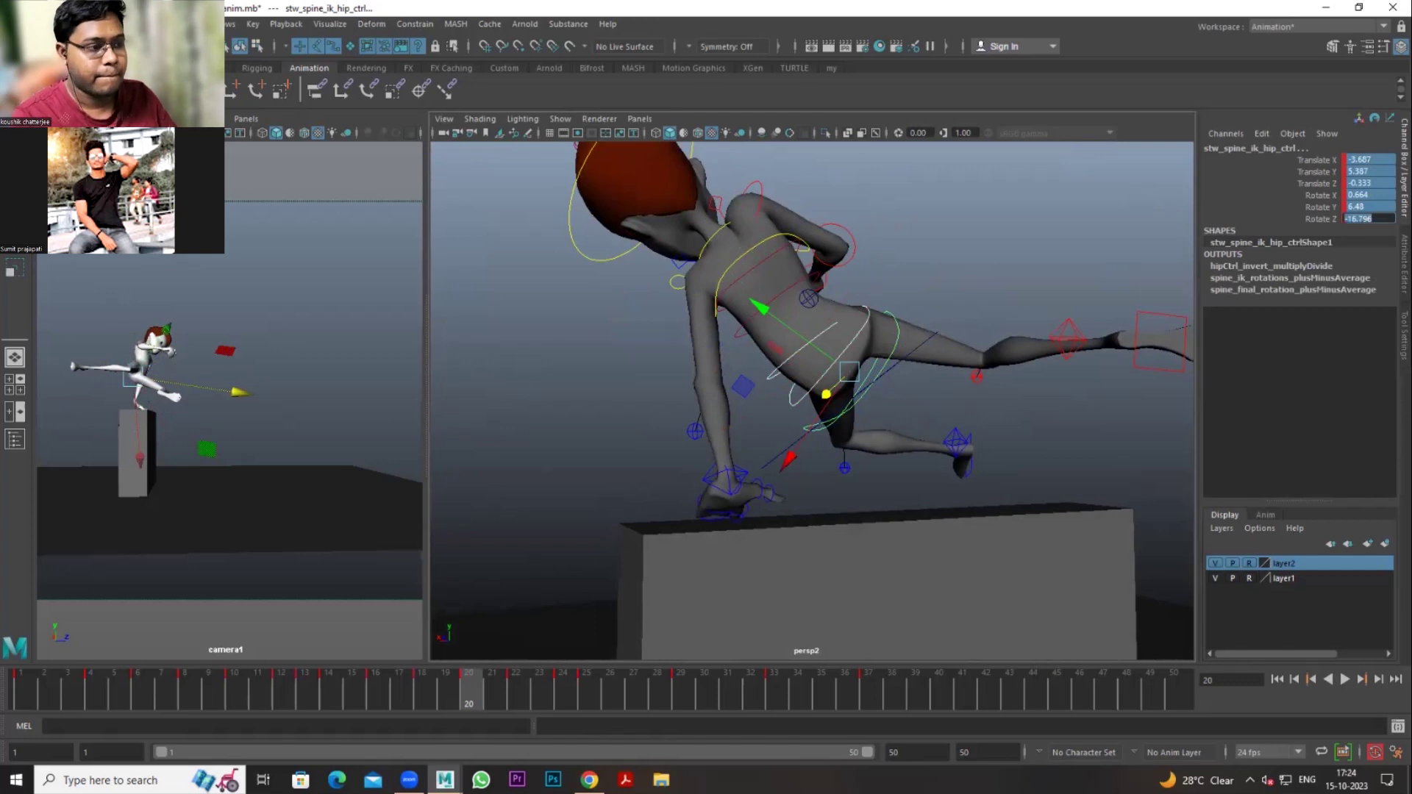
type("0")
key("Return")
mouse_move(931, 460)
left_mouse_down("alt")
mouse_move(915, 465)
mouse_move(969, 279)
left_mouse_up("alt")
left_click(986, 355)
Step: Tilt the body forward with the COG and rotate the torso at the lower spine
key("e")
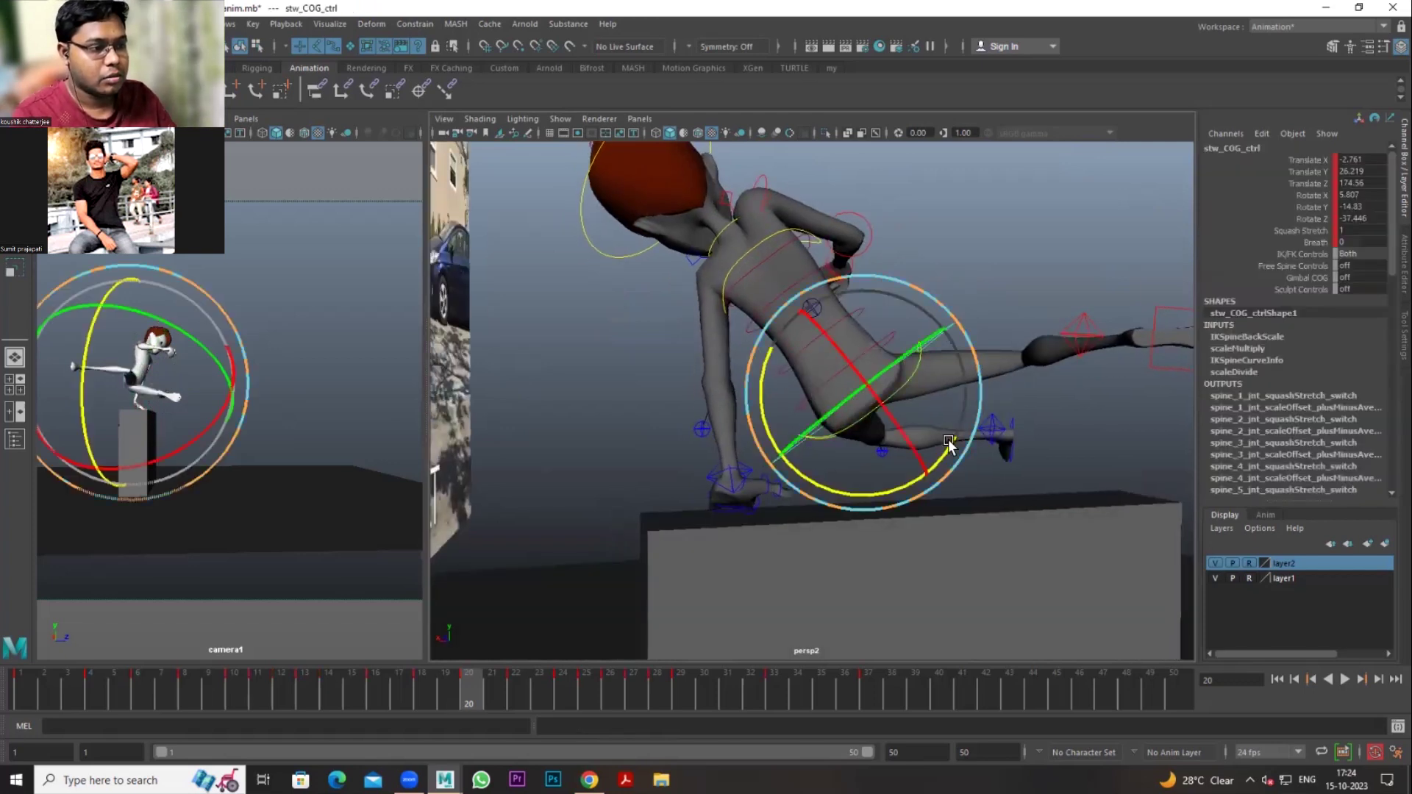
mouse_move(831, 485)
left_mouse_down()
mouse_move(848, 491)
mouse_move(875, 455)
left_mouse_up()
left_click(712, 324)
left_click(740, 347)
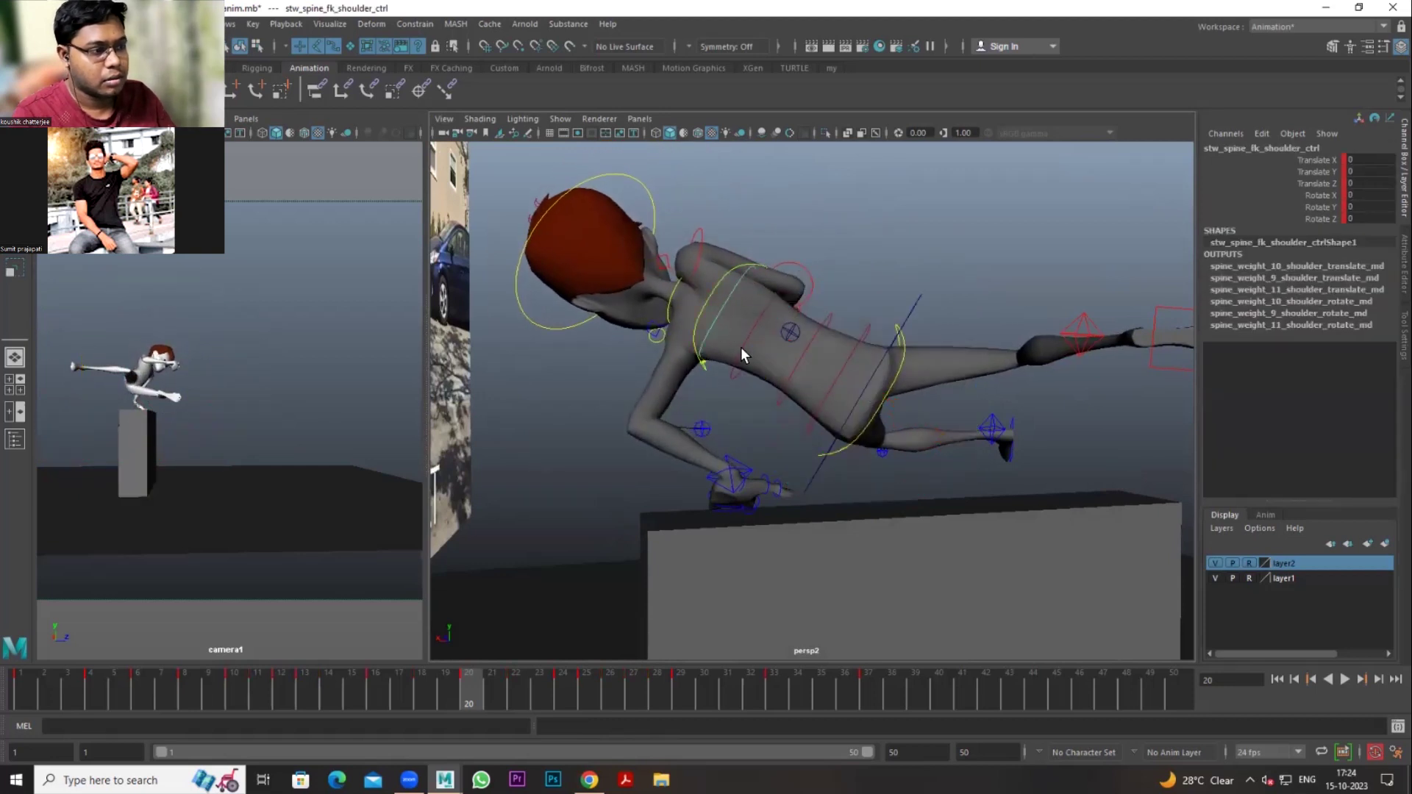
left_click(795, 364)
key("e")
left_click_drag(923, 361, 880, 421)
left_click(964, 294)
Step: Raise the COG higher above the box and shift it sideways along X
left_click_drag(963, 295, 905, 412, "alt")
left_click(892, 471)
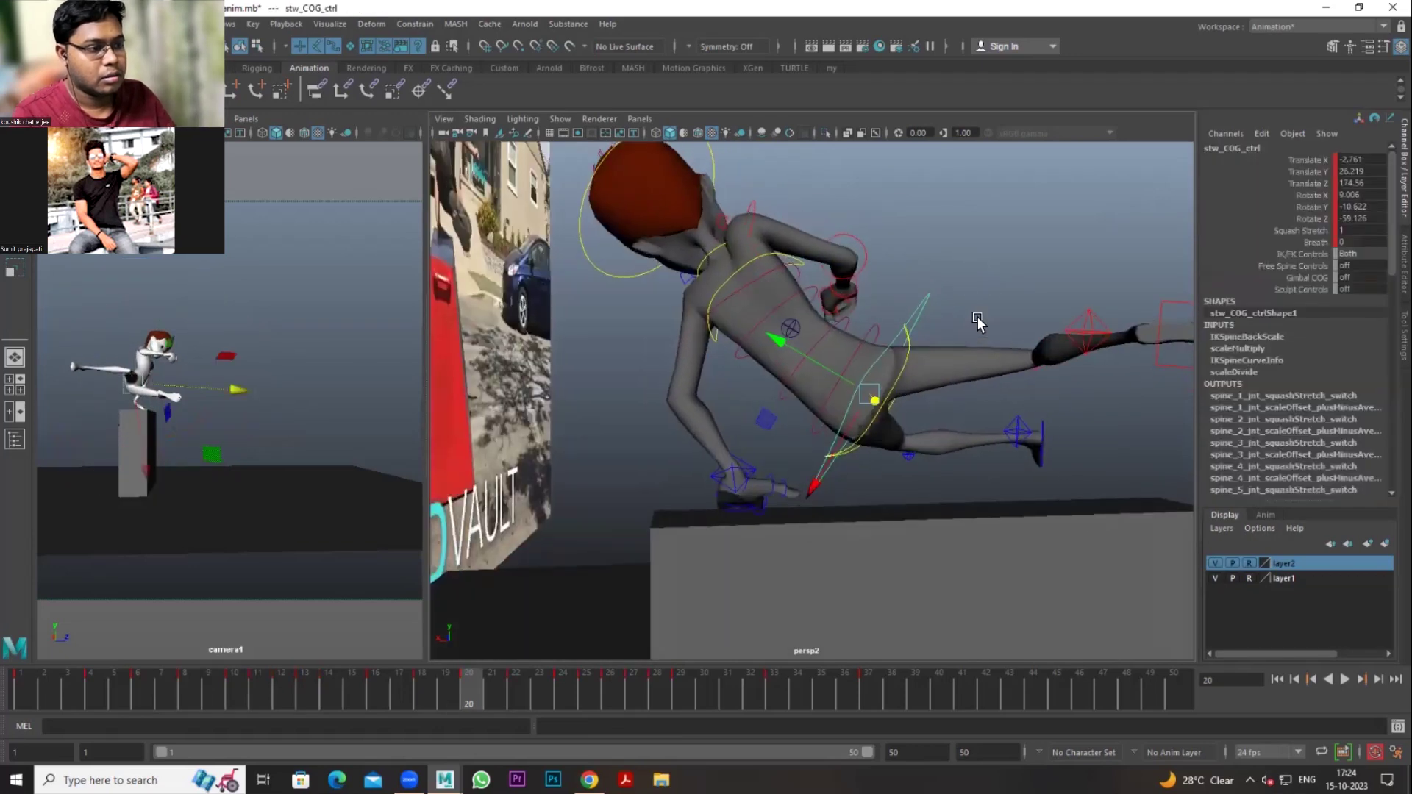
key("w")
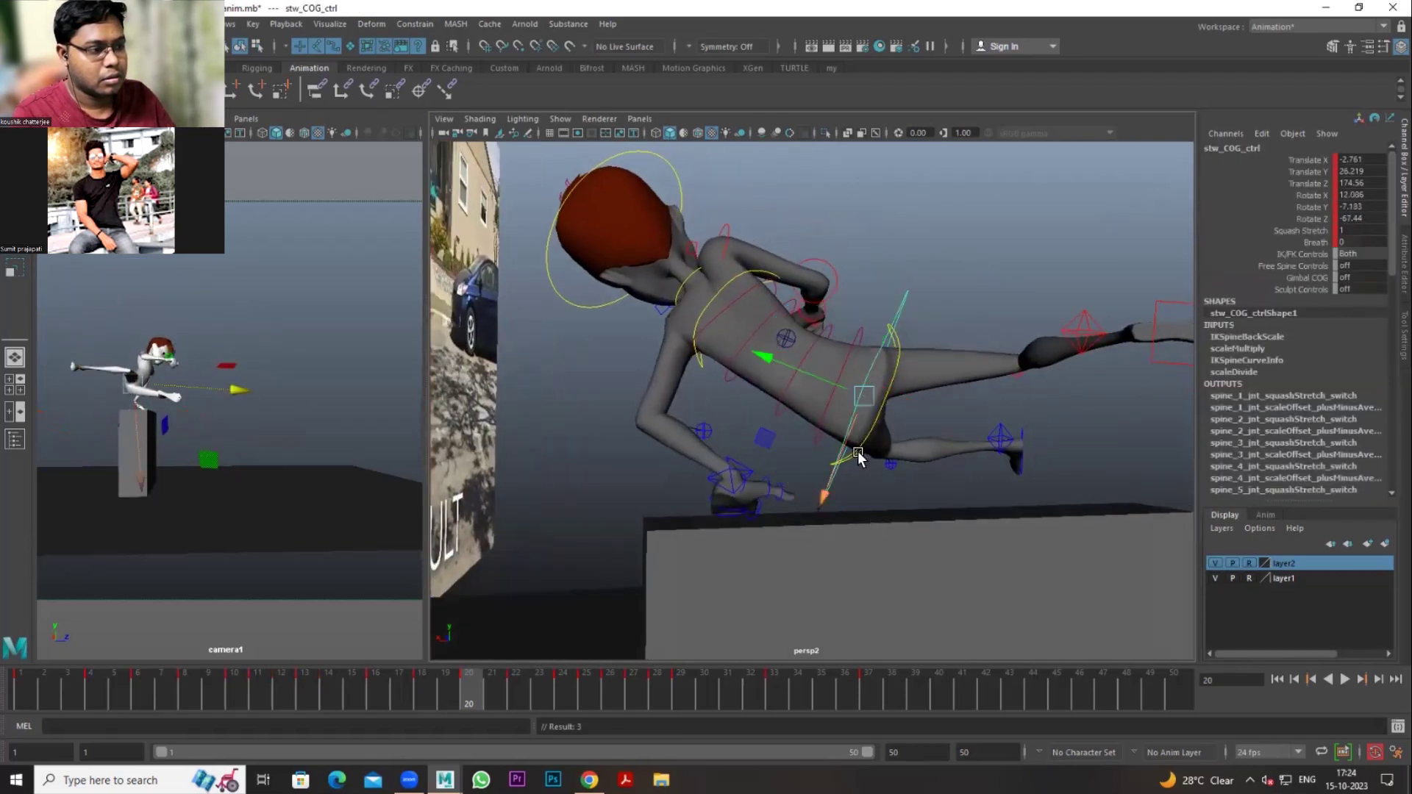
left_click_drag(866, 324, 872, 308)
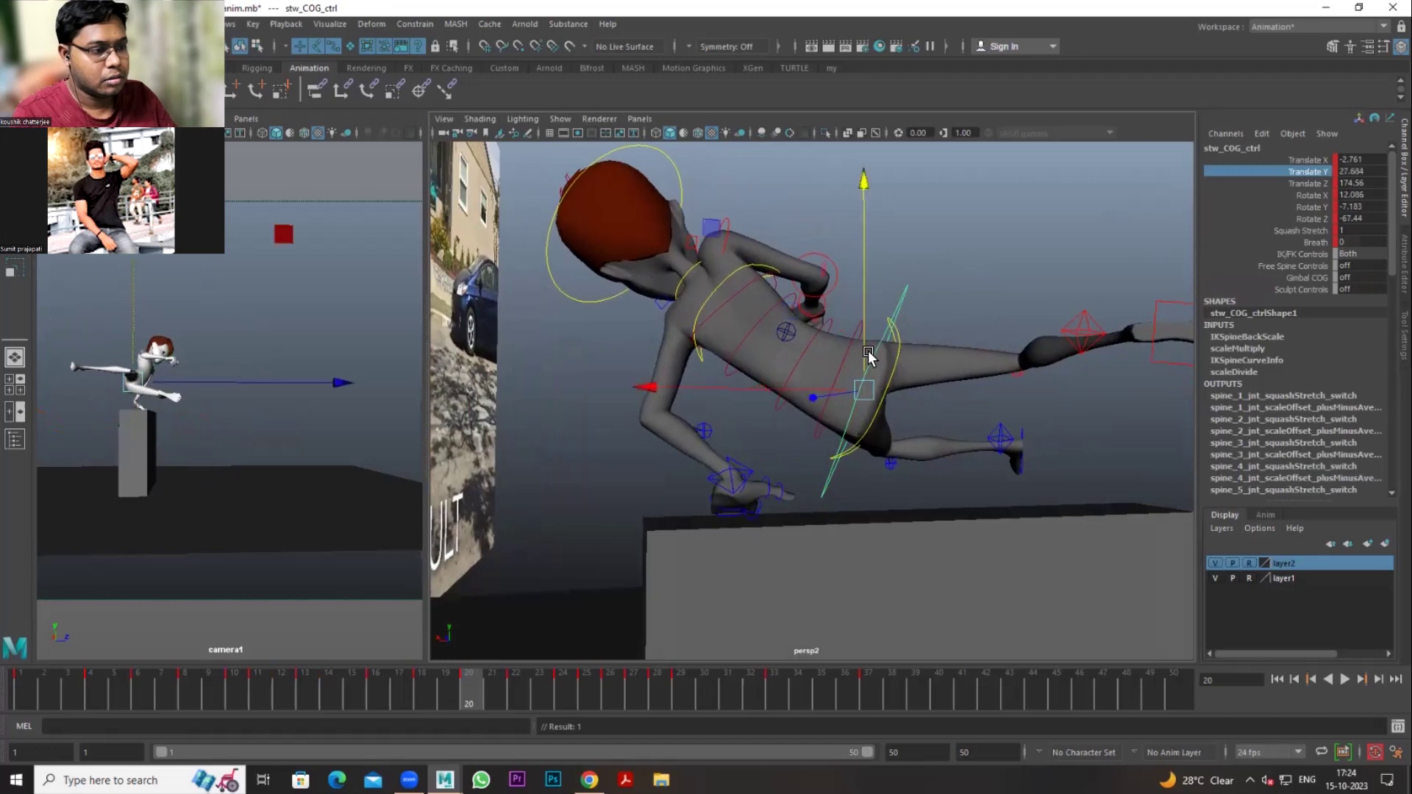
left_click_drag(699, 389, 720, 388)
Step: Rotate the left clavicle control upward
left_click_drag(774, 482, 937, 369, "alt")
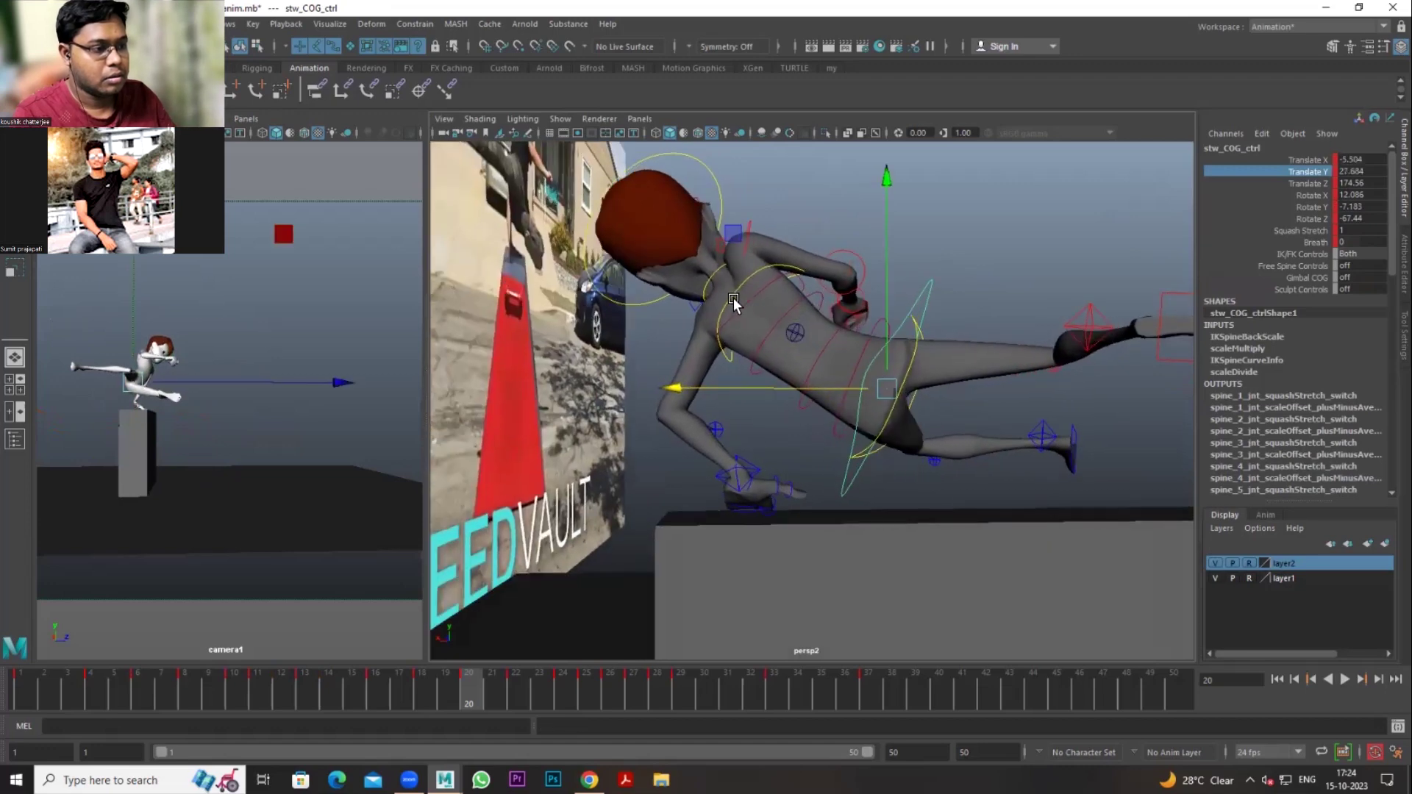
left_click(863, 371)
key("e")
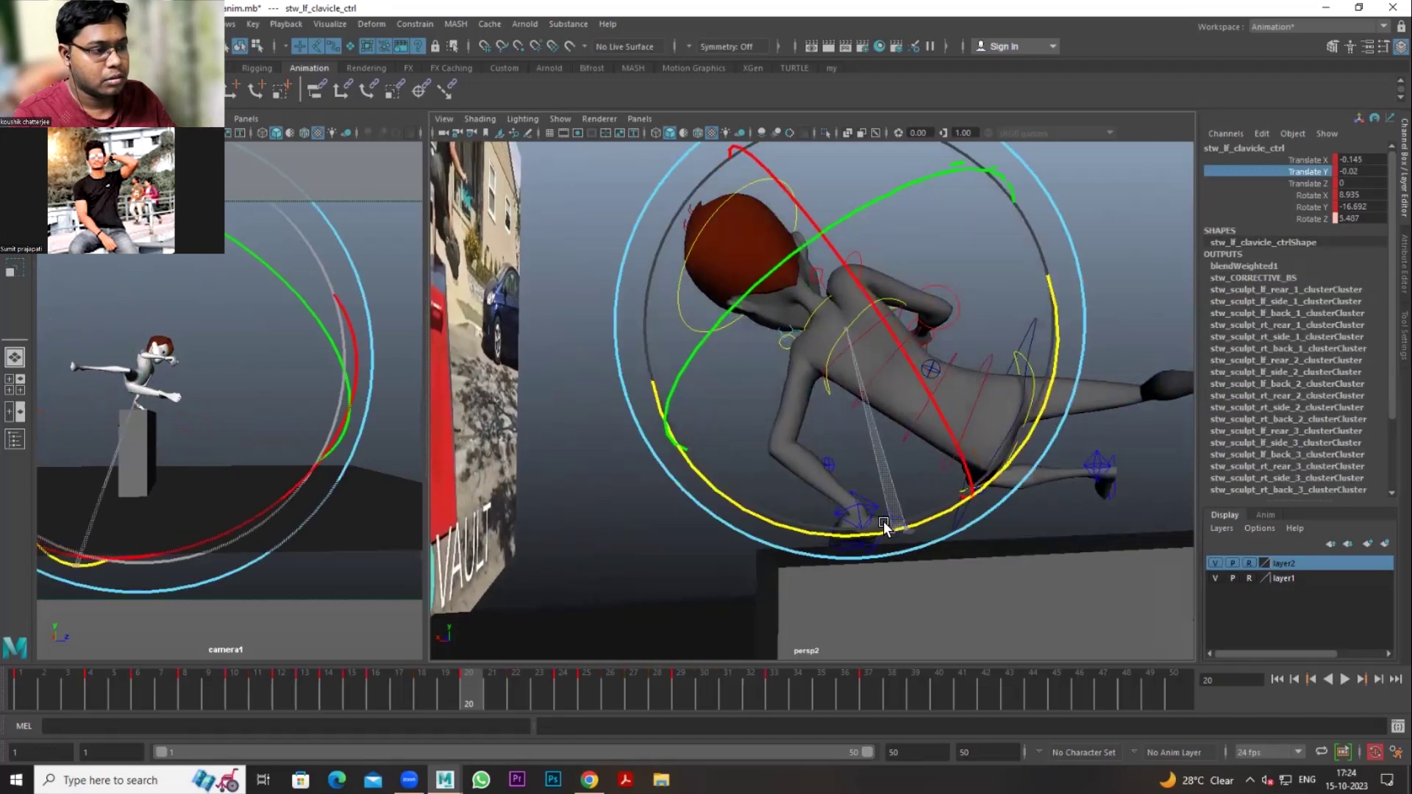
left_click_drag(884, 521, 804, 476)
left_click(1083, 252)
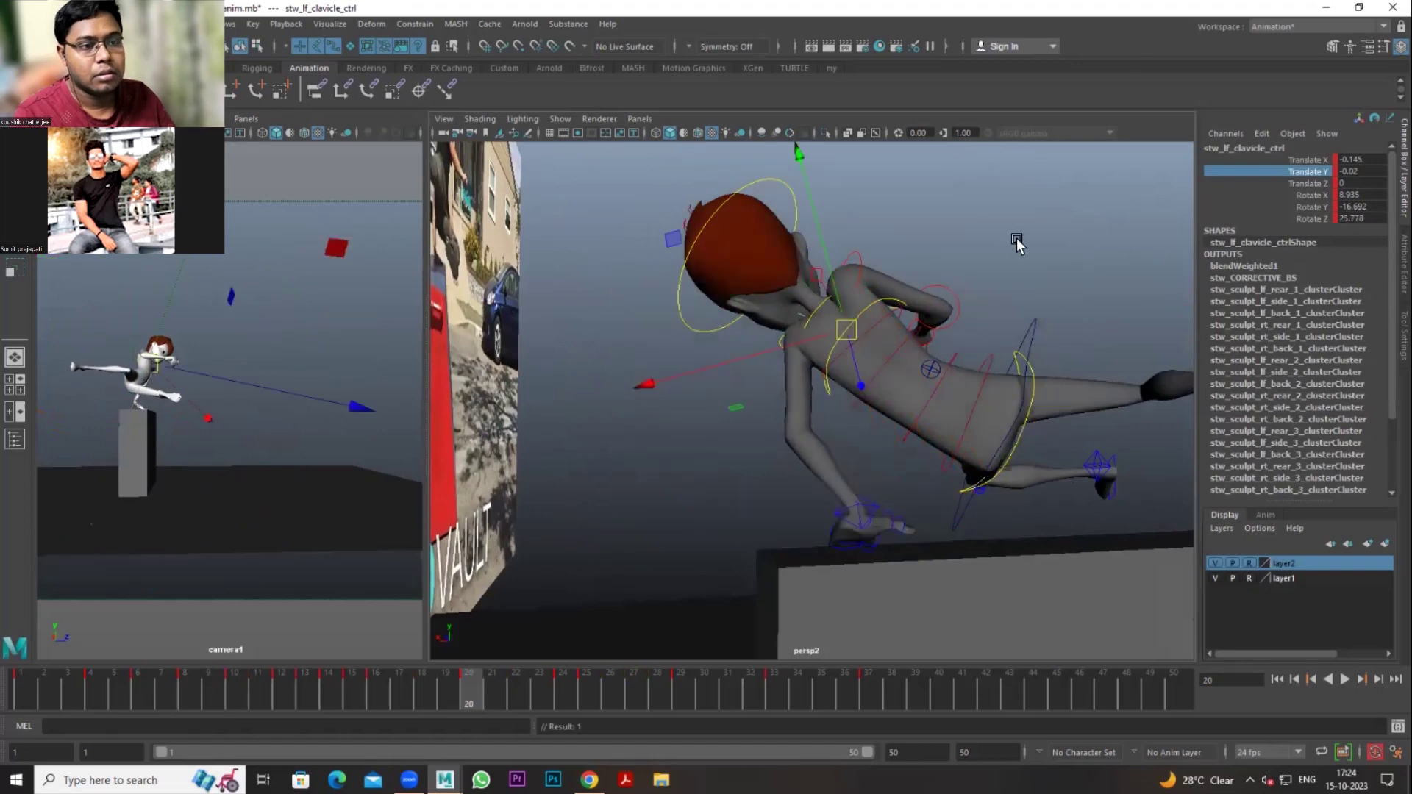
Step: Zero all translate and rotate channels of the right clavicle, then deselect
left_click(819, 276)
key("w")
left_click(1361, 159)
left_click(1360, 219, "shift")
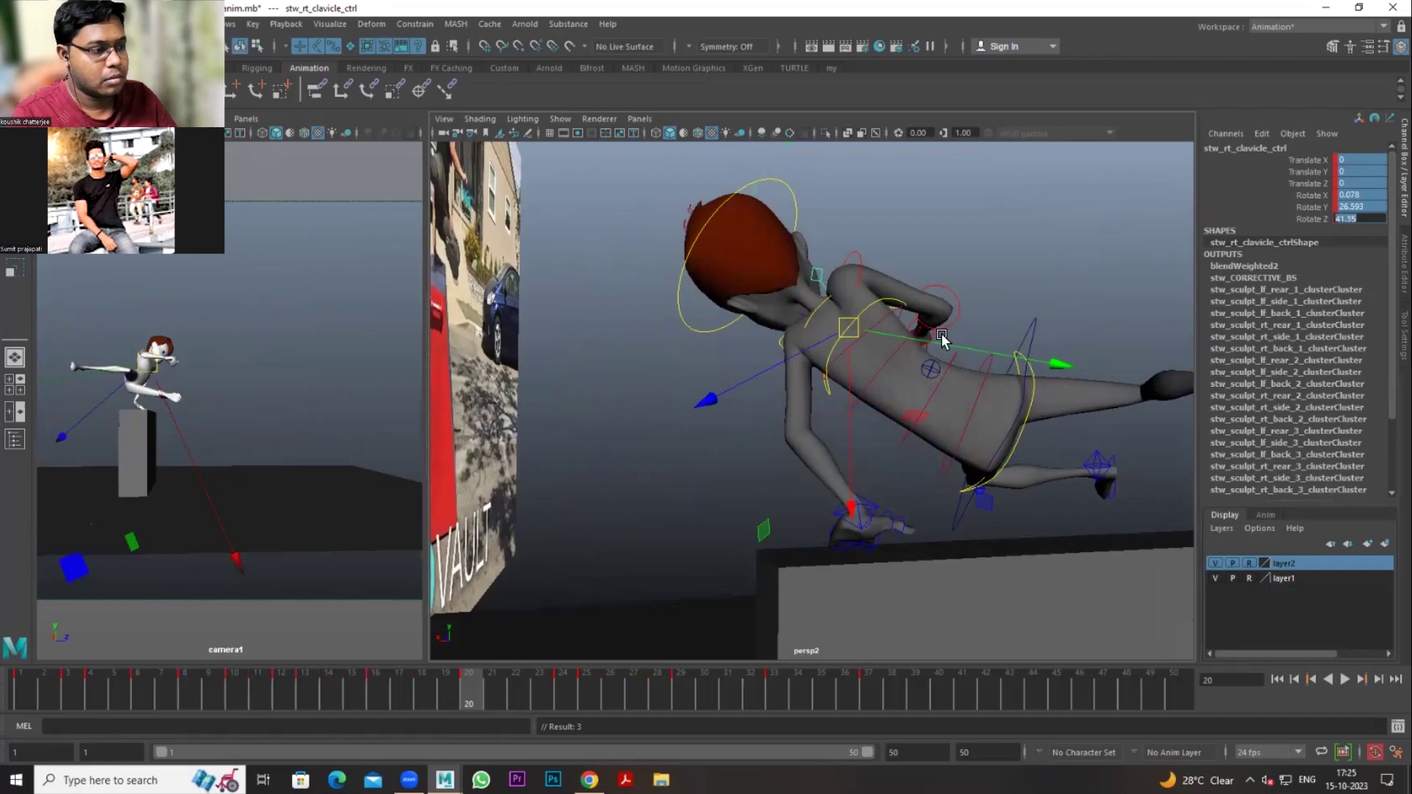
type("0")
key("Return")
left_click_drag(911, 275, 919, 261, "alt")
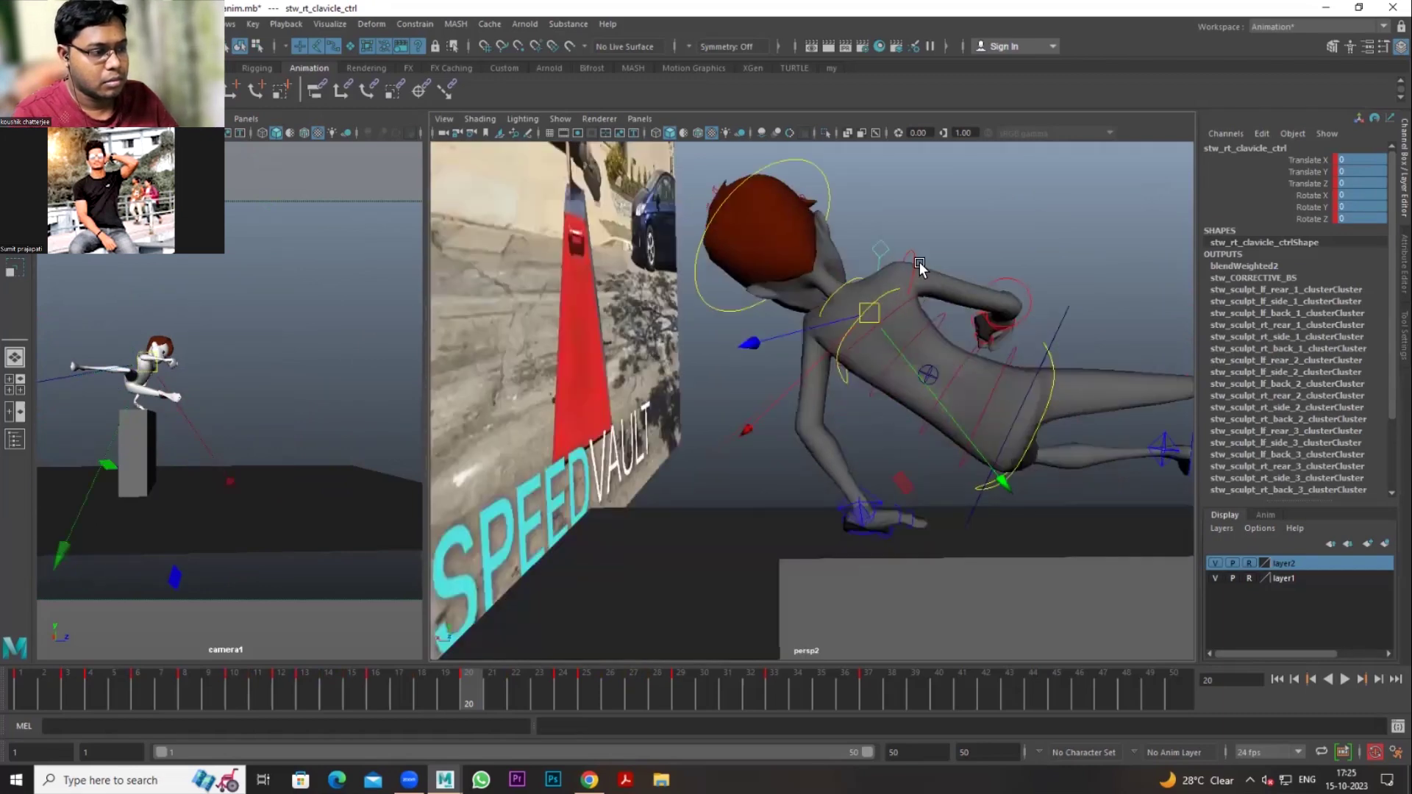
left_click(920, 262)
left_click_drag(836, 316, 907, 403, "alt")
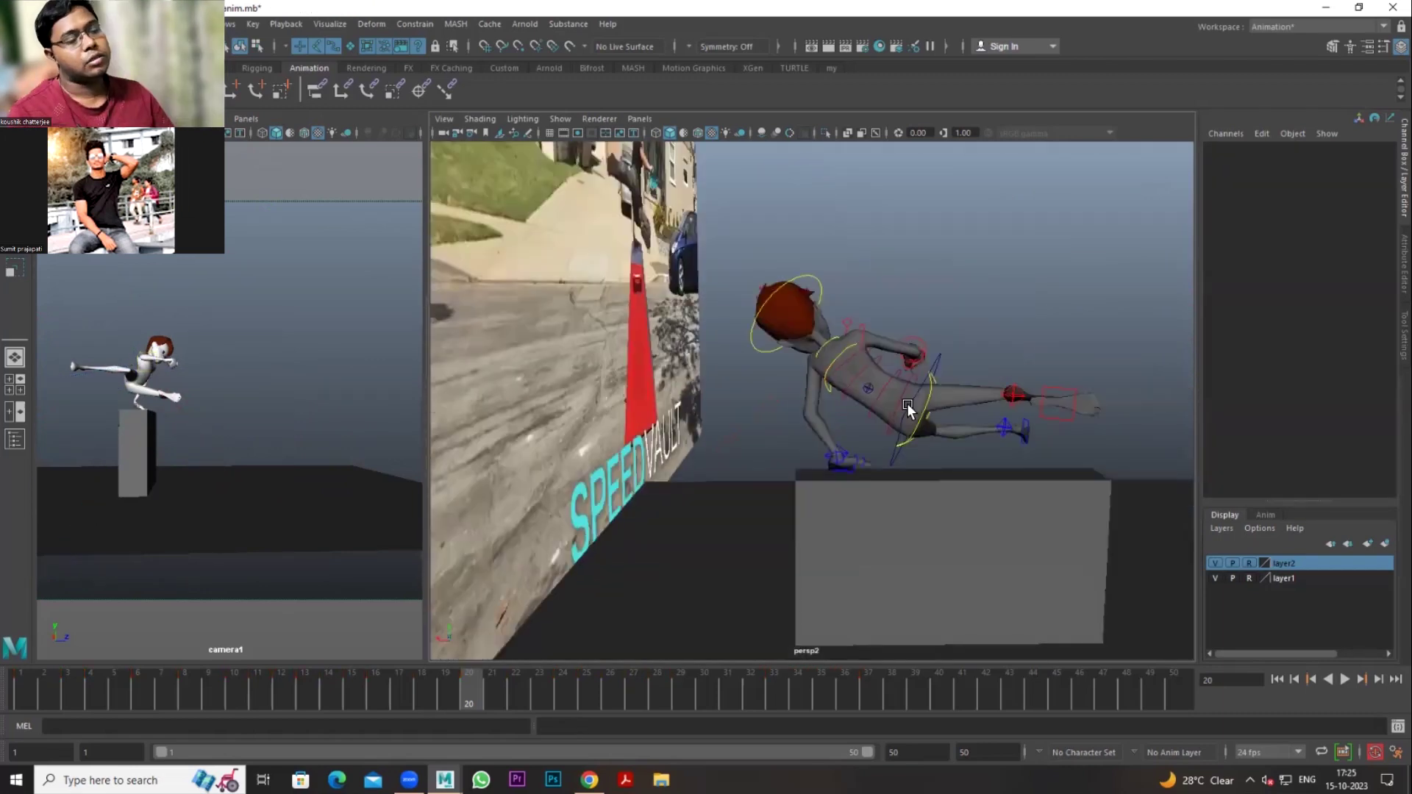
Step: Rotate the neck control to tilt the head
scroll(826, 346, "up", 2)
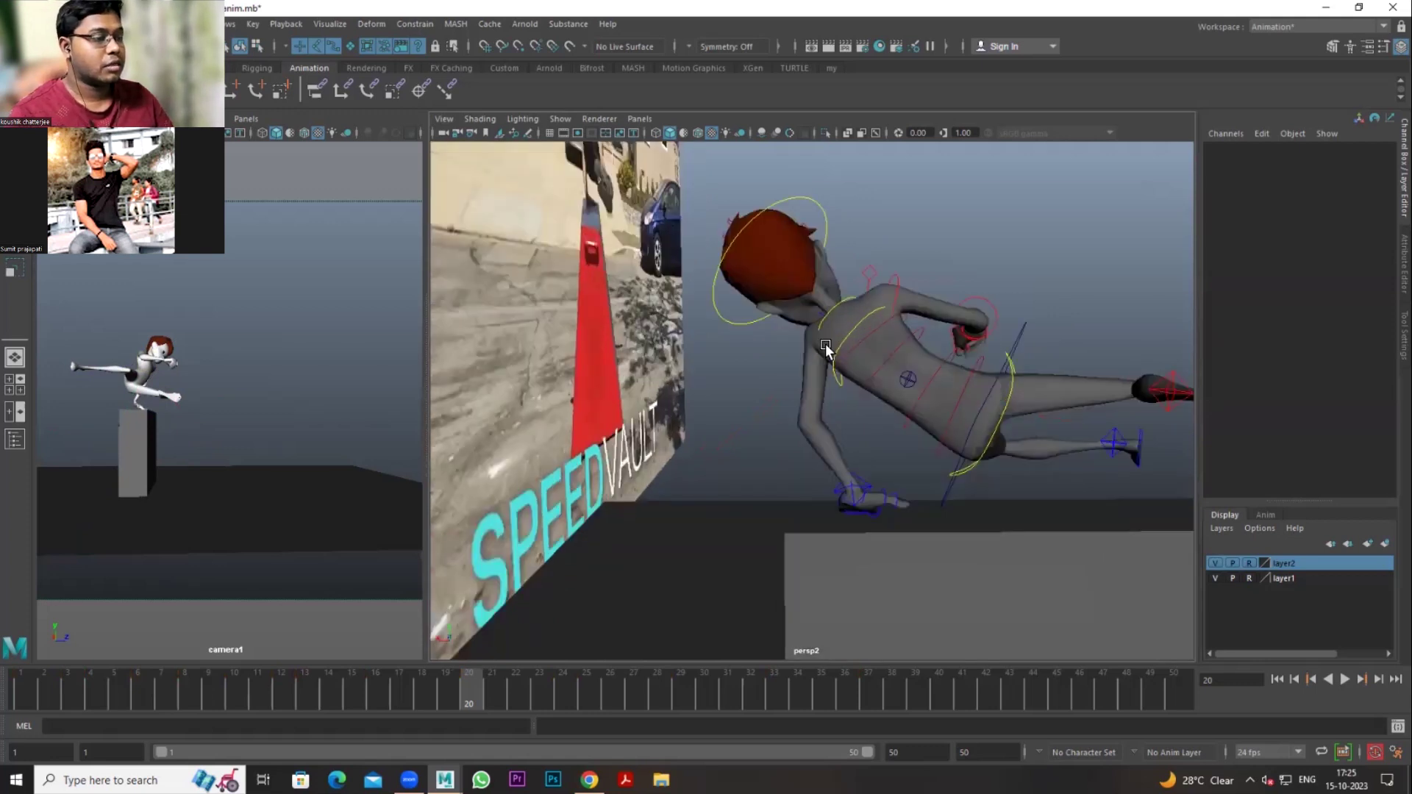
left_click(846, 298)
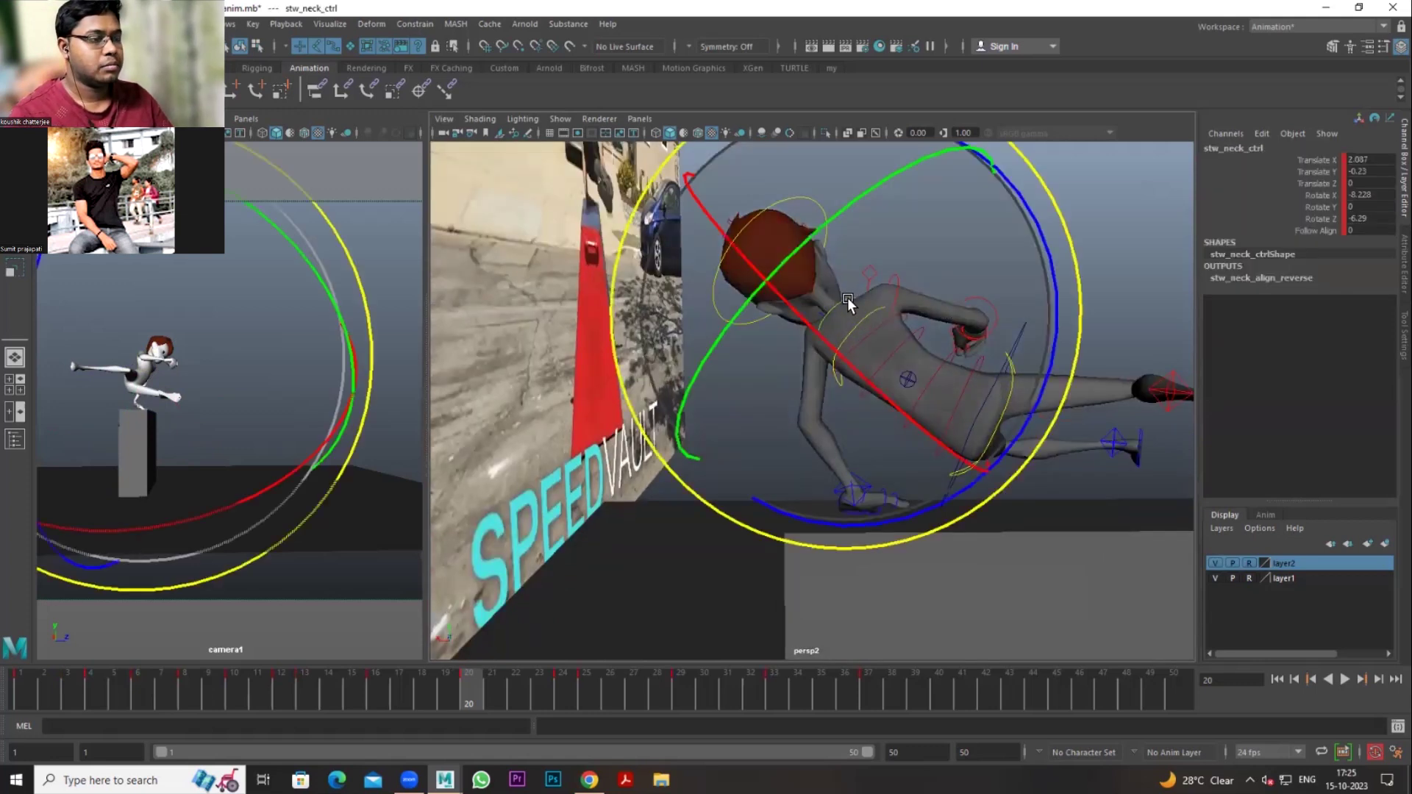
left_click_drag(1052, 283, 1053, 285)
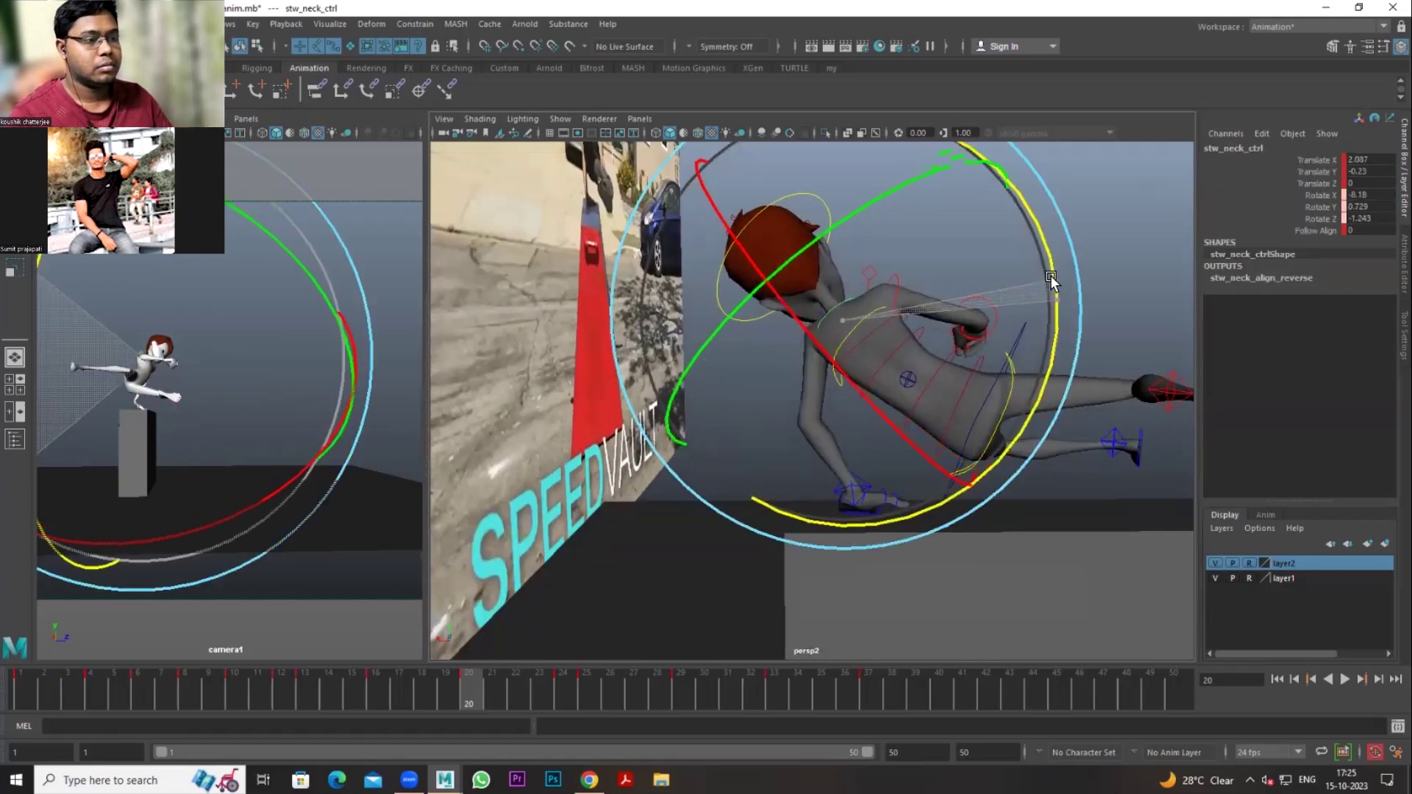
key("w")
Step: Rotate the head control into its tilt, reaching 14.967 Rotate X
left_click(886, 307)
key("e")
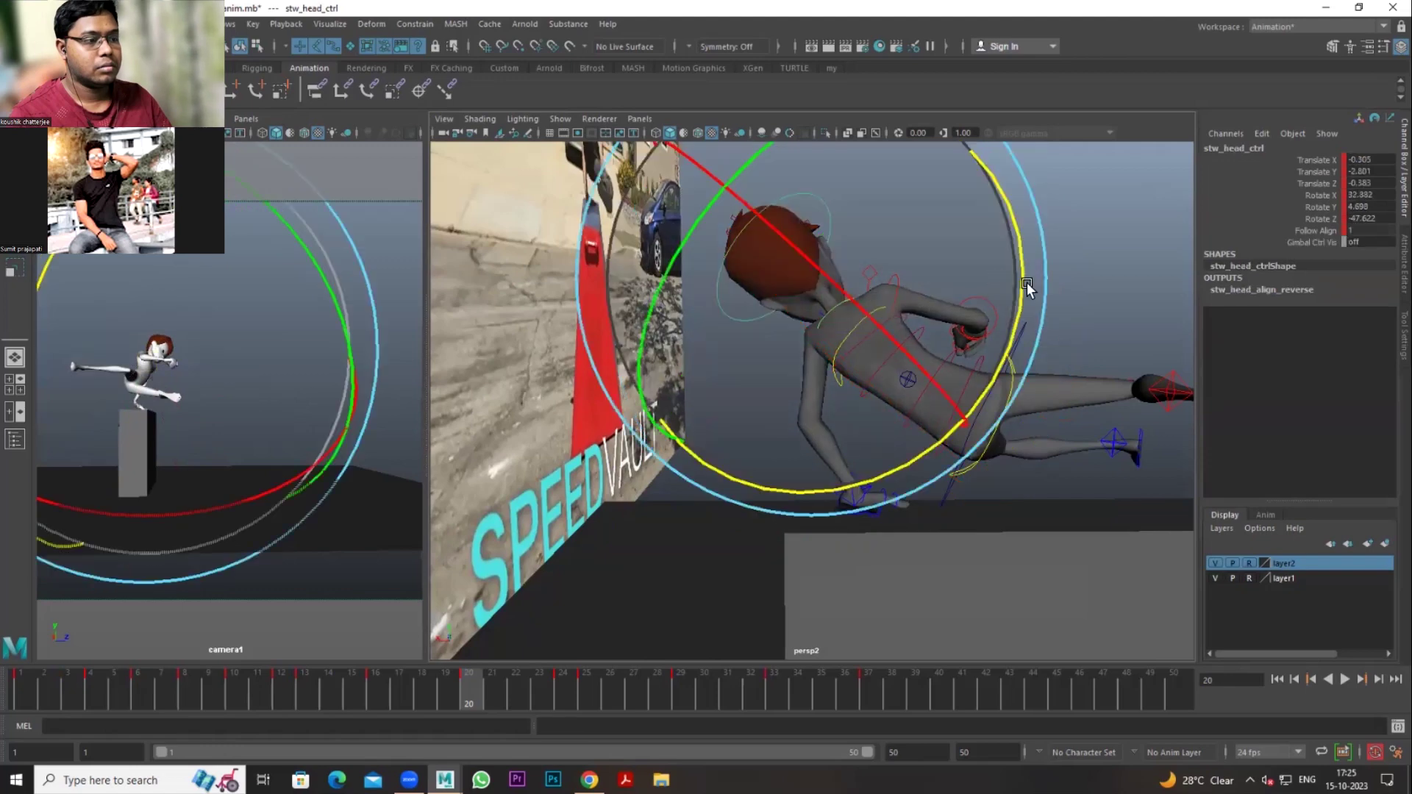
left_click_drag(1027, 285, 1020, 318)
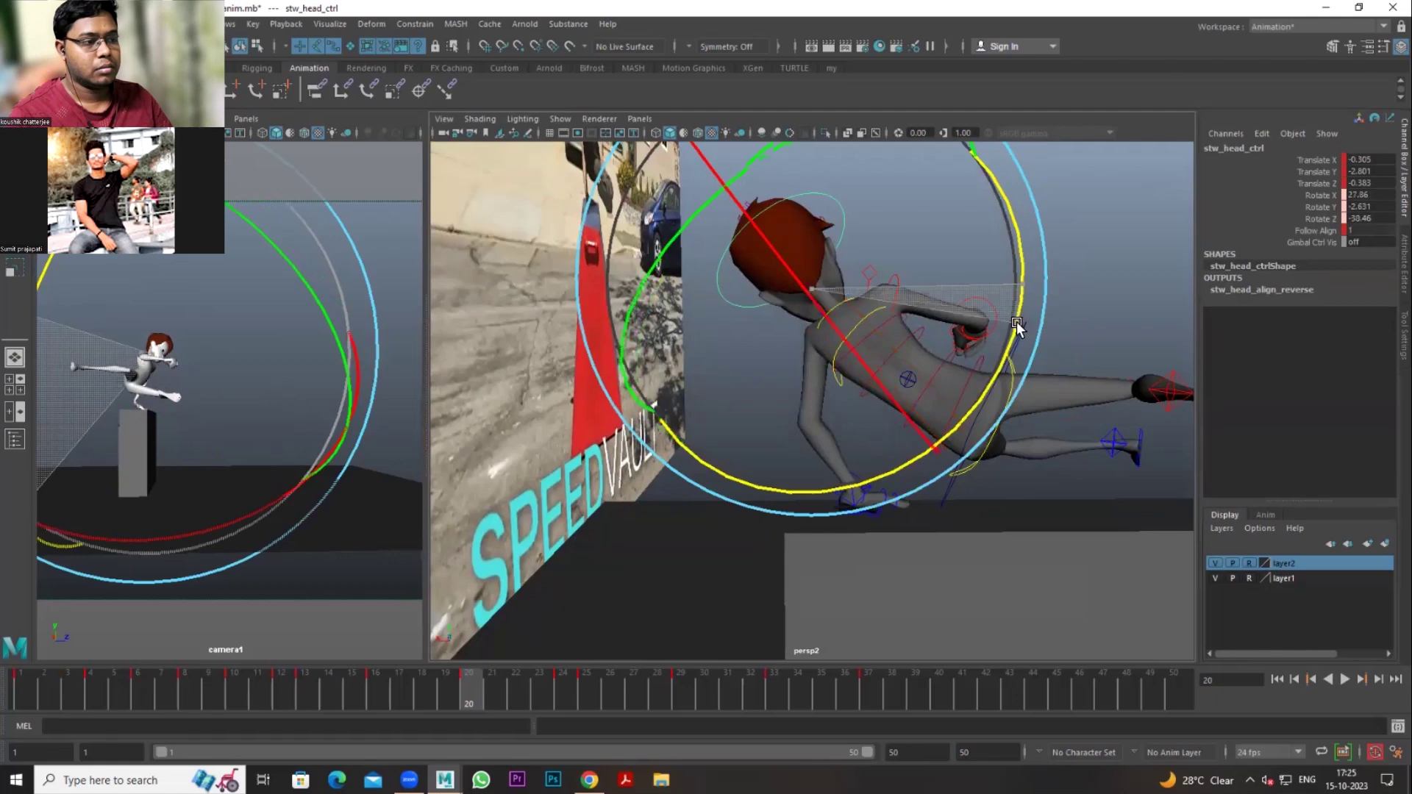
left_click_drag(1021, 320, 969, 294)
left_click_drag(762, 162, 765, 171)
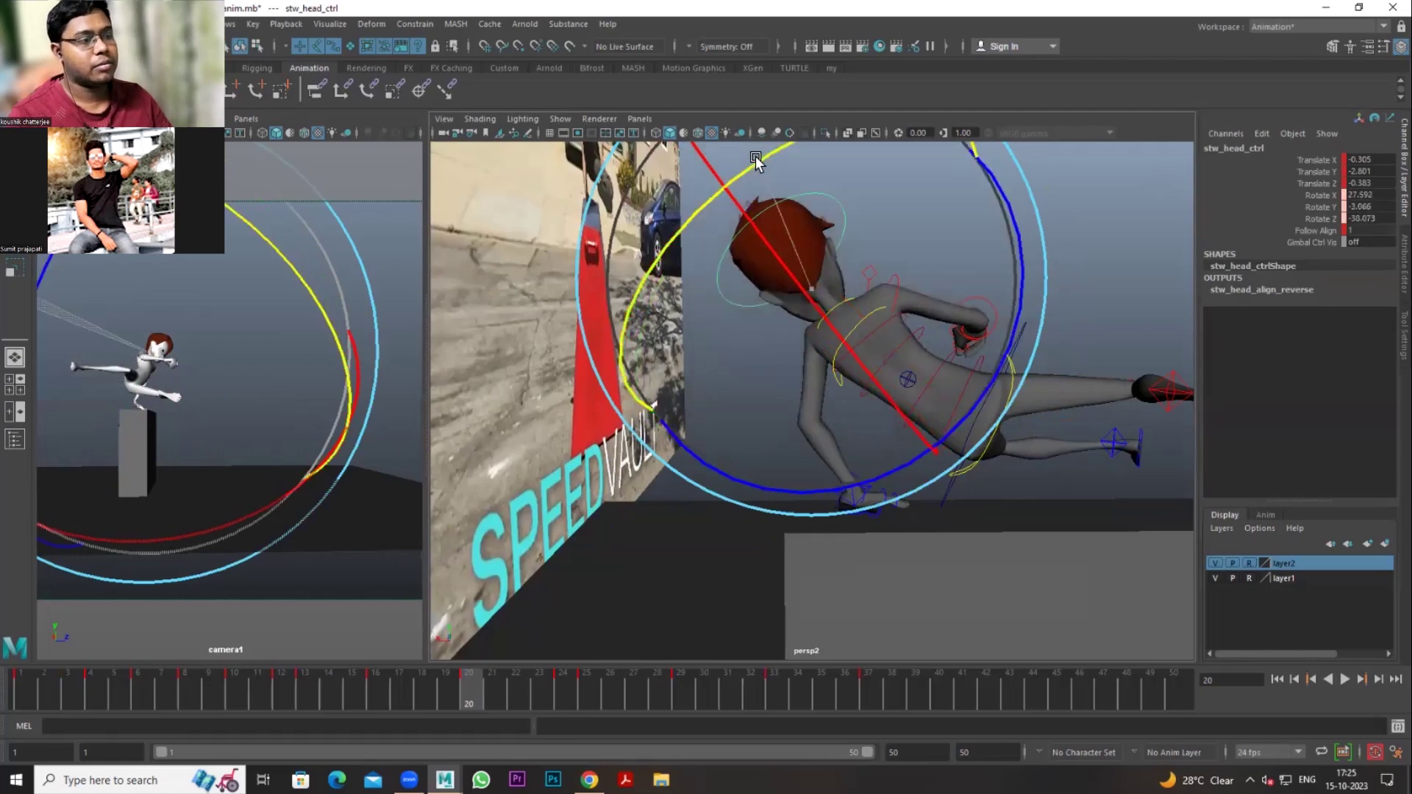
mouse_move(1066, 334)
left_mouse_down("alt")
mouse_move(1091, 411)
mouse_move(1061, 444)
left_mouse_up("alt")
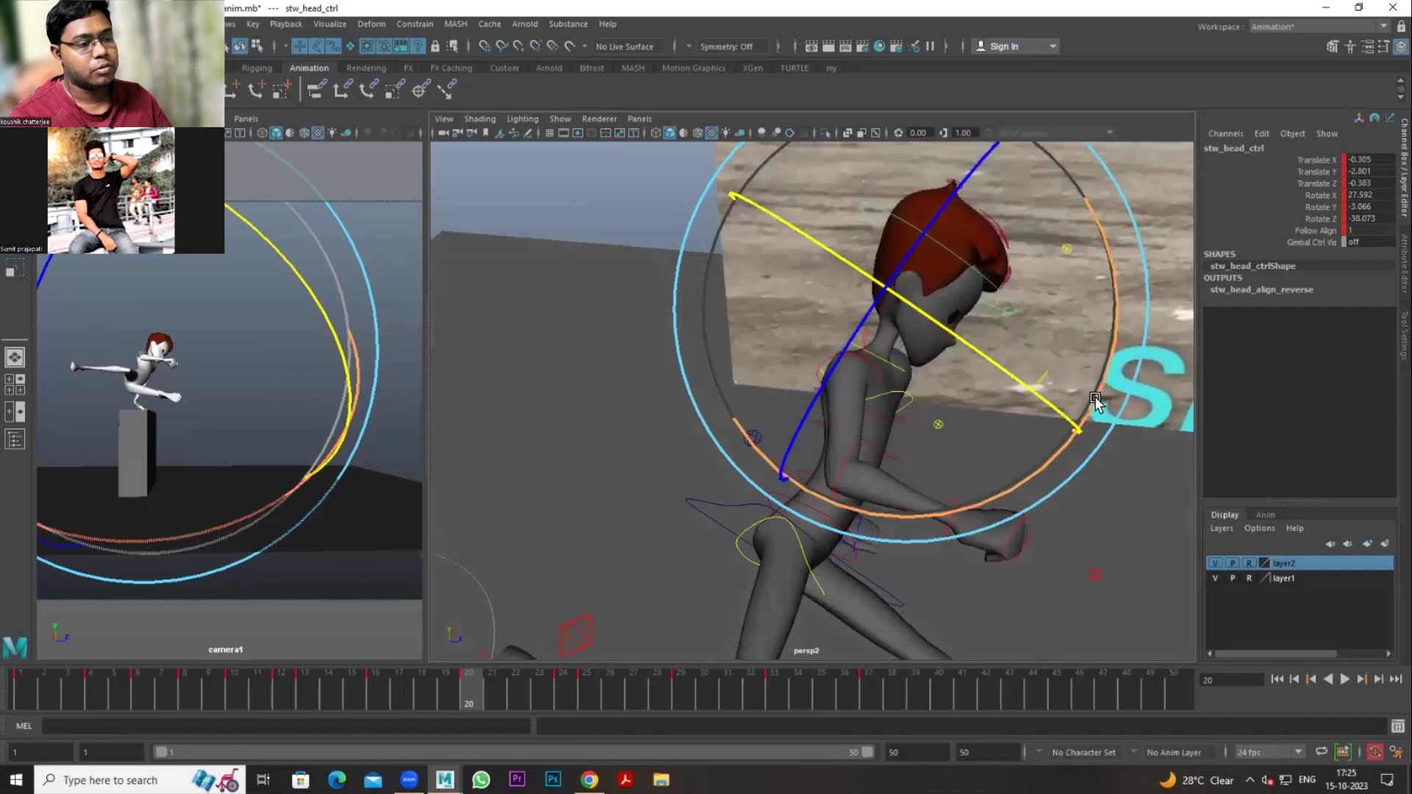
left_click_drag(1060, 443, 1065, 427)
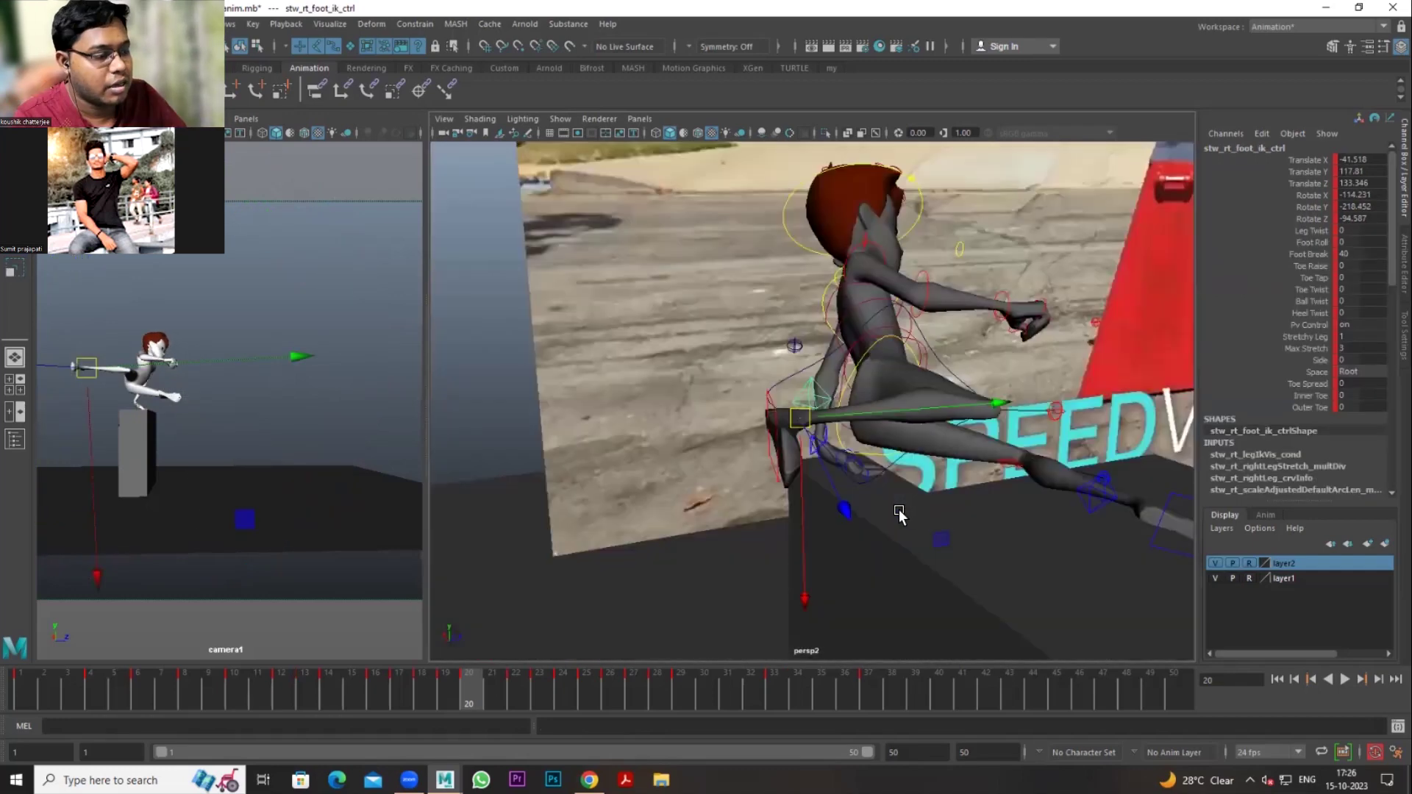
left_click_drag(899, 509, 878, 509, "alt")
left_click_drag(1002, 442, 942, 478, "alt")
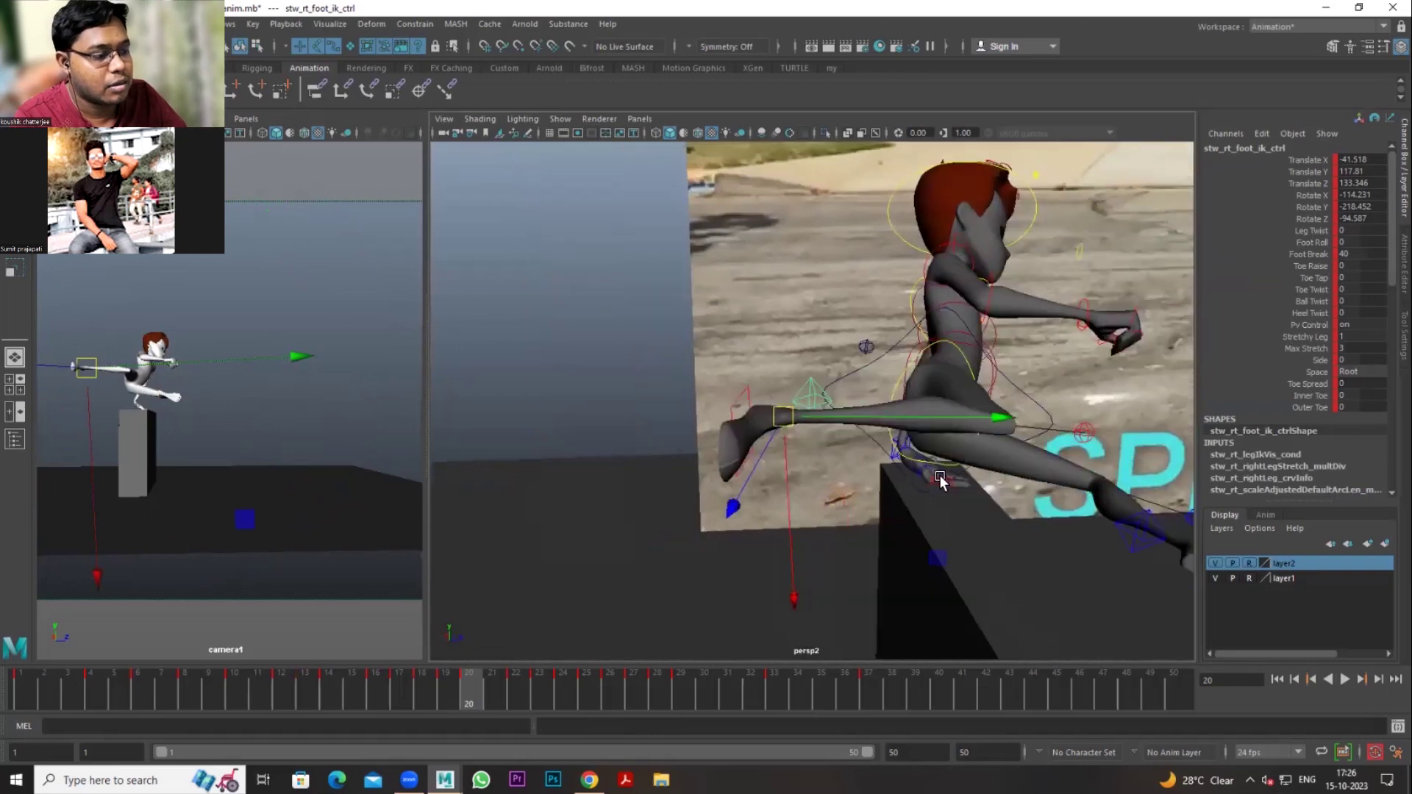
Step: Go to frame 22, step ahead to frame 23, and select the COG control
mouse_move(778, 467)
left_mouse_down("alt")
mouse_move(970, 485)
mouse_move(868, 432)
mouse_move(885, 460)
left_mouse_up("alt")
left_click_drag(952, 497, 956, 508, "alt")
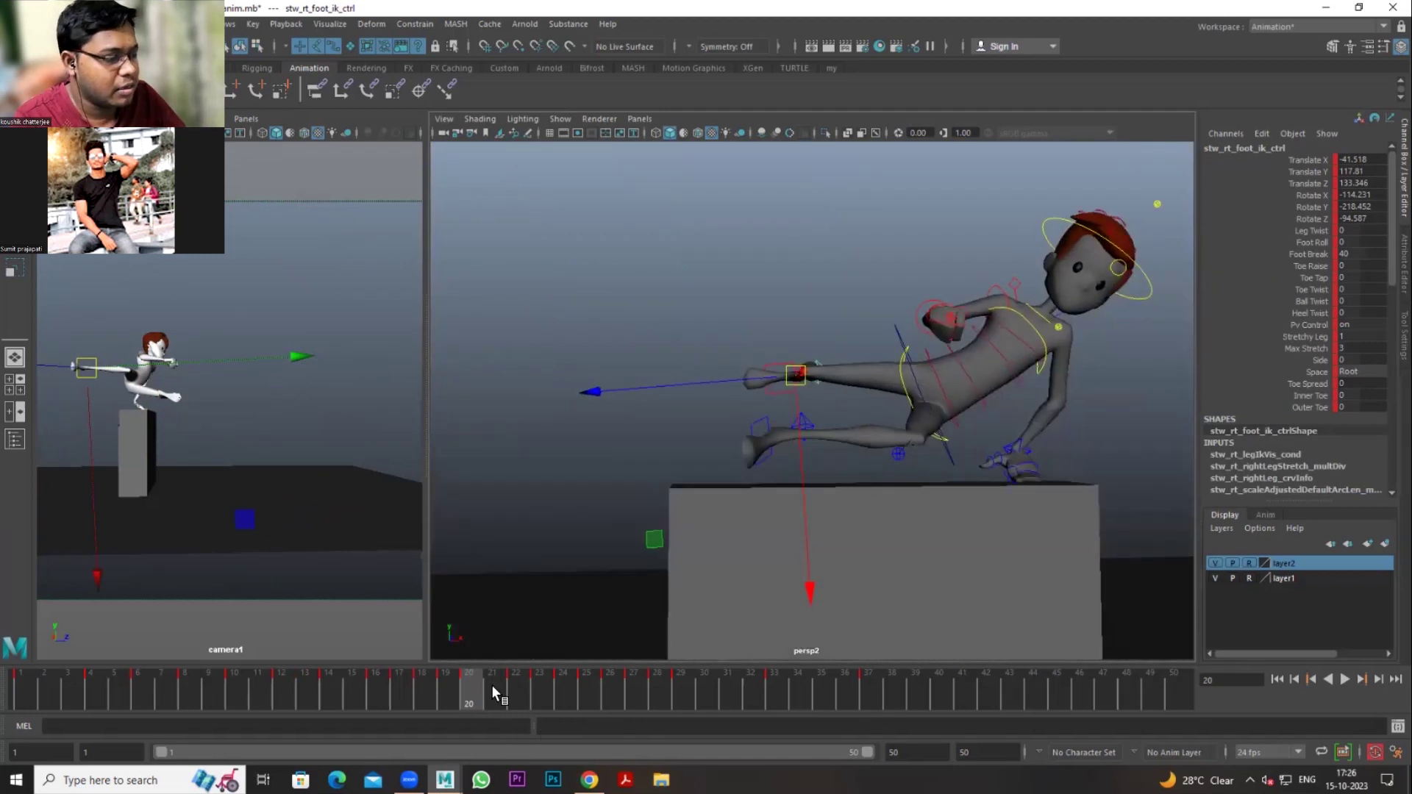
left_click(532, 691)
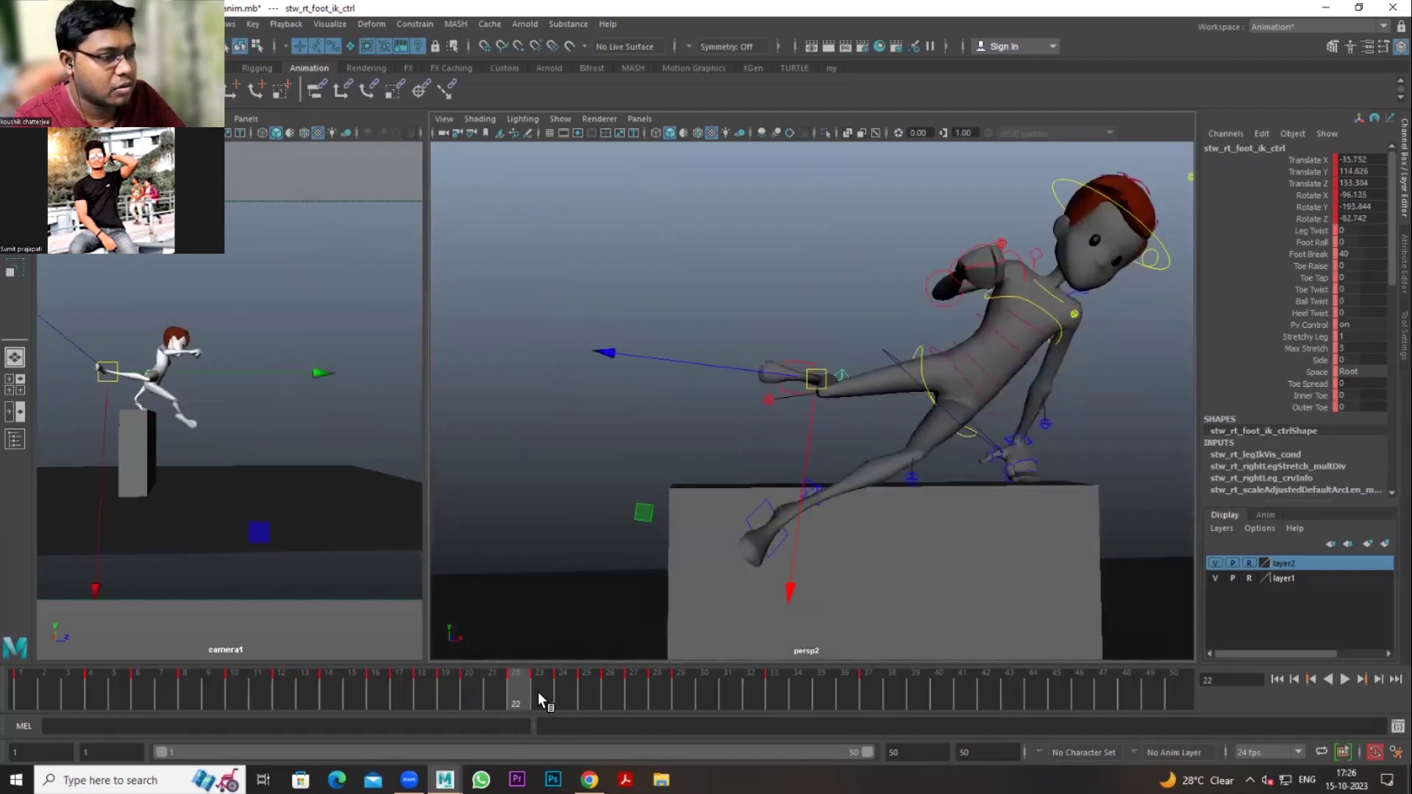
key("alt+period")
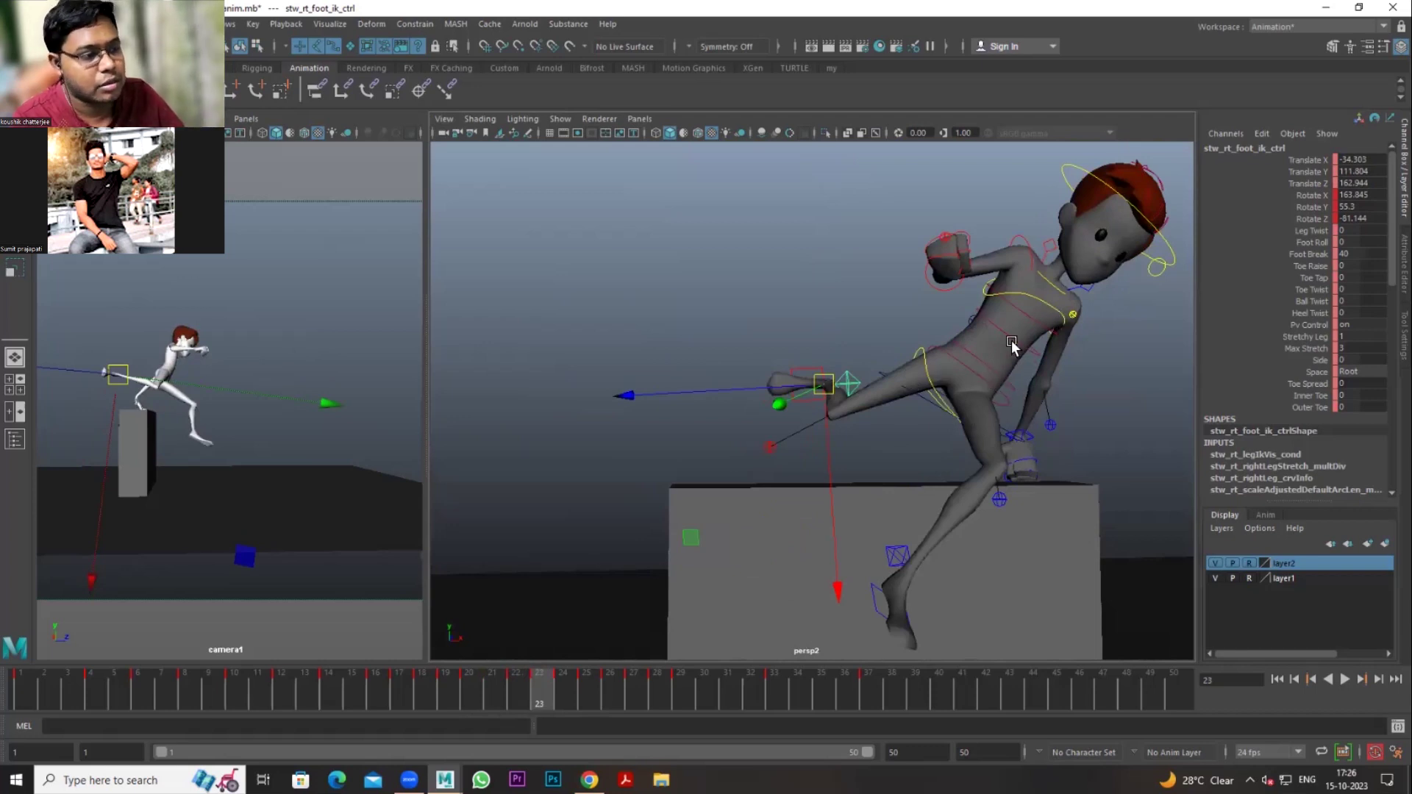
left_click(918, 393)
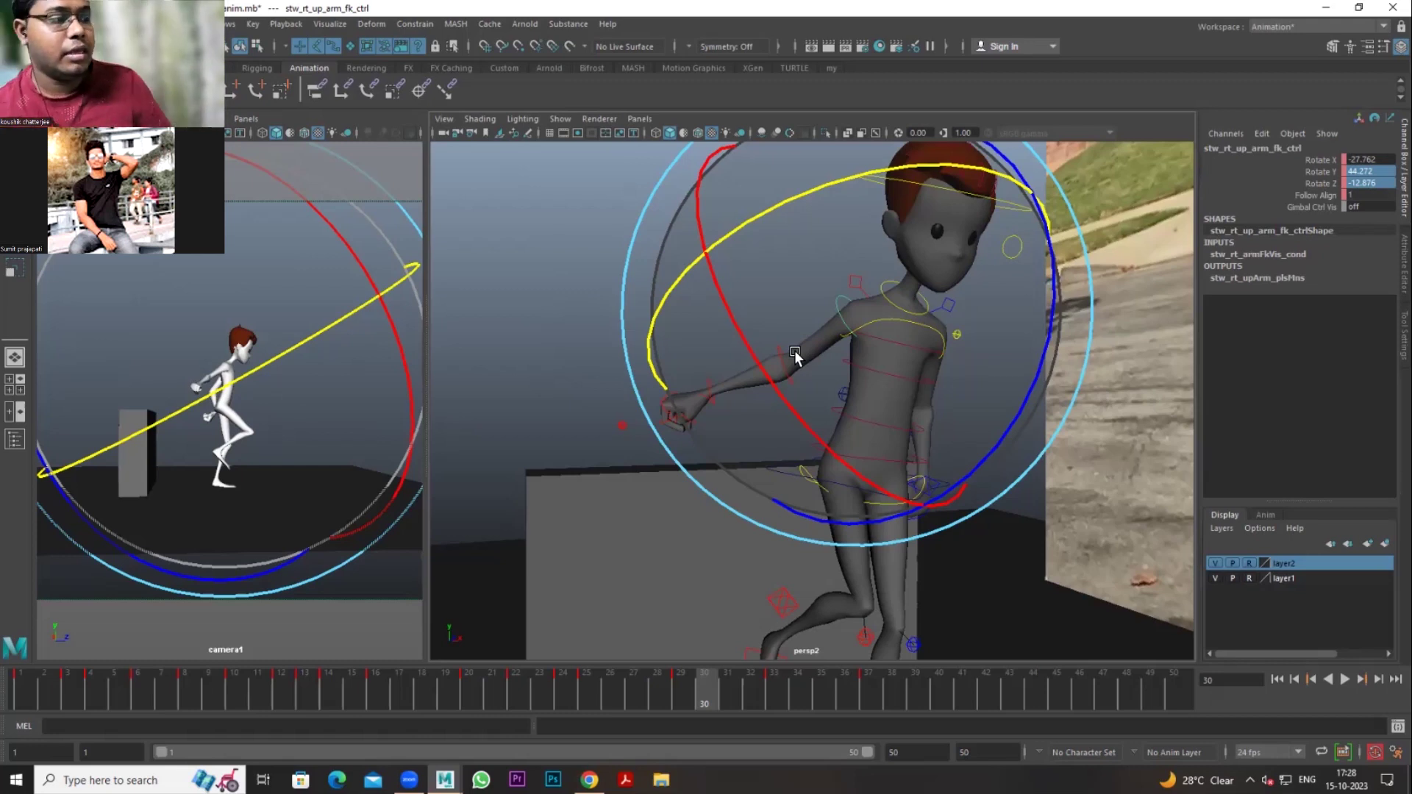
Step: Rotate the right upper arm, then the right wrist FK control to 28.363, 10.027, -1.187
mouse_move(784, 371)
left_mouse_down()
mouse_move(790, 399)
mouse_move(890, 461)
mouse_move(880, 475)
left_mouse_up()
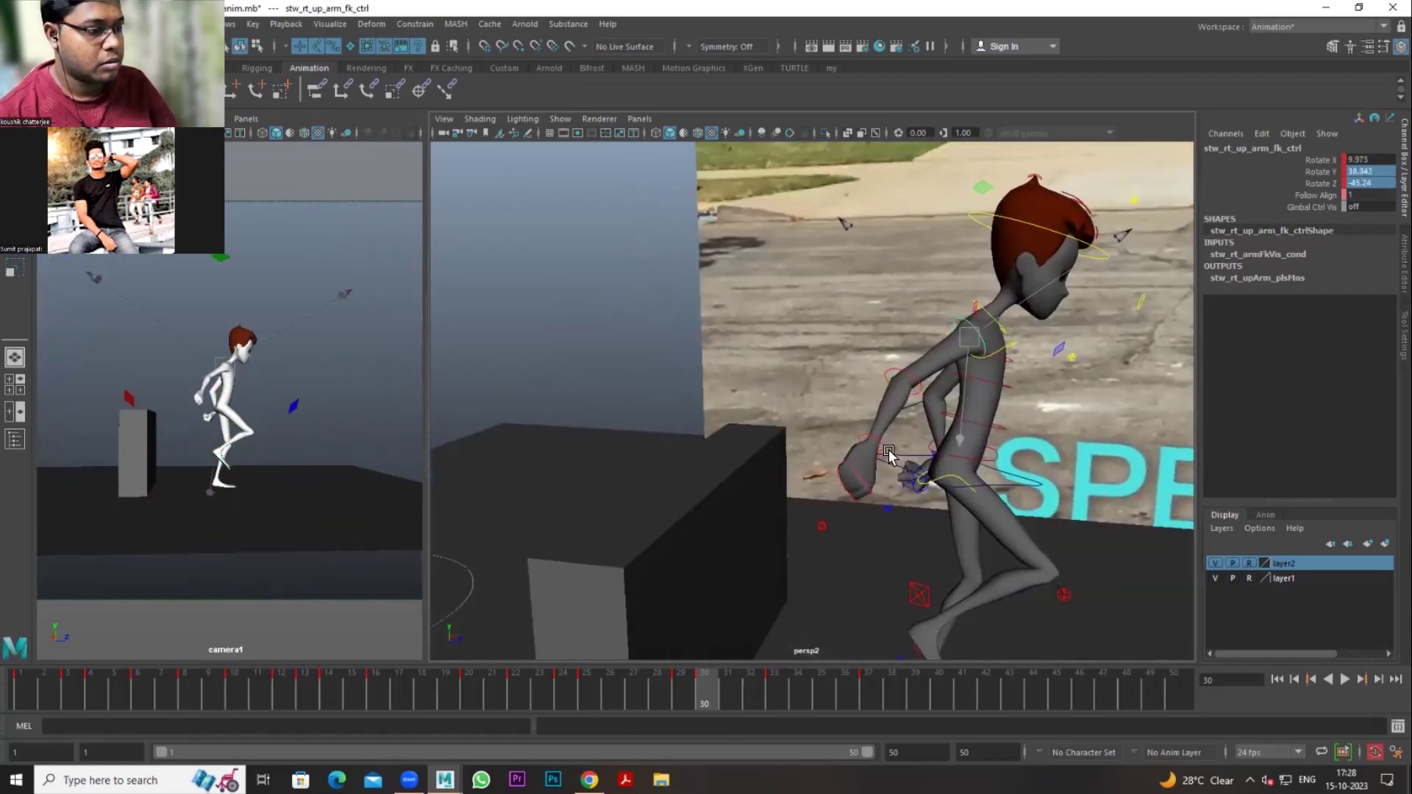
left_click(969, 475)
mouse_move(969, 475)
left_mouse_down()
mouse_move(911, 334)
mouse_move(788, 474)
mouse_move(937, 593)
mouse_move(962, 386)
mouse_move(949, 412)
mouse_move(772, 342)
left_mouse_up()
mouse_move(995, 315)
left_mouse_down("alt")
mouse_move(870, 498)
mouse_move(893, 419)
mouse_move(846, 441)
left_mouse_up("alt")
scroll(876, 479, "down", 3)
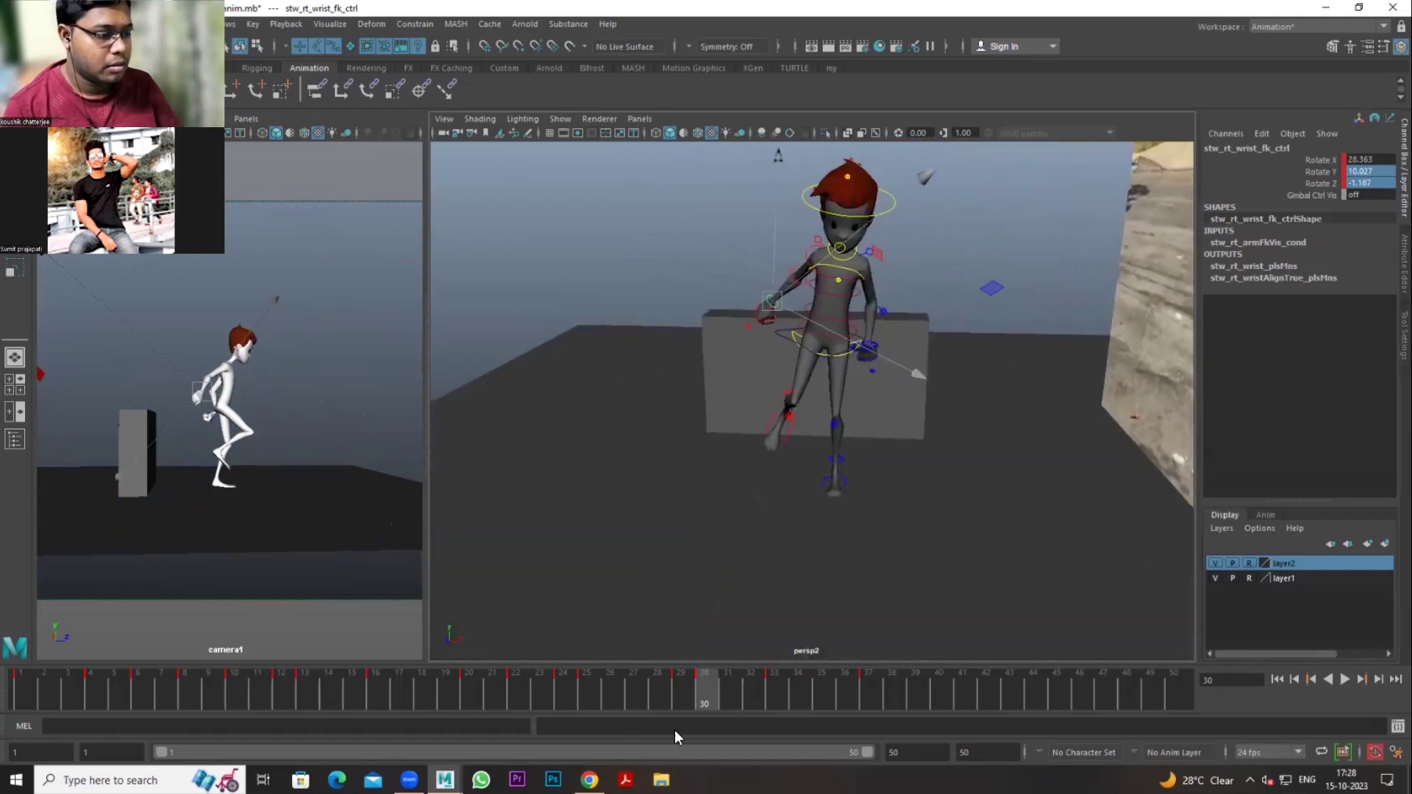
Step: Review frames 24–34, then slide the right foot IK control along X at frame 37
mouse_move(634, 689)
left_mouse_down()
mouse_move(587, 685)
mouse_move(939, 716)
mouse_move(788, 690)
mouse_move(858, 690)
mouse_move(859, 666)
left_mouse_up()
left_click(778, 522)
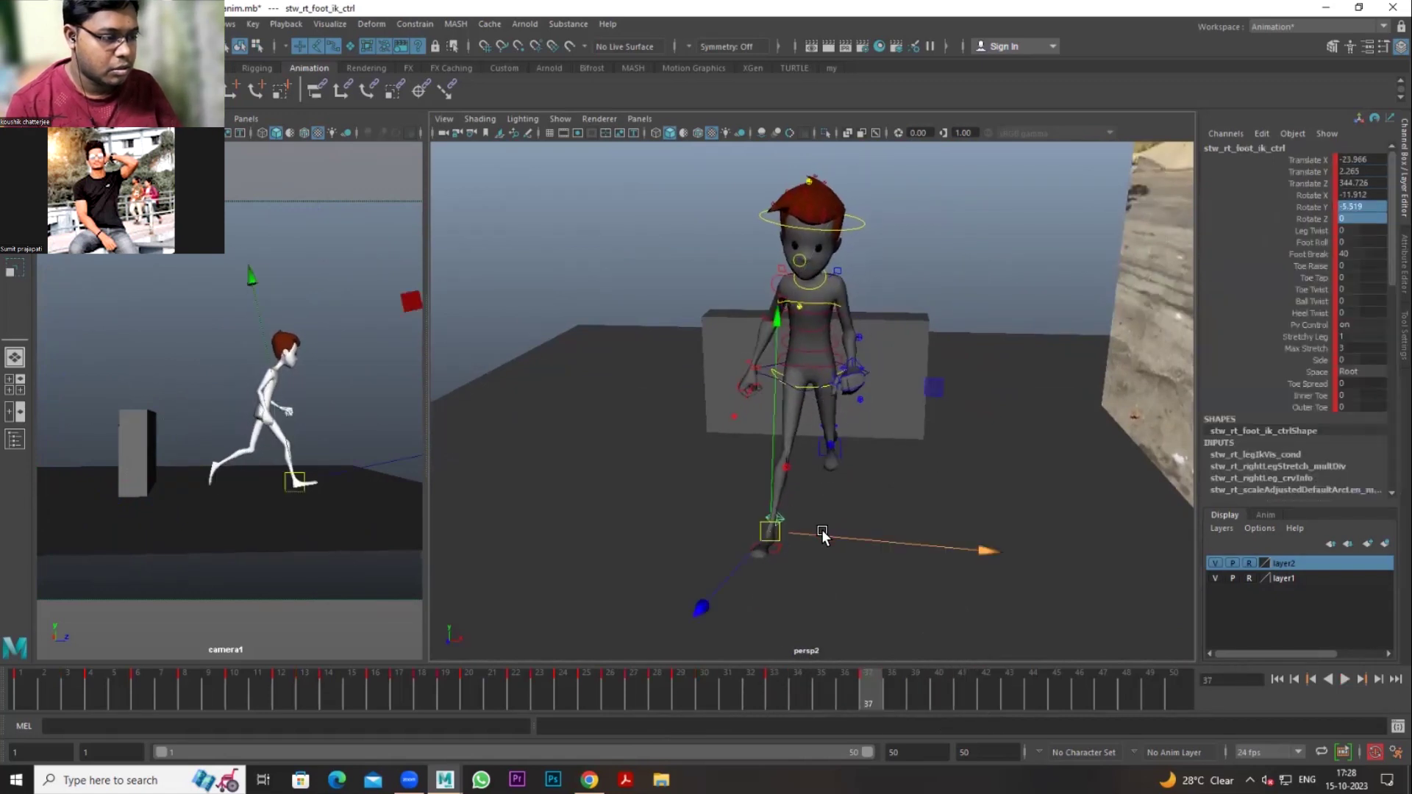
mouse_move(826, 542)
left_mouse_down()
mouse_move(812, 541)
mouse_move(841, 552)
mouse_move(968, 479)
left_mouse_up()
scroll(831, 403, "up", 3)
Step: Tilt the COG control forward to Rotate X 18.691, undoing the stray translate
left_click(854, 397)
key("e")
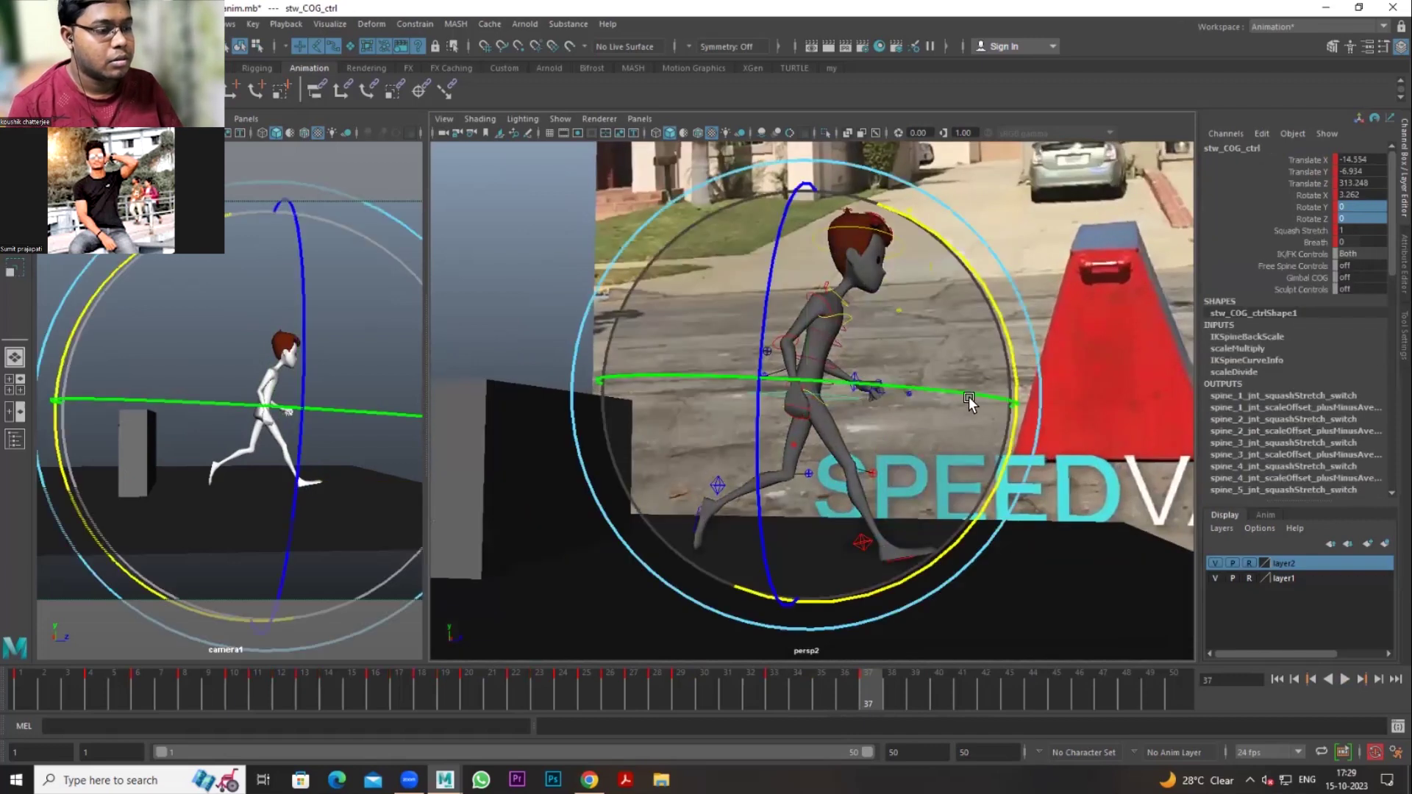
mouse_move(1009, 355)
left_mouse_down()
mouse_move(1010, 405)
mouse_move(1032, 391)
left_mouse_up()
key("ctrl+z")
key("w")
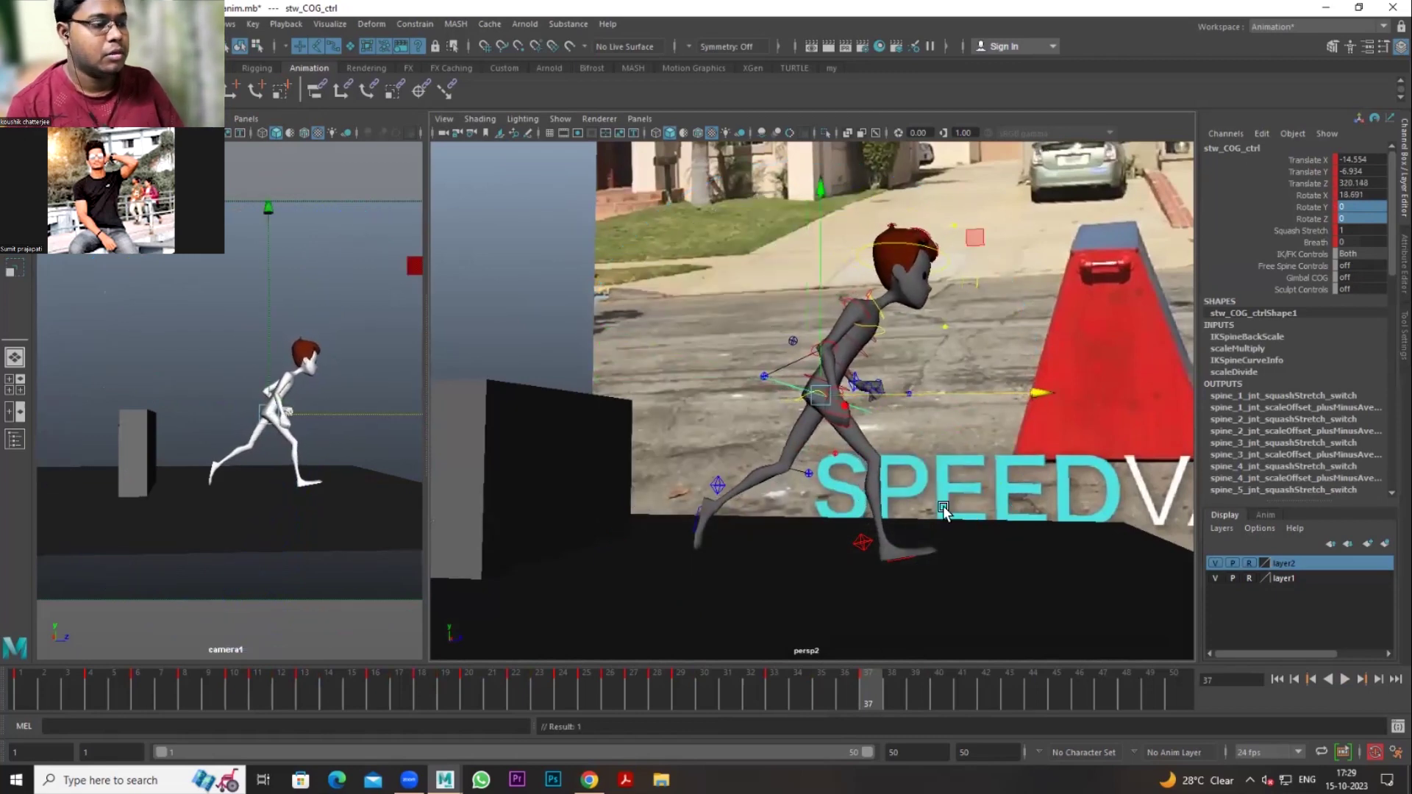
key("ctrl+z")
scroll(864, 500, "down", 3)
scroll(969, 551, "up", 2)
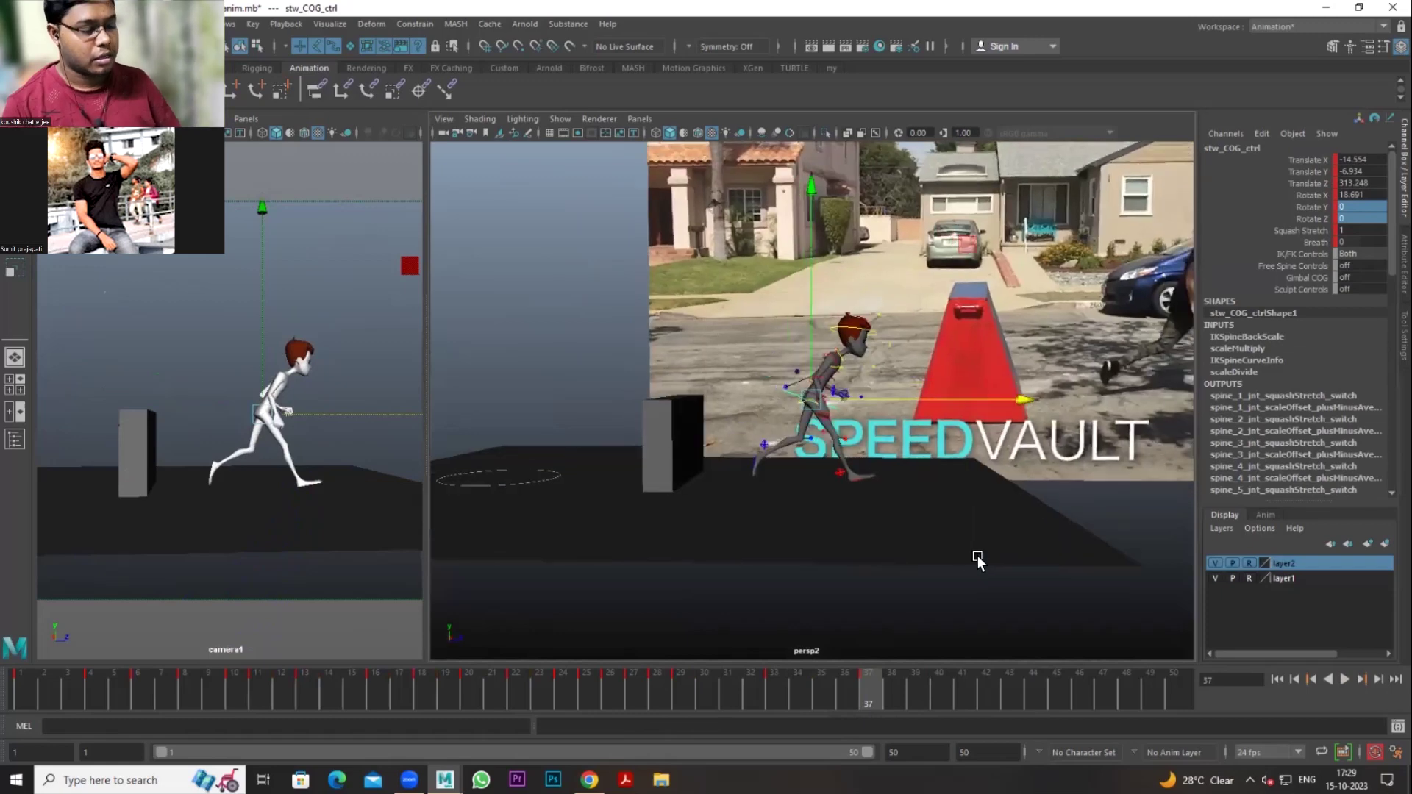
Step: Step through the key poses and slide the right foot along X to adjust the stride
key("comma")
key("comma")
key("period")
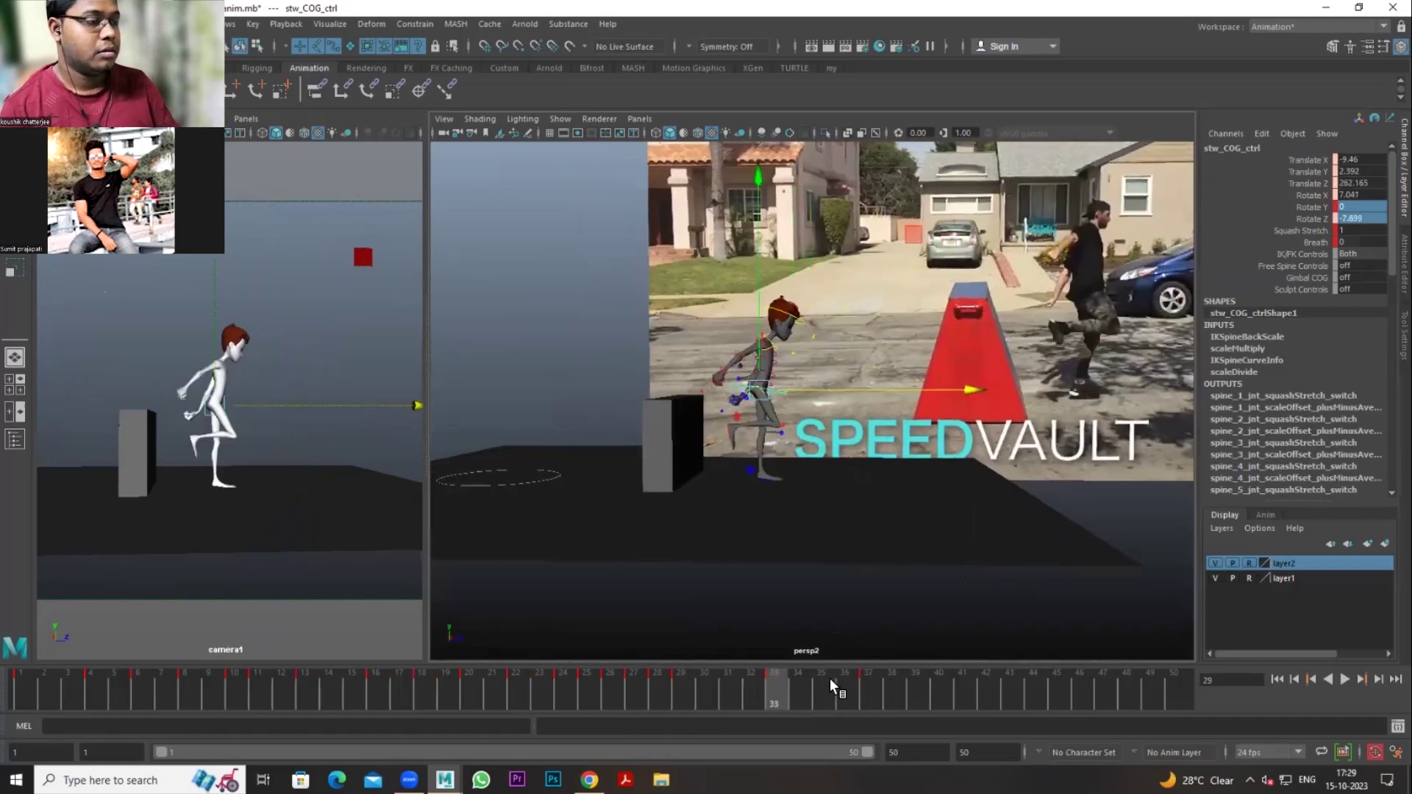
key("period")
key("period")
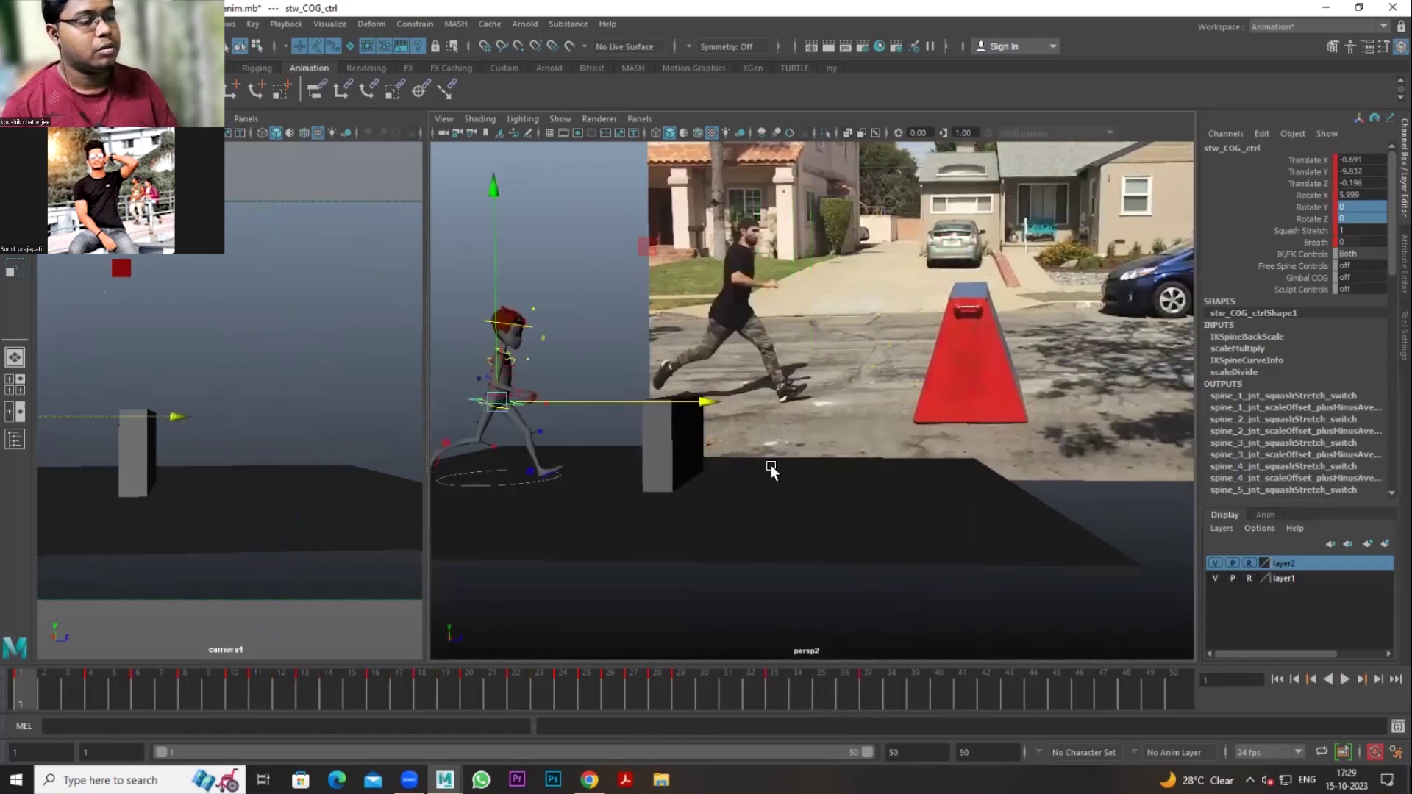
key("comma")
key("comma")
key("period")
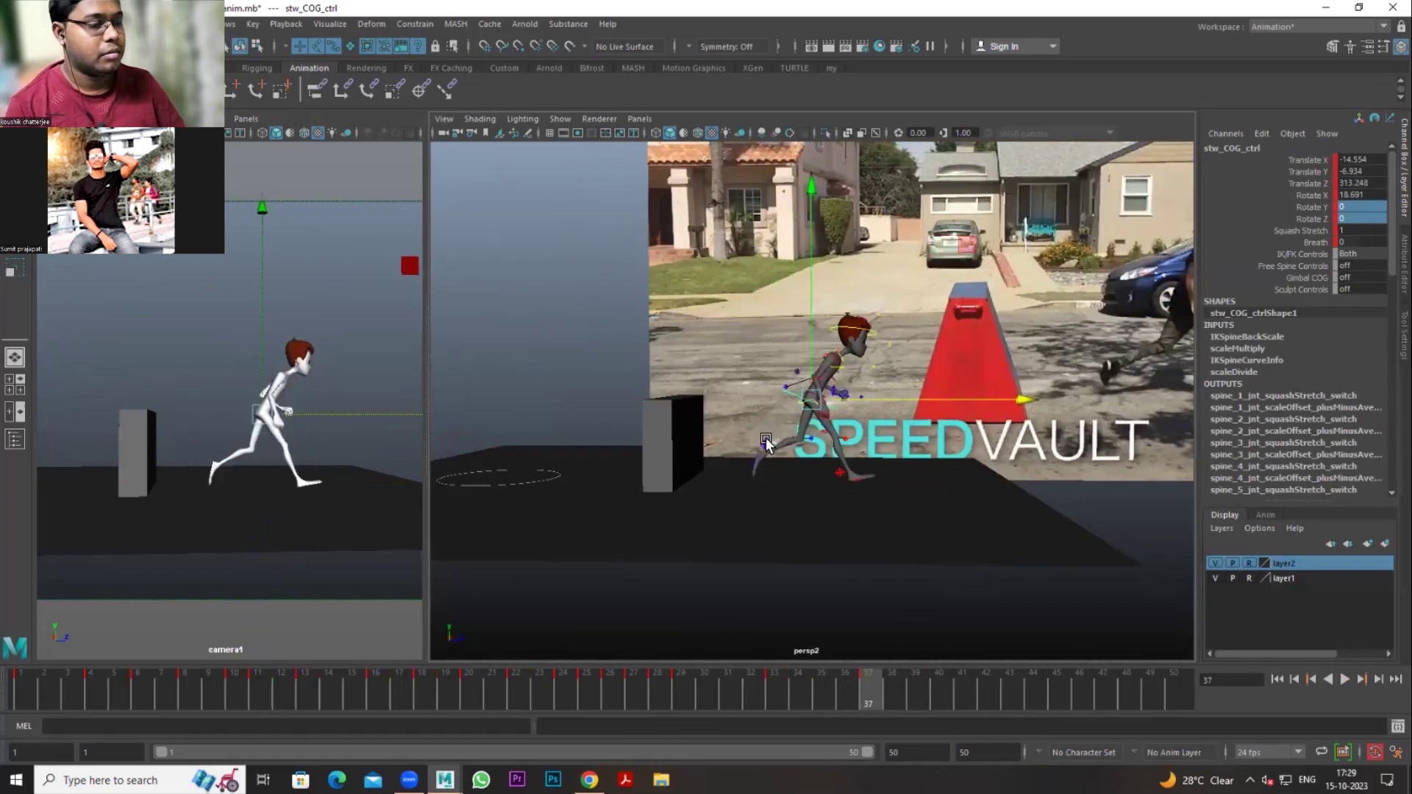
left_click(827, 474)
left_click_drag(907, 470, 989, 477)
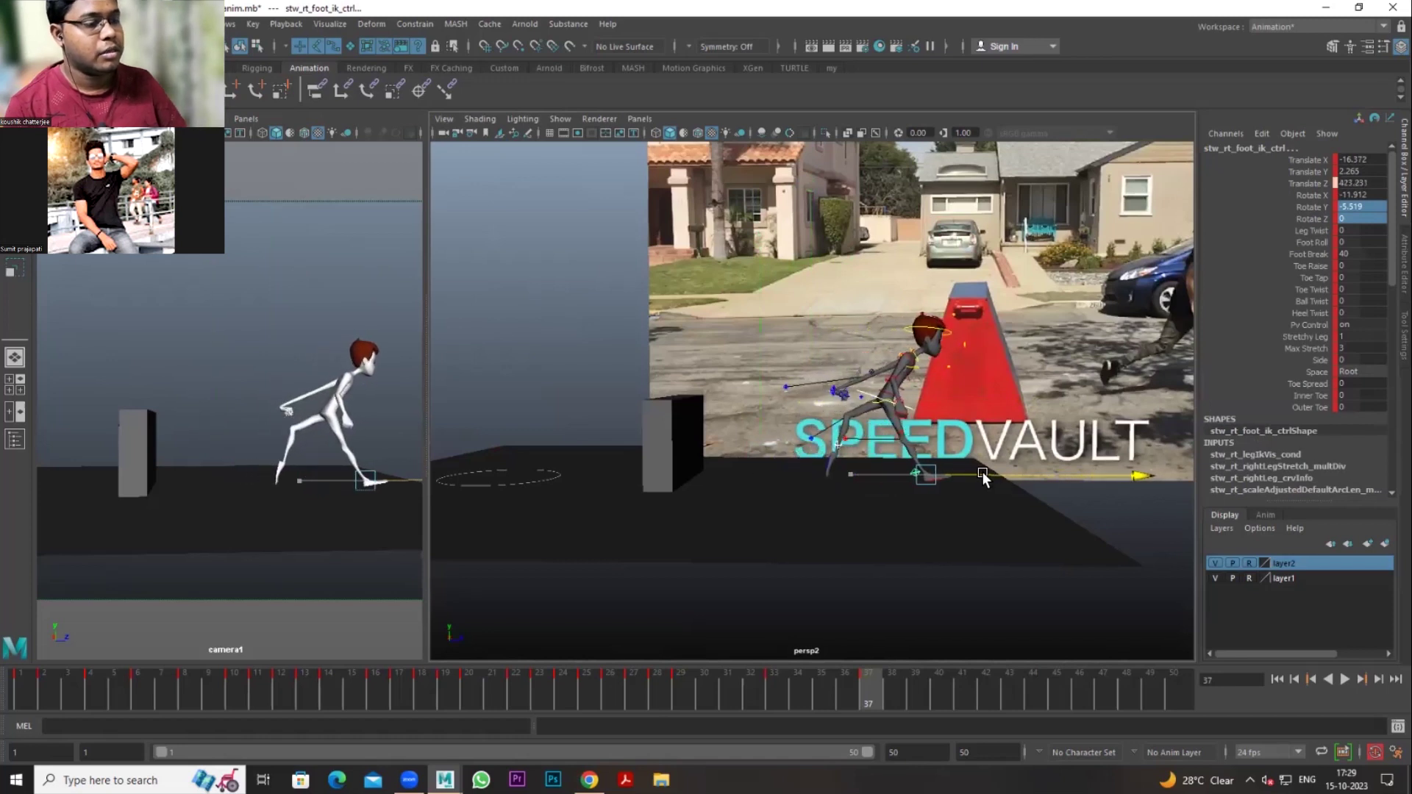
Step: Push the right knee pole-vector control forward in Z to -7.256, -13.515, -38.231
left_click(815, 450)
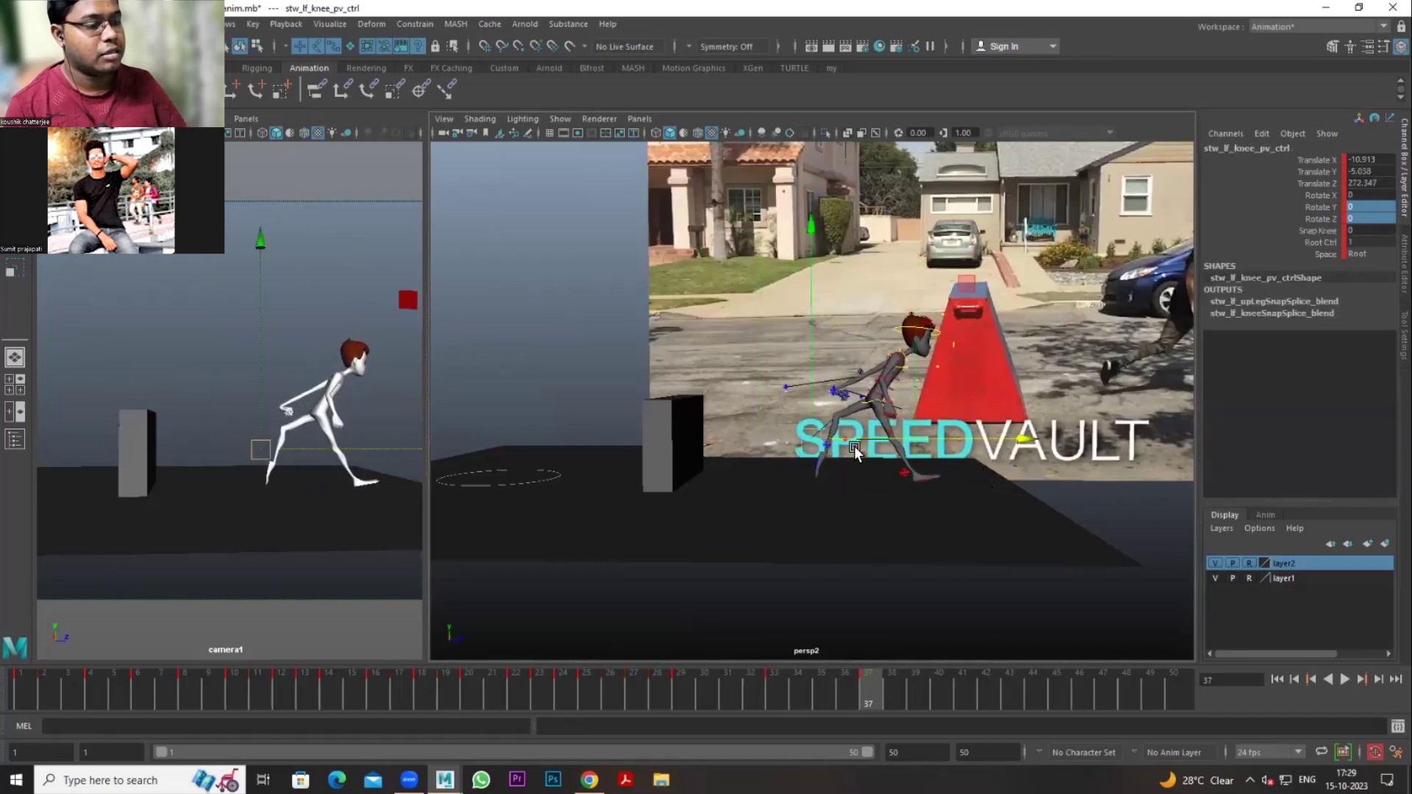
left_click(843, 438)
key("w")
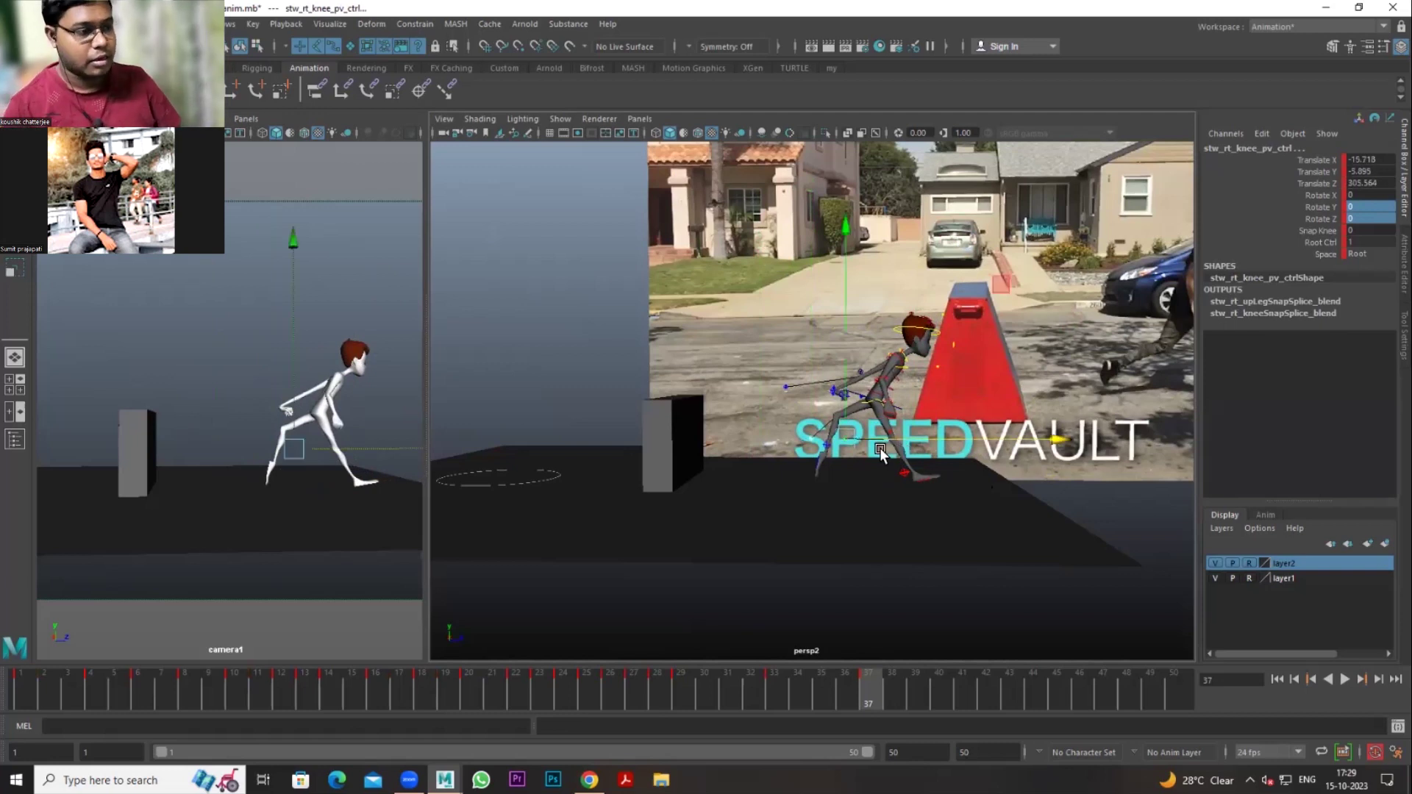
left_click_drag(880, 448, 1172, 446)
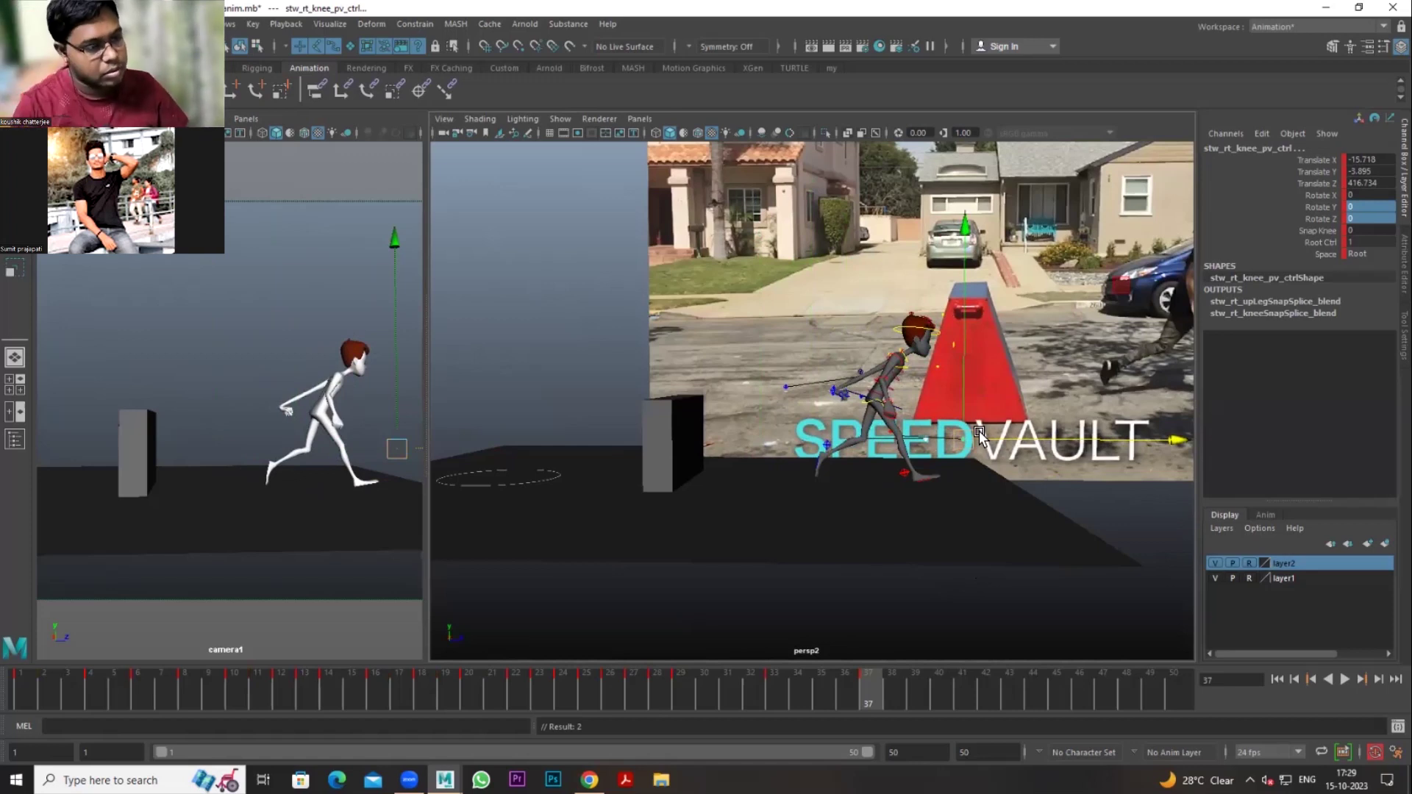
Step: Scrub and play the animation to compare against the reference, returning to the run-up start
left_click_drag(763, 687, 564, 695)
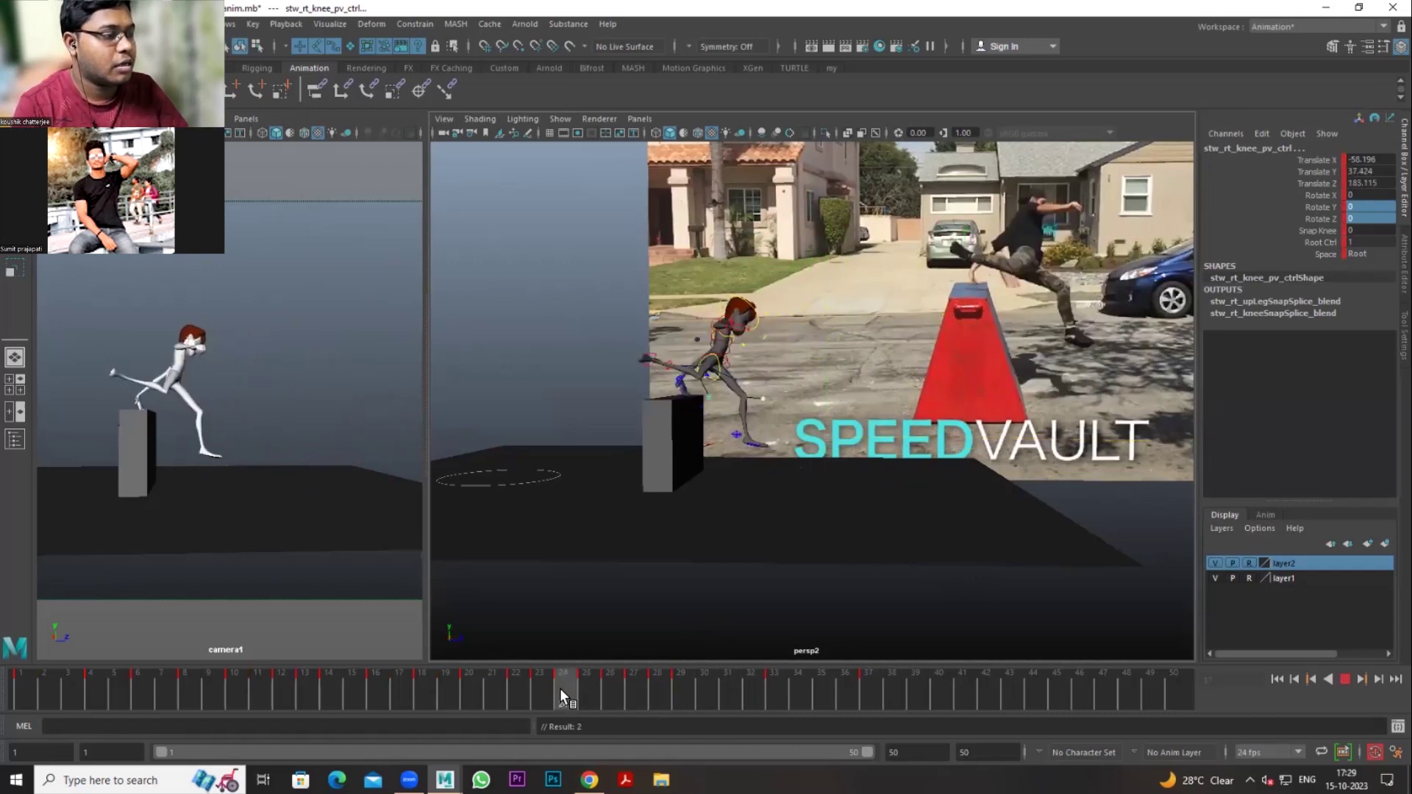
left_click_drag(602, 694, 631, 694)
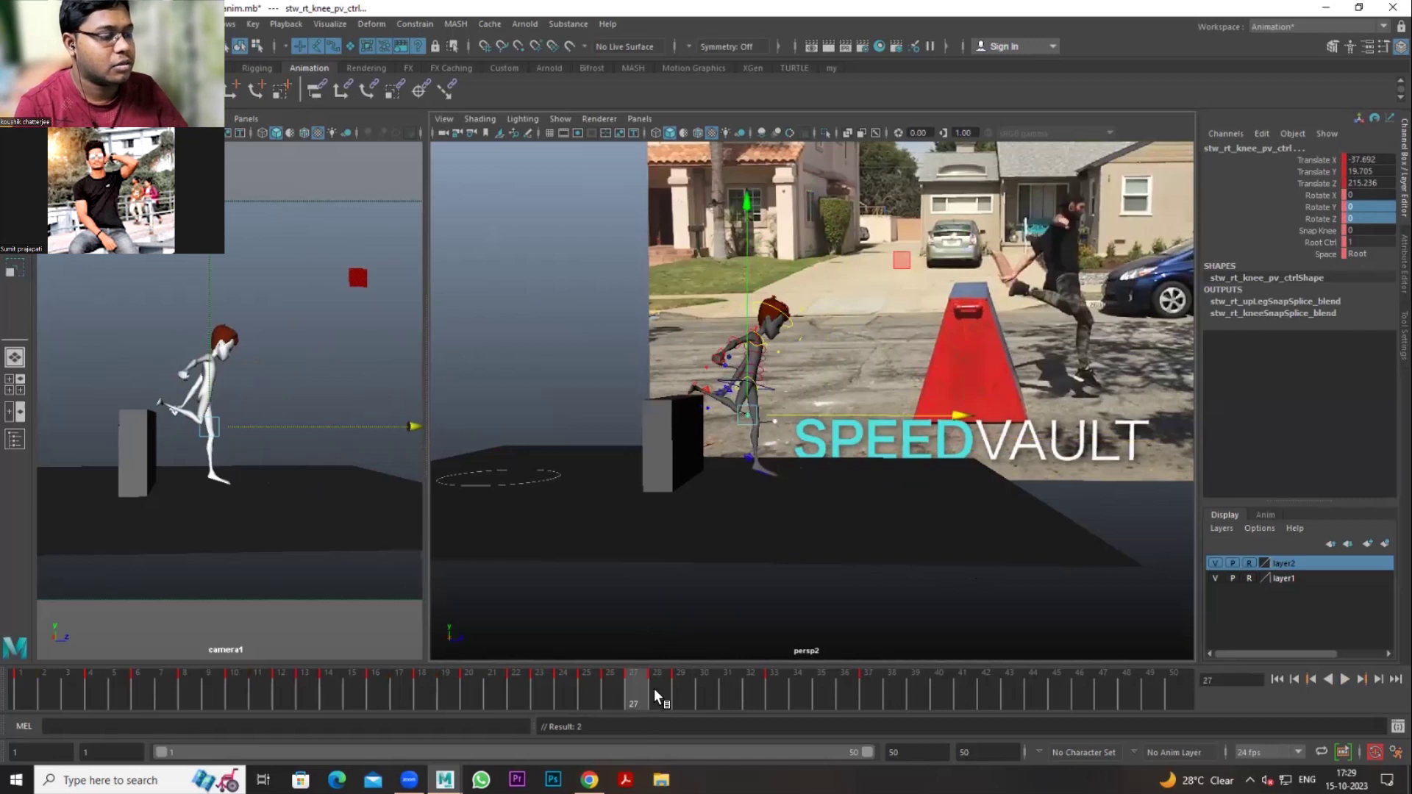
key("alt+v")
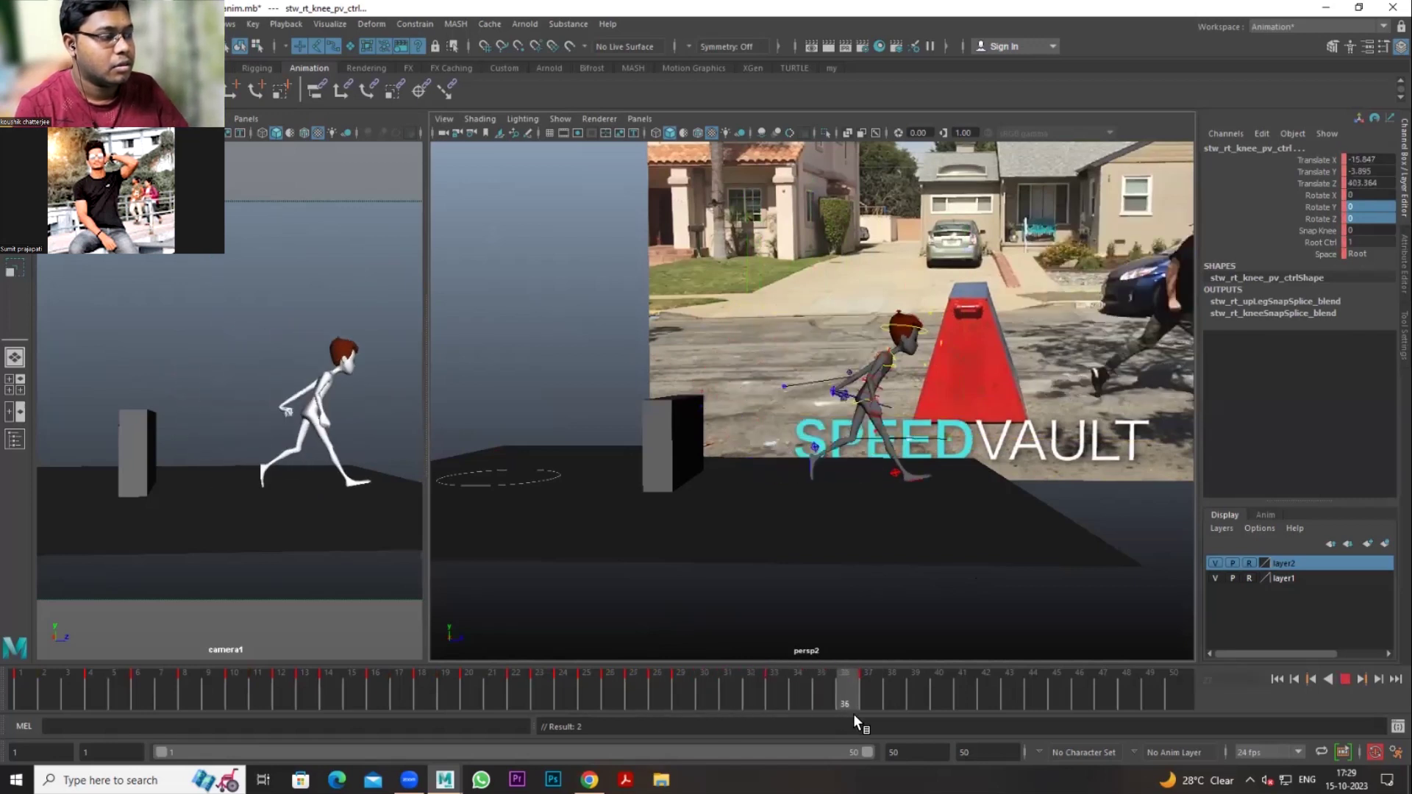
left_click_drag(892, 712, 868, 710)
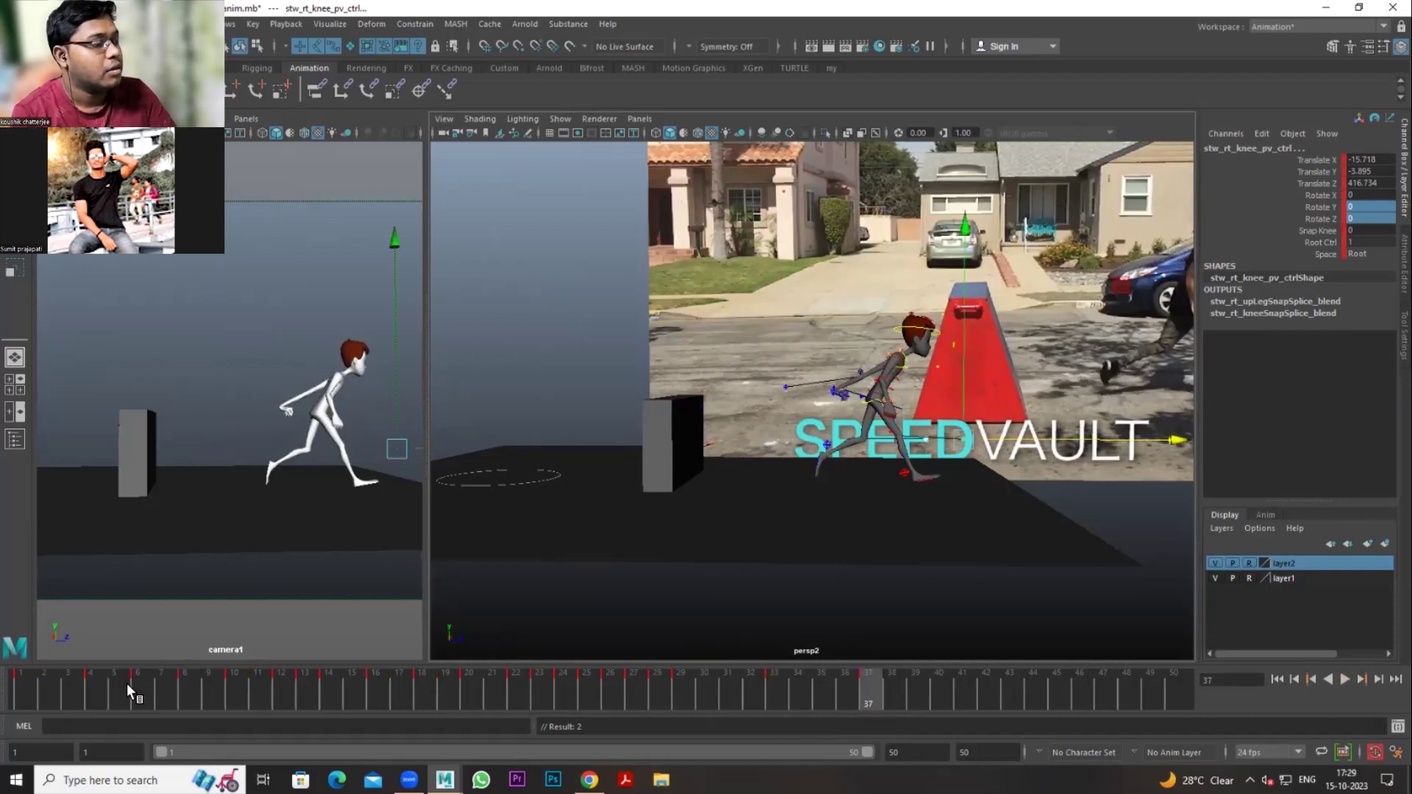
left_click_drag(127, 685, 271, 685)
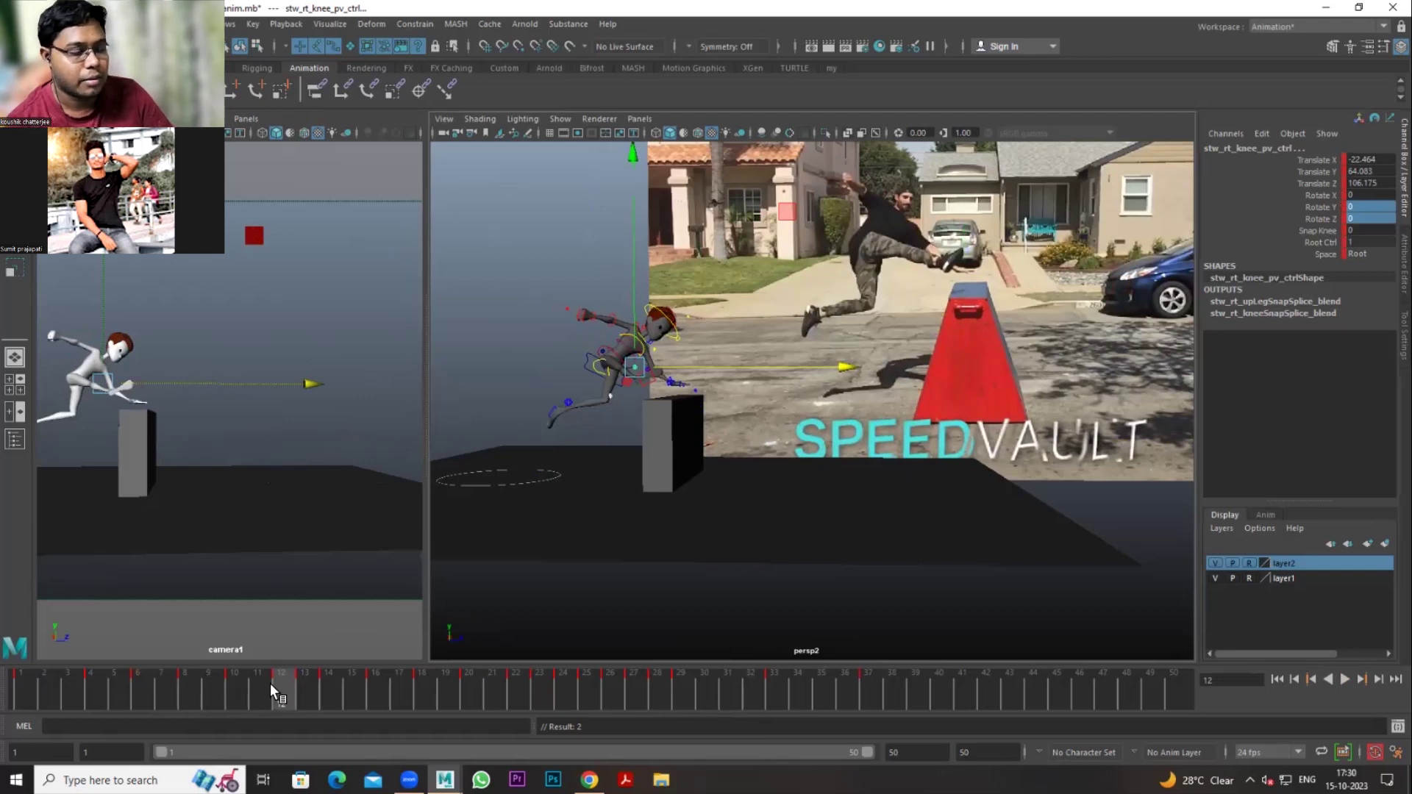
mouse_move(47, 680)
left_mouse_down()
mouse_move(93, 695)
mouse_move(16, 690)
left_mouse_up()
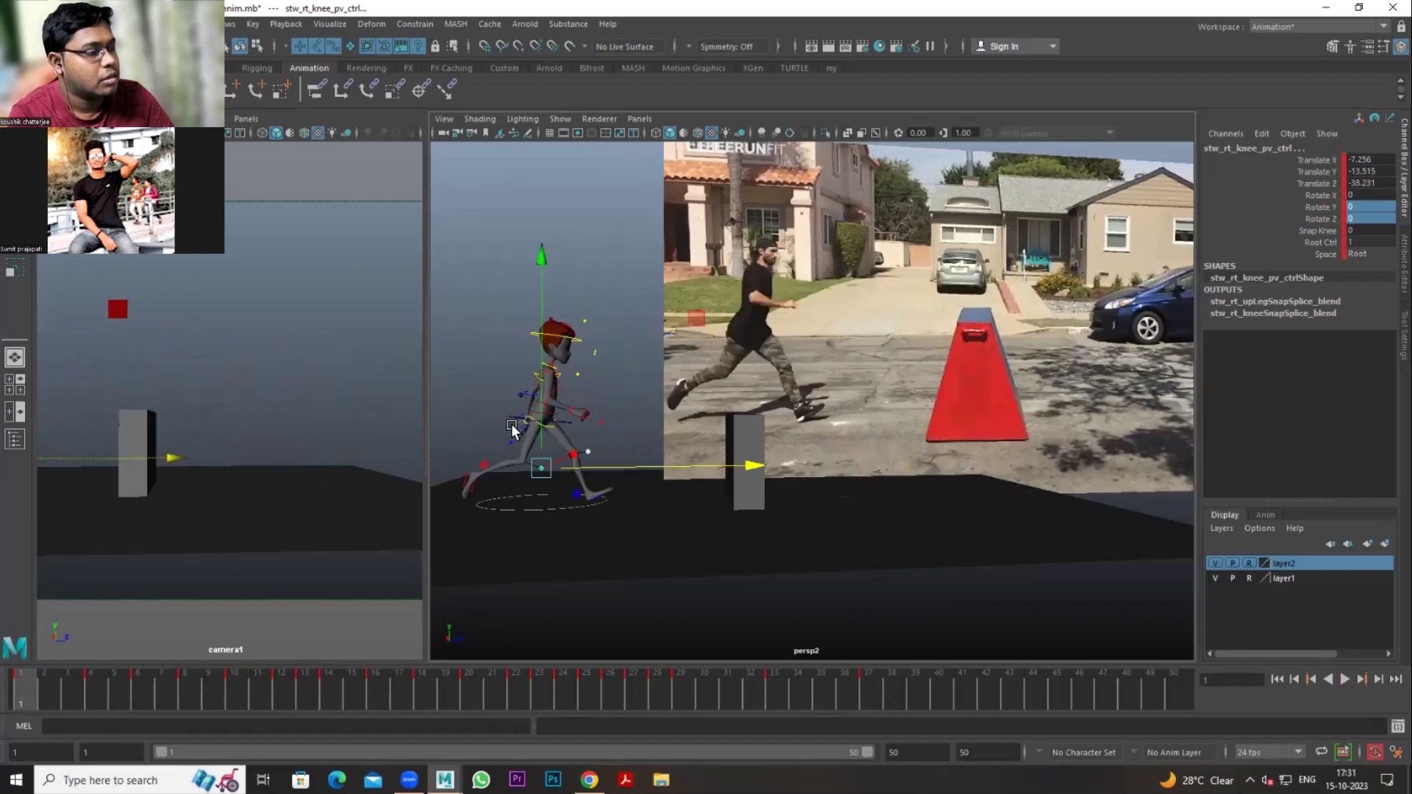
Step: Compare run-up frames 1–12 with the reference runner, settling on frame 4
left_click_drag(59, 689, 266, 663)
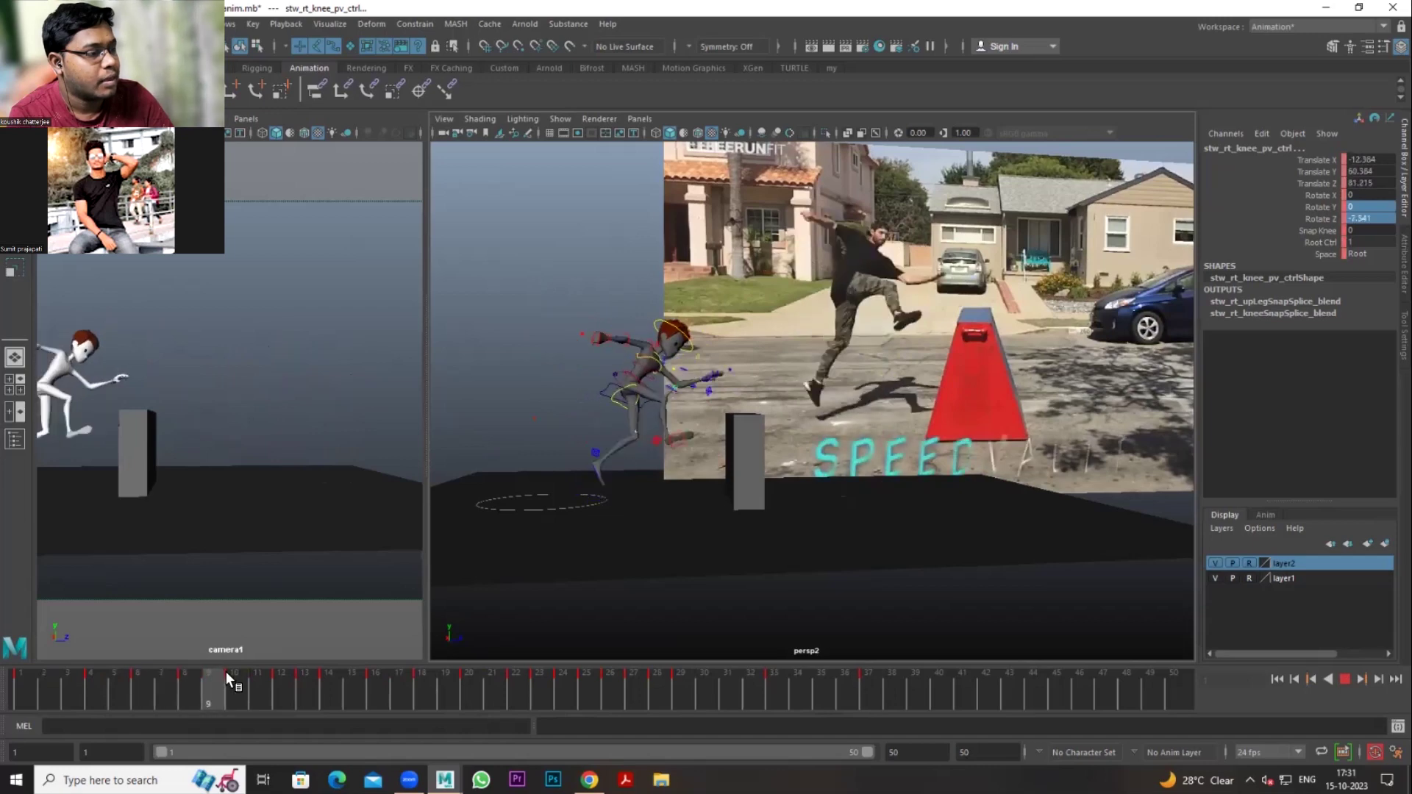
left_click_drag(266, 664, 138, 686)
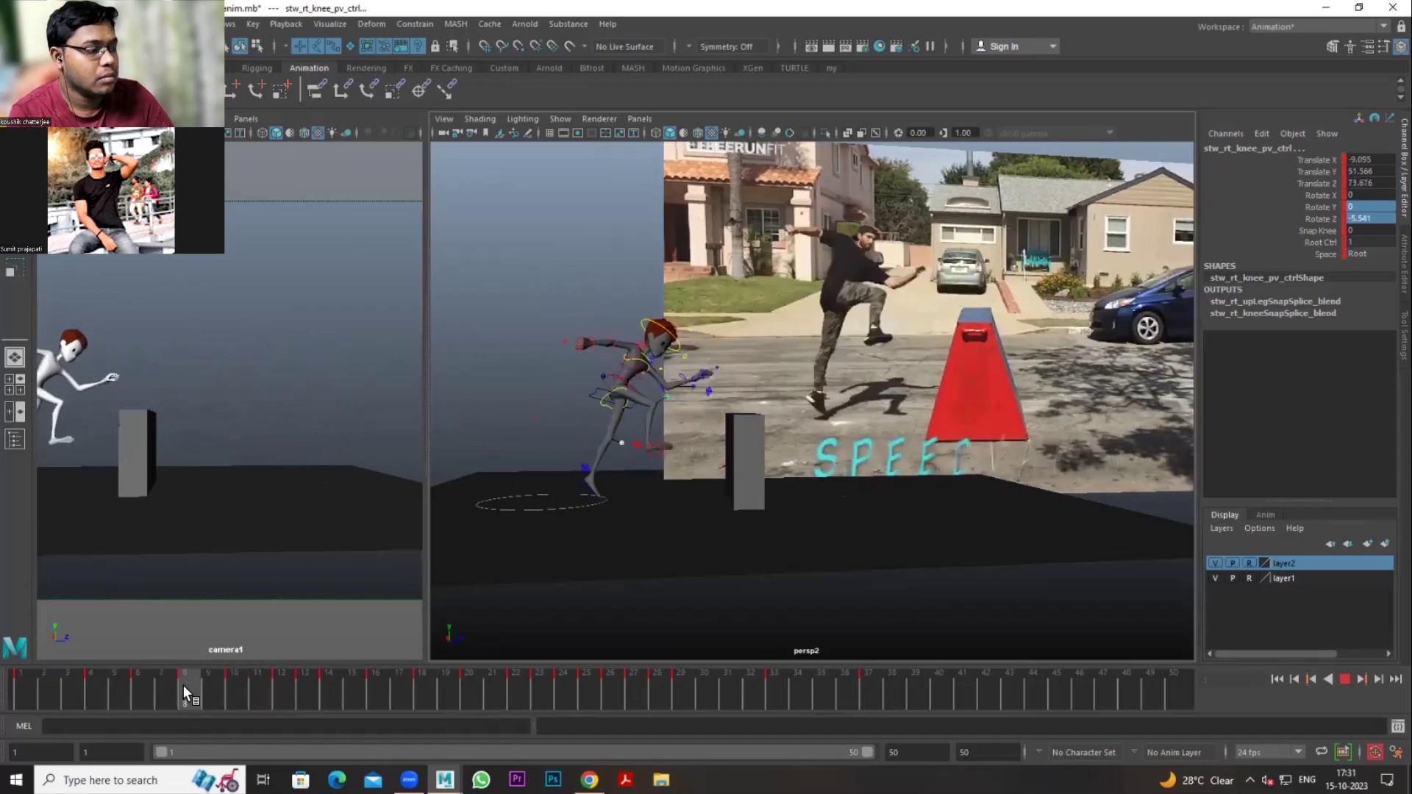
key("alt+comma")
key("alt+comma")
key("period")
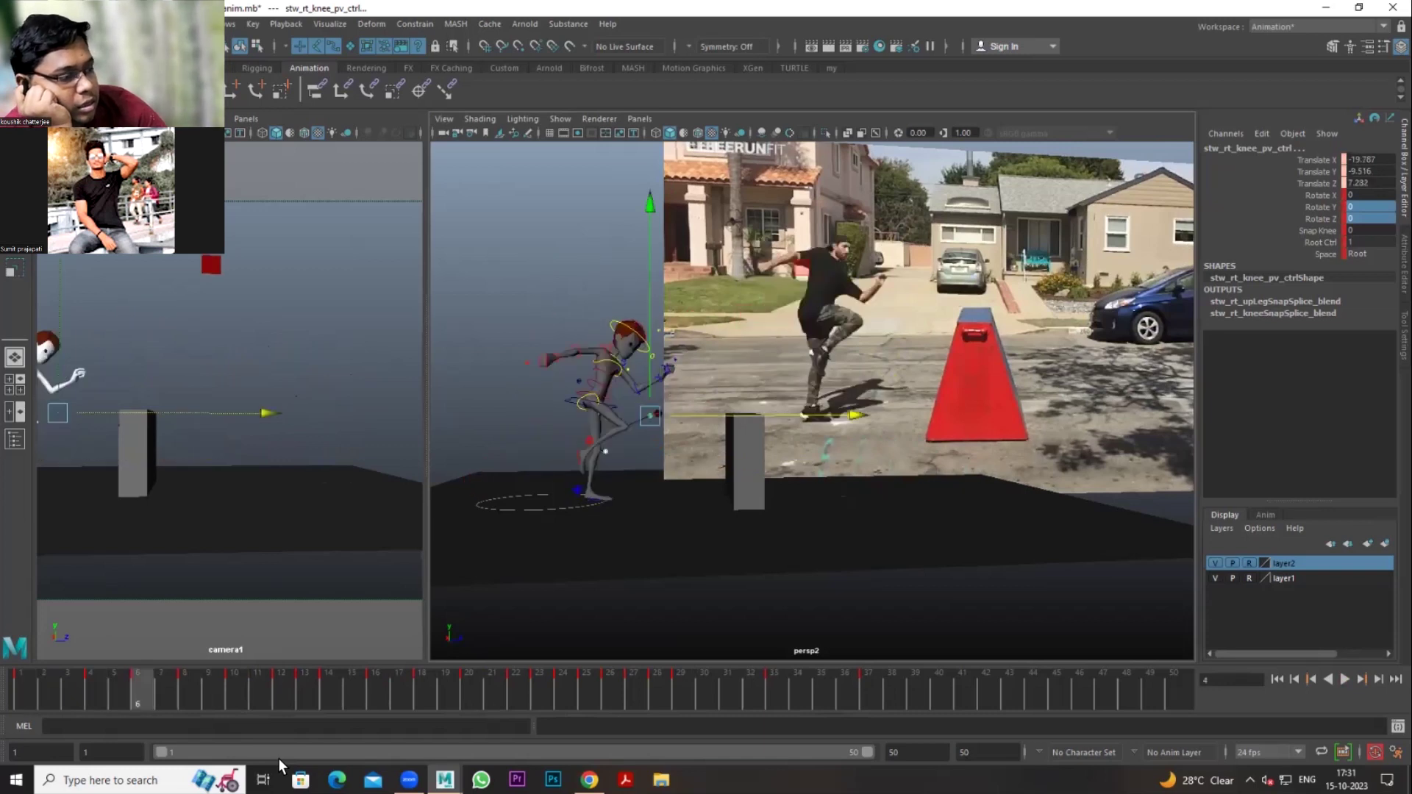
key("alt+comma")
key("alt+comma")
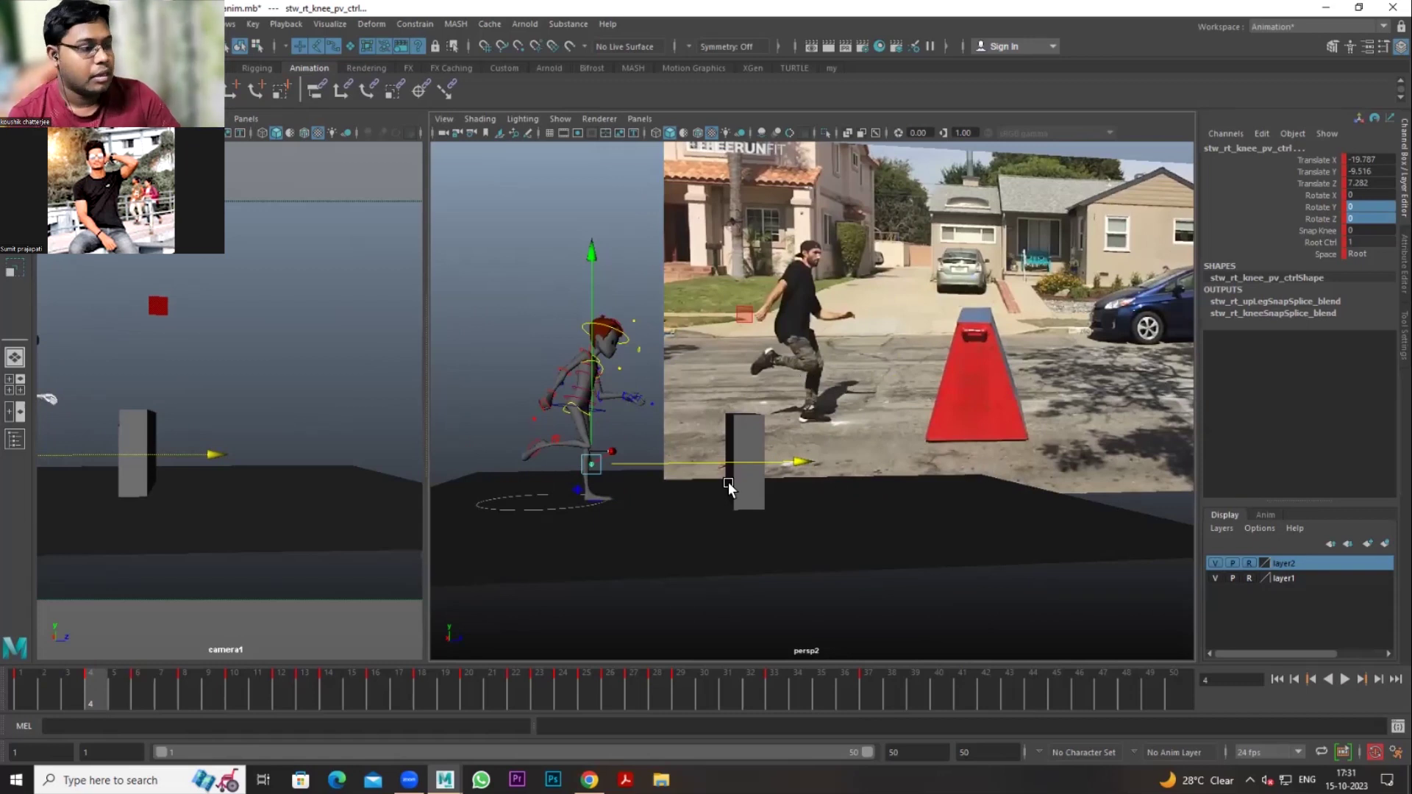
left_click_drag(94, 686, 11, 668)
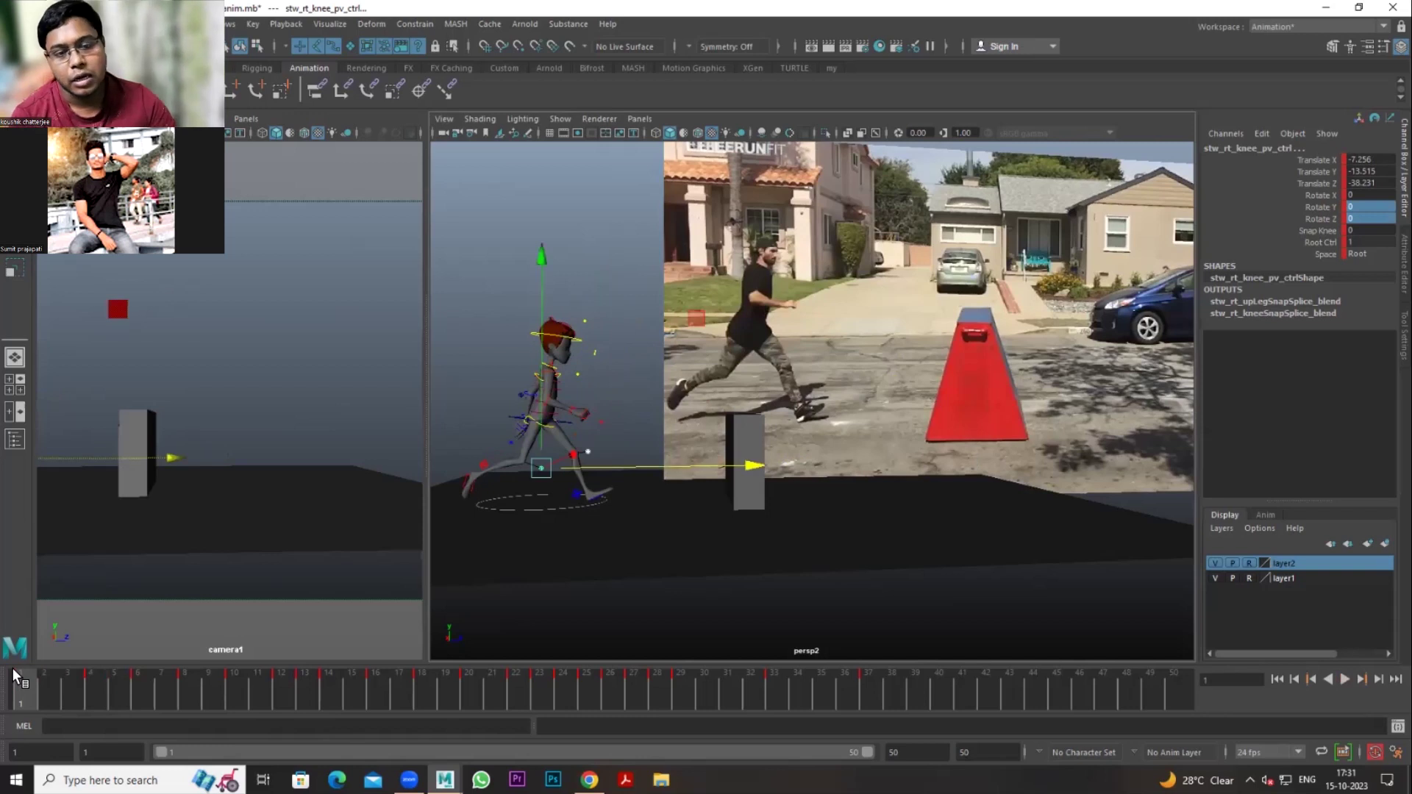
key("alt+v")
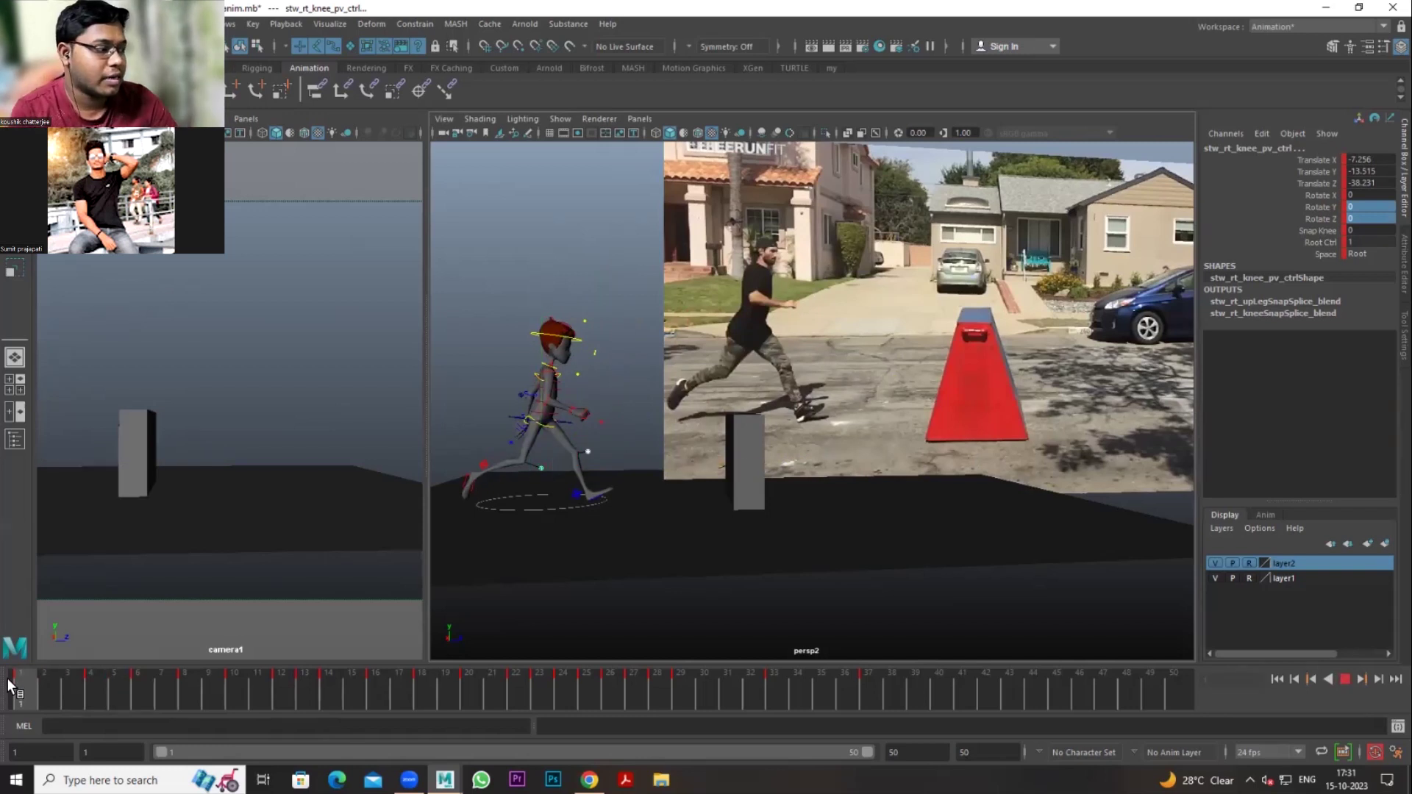
mouse_move(53, 685)
left_mouse_down()
mouse_move(196, 700)
mouse_move(170, 717)
mouse_move(7, 707)
left_mouse_up()
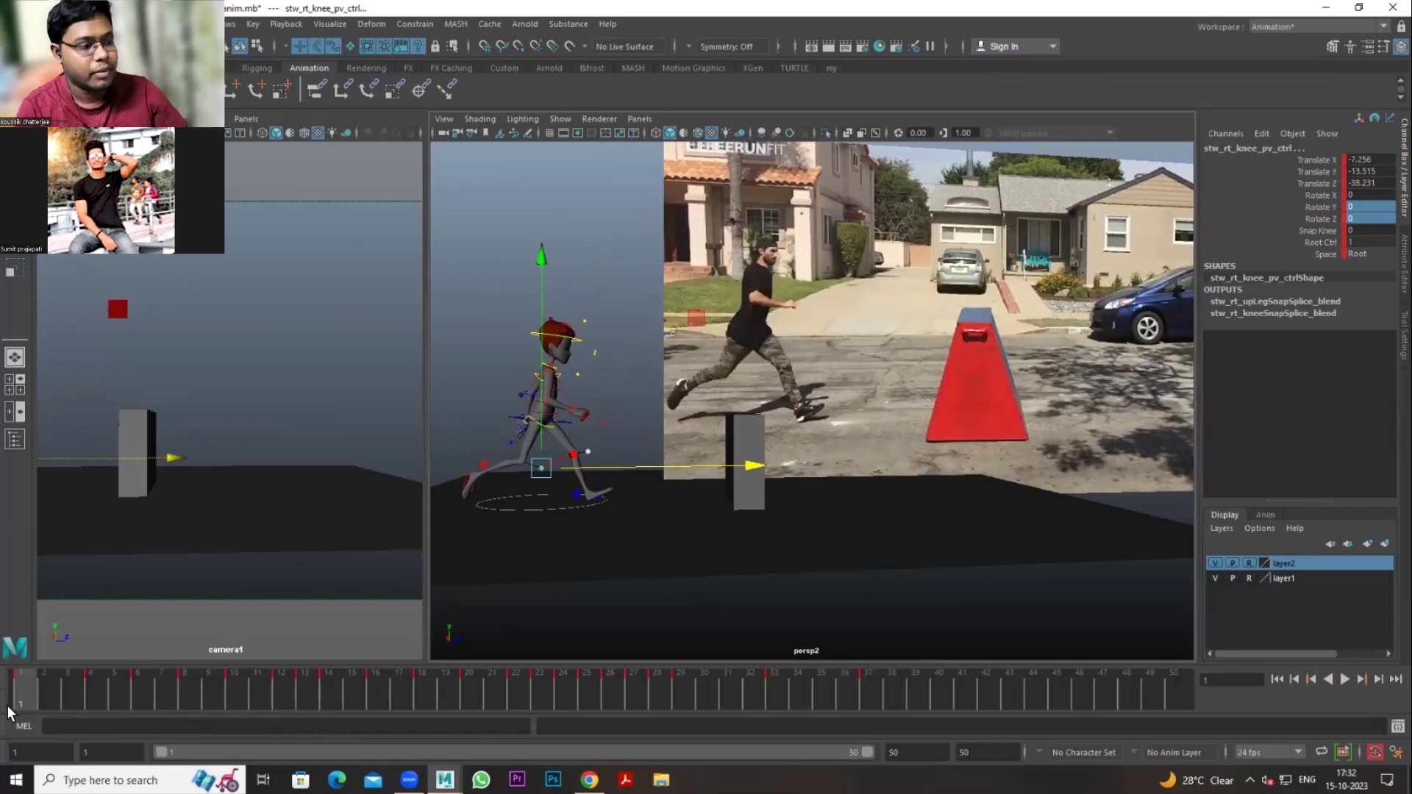
mouse_move(69, 688)
left_mouse_down()
mouse_move(121, 695)
mouse_move(41, 673)
mouse_move(121, 689)
mouse_move(227, 682)
mouse_move(28, 657)
mouse_move(103, 685)
left_mouse_up()
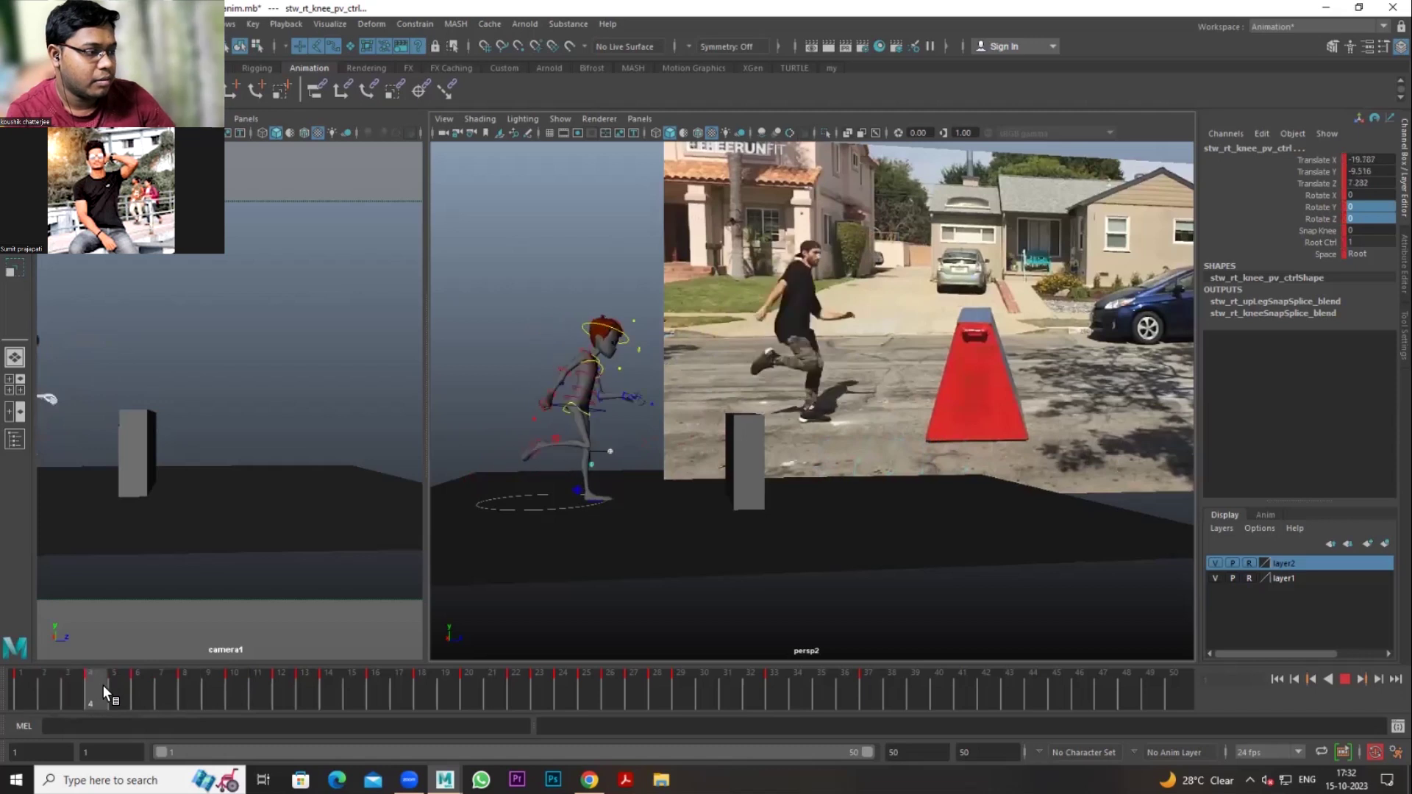
Step: Lower the COG control to Translate Y -14.265 at frame 4 and review through frame 11
left_click(606, 411)
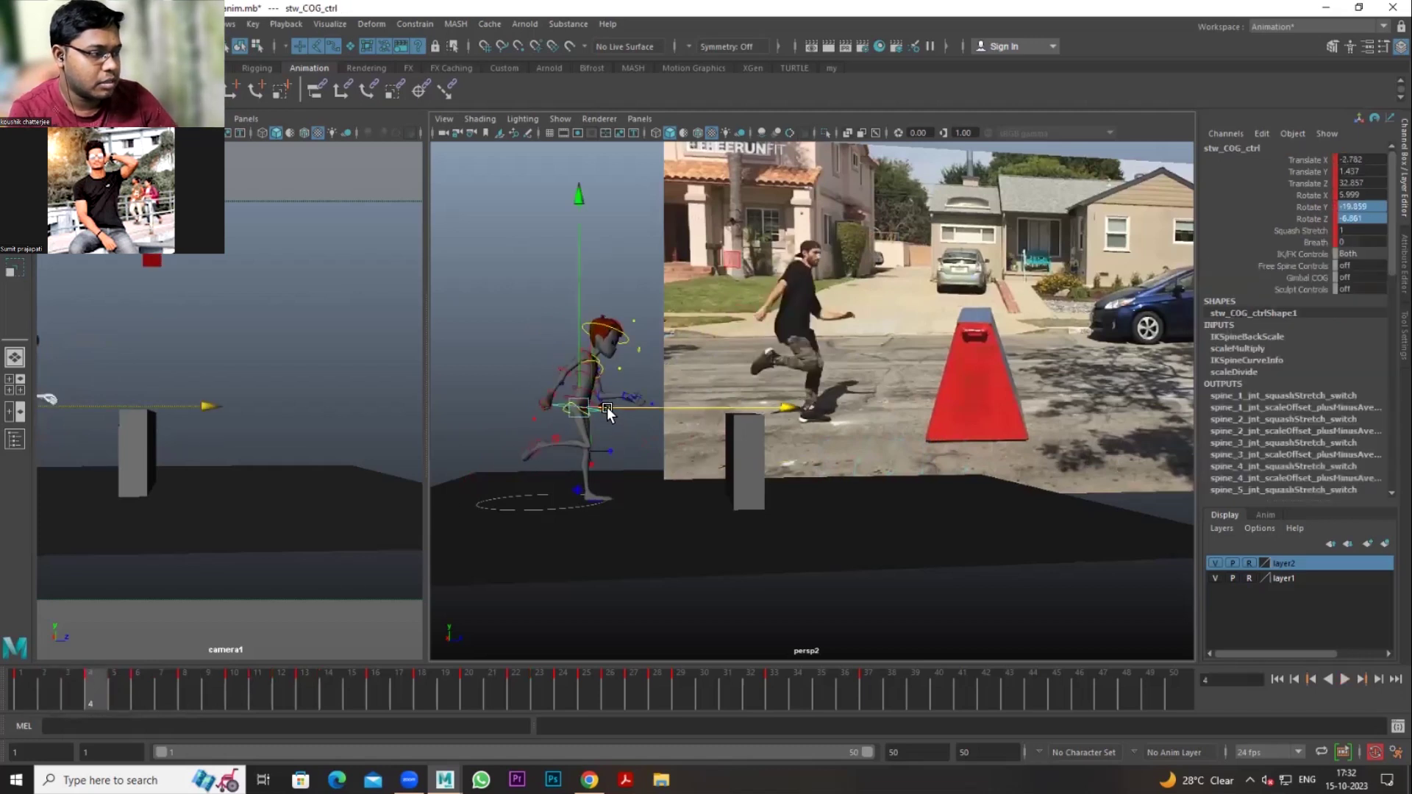
left_click_drag(584, 352, 585, 360)
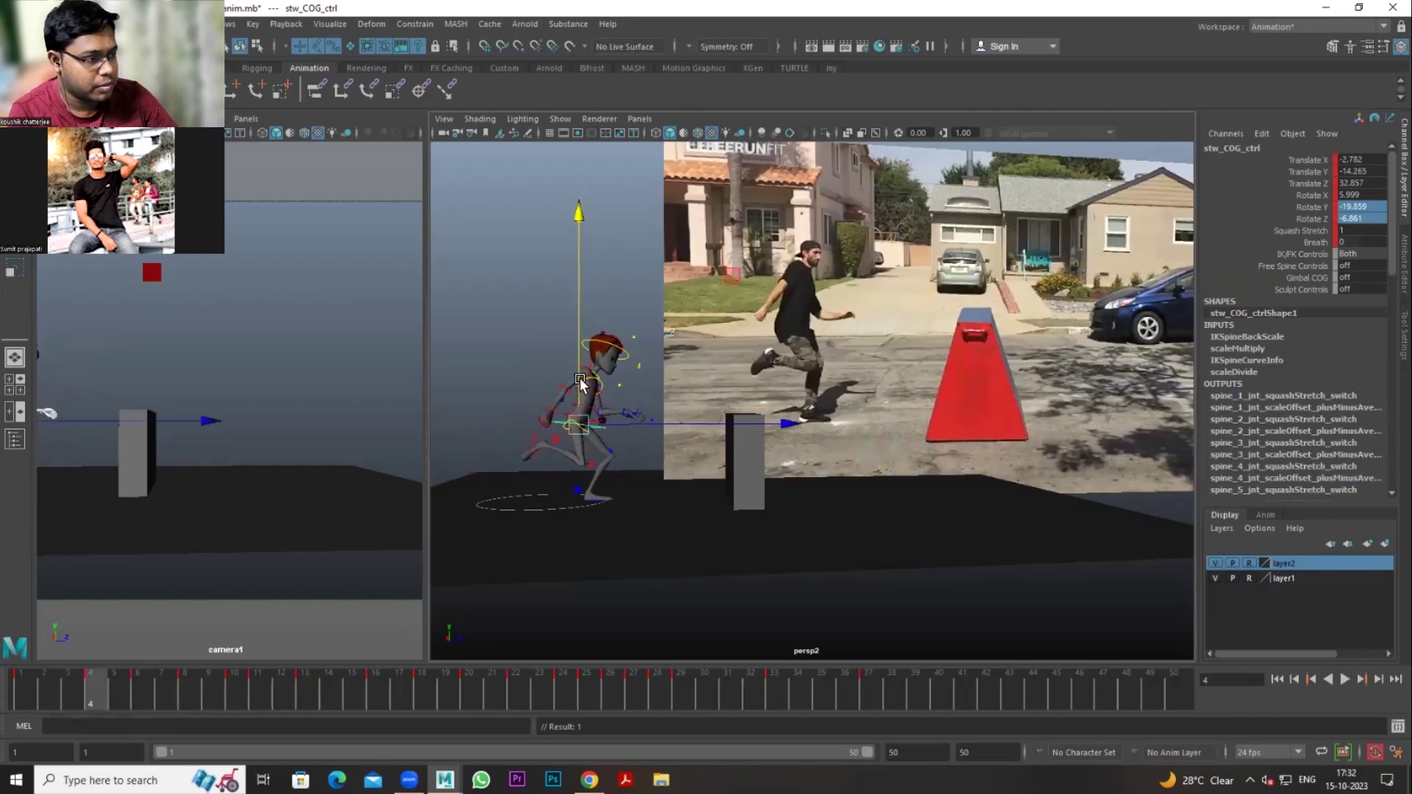
mouse_move(28, 681)
left_mouse_down()
mouse_move(209, 712)
mouse_move(7, 678)
left_mouse_up()
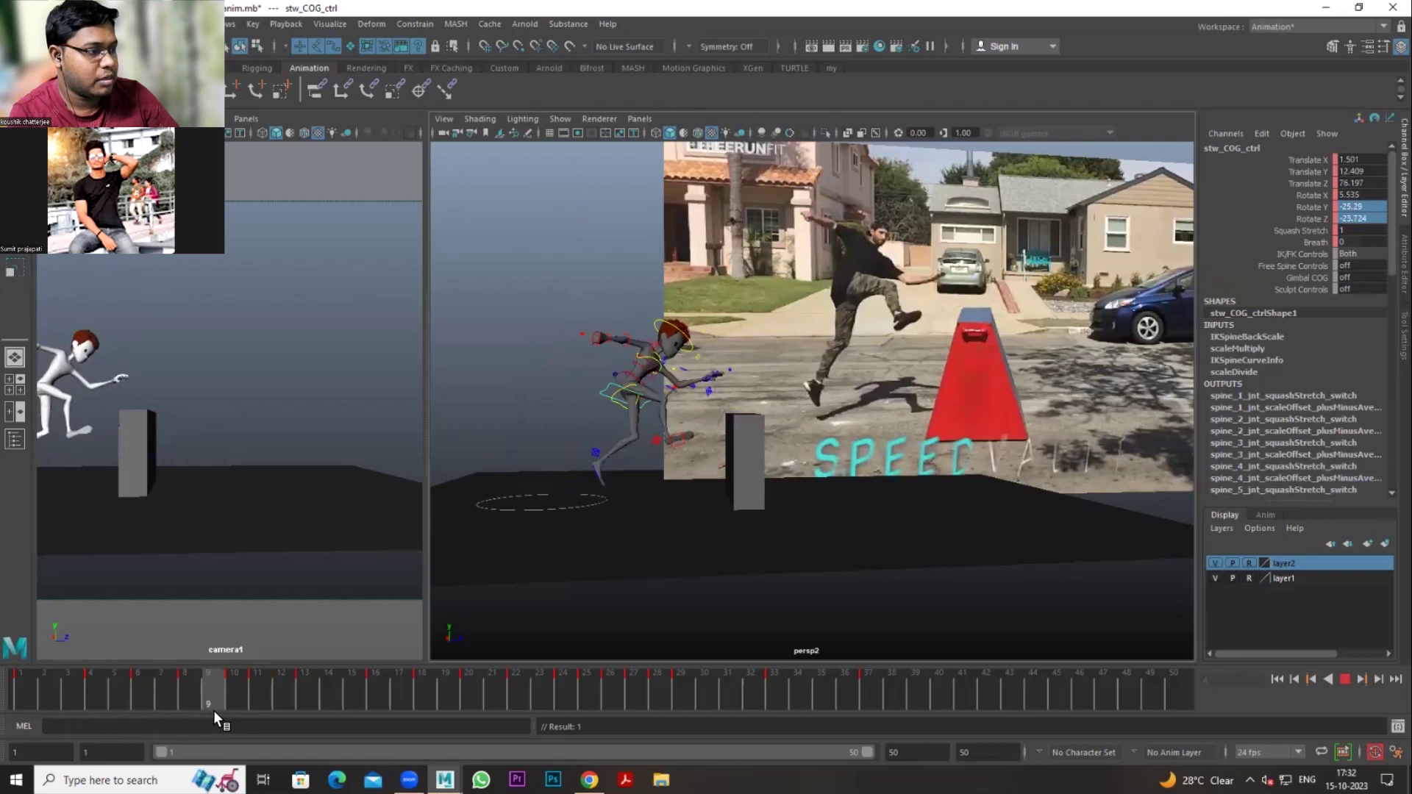
mouse_move(53, 695)
left_mouse_down()
mouse_move(187, 704)
mouse_move(7, 644)
left_mouse_up()
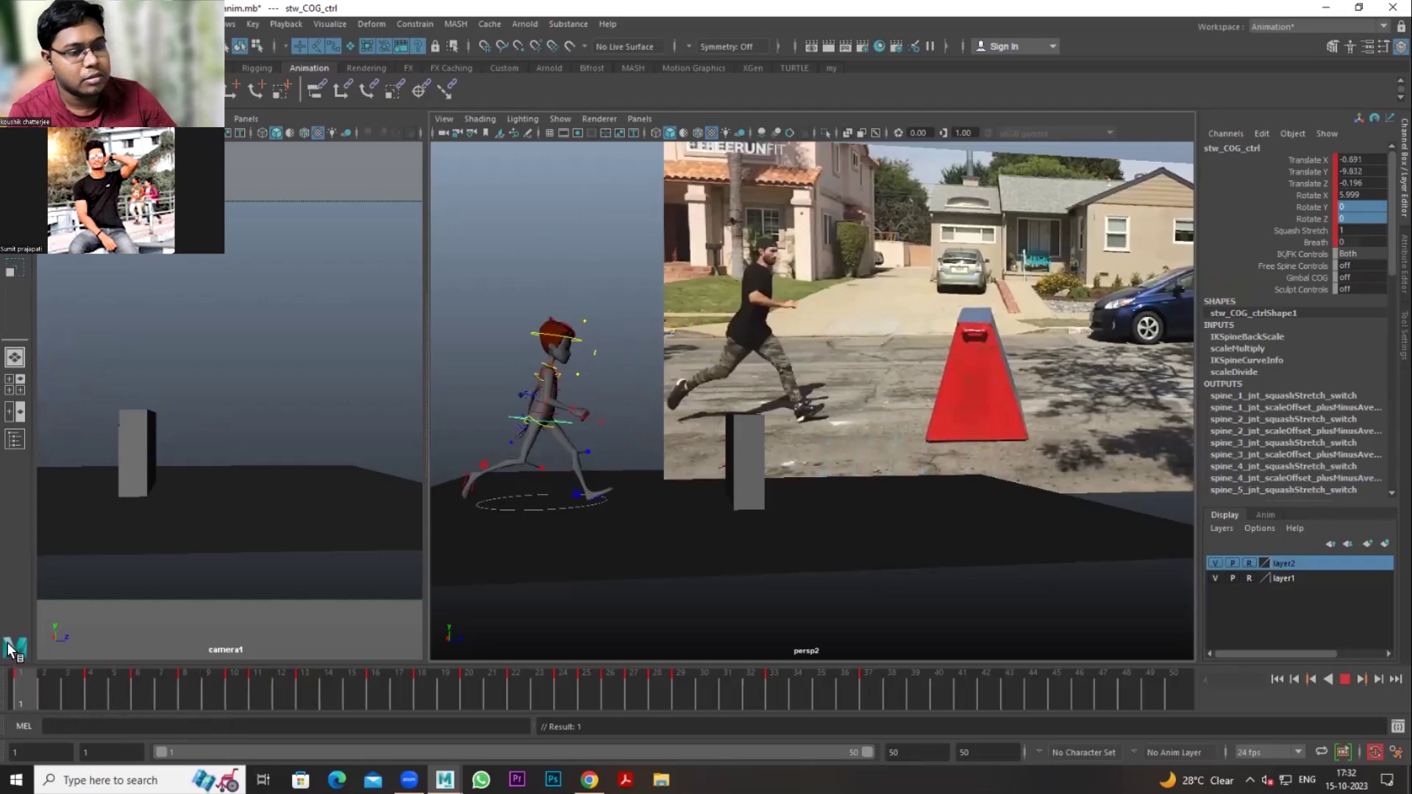
mouse_move(59, 669)
left_mouse_down()
mouse_move(258, 700)
mouse_move(122, 712)
mouse_move(8, 682)
mouse_move(142, 710)
mouse_move(297, 695)
mouse_move(94, 678)
mouse_move(143, 688)
left_mouse_up()
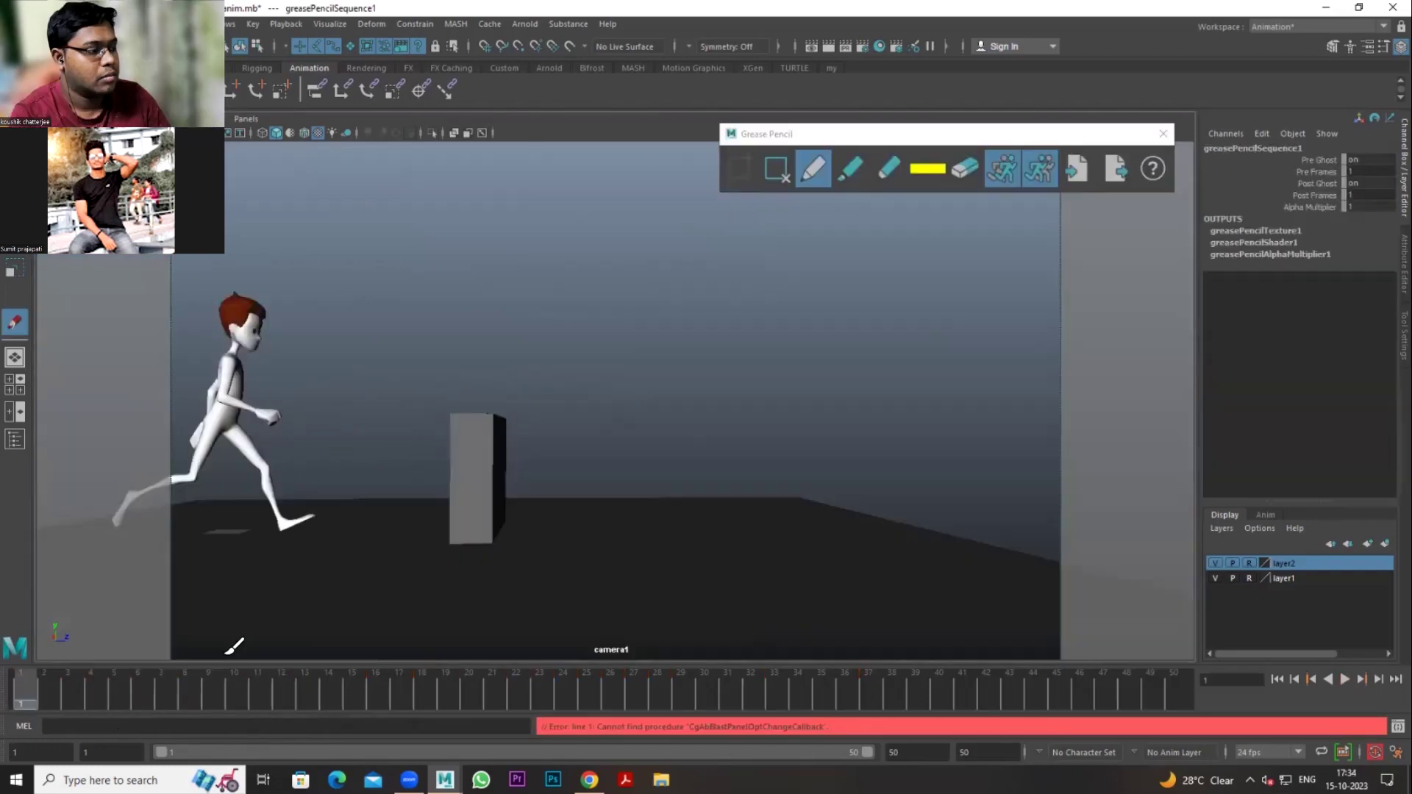
Step: Sketch grease-pencil poses on frame 1 and on a new frame 3
mouse_move(235, 358)
left_mouse_down()
mouse_move(221, 412)
mouse_move(280, 530)
left_mouse_up()
mouse_move(48, 686)
left_mouse_down()
mouse_move(131, 692)
mouse_move(47, 699)
mouse_move(69, 695)
left_mouse_up()
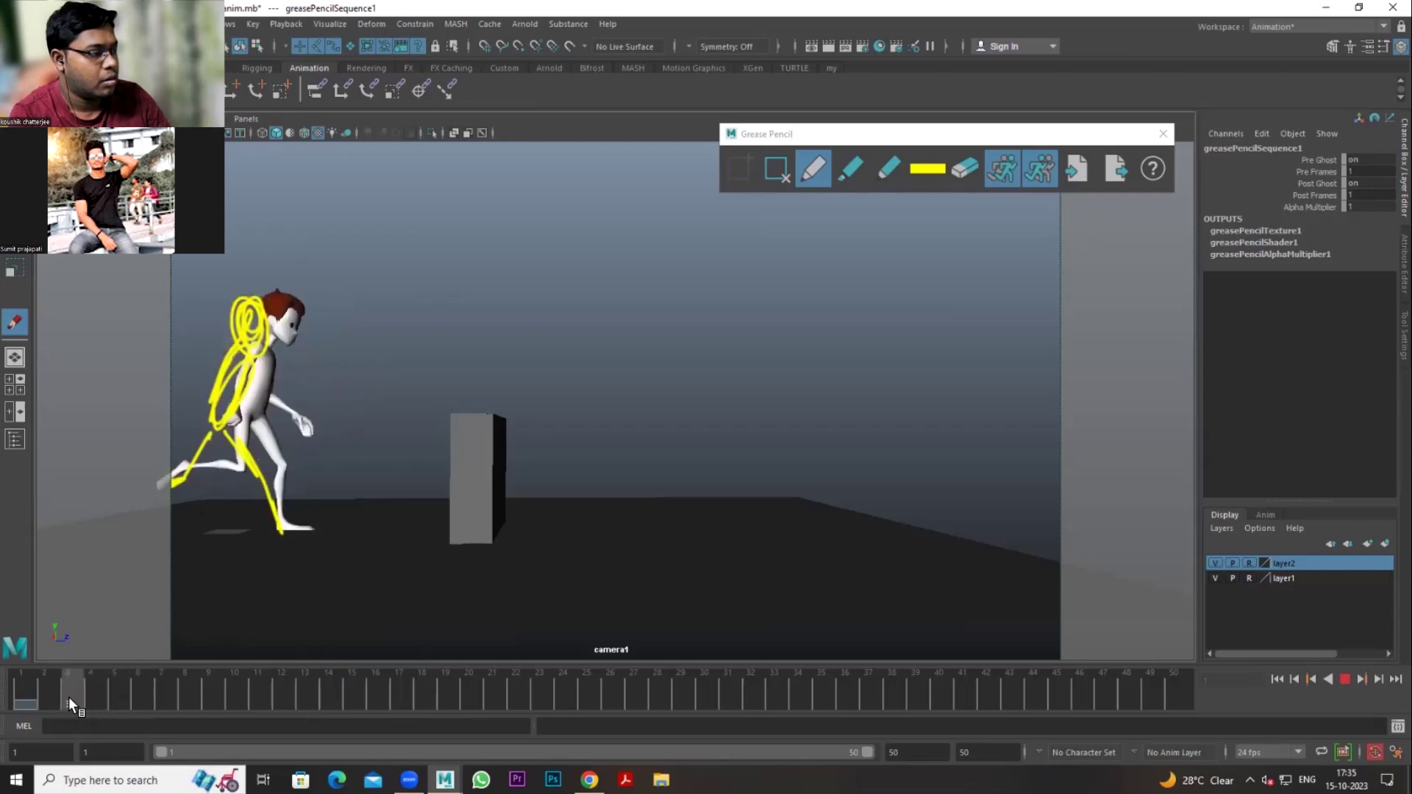
left_click(740, 169)
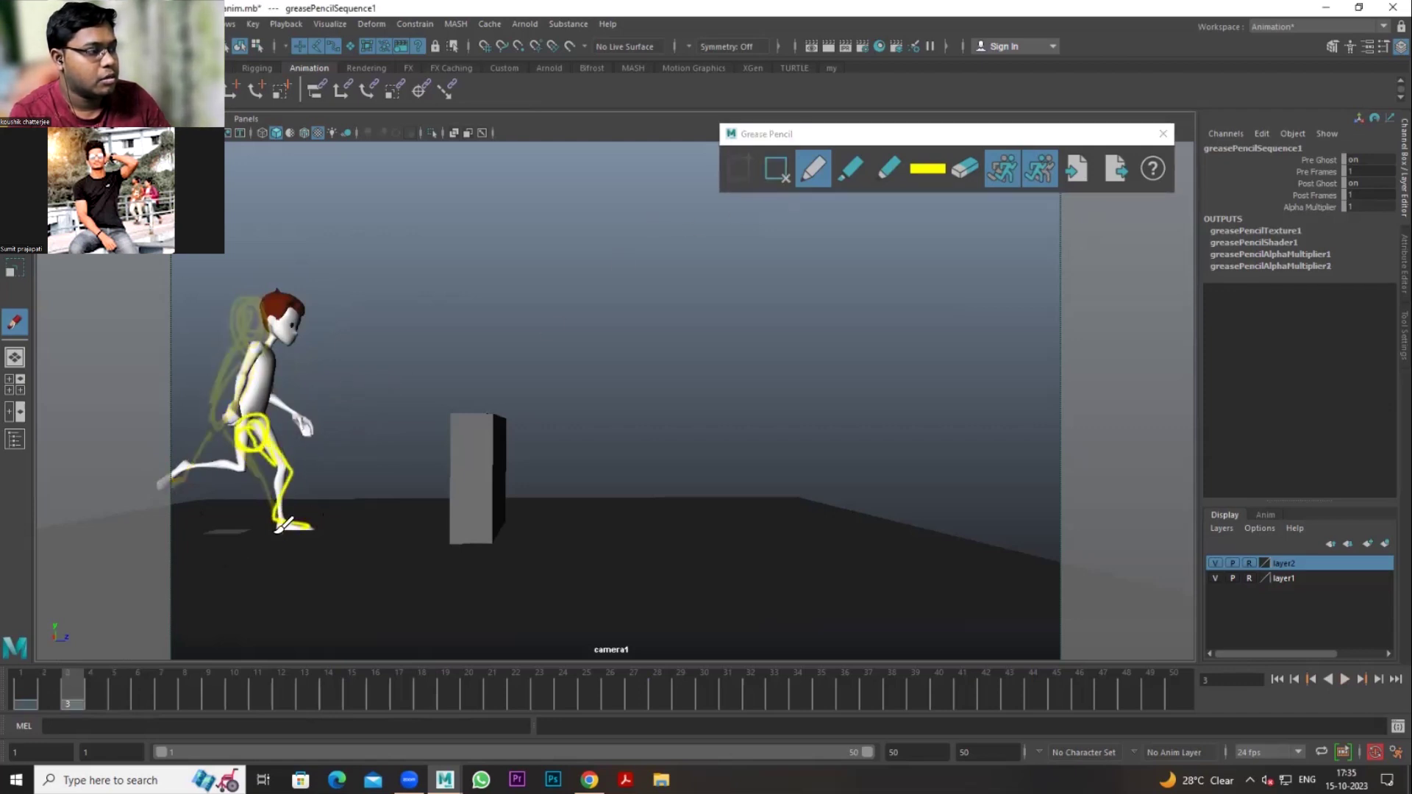
left_click_drag(239, 415, 301, 364)
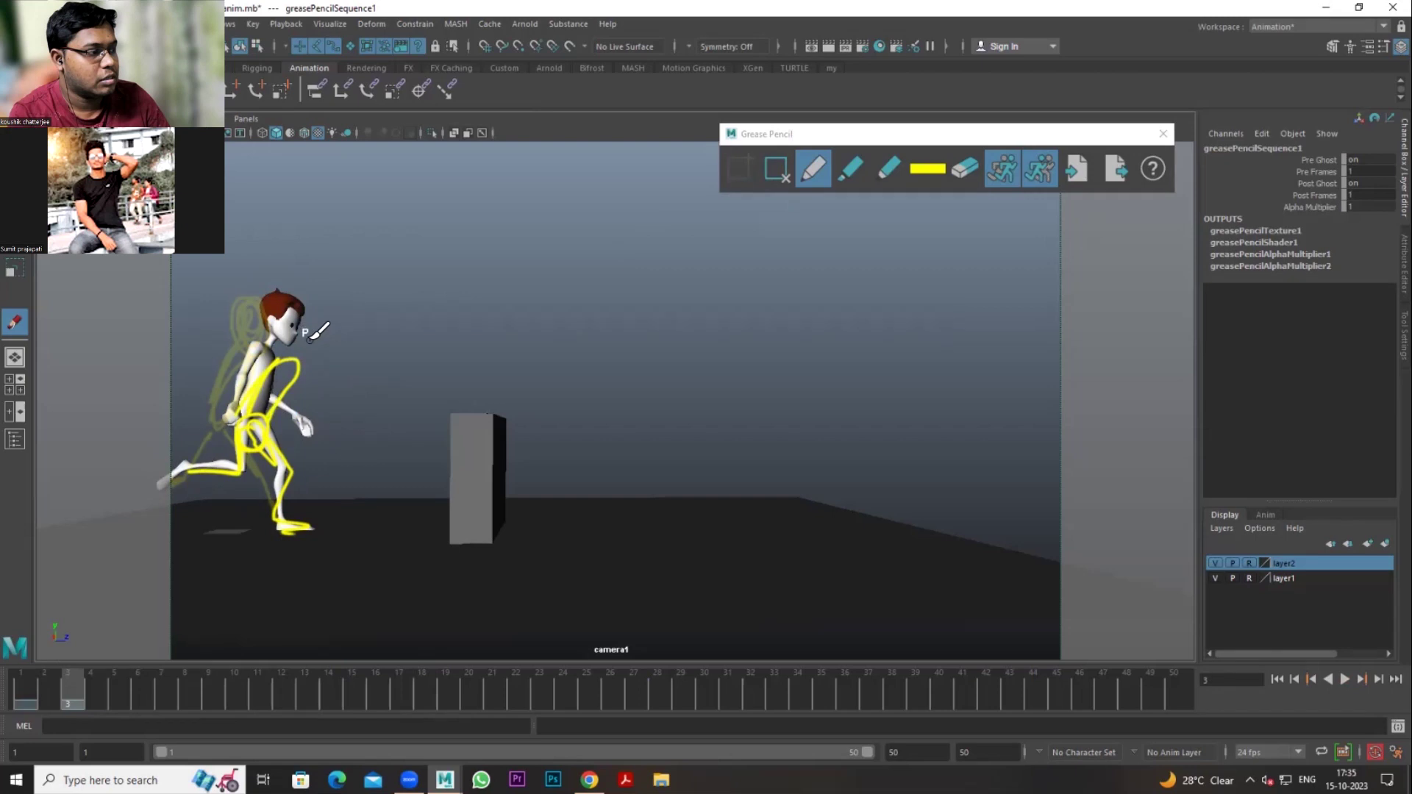
mouse_move(32, 695)
left_mouse_down()
mouse_move(150, 690)
mouse_move(122, 694)
mouse_move(339, 715)
mouse_move(511, 685)
mouse_move(471, 691)
left_mouse_up()
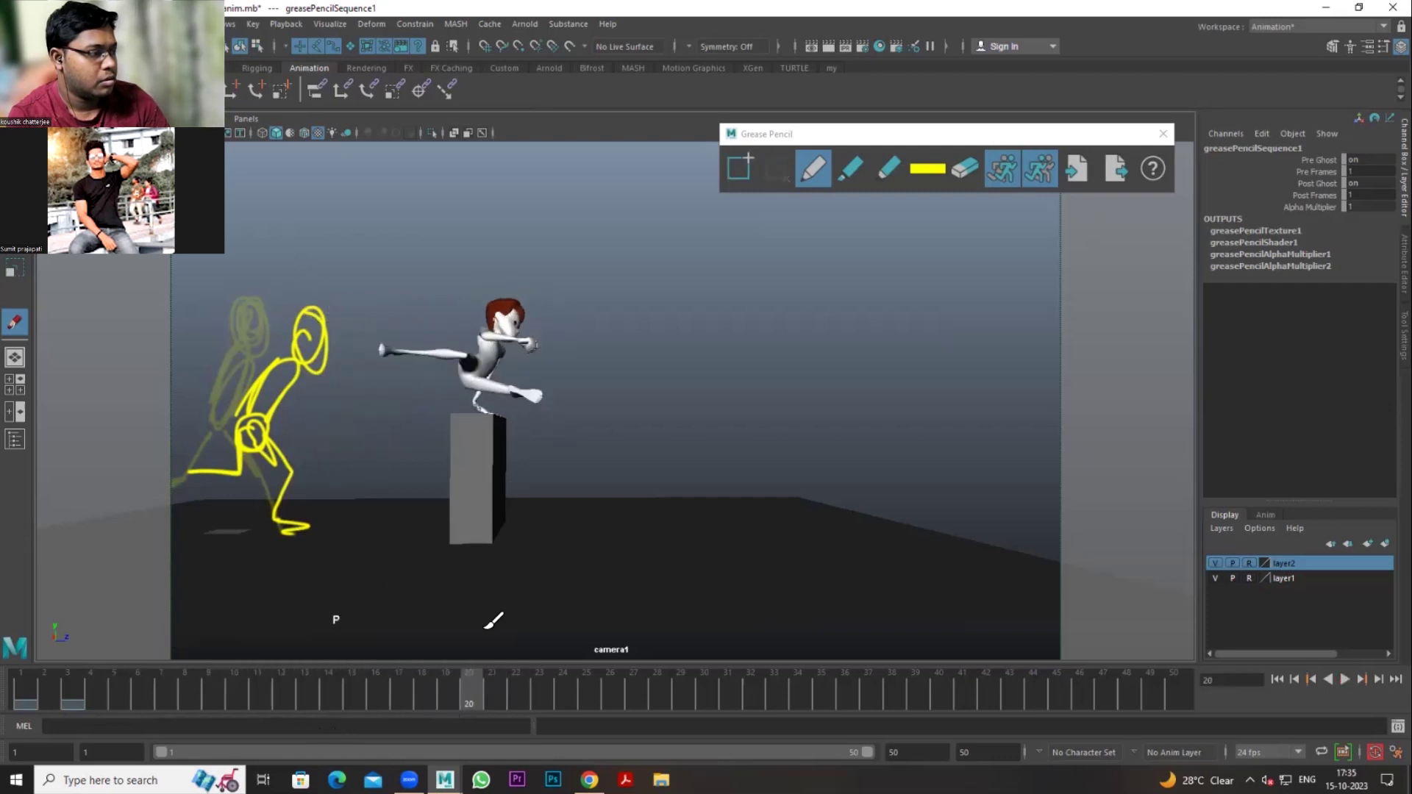
Step: Sketch the vault pose over the box on a new frame 20, then play back the sketches
left_click(740, 167)
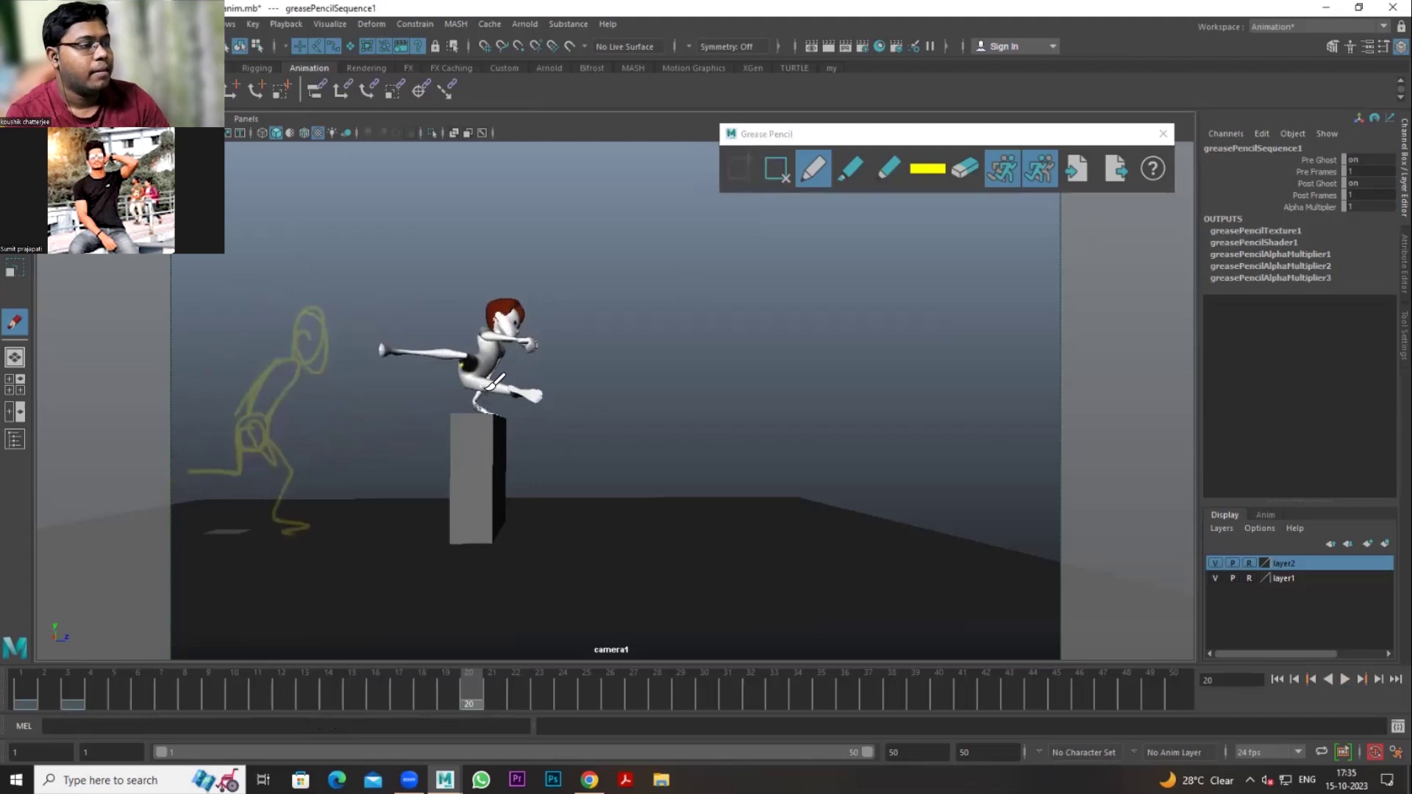
left_click_drag(463, 364, 509, 329)
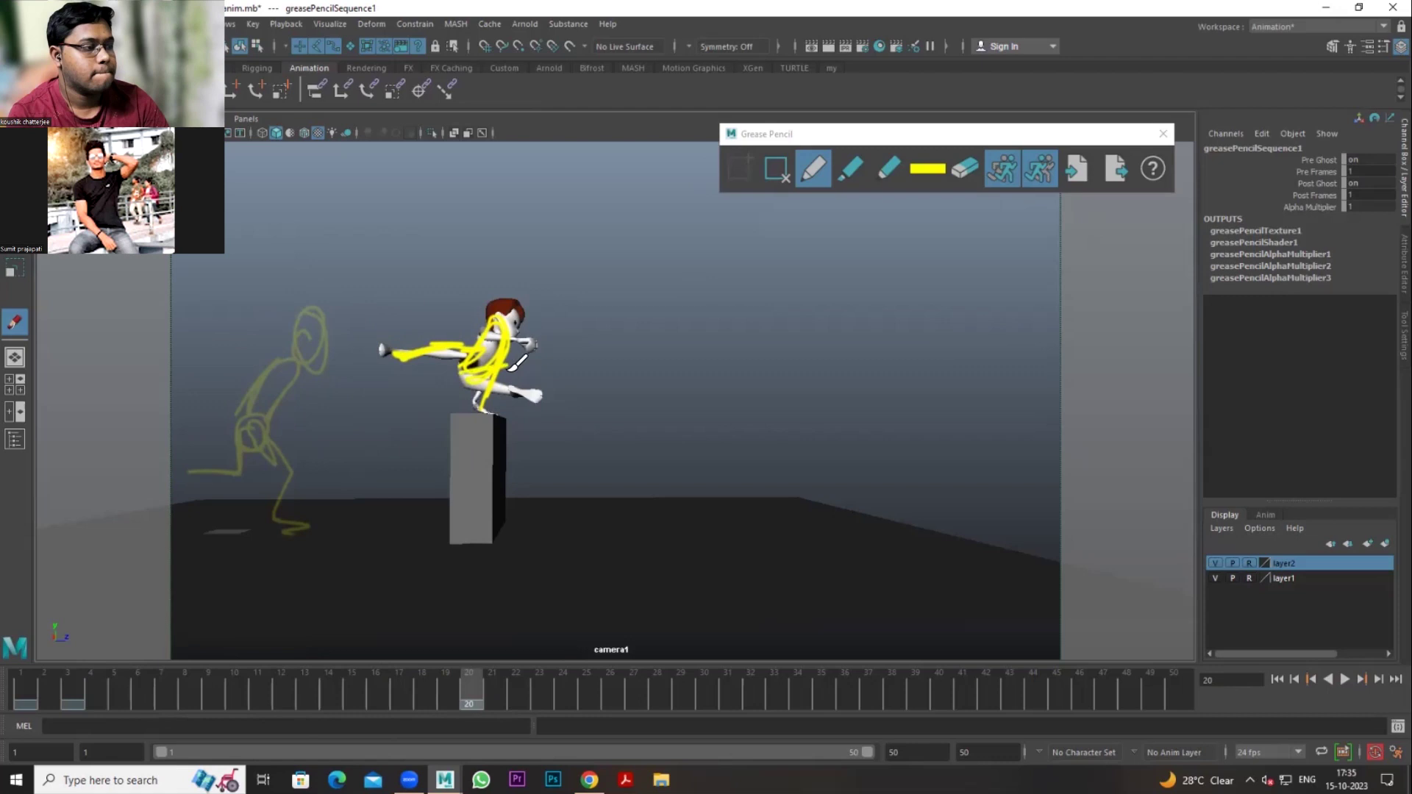
left_click_drag(531, 384, 542, 389)
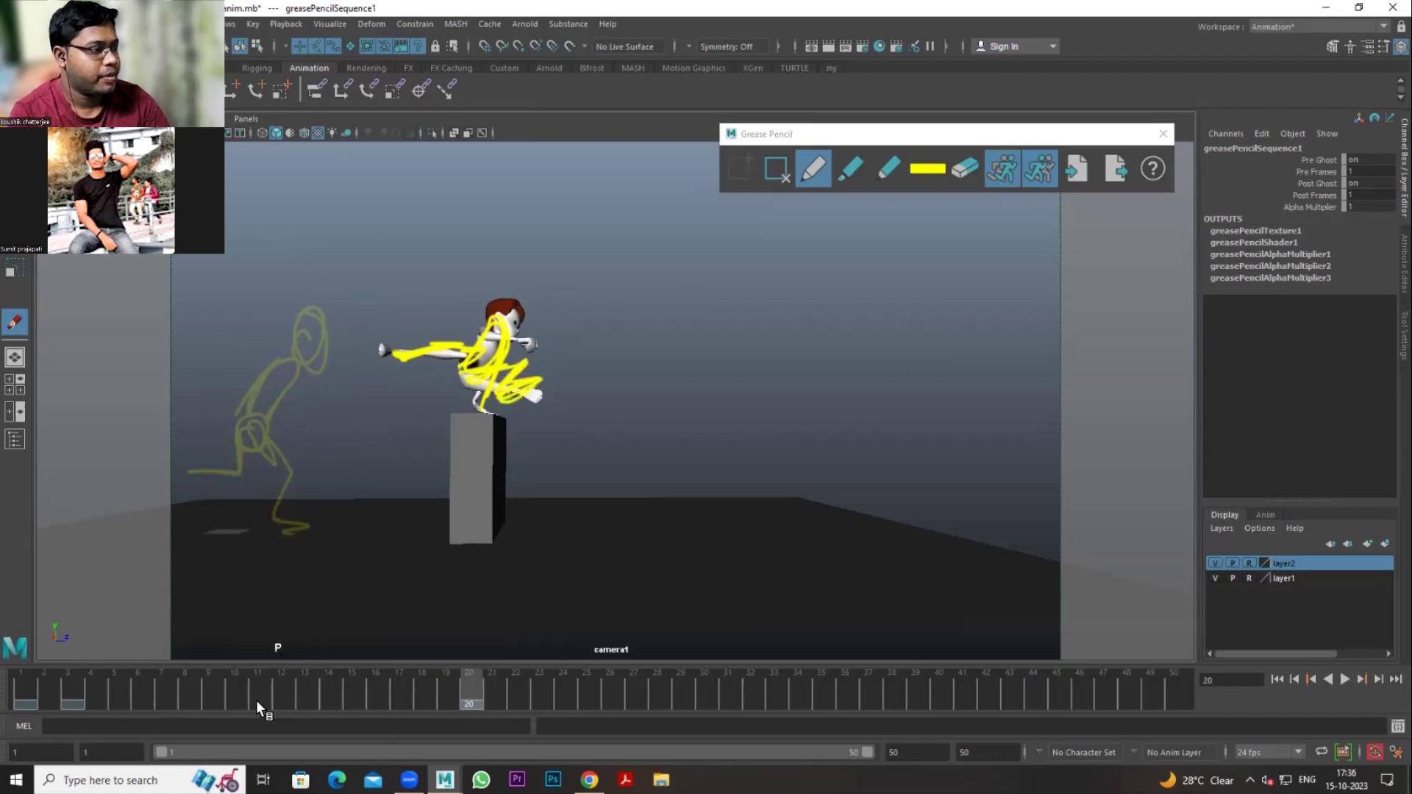
left_click(69, 691)
key("alt+v")
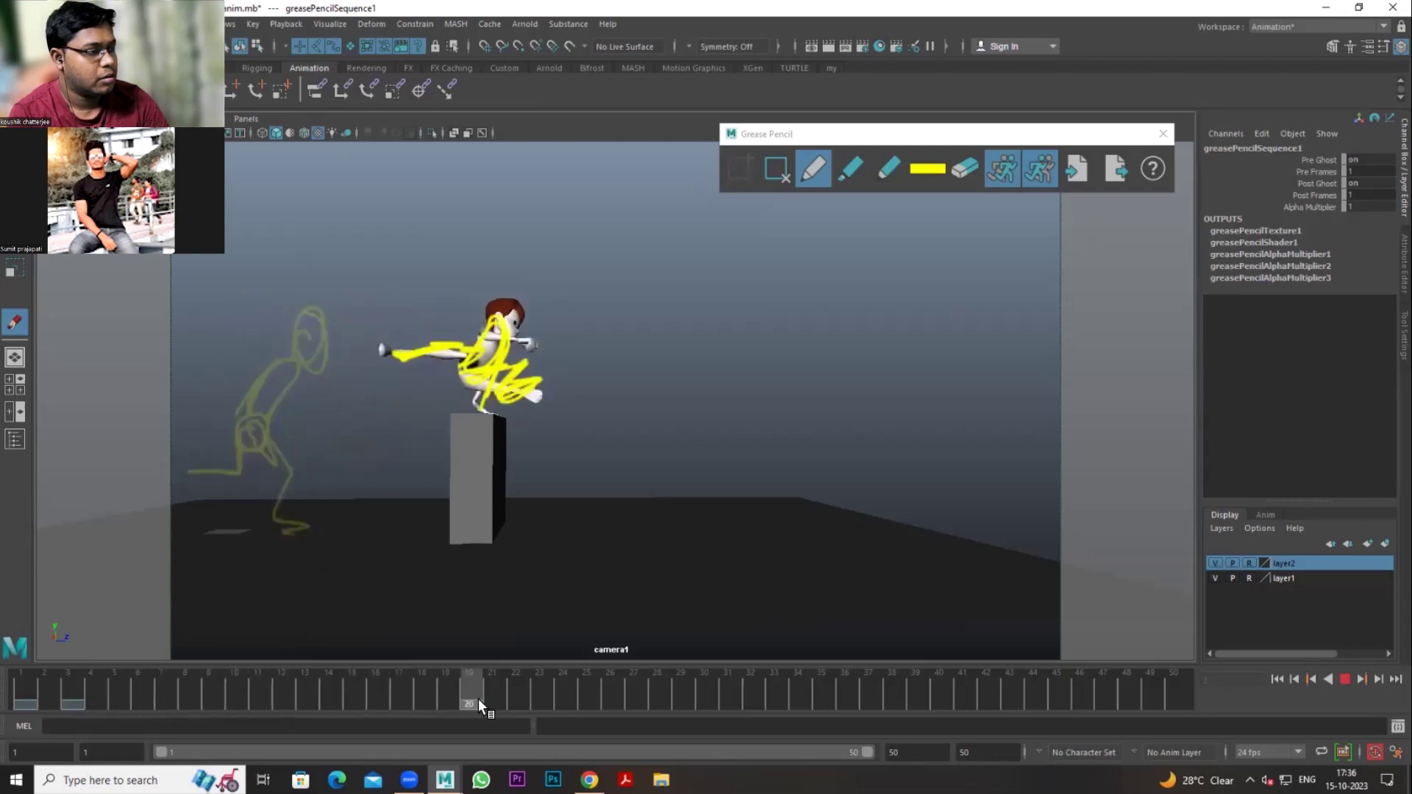
left_click_drag(606, 711, 634, 698)
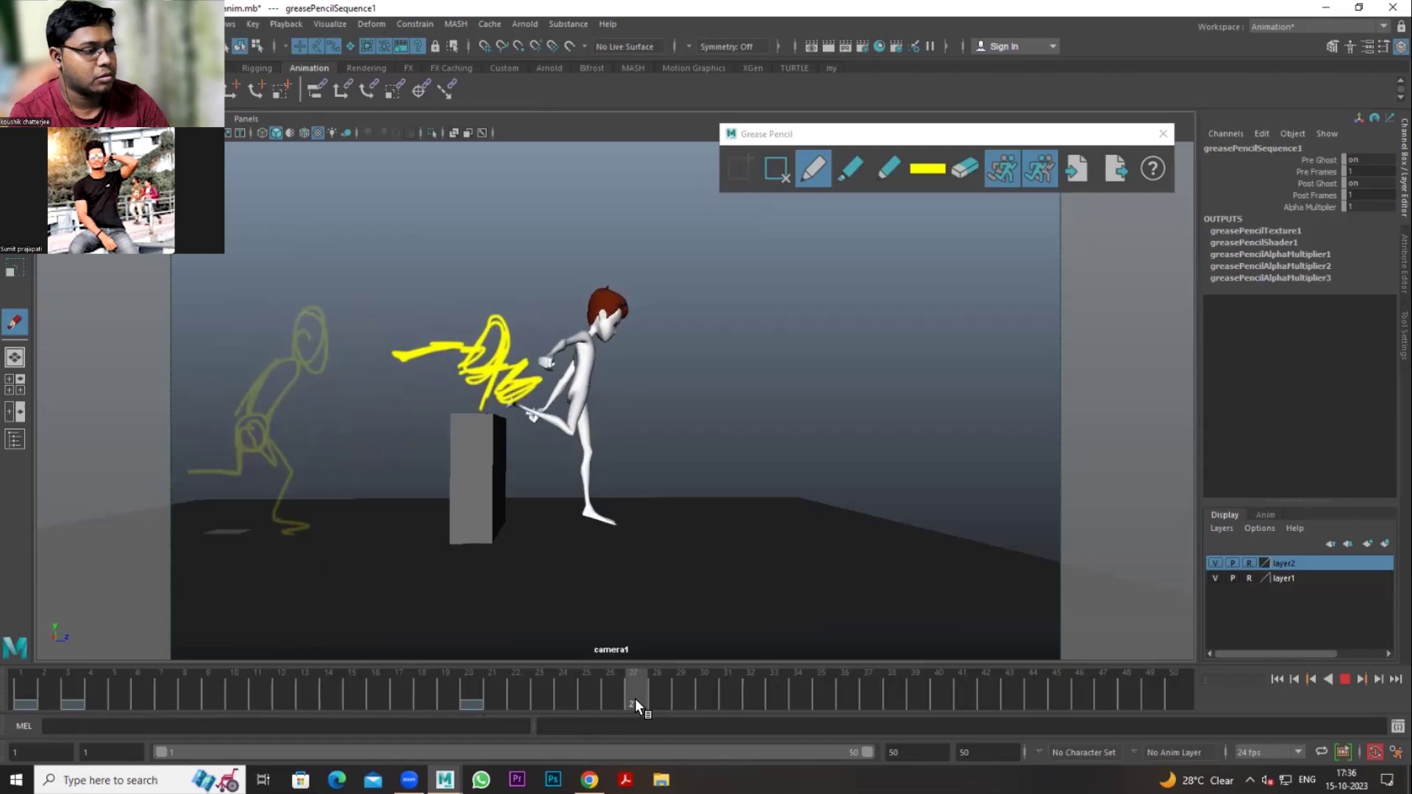
Step: Sketch the landing pose with leg and head on a new grease-pencil frame at 27
left_click_drag(634, 699, 630, 696)
left_click(743, 164)
mouse_move(506, 390)
left_mouse_down()
mouse_move(533, 367)
mouse_move(590, 390)
left_mouse_up()
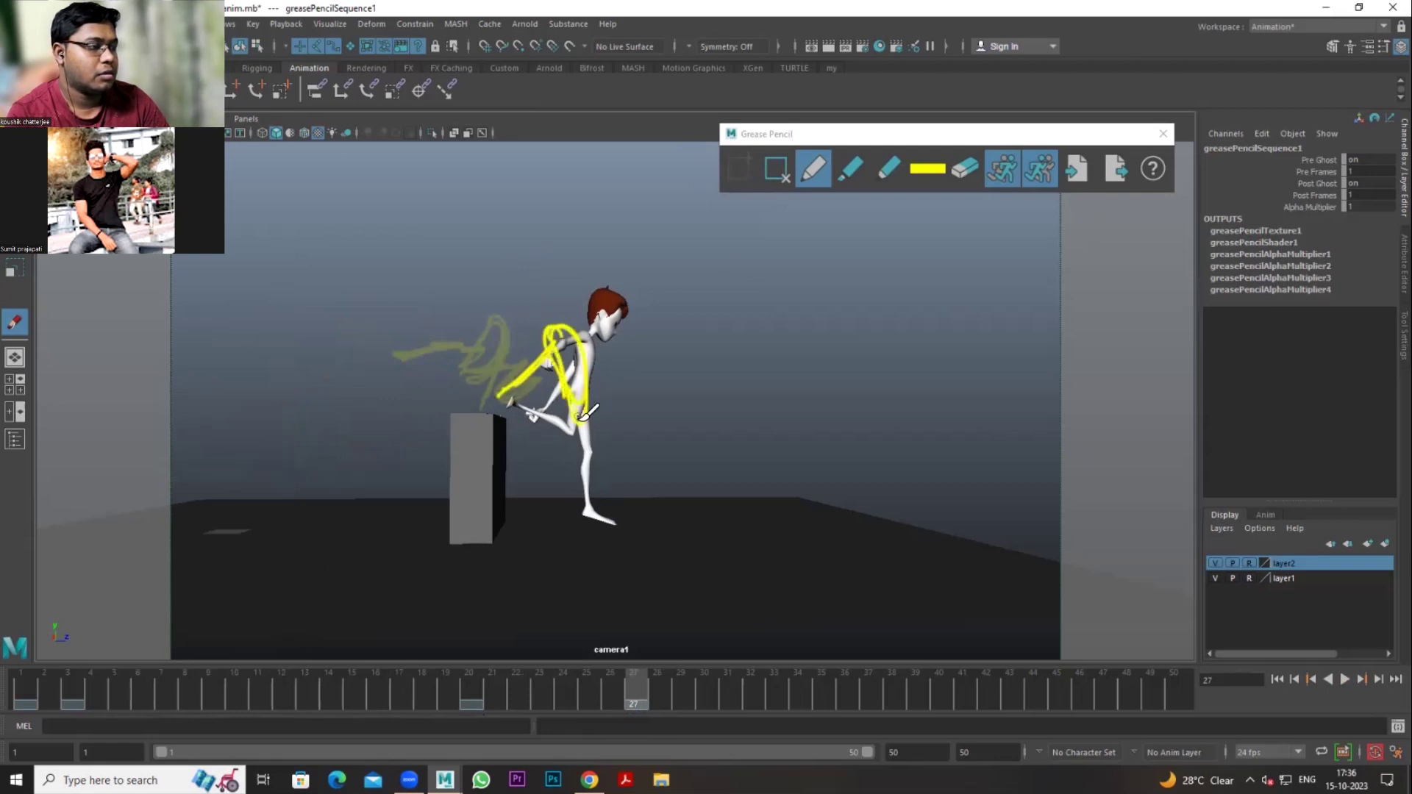
mouse_move(581, 410)
left_mouse_down()
mouse_move(621, 515)
mouse_move(647, 498)
left_mouse_up()
left_click_drag(573, 284, 573, 324)
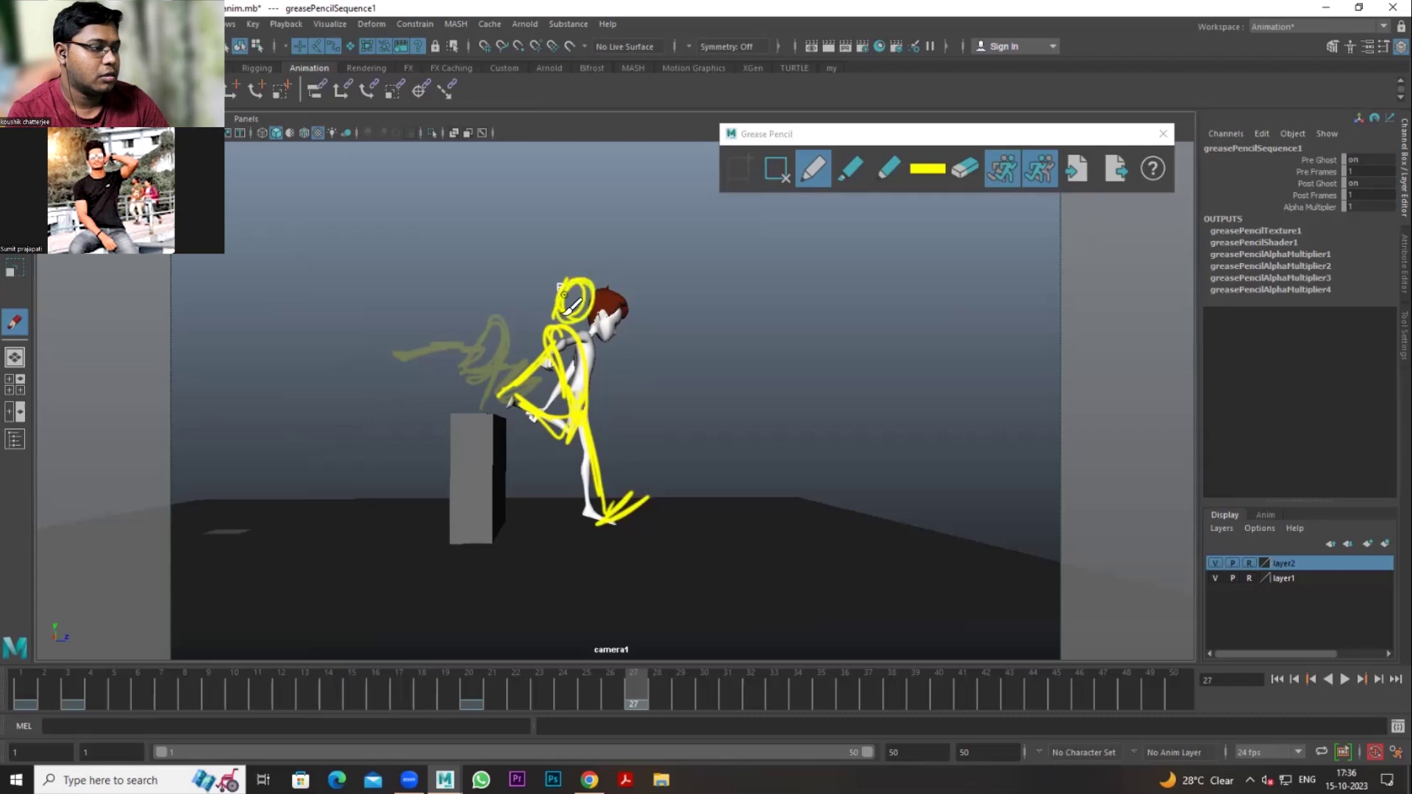
left_click_drag(468, 686, 902, 696)
Step: Sketch the run-out pose's hip, spine, head and limbs on a new frame 38
left_click(738, 169)
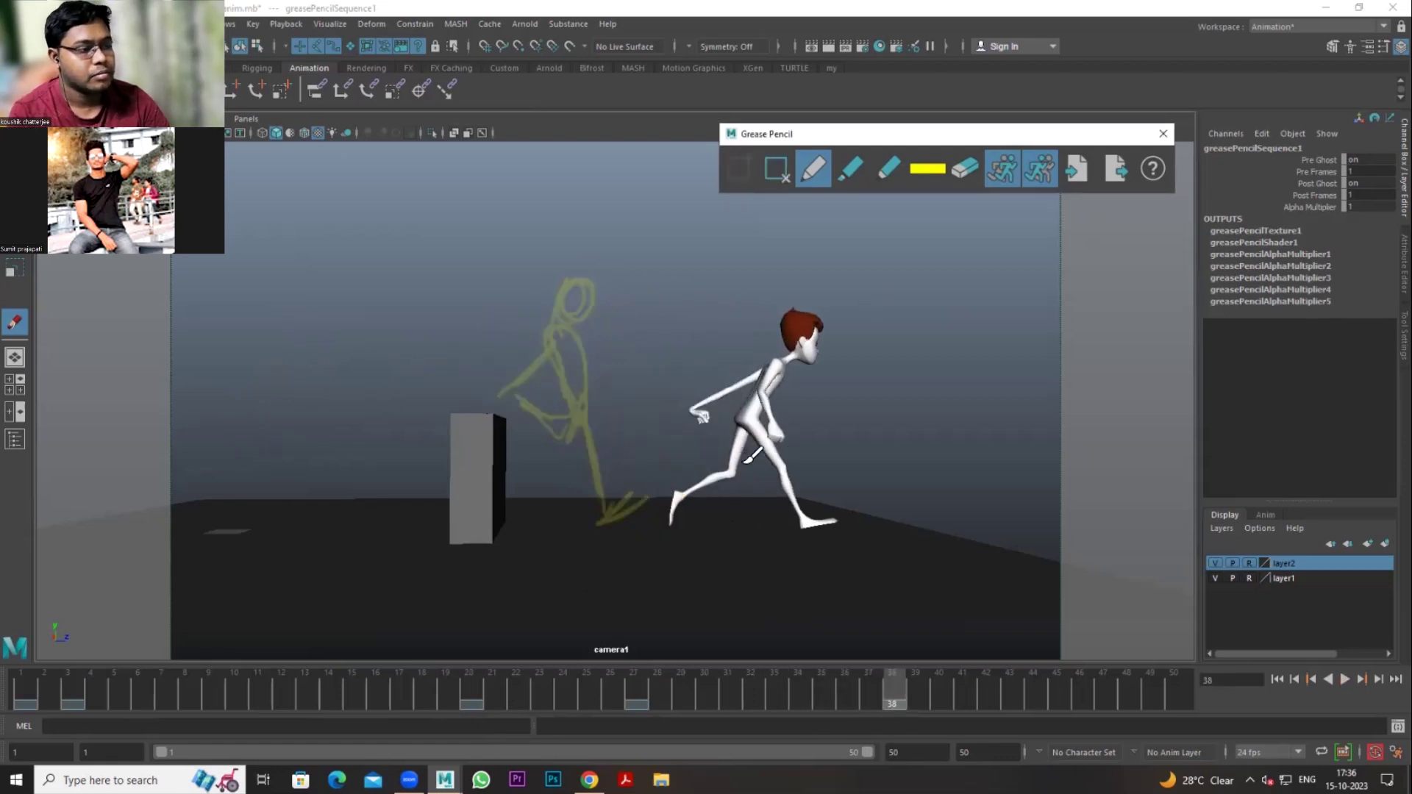
left_click_drag(760, 399, 753, 388)
mouse_move(819, 353)
left_mouse_down()
mouse_move(769, 398)
mouse_move(824, 327)
left_mouse_up()
mouse_move(743, 408)
left_mouse_down()
mouse_move(769, 460)
mouse_move(834, 524)
mouse_move(809, 531)
left_mouse_up()
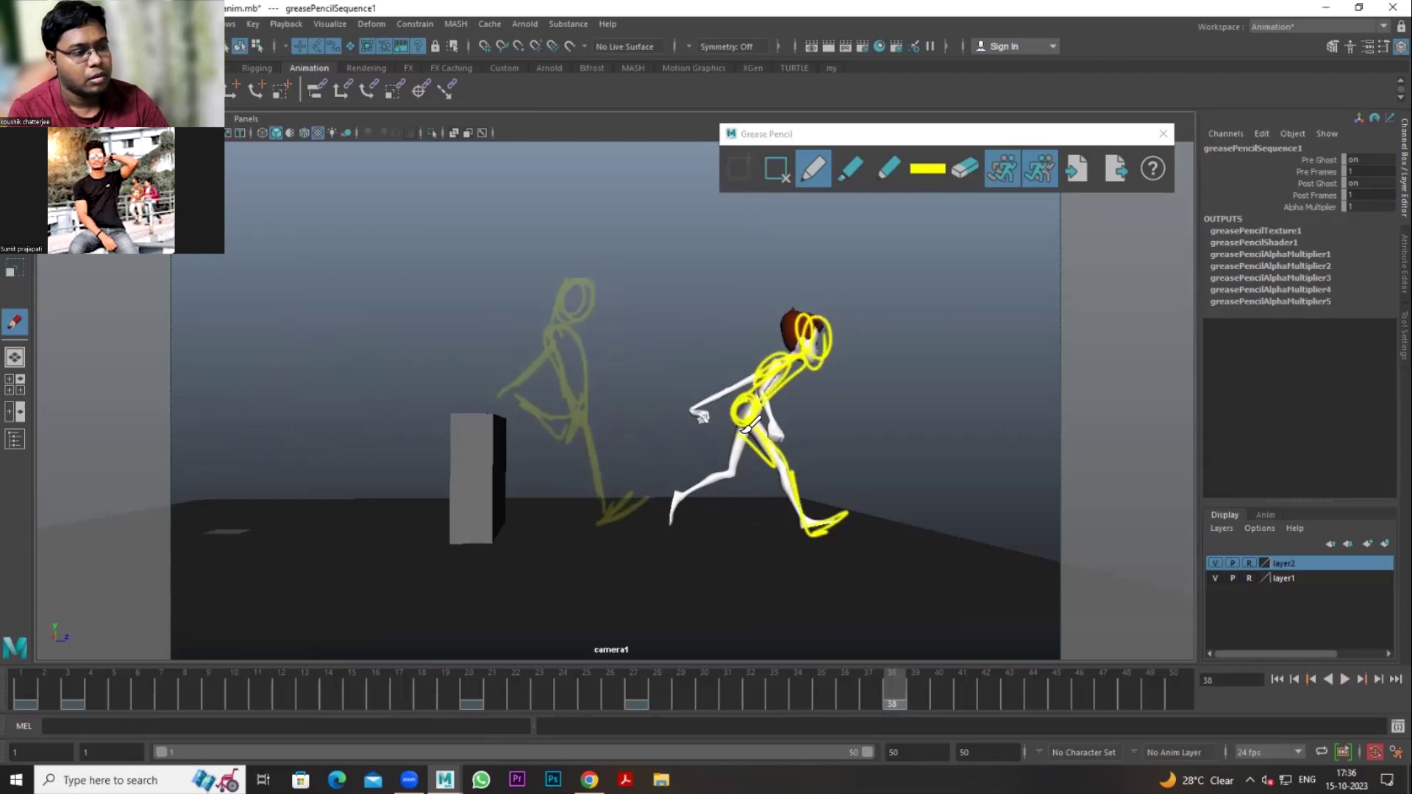
left_click_drag(645, 493, 673, 462)
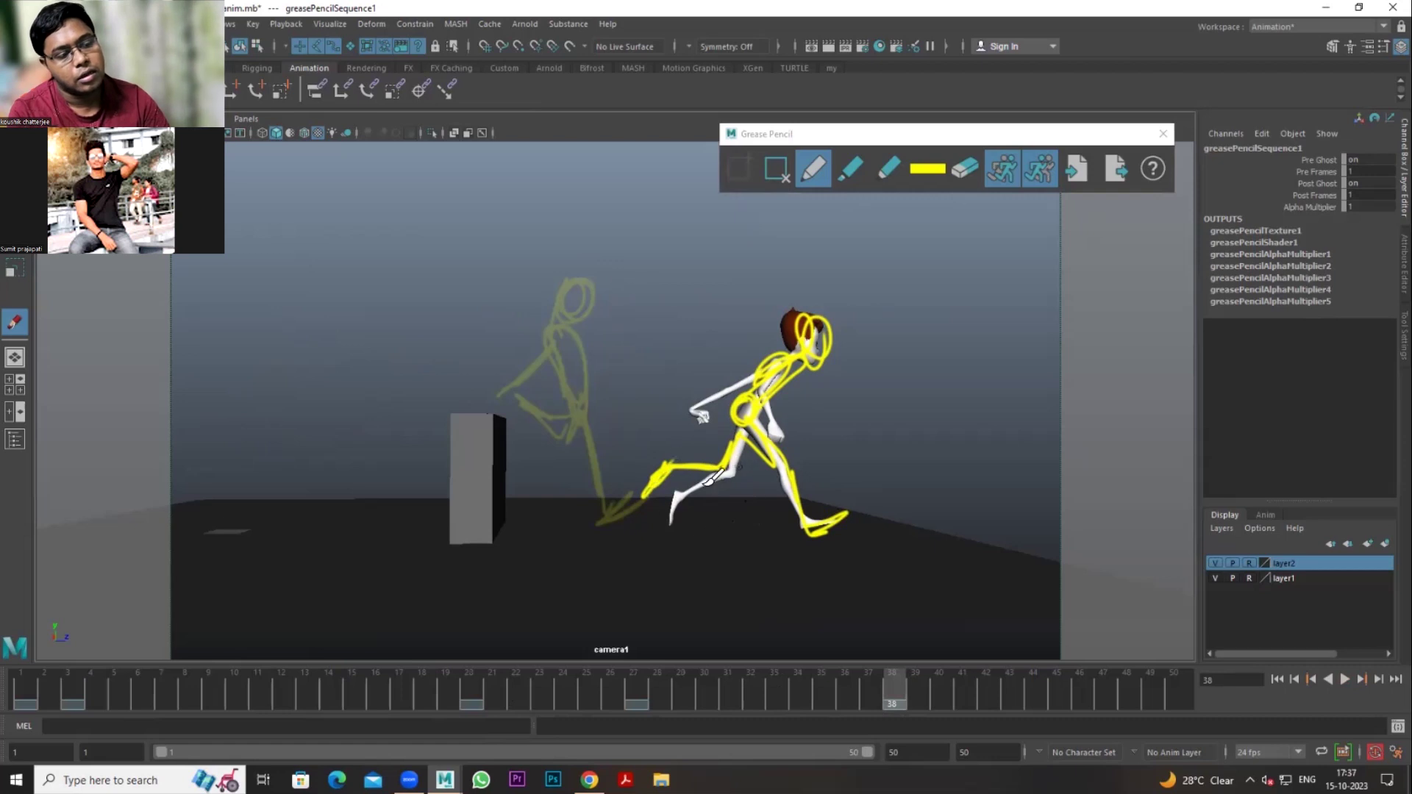
Step: Add a frame-31 sketch including the foot, then review the poses
left_click(626, 714)
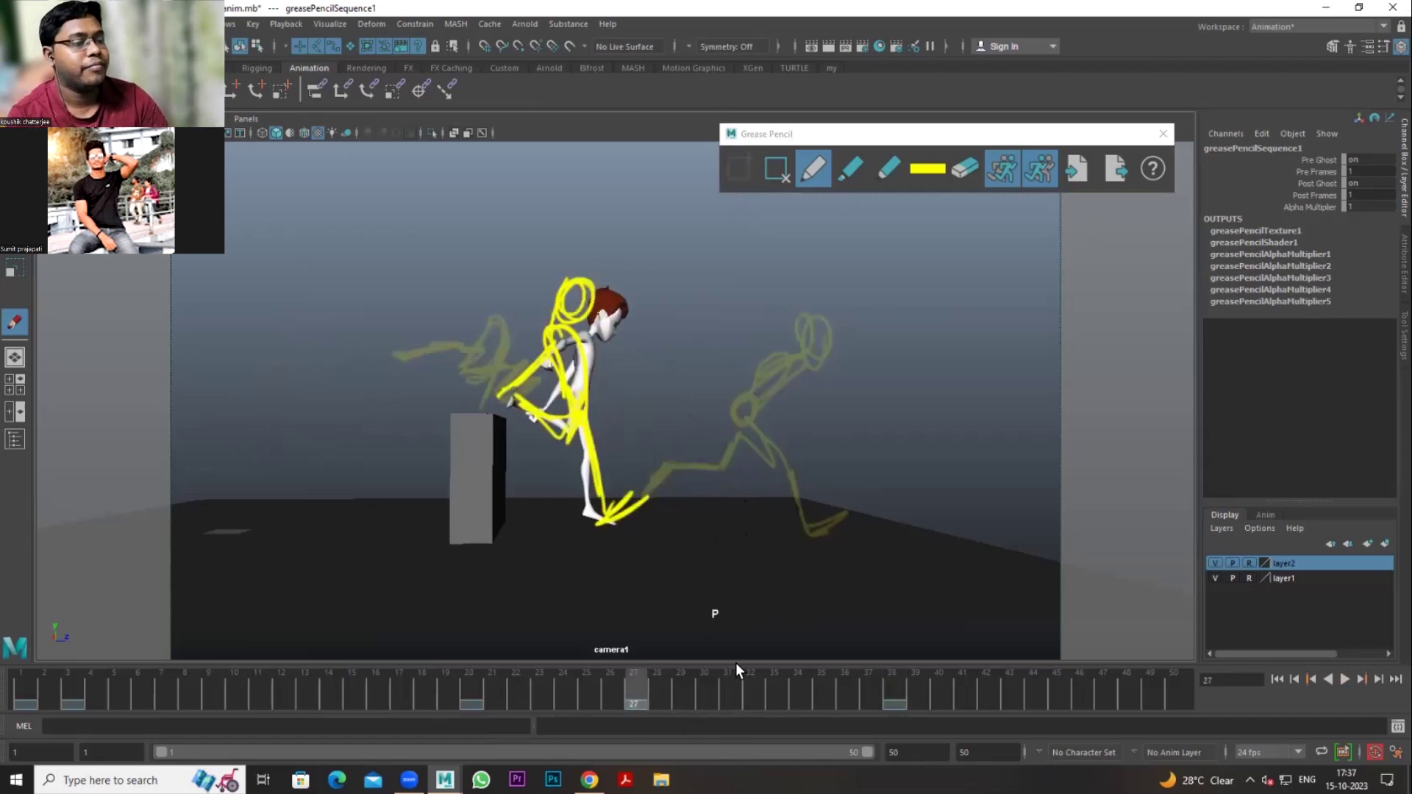
left_click_drag(690, 689, 753, 689)
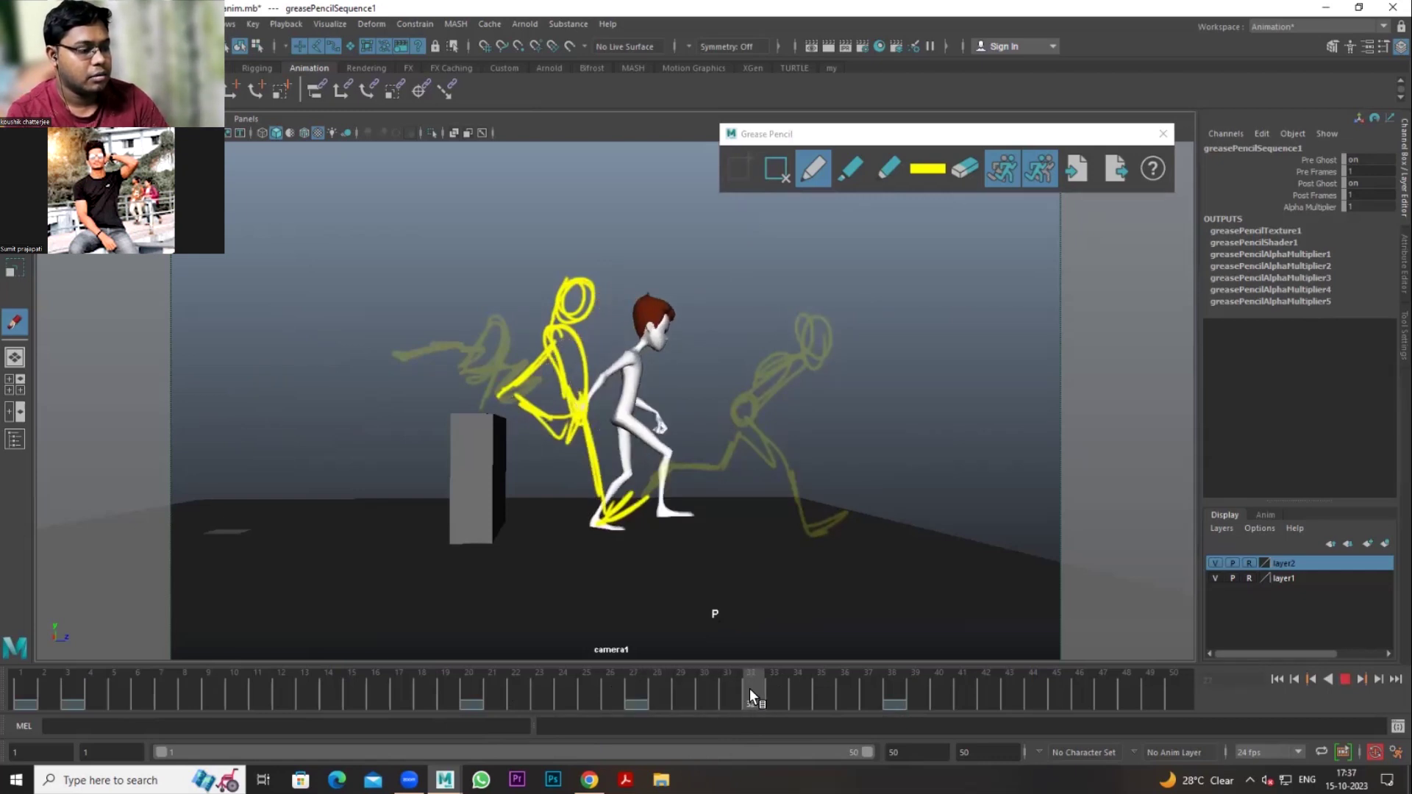
mouse_move(749, 689)
left_mouse_down()
mouse_move(630, 686)
mouse_move(730, 689)
left_mouse_up()
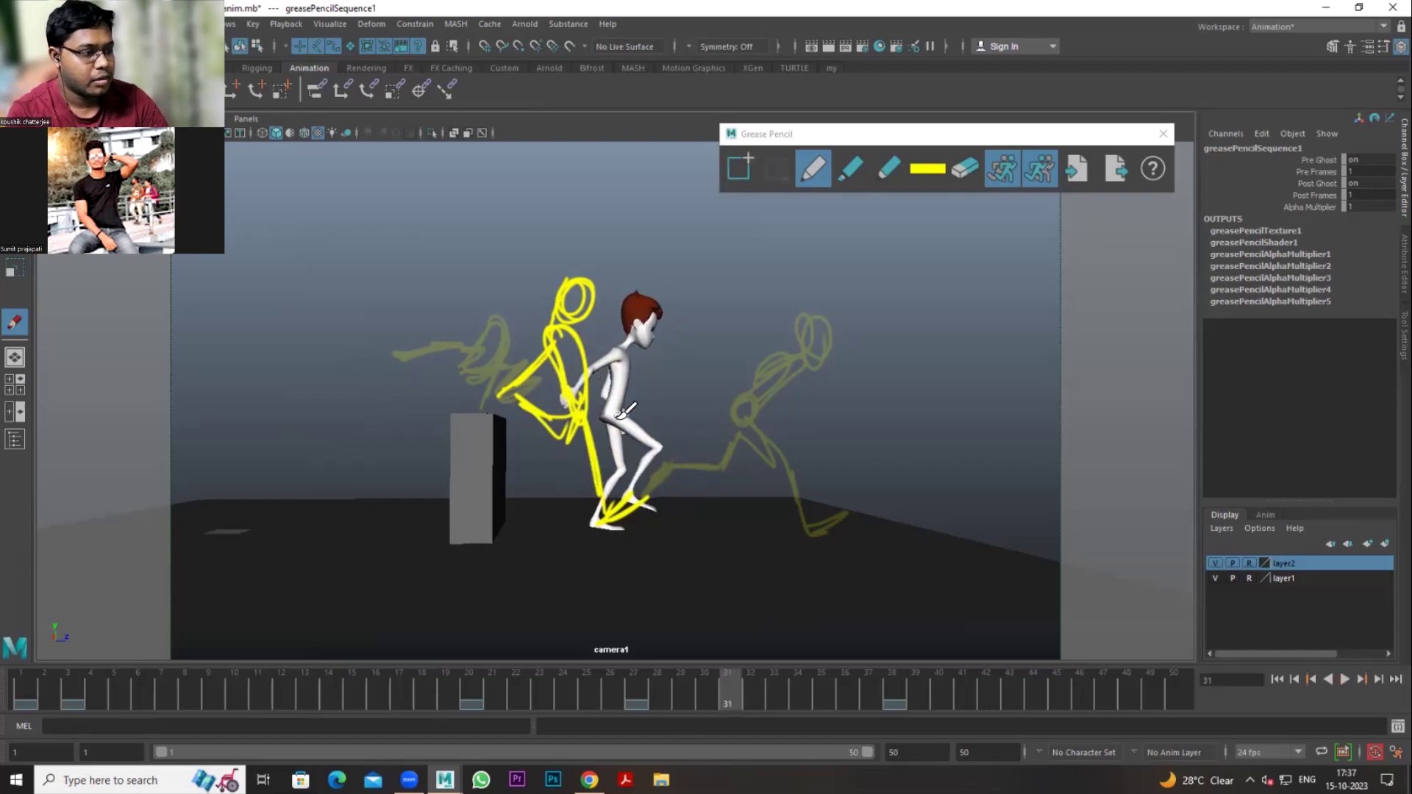
mouse_move(631, 450)
left_mouse_down()
mouse_move(640, 413)
mouse_move(651, 420)
left_mouse_up()
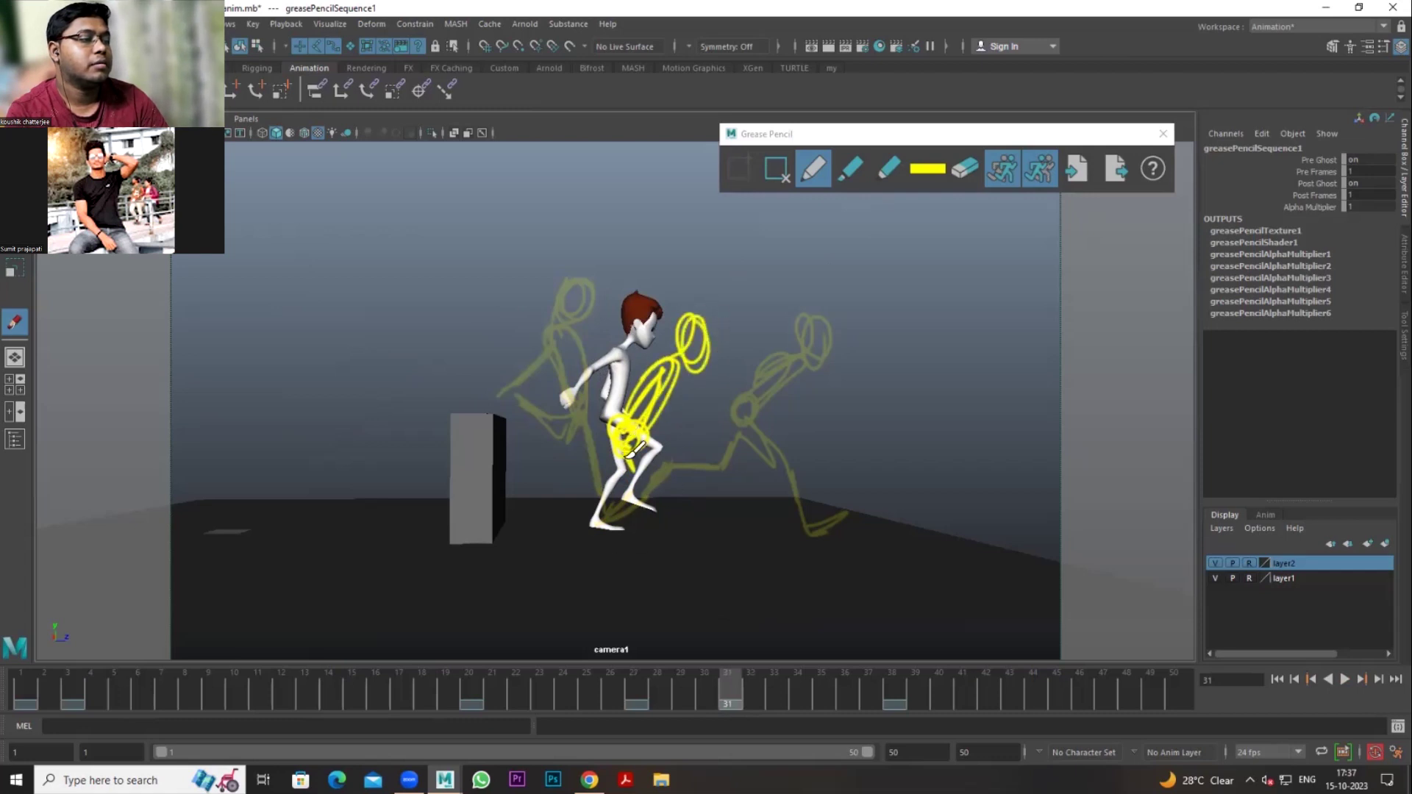
left_click_drag(624, 502, 627, 536)
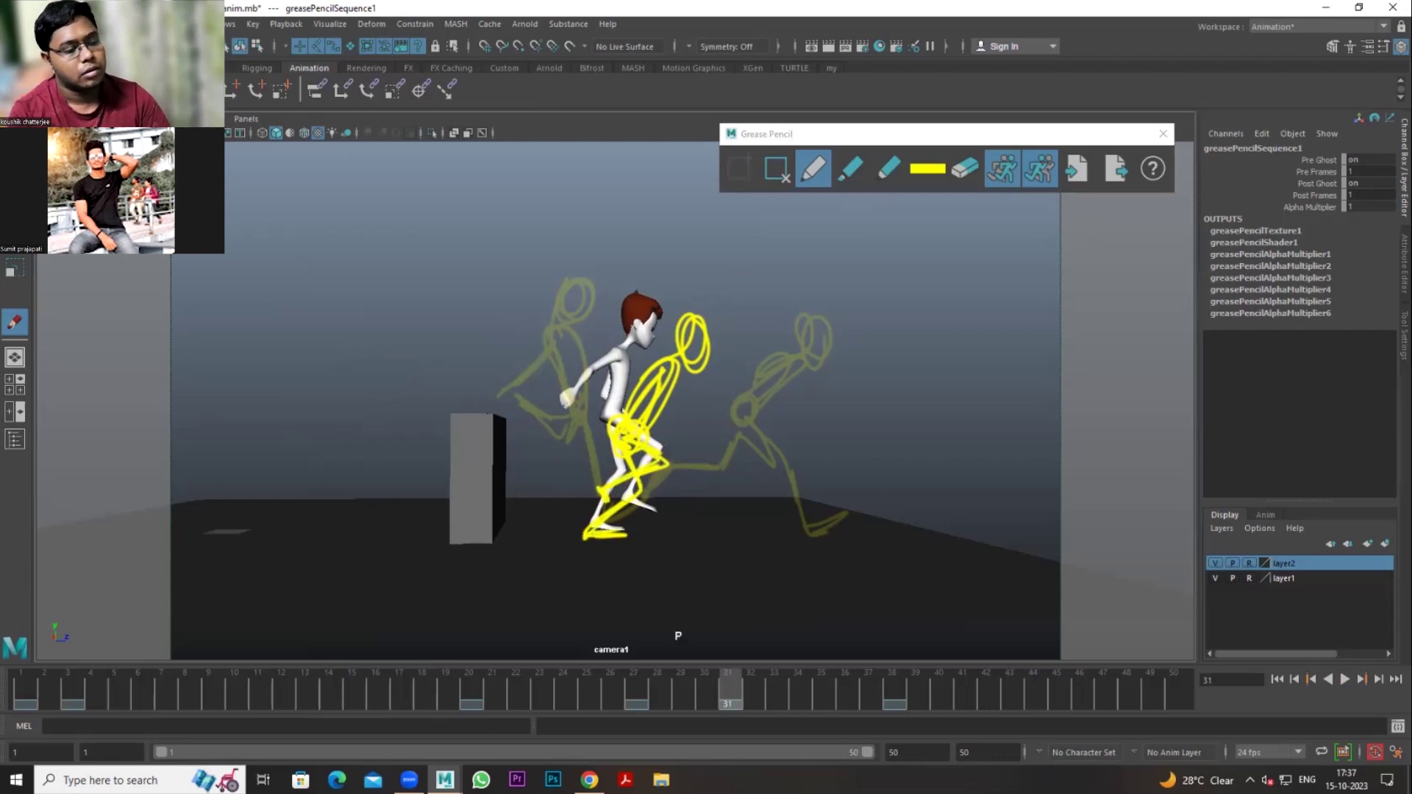
left_click_drag(624, 696, 815, 689)
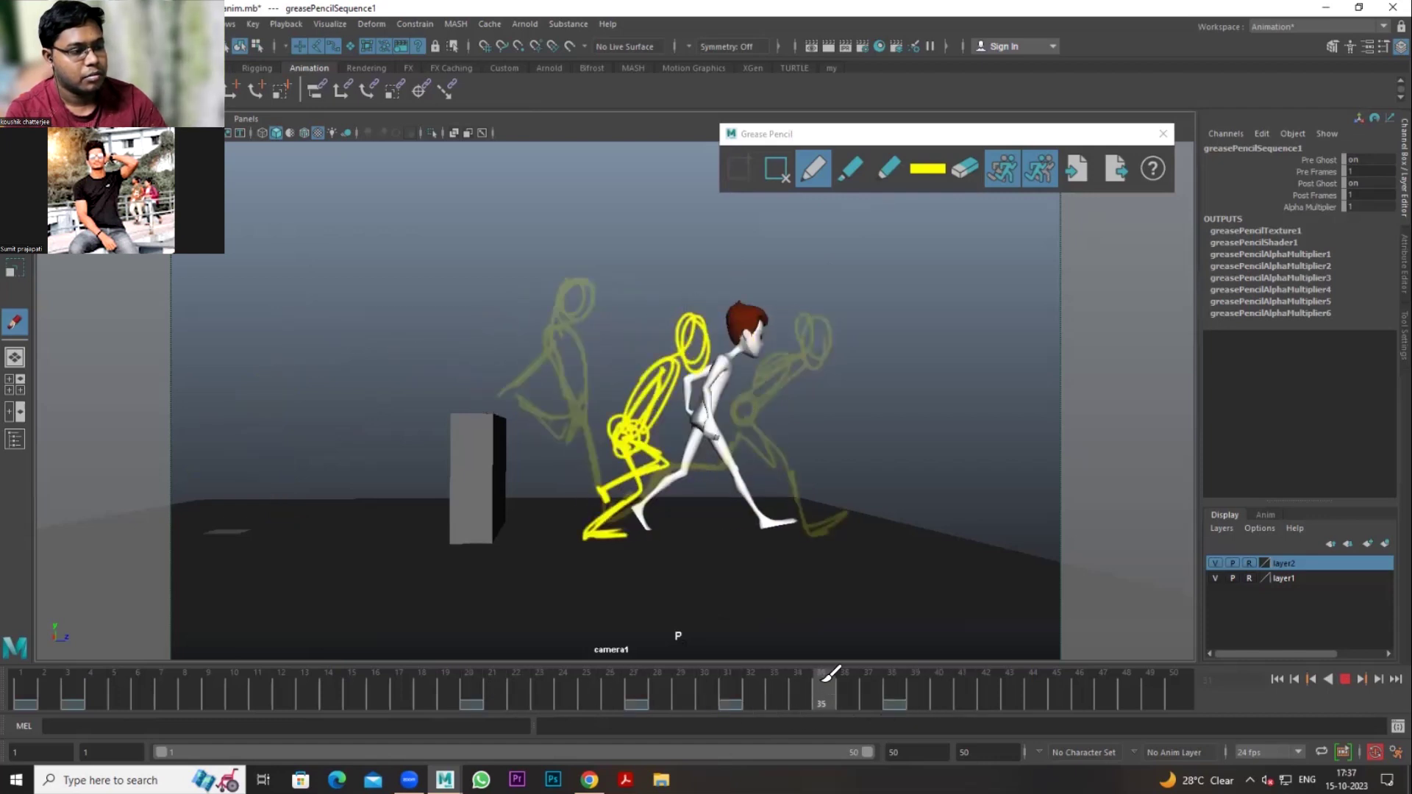
Step: Sketch the back leg, torso, head and front foot on a new frame 35
left_click(739, 170)
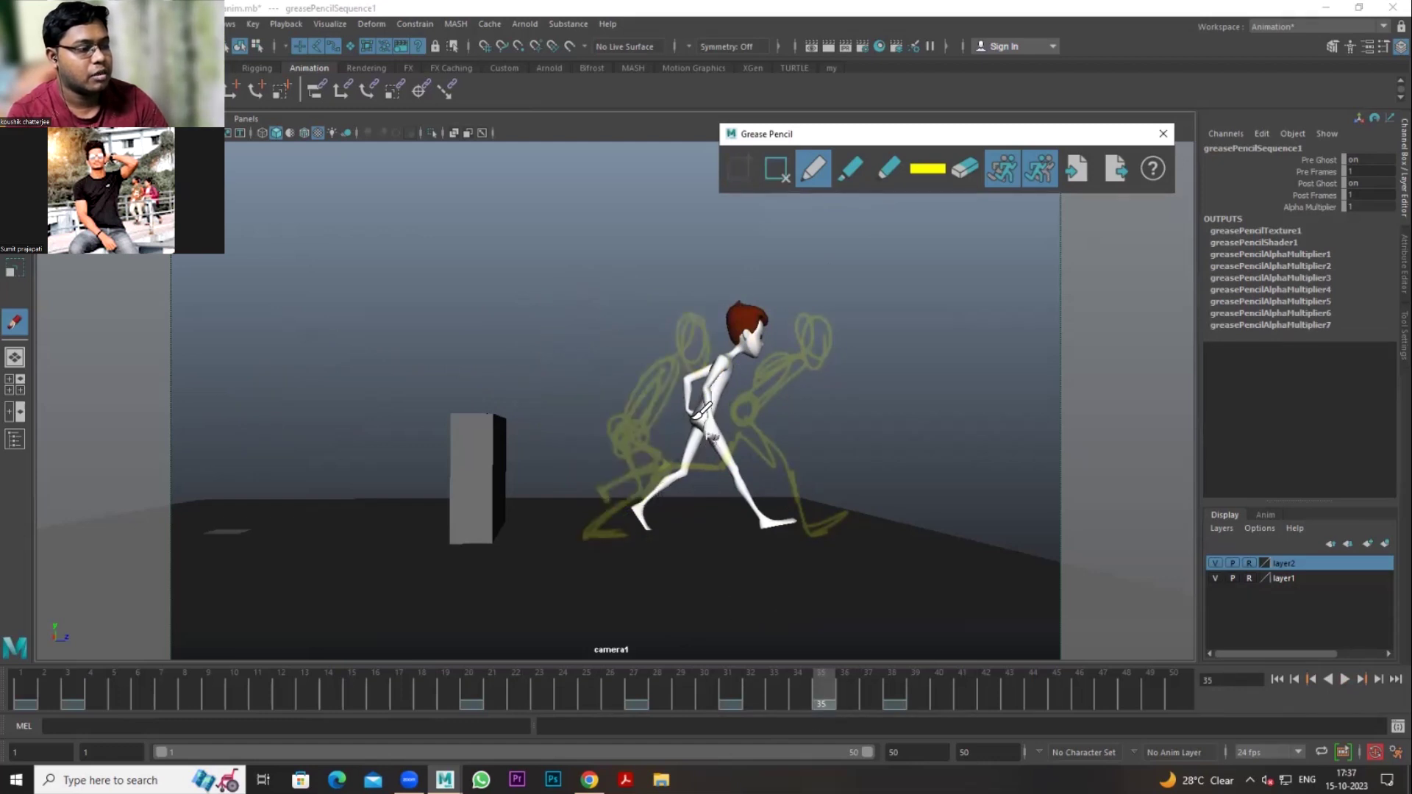
left_click_drag(599, 526, 612, 526)
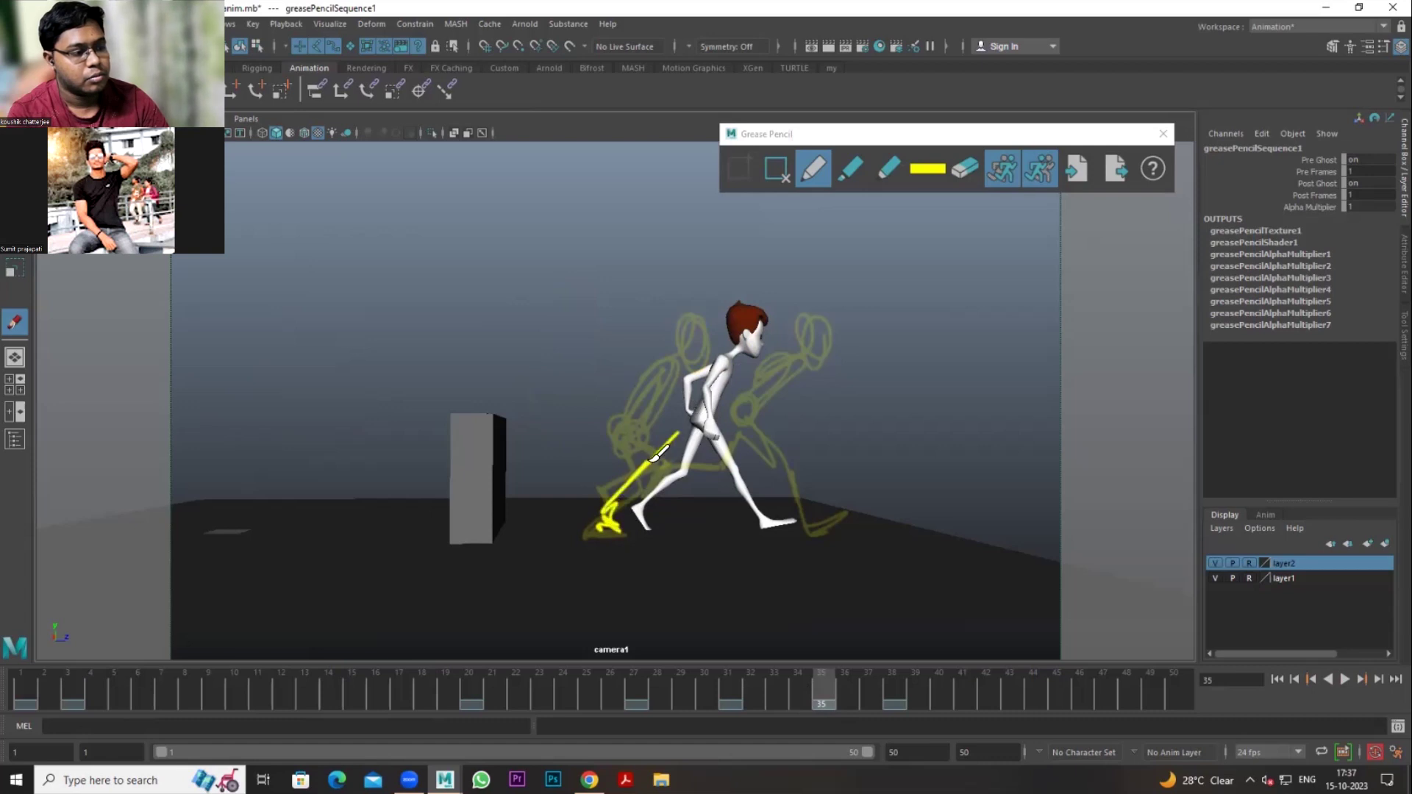
left_click_drag(718, 485, 681, 503)
mouse_move(673, 427)
left_mouse_down()
mouse_move(758, 316)
mouse_move(739, 327)
mouse_move(757, 327)
left_mouse_up()
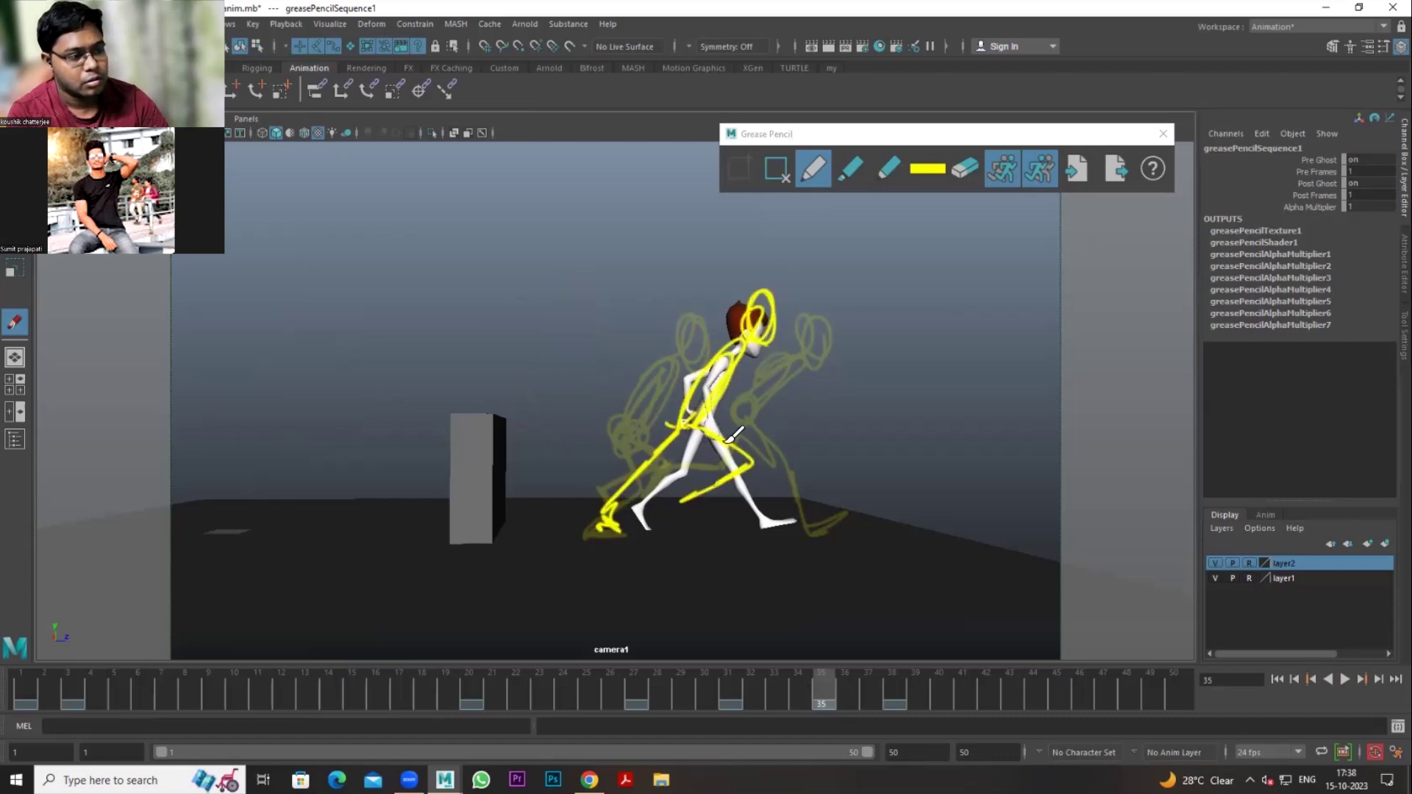
left_click_drag(685, 501, 705, 498)
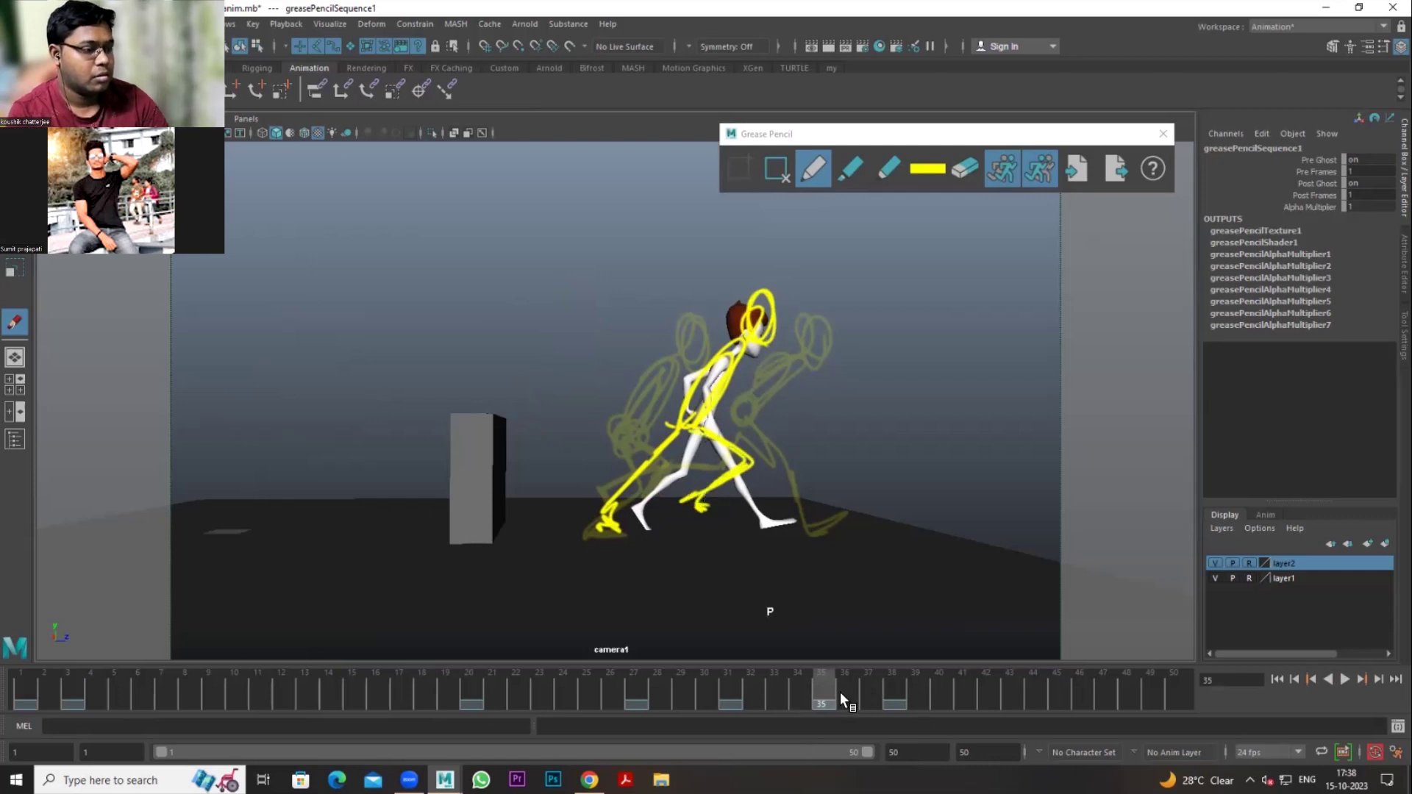
mouse_move(677, 690)
left_mouse_down()
mouse_move(925, 691)
mouse_move(395, 664)
mouse_move(93, 695)
mouse_move(7, 688)
mouse_move(116, 712)
mouse_move(243, 692)
left_mouse_up()
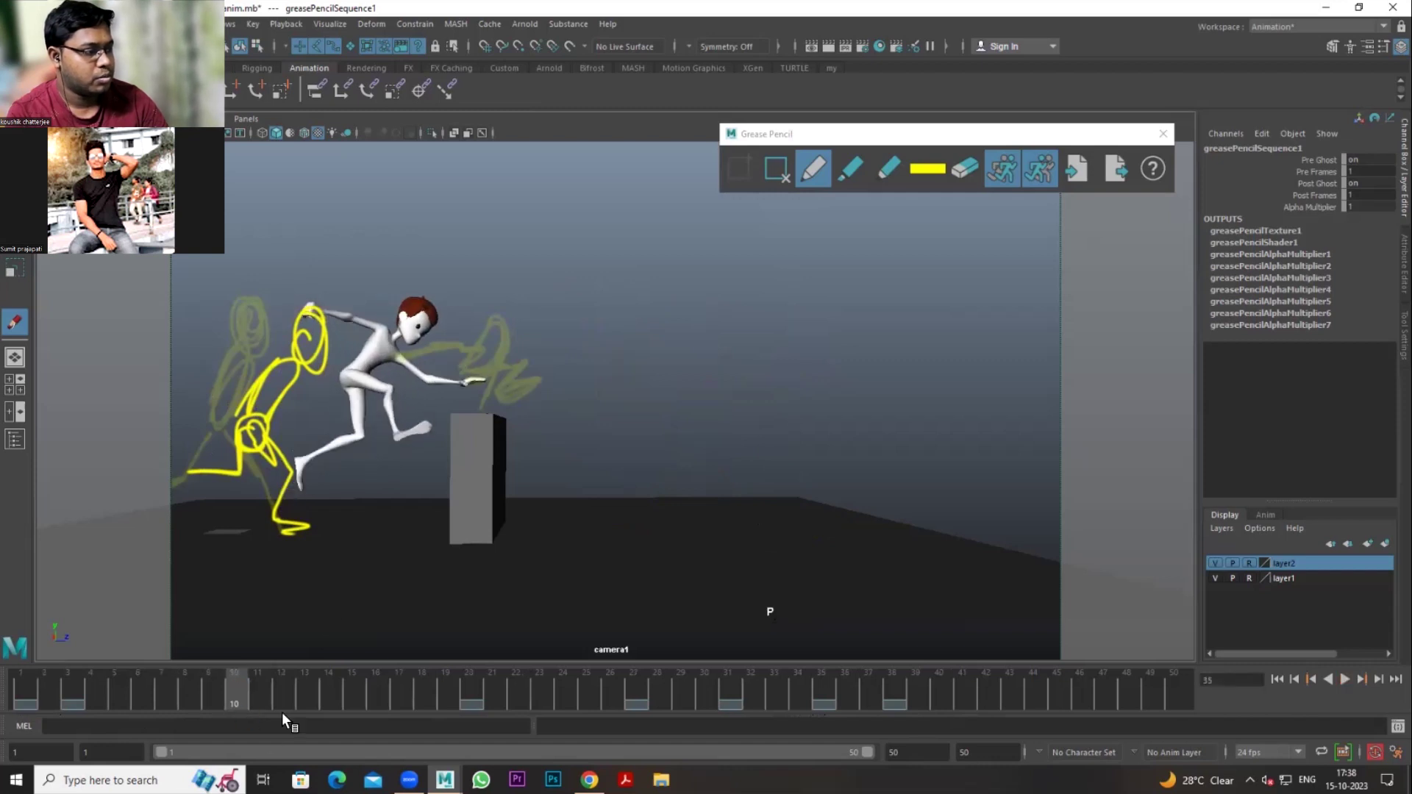
Step: Sketch the crouched approach pose's leg, torso and head on a new frame 10
left_click(735, 164)
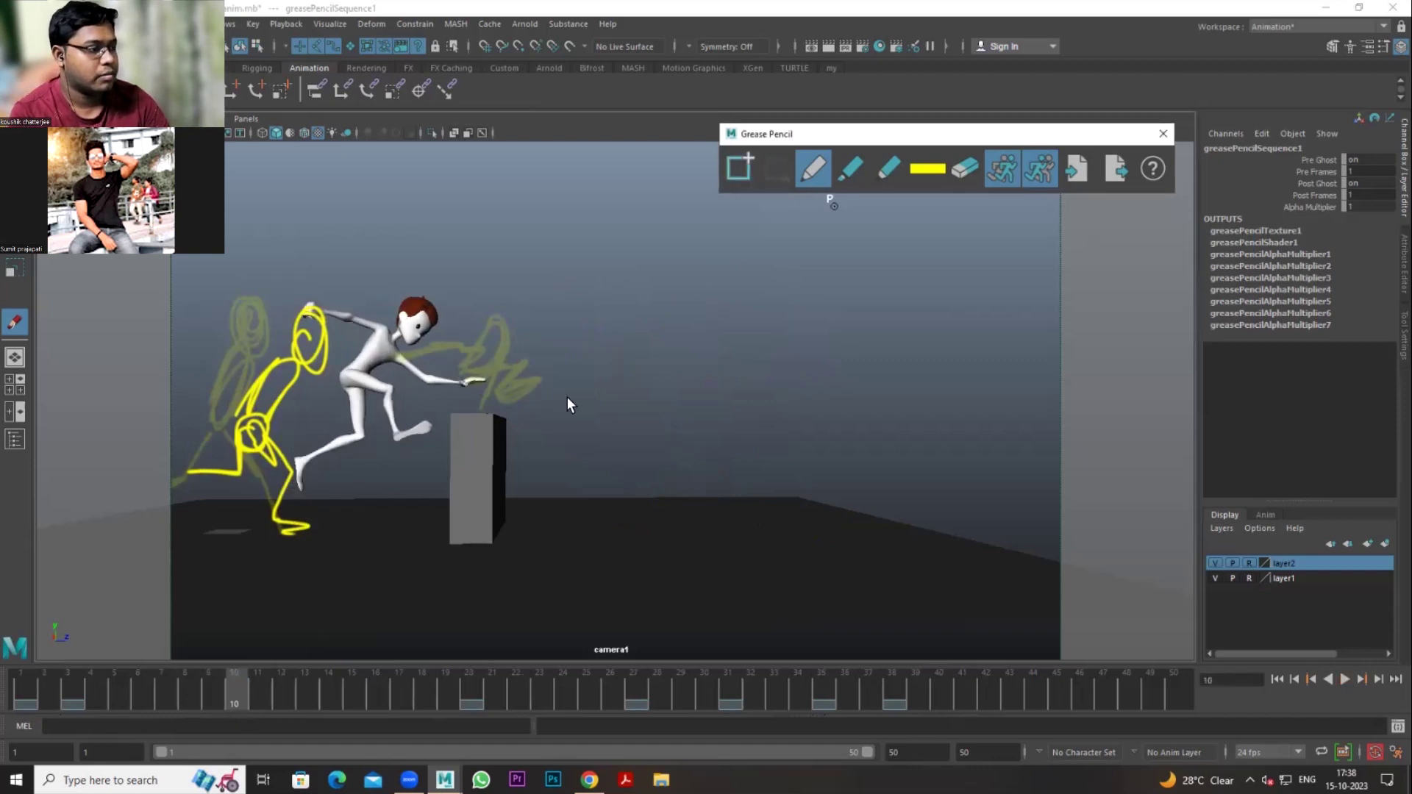
left_click_drag(277, 516, 312, 527)
mouse_move(322, 458)
left_mouse_down()
mouse_move(291, 499)
mouse_move(377, 401)
mouse_move(345, 383)
mouse_move(404, 356)
mouse_move(372, 394)
mouse_move(401, 408)
mouse_move(346, 445)
mouse_move(357, 463)
left_mouse_up()
mouse_move(364, 401)
left_mouse_down()
mouse_move(430, 335)
mouse_move(416, 325)
left_mouse_up()
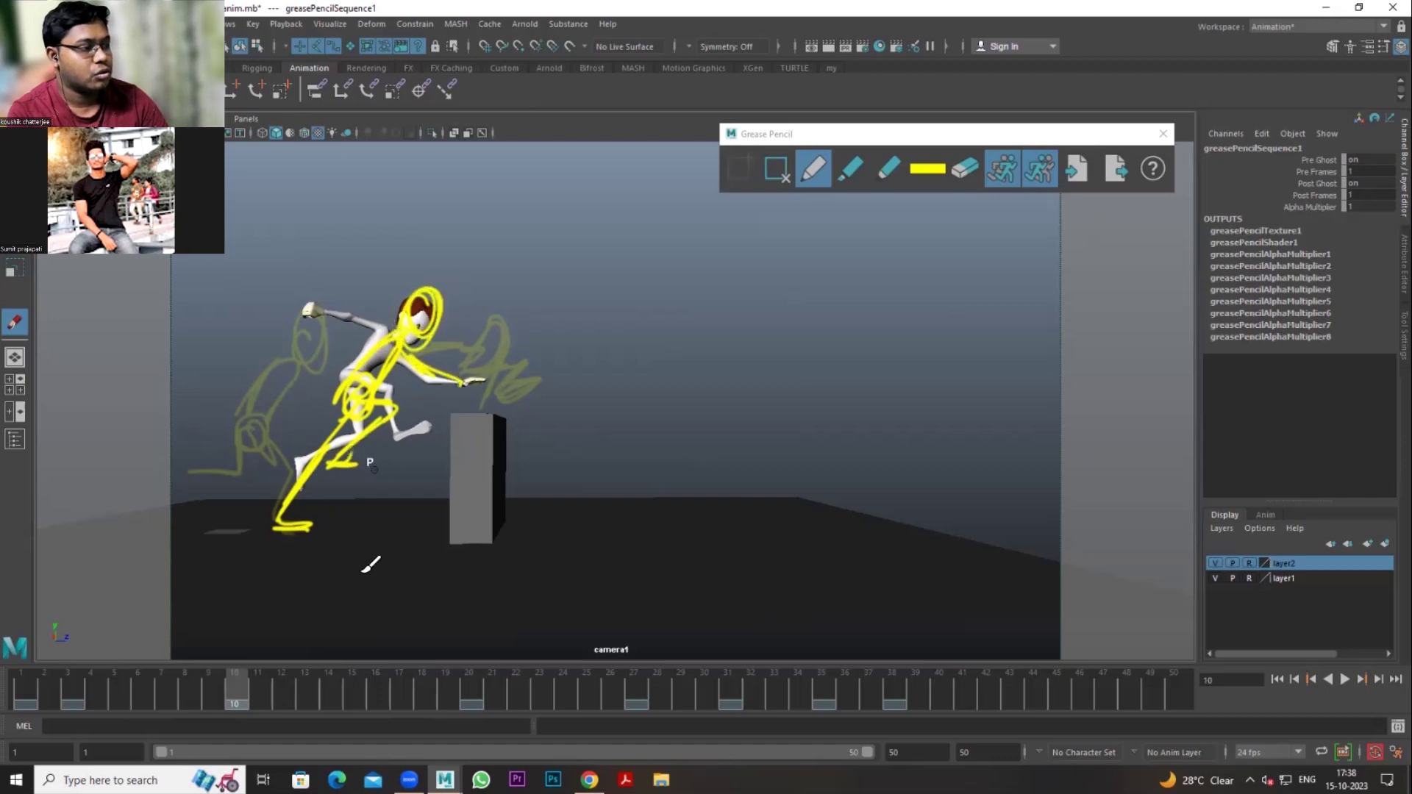
mouse_move(223, 679)
left_mouse_down()
mouse_move(78, 673)
mouse_move(253, 703)
mouse_move(978, 684)
left_mouse_up()
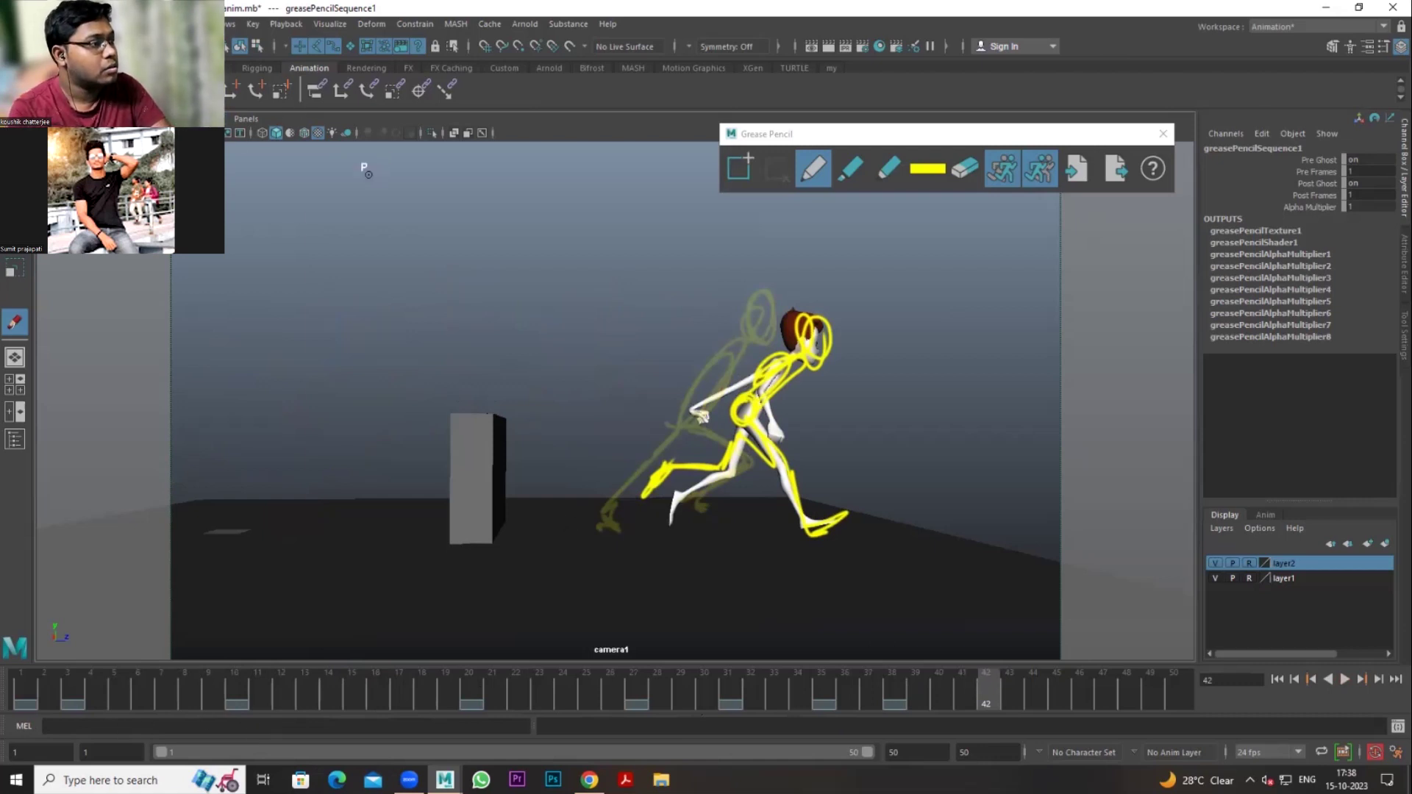
left_click(169, 118)
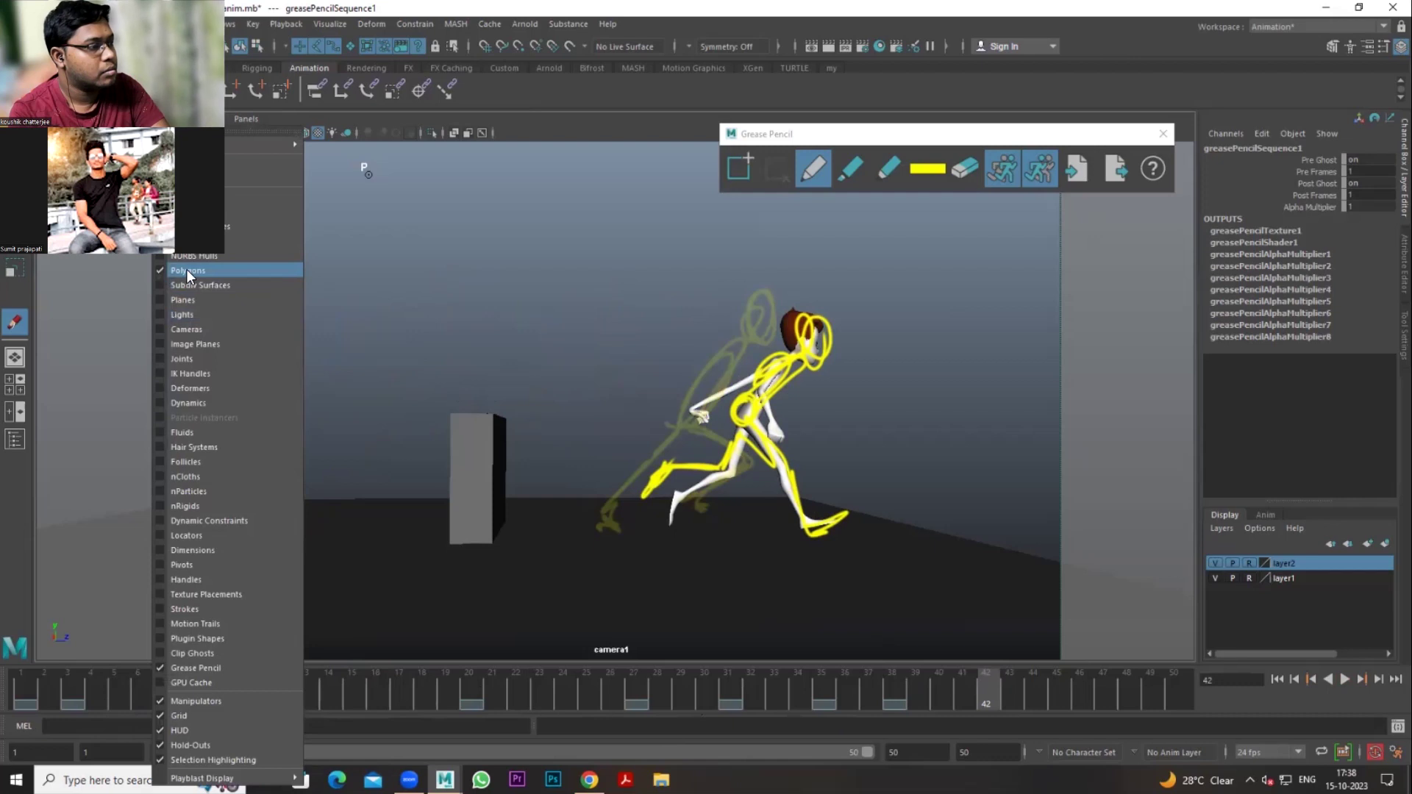
Step: Hide polygon meshes so only sketches show, then play and scrub the sequence to frame 15
left_click(187, 269)
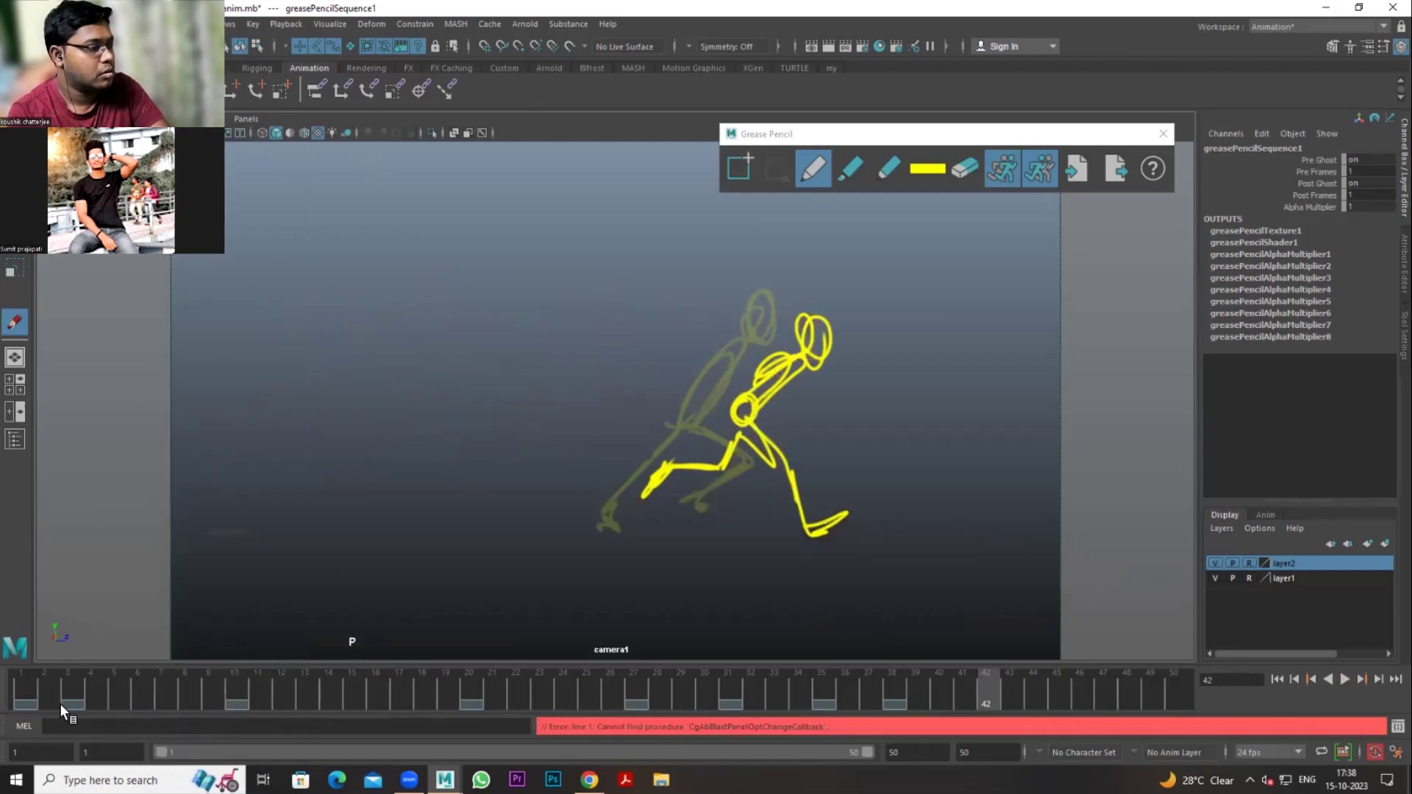
left_click(40, 700)
key("alt+v")
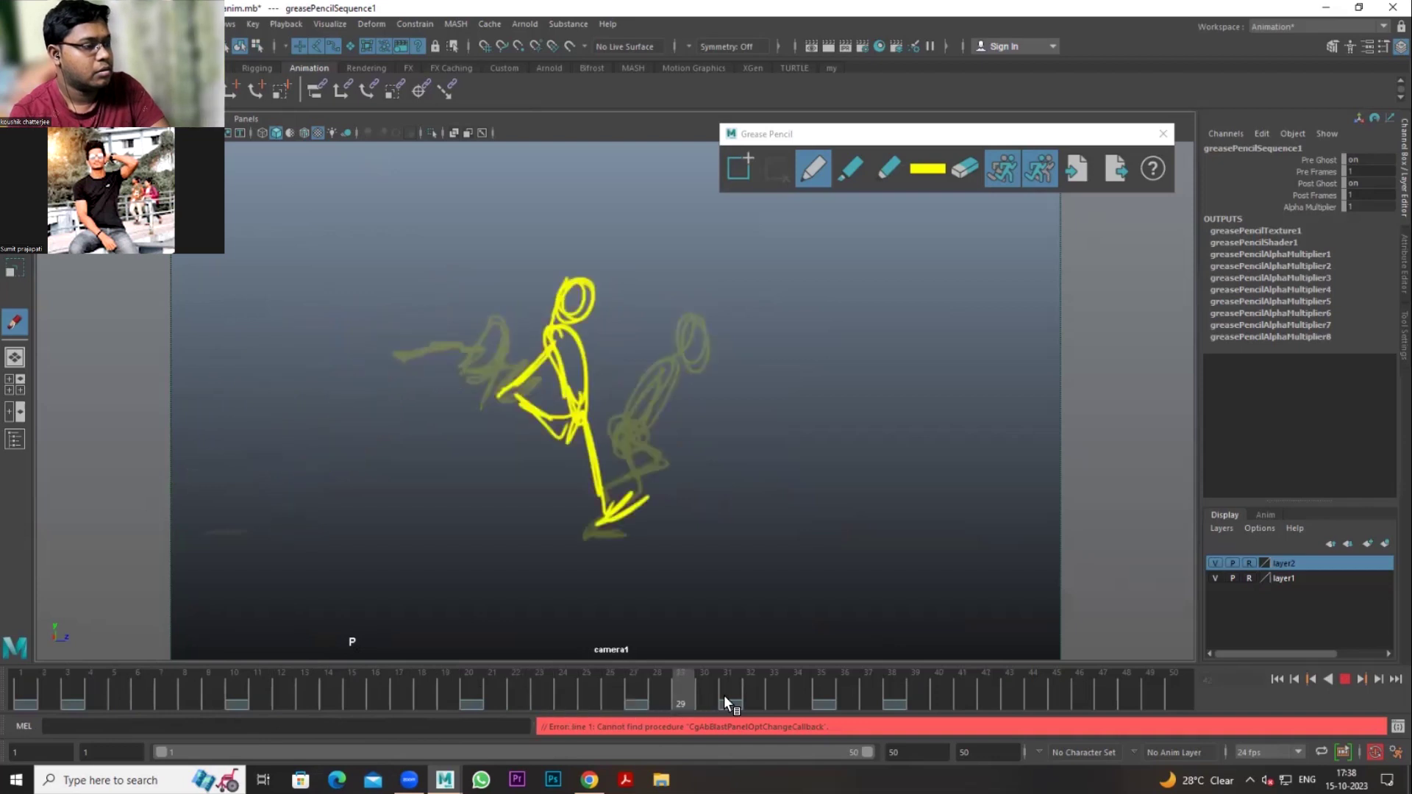
mouse_move(1033, 689)
left_mouse_down()
mouse_move(557, 676)
mouse_move(165, 708)
left_mouse_up()
mouse_move(63, 695)
left_mouse_down()
mouse_move(8, 694)
mouse_move(120, 707)
left_mouse_up()
mouse_move(246, 694)
left_mouse_down()
mouse_move(548, 708)
mouse_move(751, 696)
left_mouse_up()
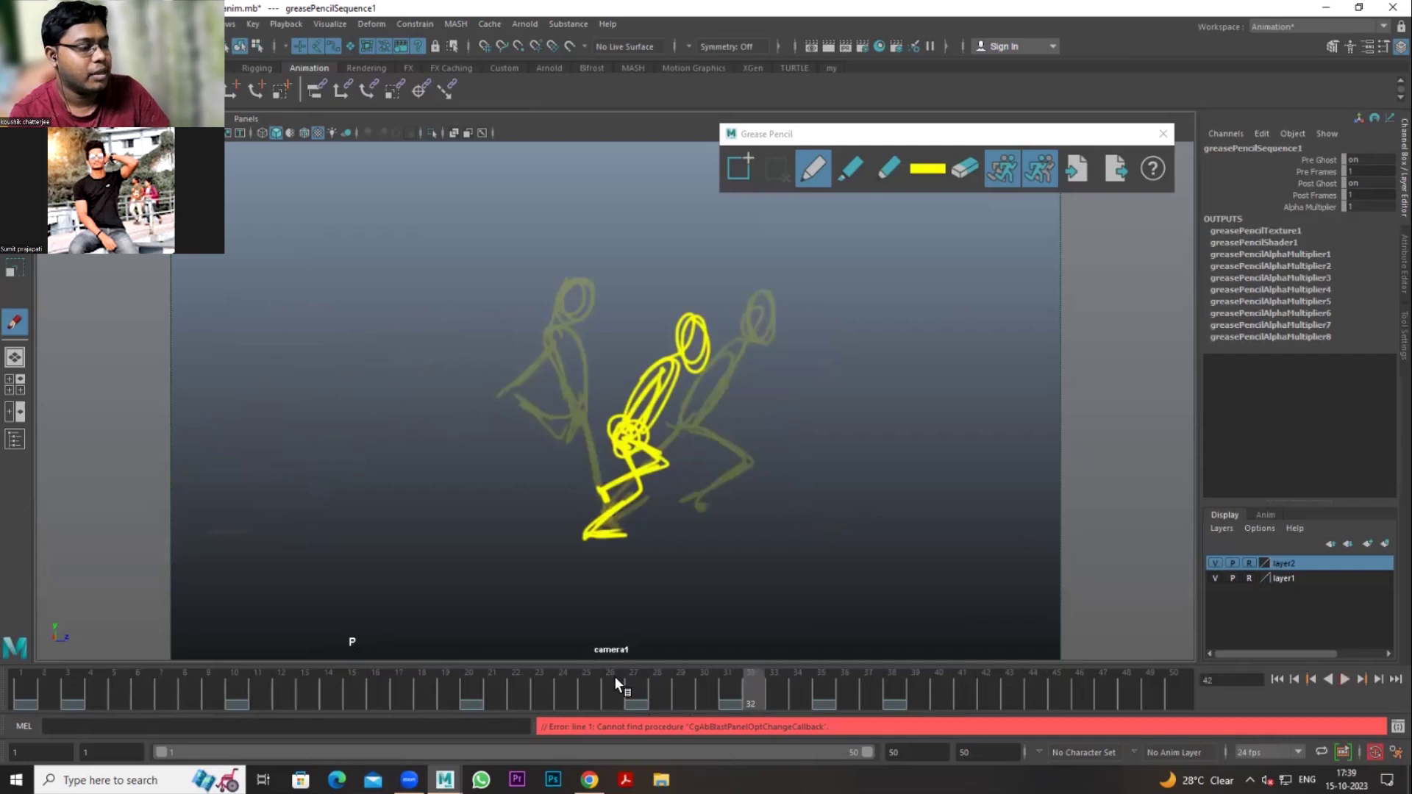
left_click_drag(279, 695, 361, 695)
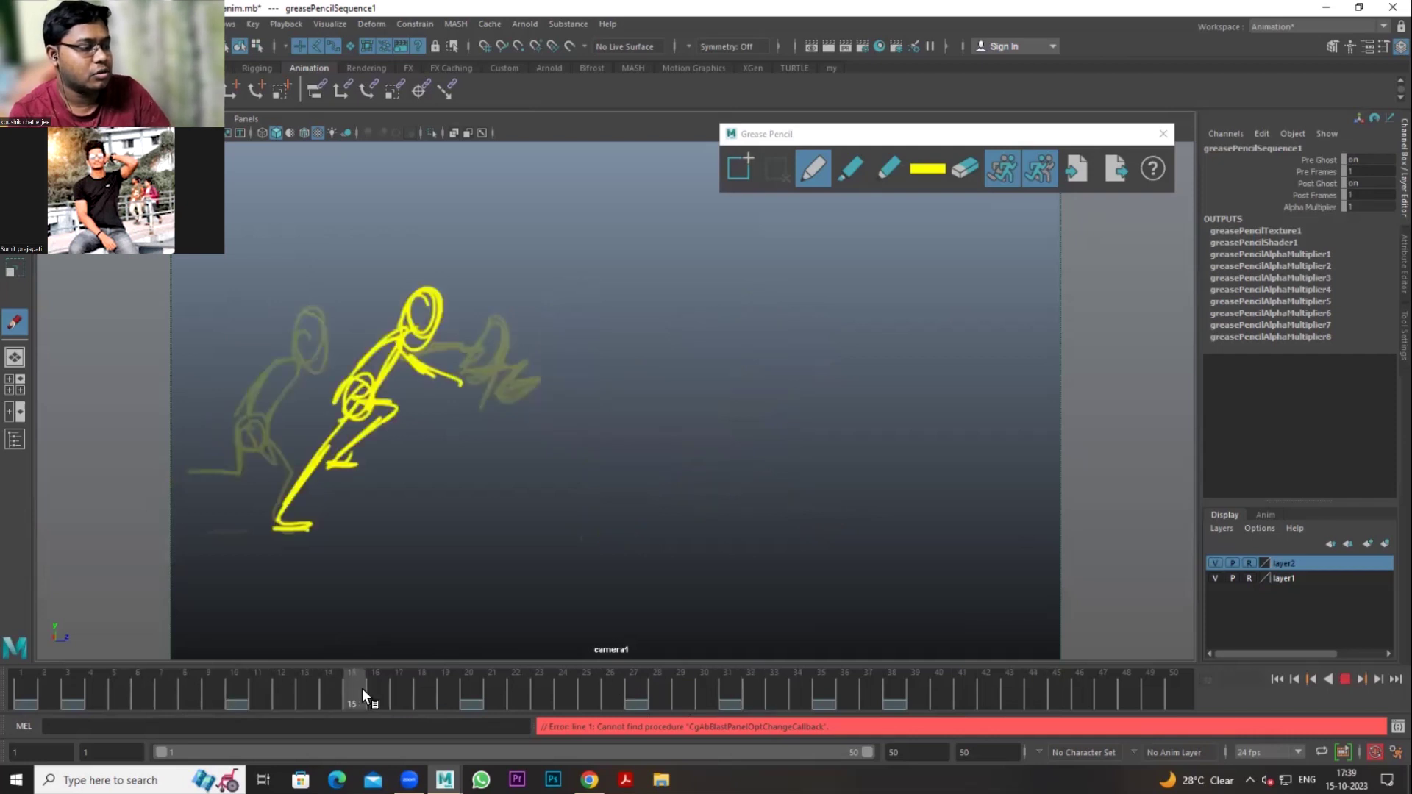
left_click(739, 168)
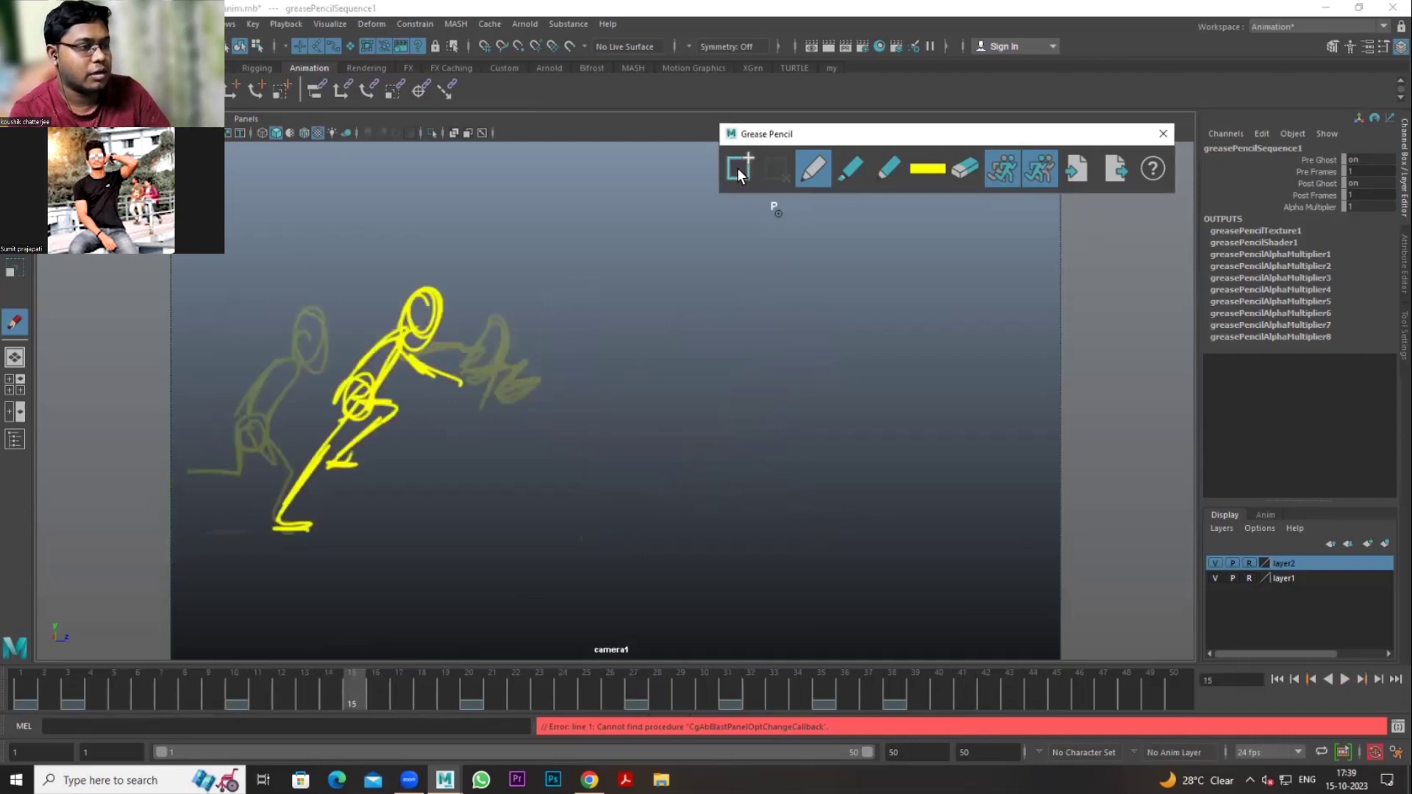
Step: Sketch the frame-15 torso, head, long back leg and front leg, comparing with frame 10
left_click(234, 696)
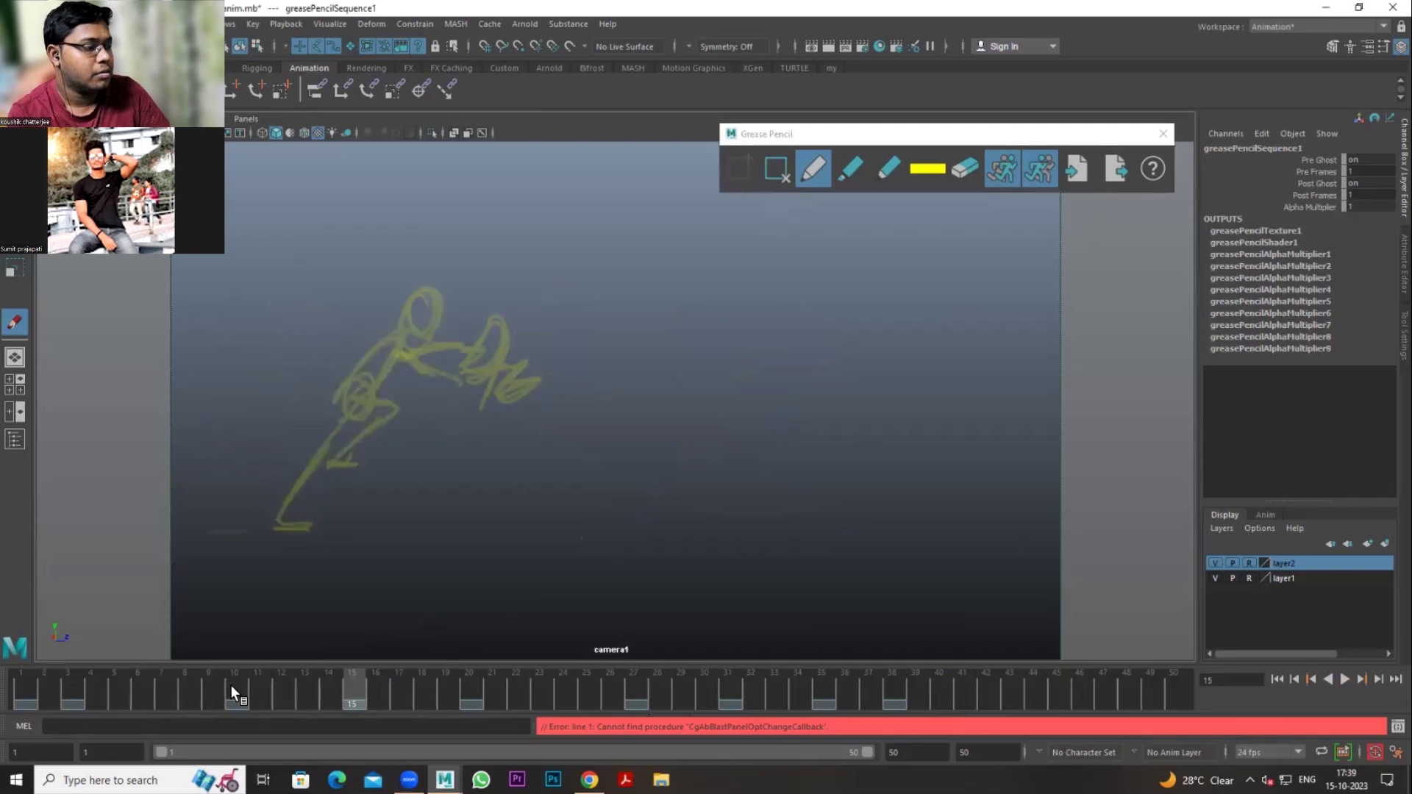
left_click(355, 696)
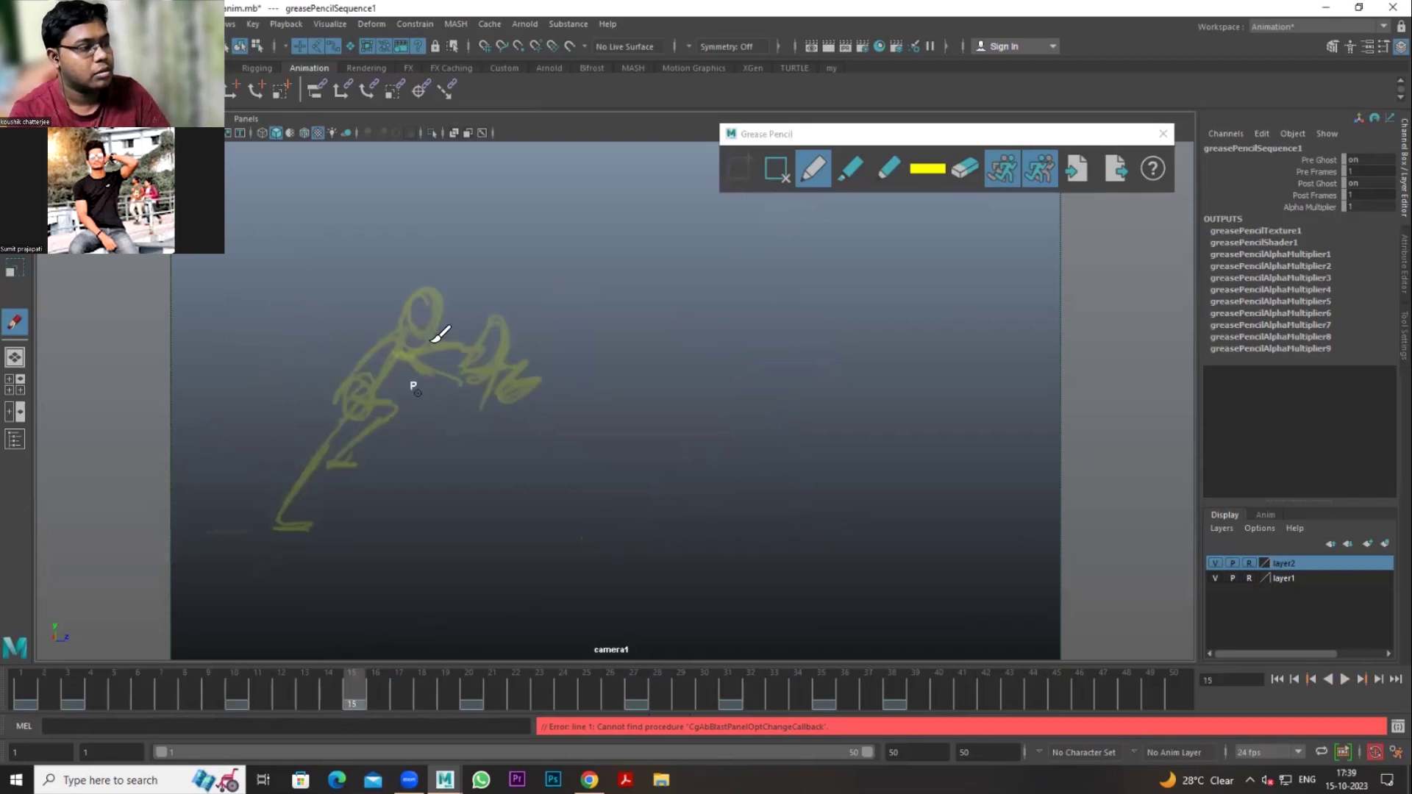
left_click_drag(412, 374, 416, 361)
mouse_move(465, 315)
left_mouse_down()
mouse_move(482, 306)
mouse_move(432, 371)
mouse_move(483, 306)
mouse_move(504, 303)
mouse_move(478, 316)
mouse_move(507, 353)
mouse_move(484, 388)
left_mouse_up()
left_click(237, 702)
left_click(355, 702)
left_click_drag(426, 384, 317, 489)
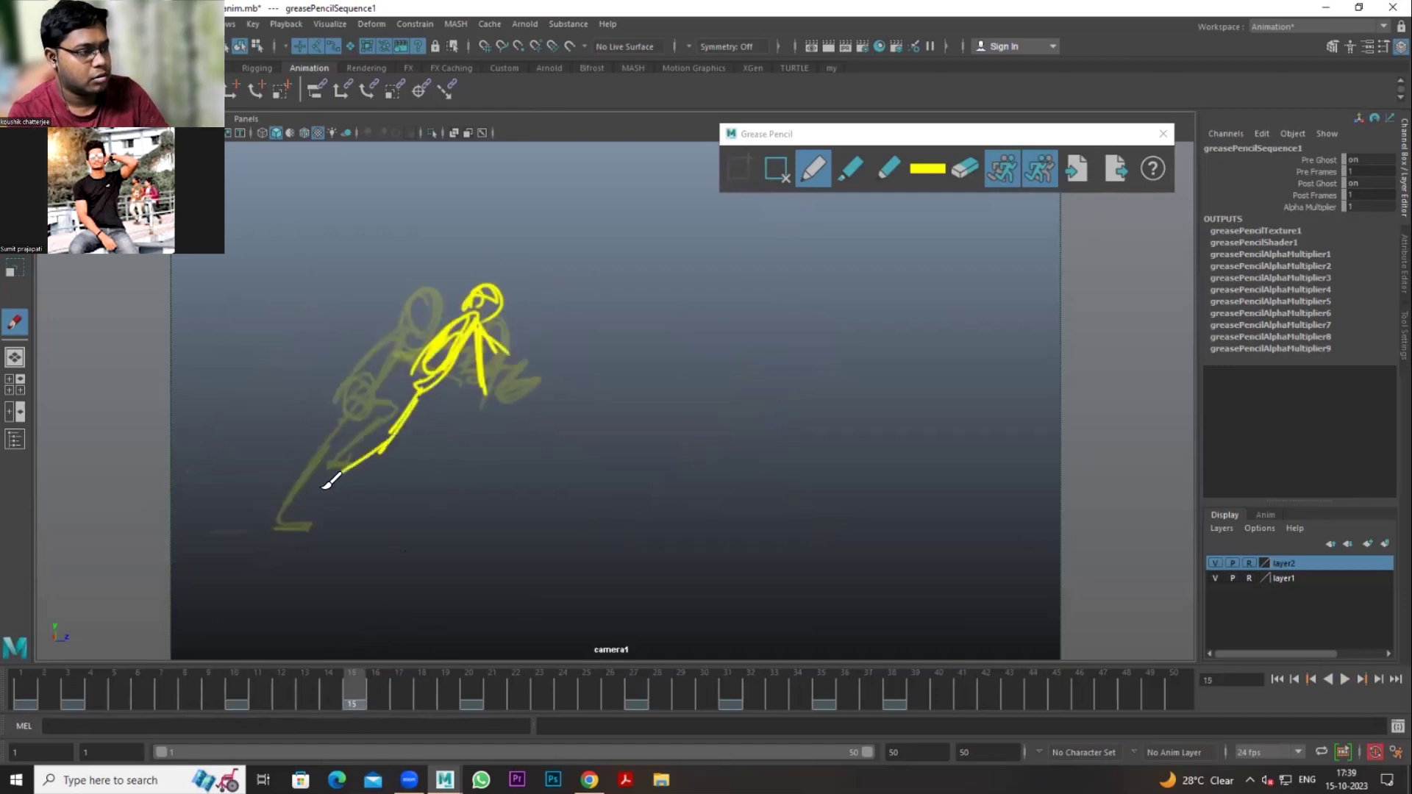
left_click_drag(484, 391, 437, 418)
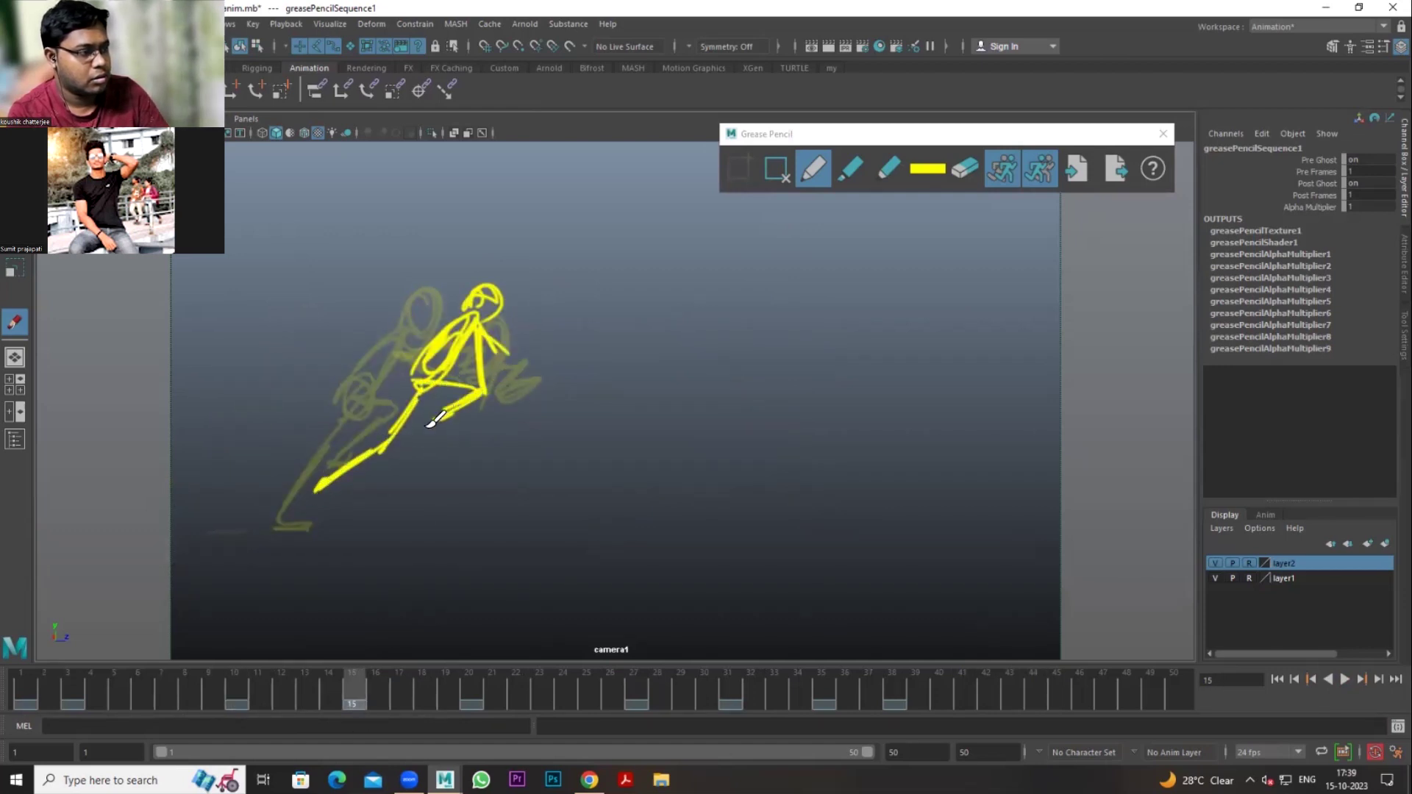
Step: Check the pose against the reference video in a split view, then return to frame 15
key("space")
mouse_move(191, 690)
left_mouse_down()
mouse_move(298, 704)
mouse_move(544, 695)
mouse_move(231, 701)
left_mouse_up()
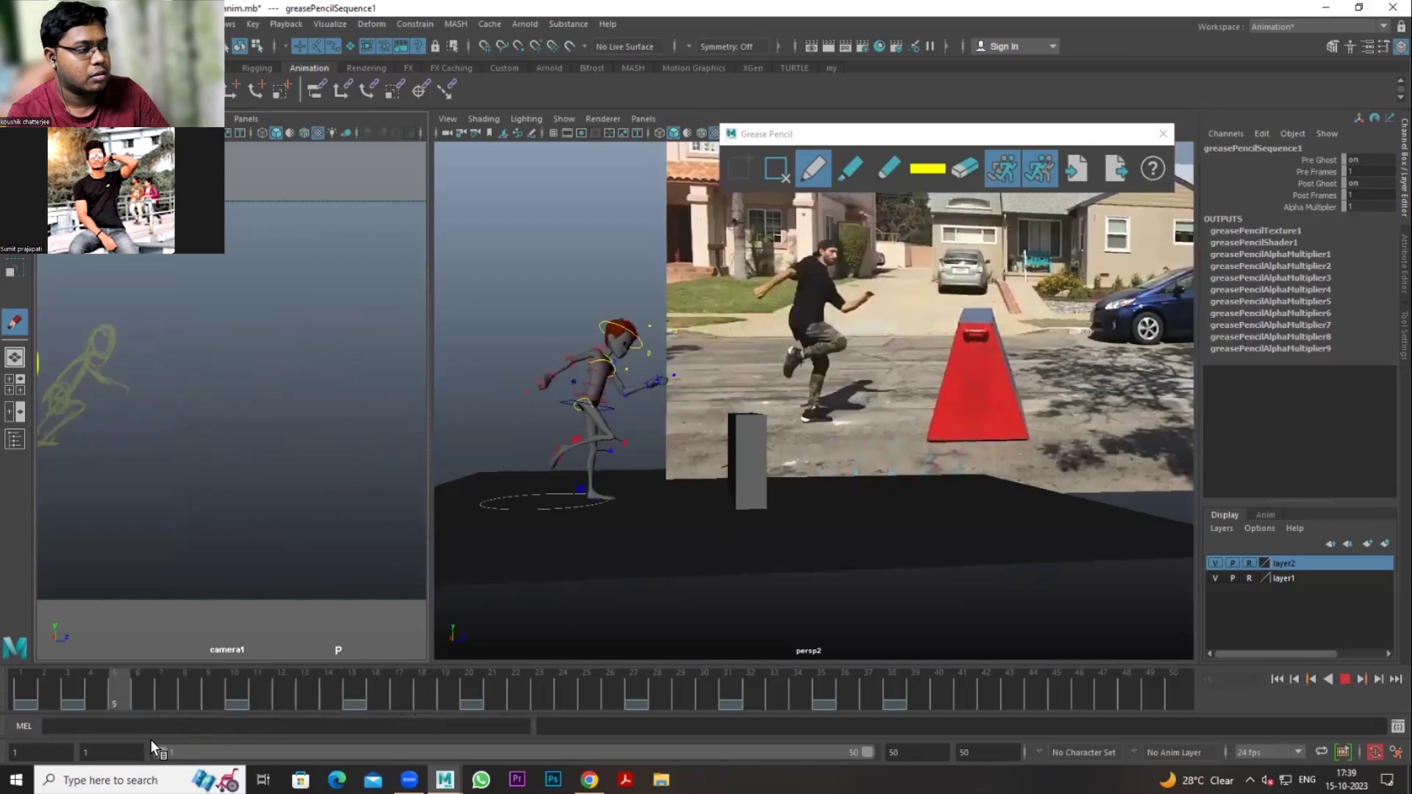
key("space")
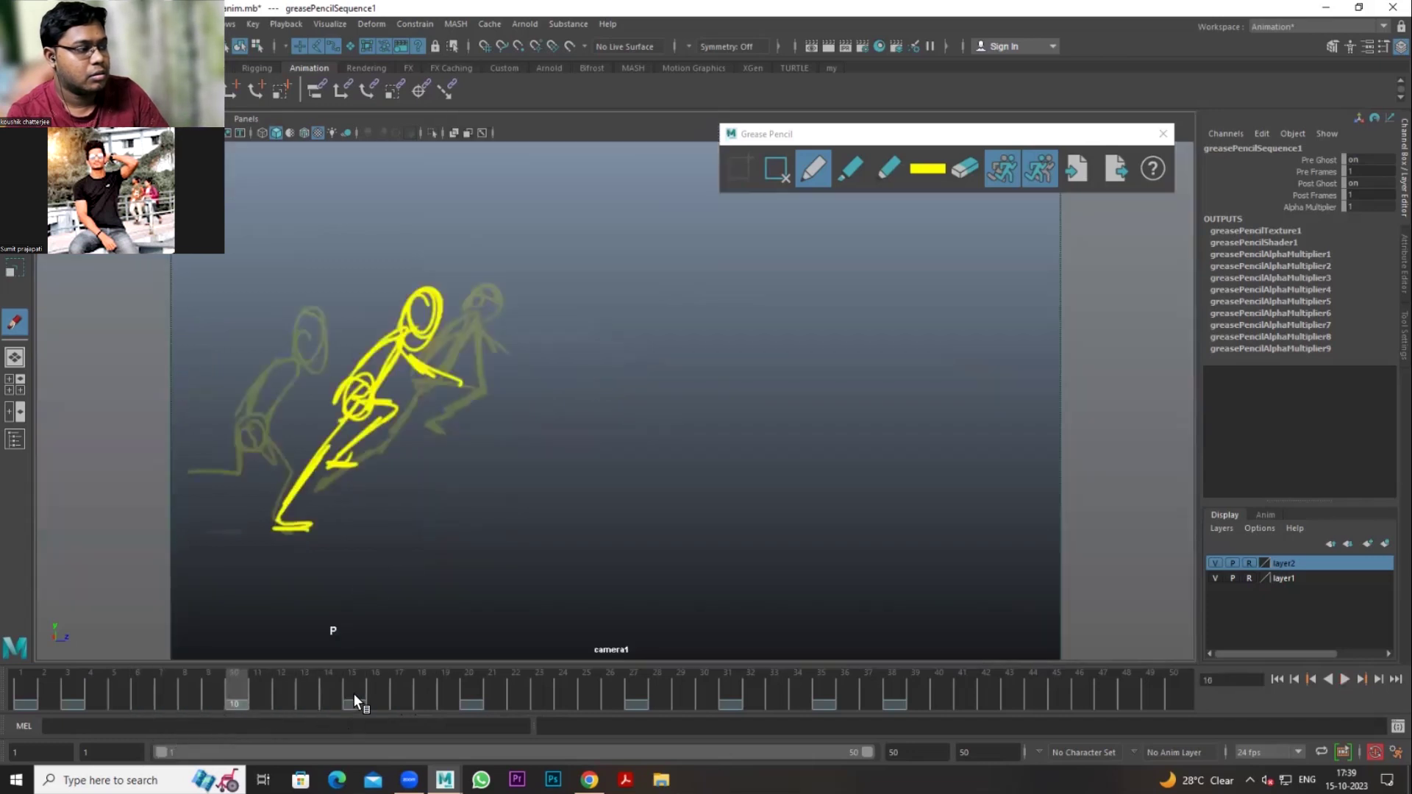
left_click(354, 694)
left_click(471, 694)
left_click(357, 688)
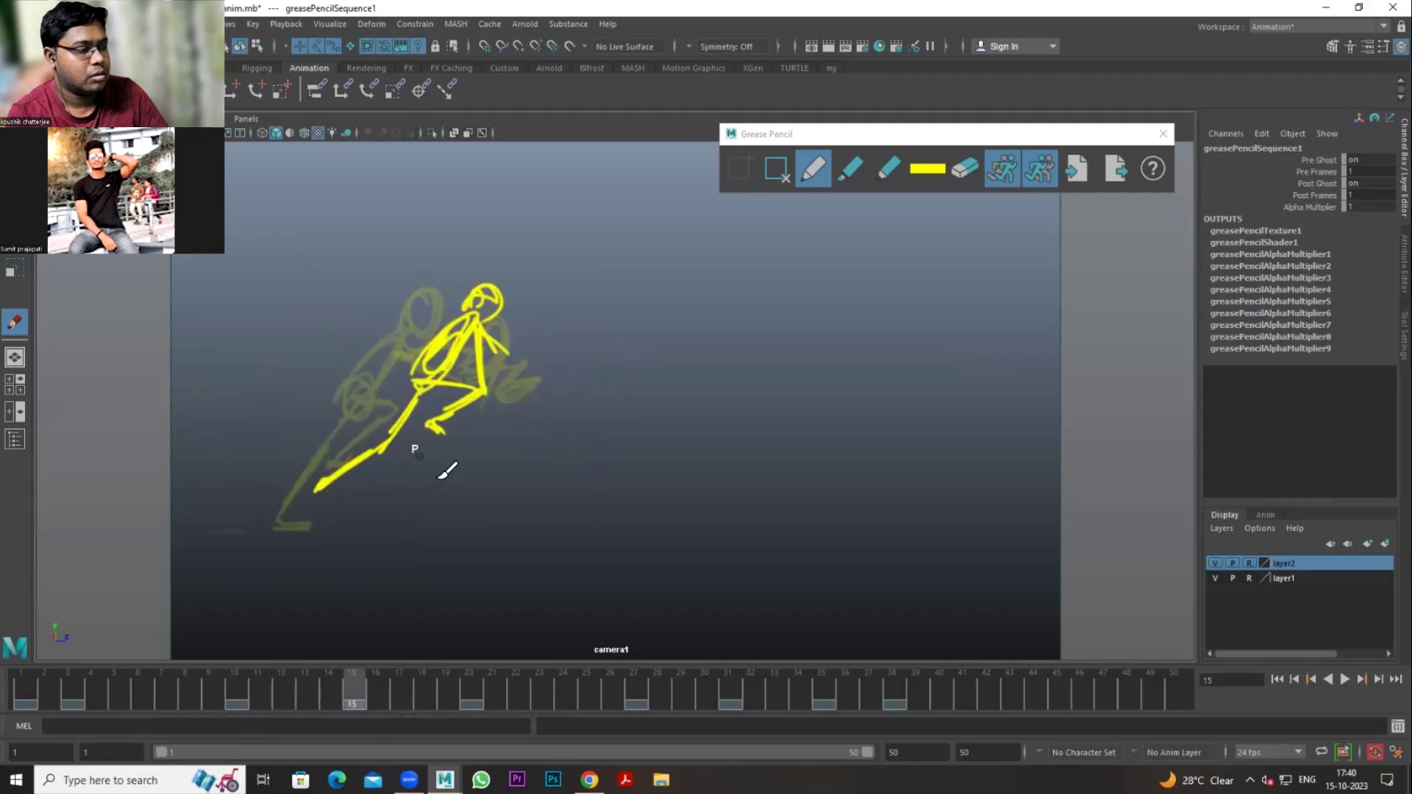
Step: Erase the stray foot strokes, redraw the torso stroke, and play back the sketches
left_click(964, 169)
left_click_drag(430, 425, 457, 419)
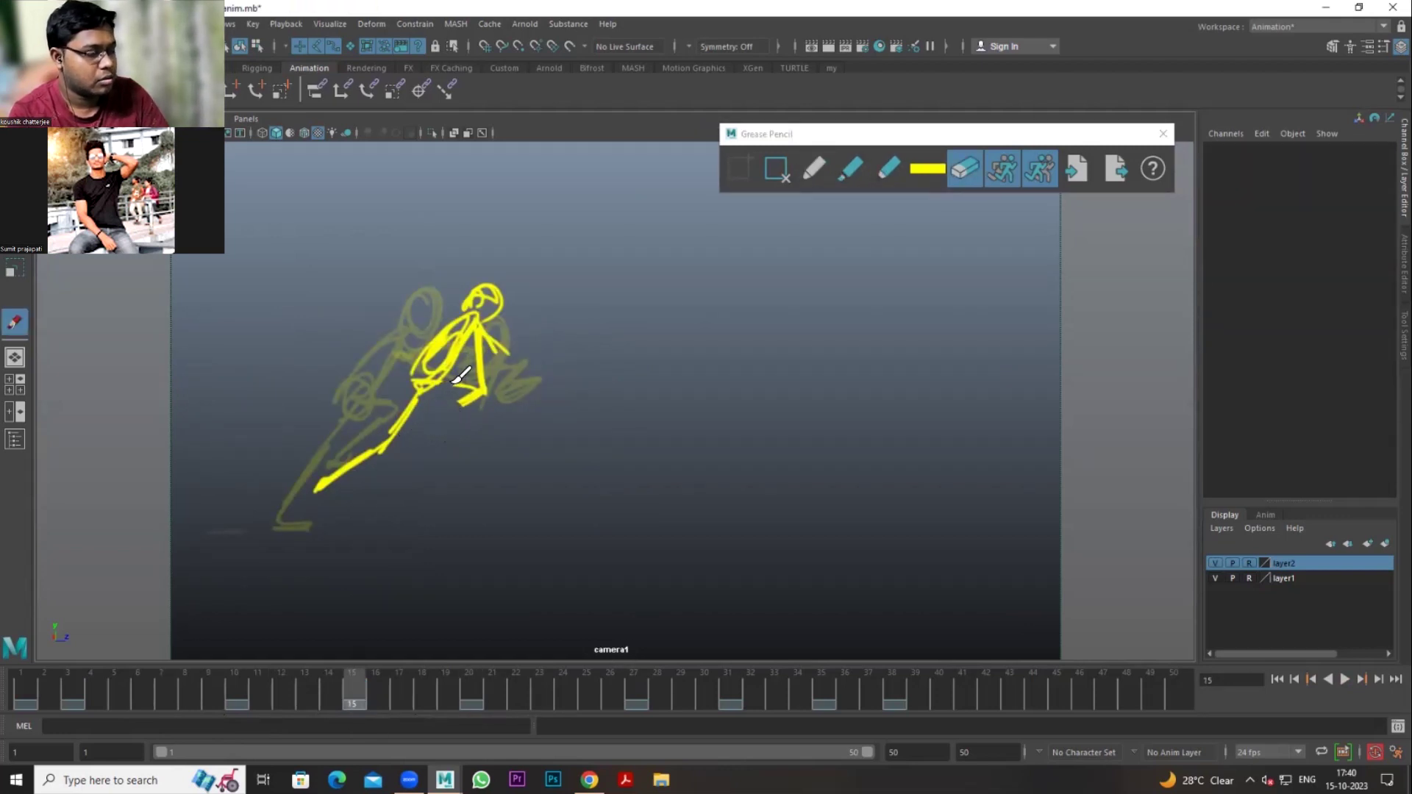
left_click_drag(459, 376, 471, 404)
left_click(810, 180)
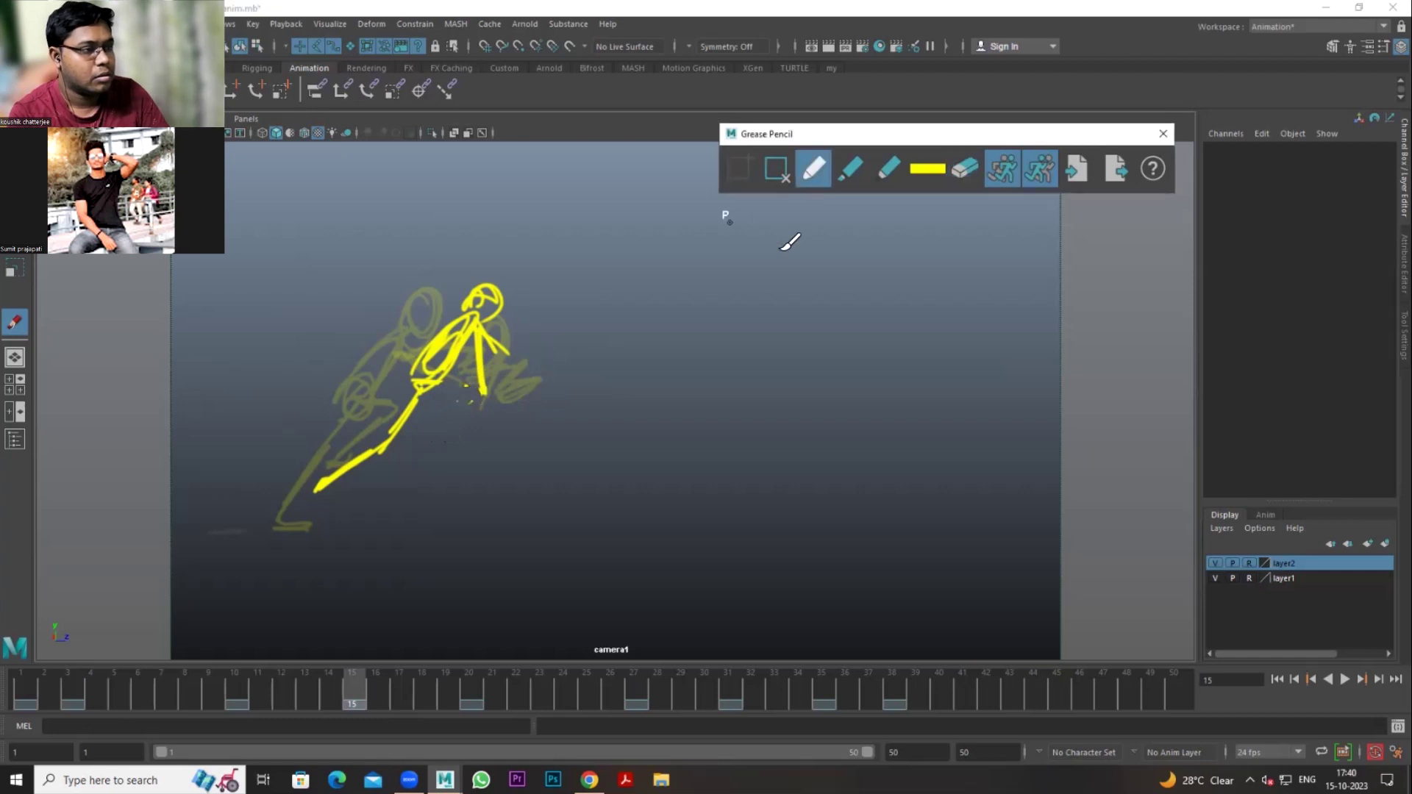
mouse_move(416, 379)
left_mouse_down()
mouse_move(498, 347)
mouse_move(524, 392)
left_mouse_up()
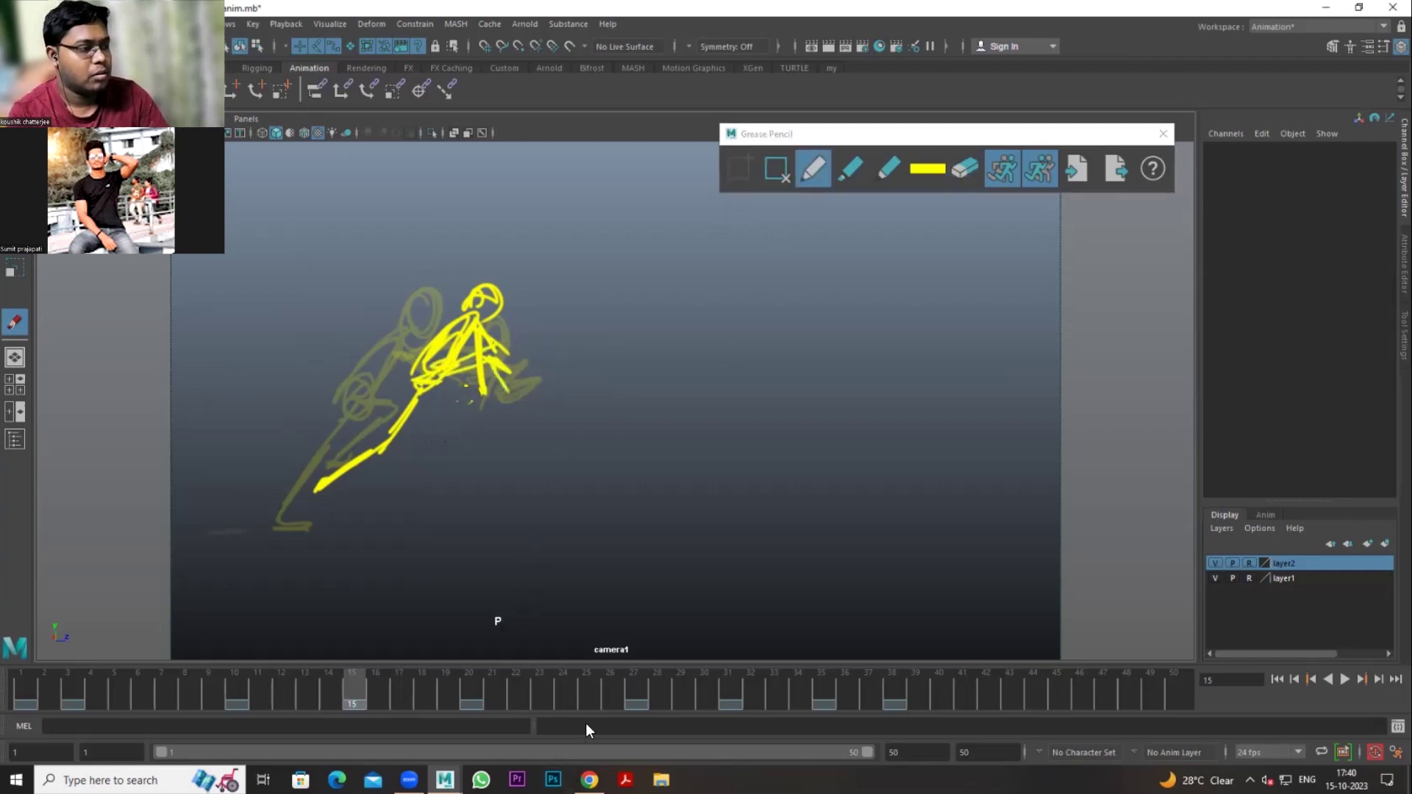
left_click(242, 688)
key("alt+v")
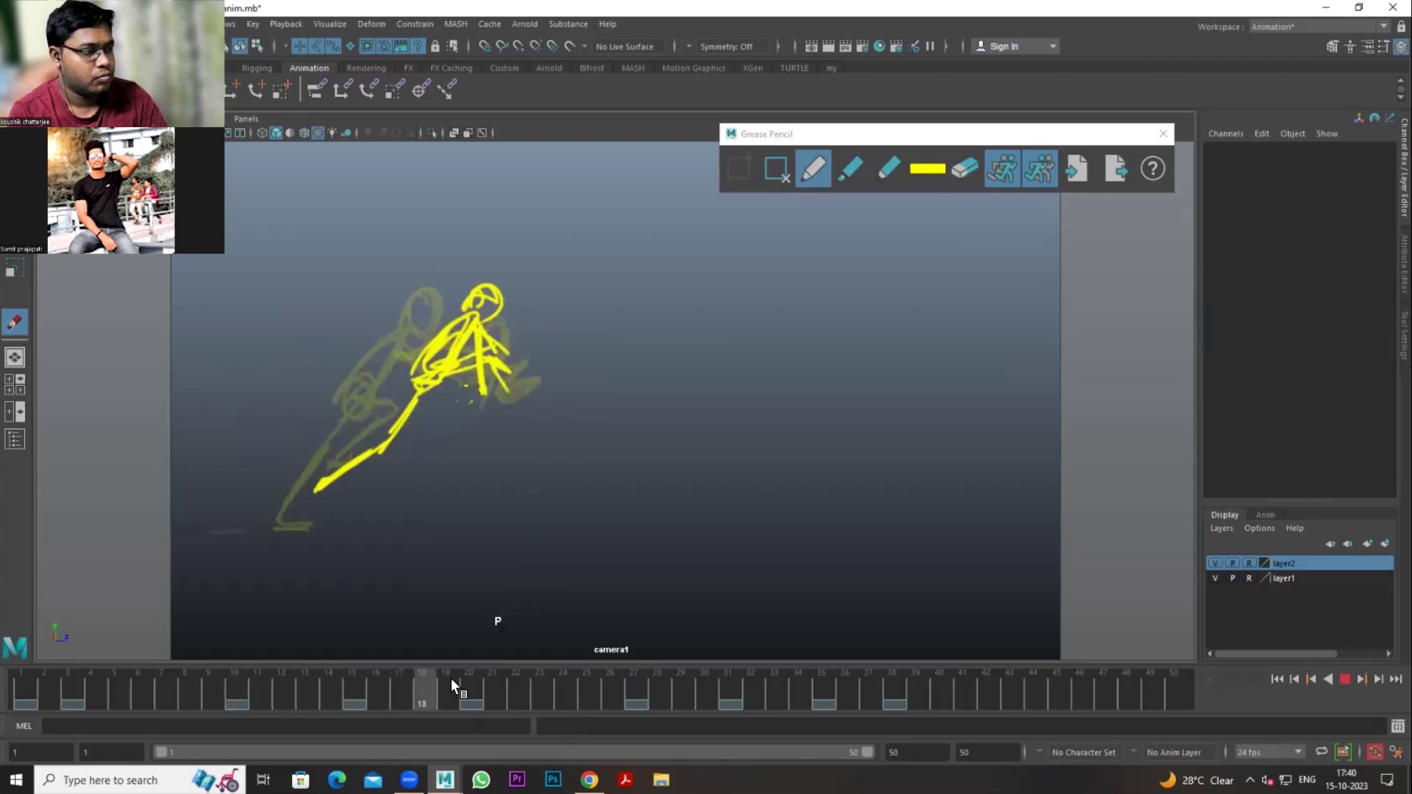
Step: Stop playback and compare frames 19, 20 and 27 before settling on frame 24
left_click(706, 697)
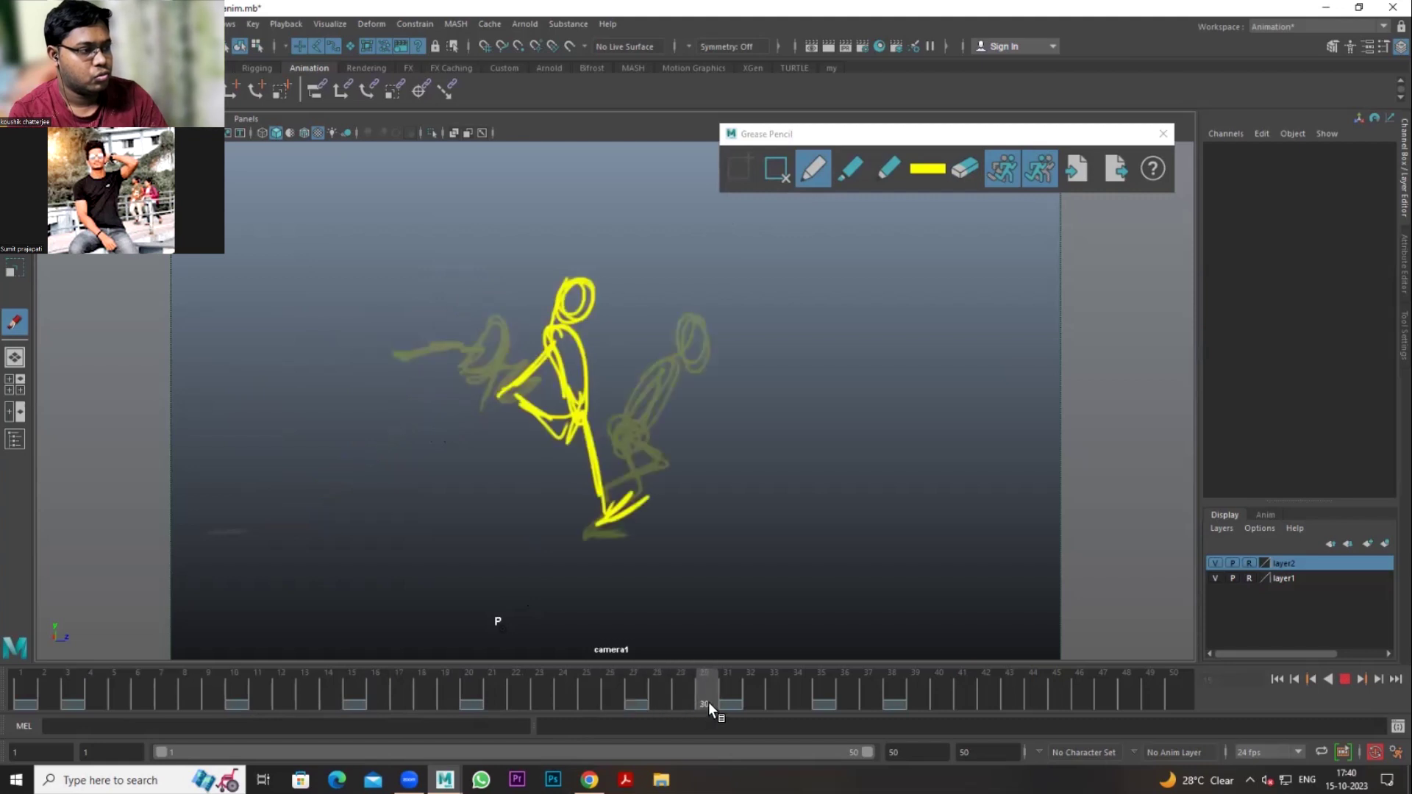
left_click(474, 690)
left_click(633, 698)
key("comma")
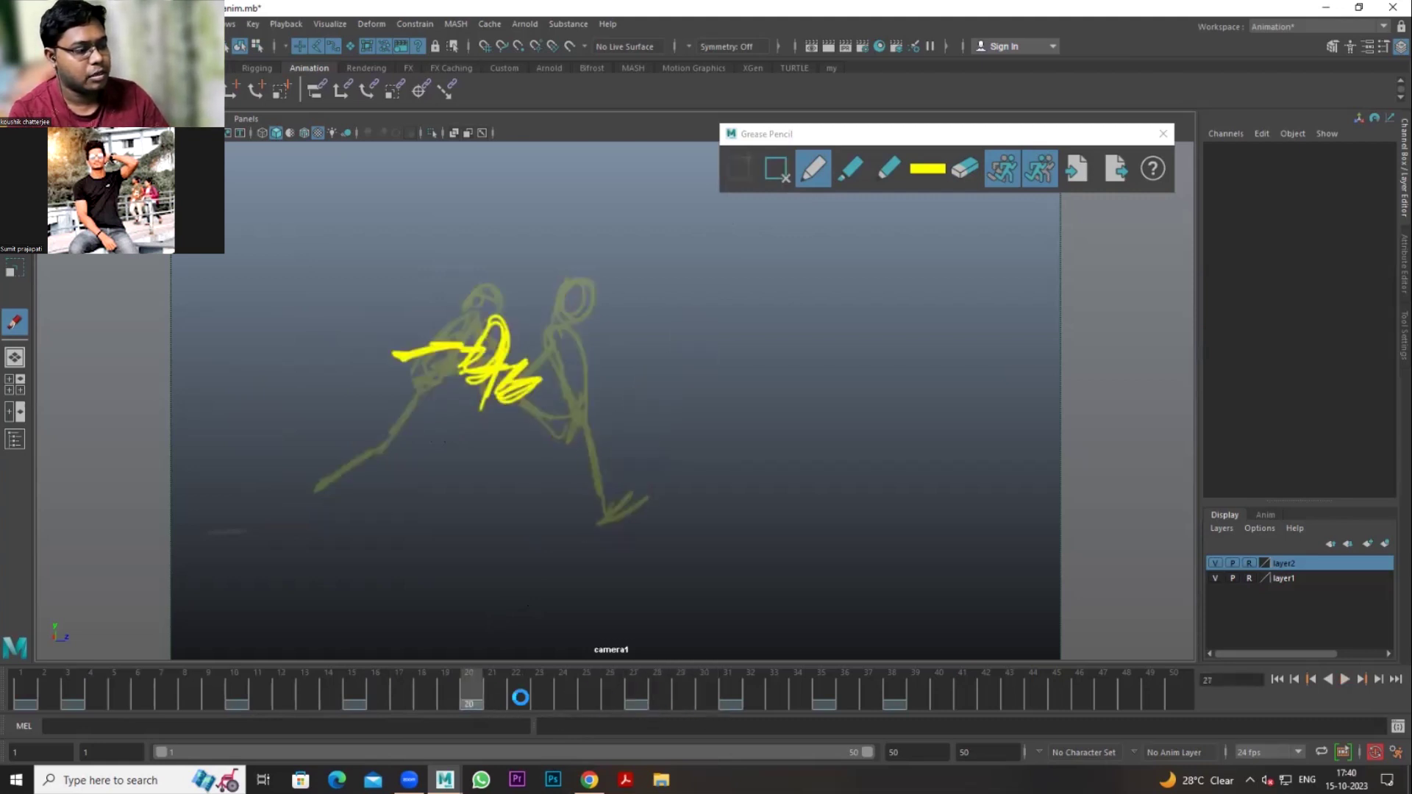
left_click(563, 695)
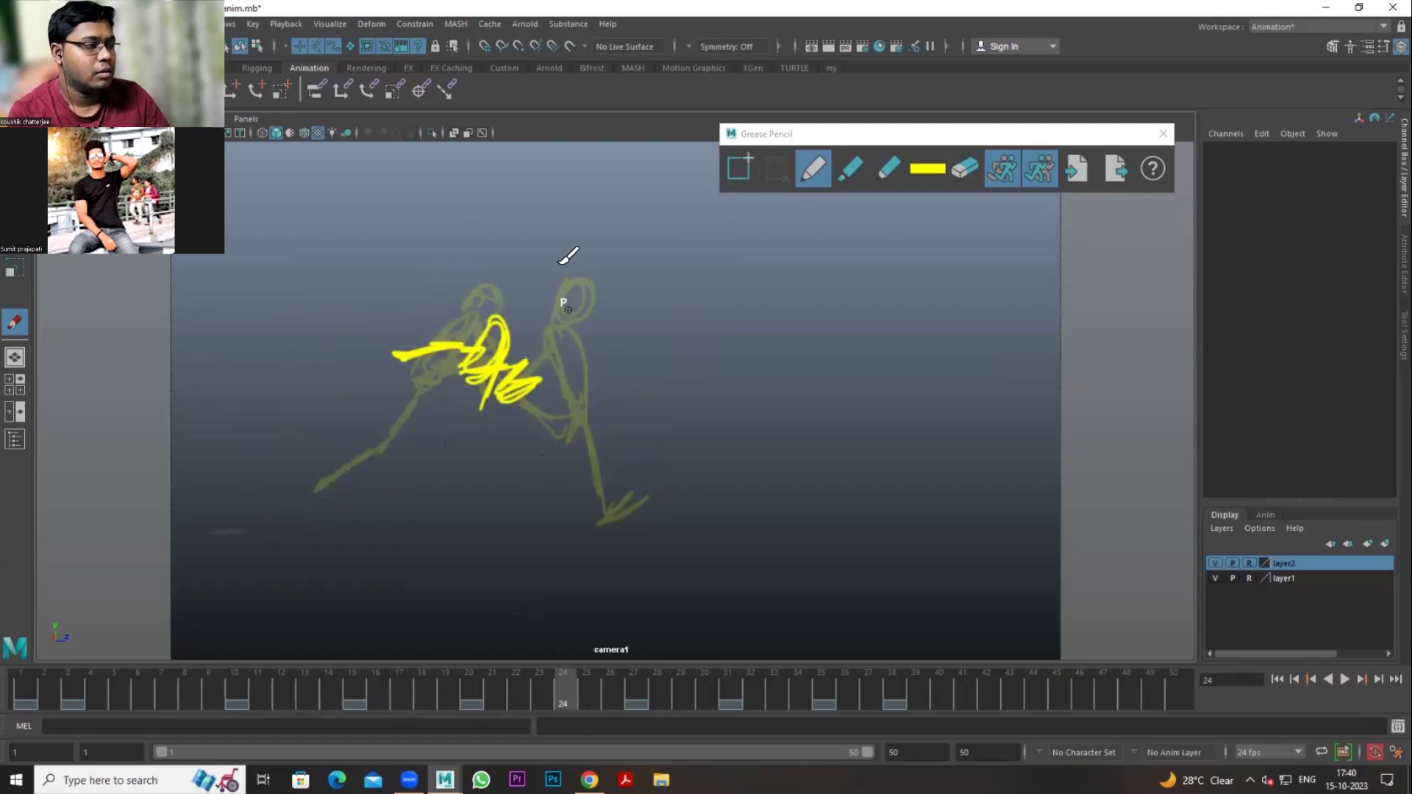
Step: Sketch a bold figure with head, torso, arm and front leg on a new frame 24
left_click(739, 179)
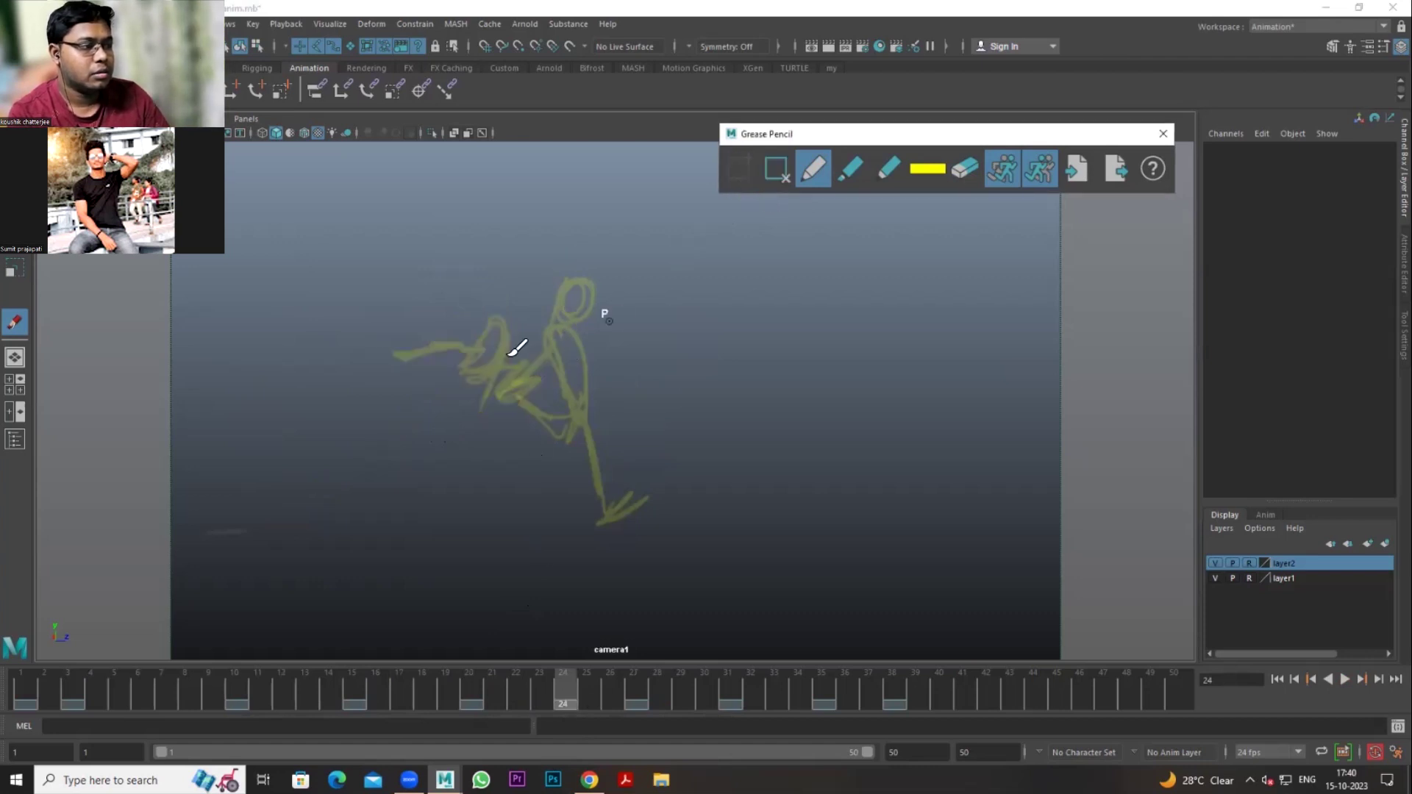
left_click_drag(495, 328, 503, 324)
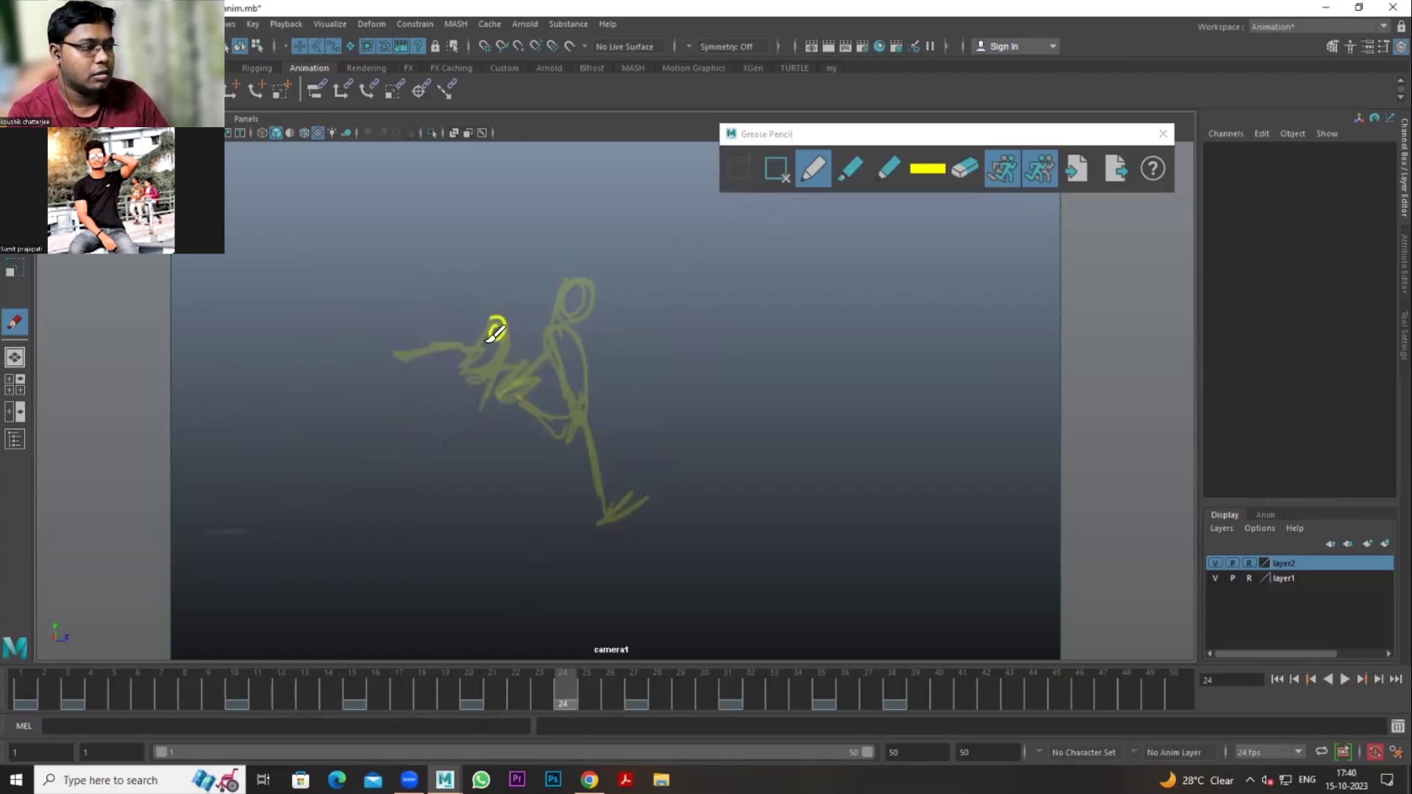
mouse_move(531, 371)
left_mouse_down()
mouse_move(509, 332)
mouse_move(519, 316)
left_mouse_up()
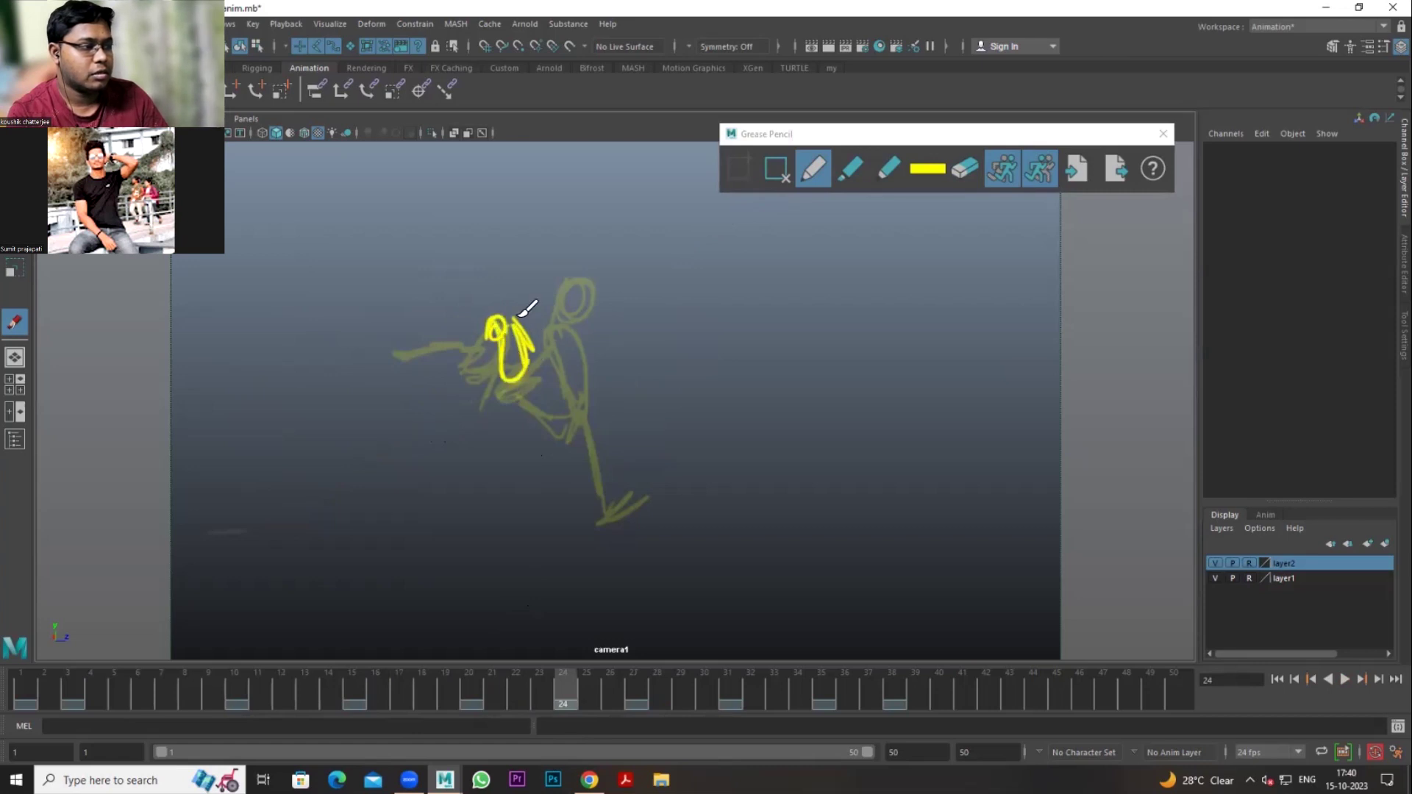
mouse_move(517, 381)
left_mouse_down()
mouse_move(548, 397)
mouse_move(573, 444)
left_mouse_up()
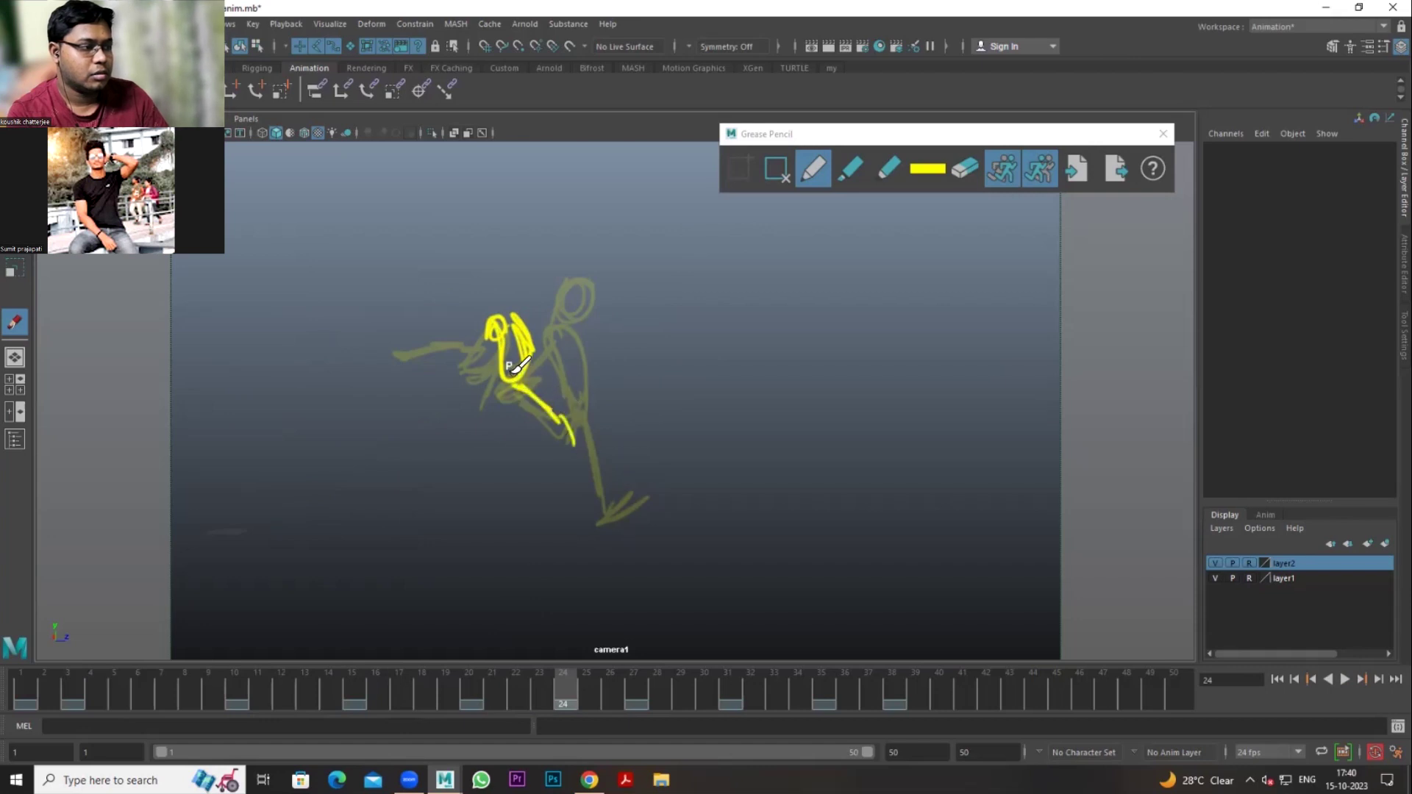
mouse_move(519, 381)
left_mouse_down()
mouse_move(470, 386)
mouse_move(521, 371)
left_mouse_up()
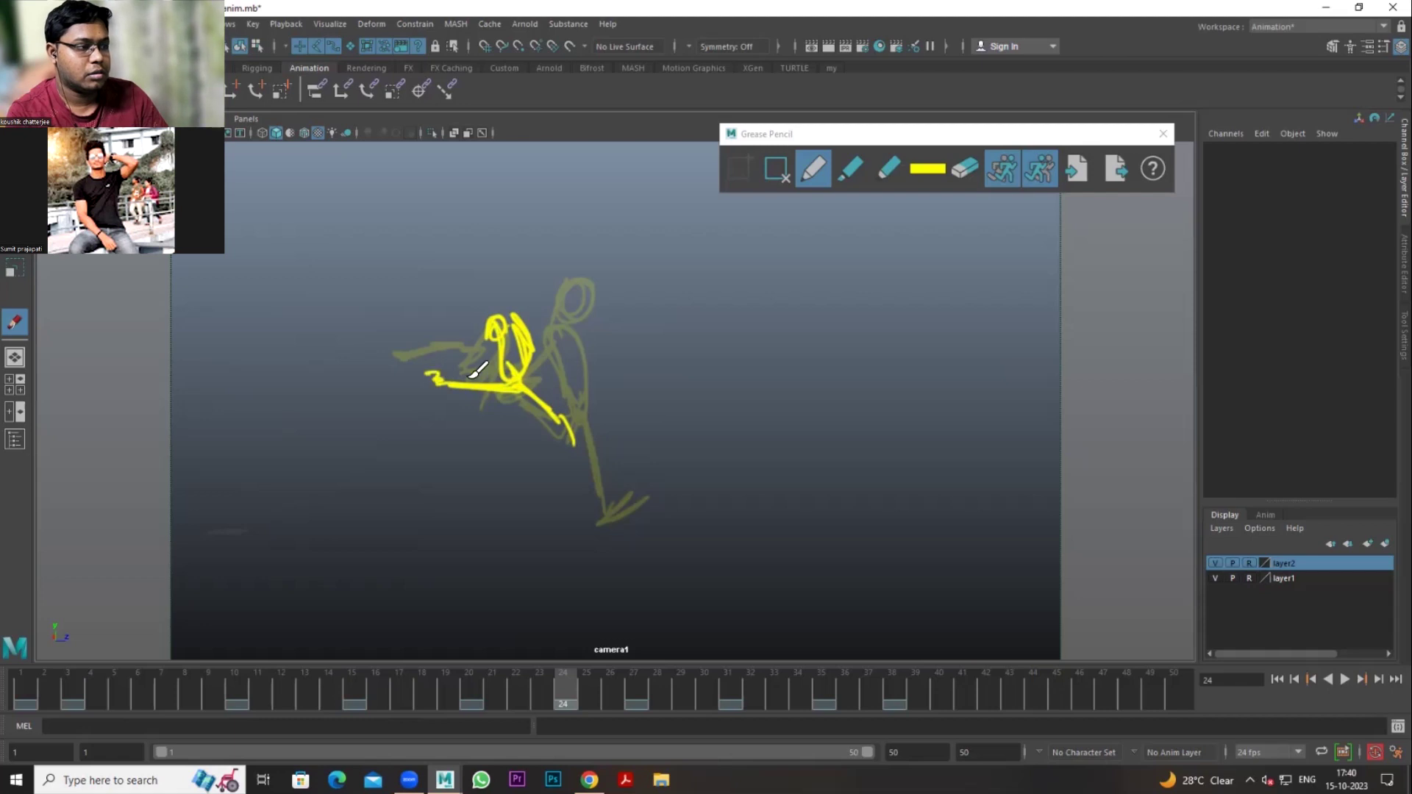
left_click_drag(562, 412, 583, 470)
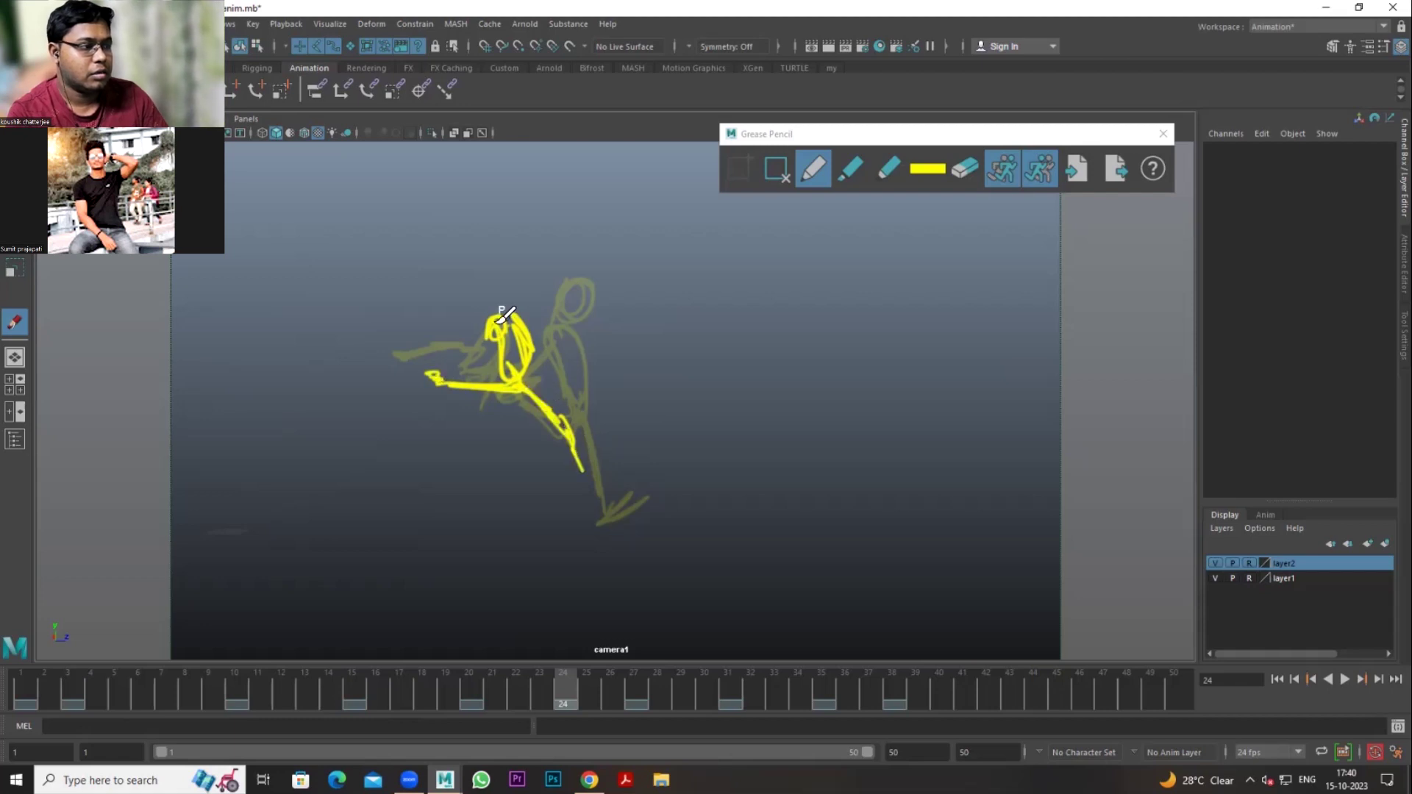
left_click_drag(488, 315, 472, 364)
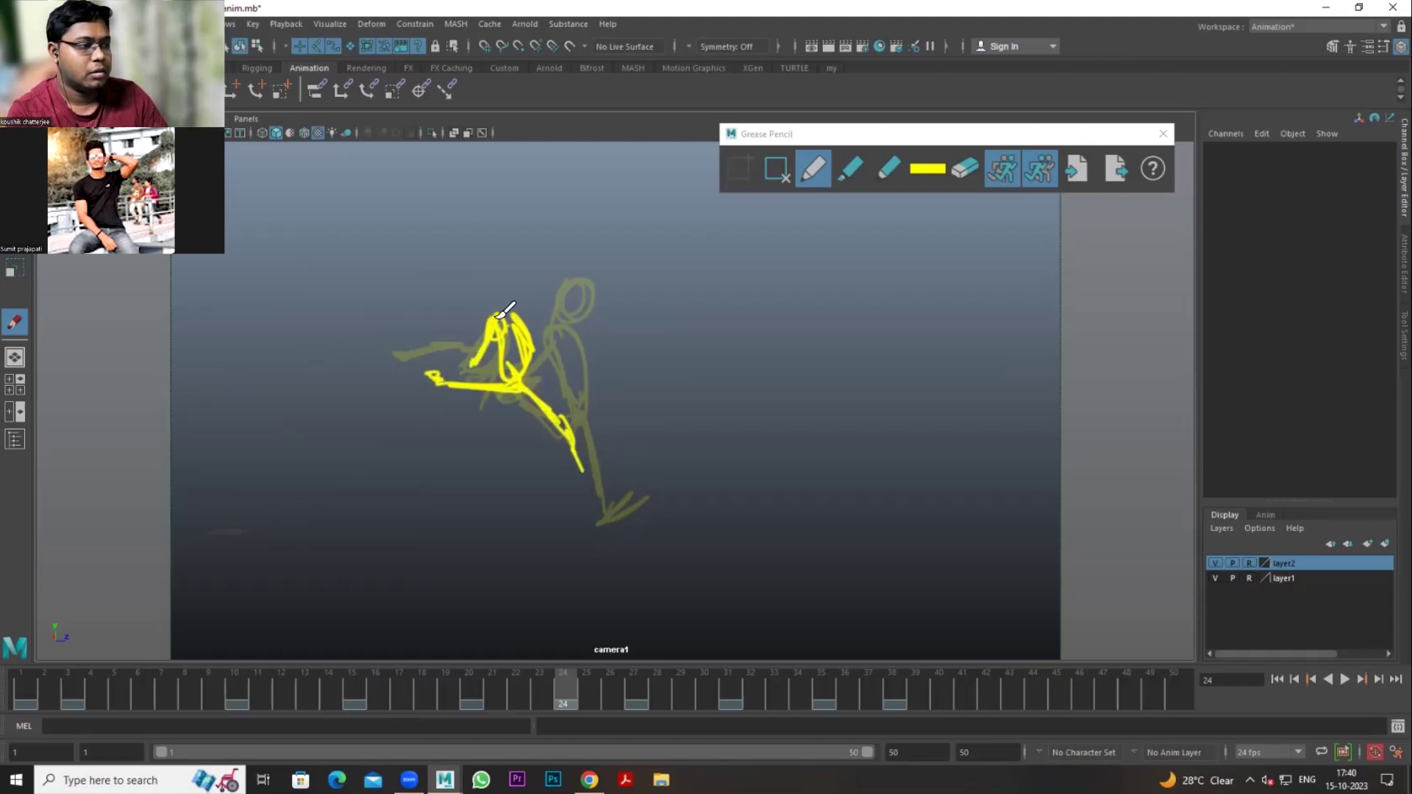
left_click_drag(492, 303, 529, 301)
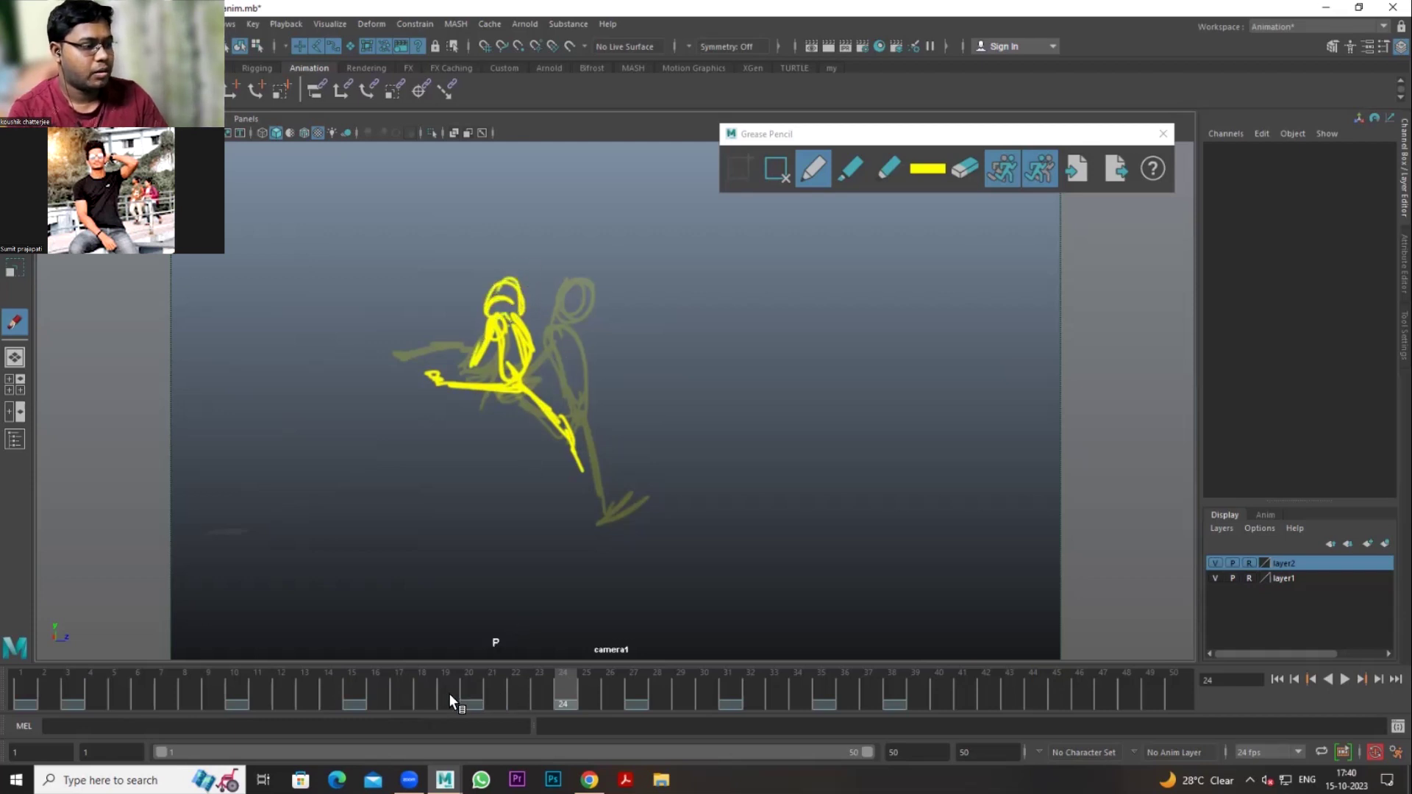
Step: Scrub the sketched key poses to frame 30 and split the view into camera1 and persp2
left_click_drag(500, 696, 893, 703)
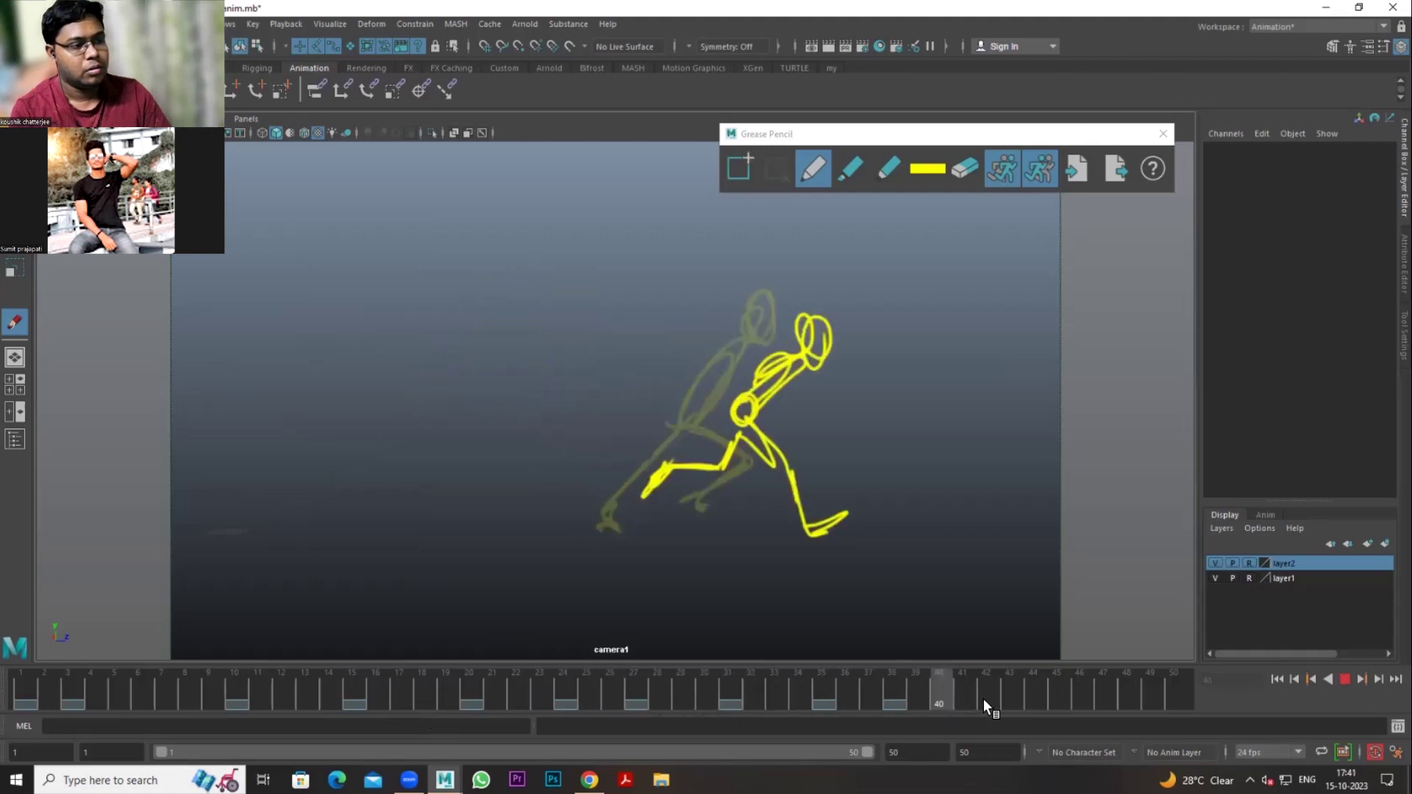
mouse_move(744, 690)
left_mouse_down()
mouse_move(557, 690)
mouse_move(318, 662)
mouse_move(196, 686)
mouse_move(36, 689)
mouse_move(178, 695)
mouse_move(270, 678)
left_mouse_up()
left_click_drag(363, 700, 550, 703)
left_click_drag(633, 711, 717, 692)
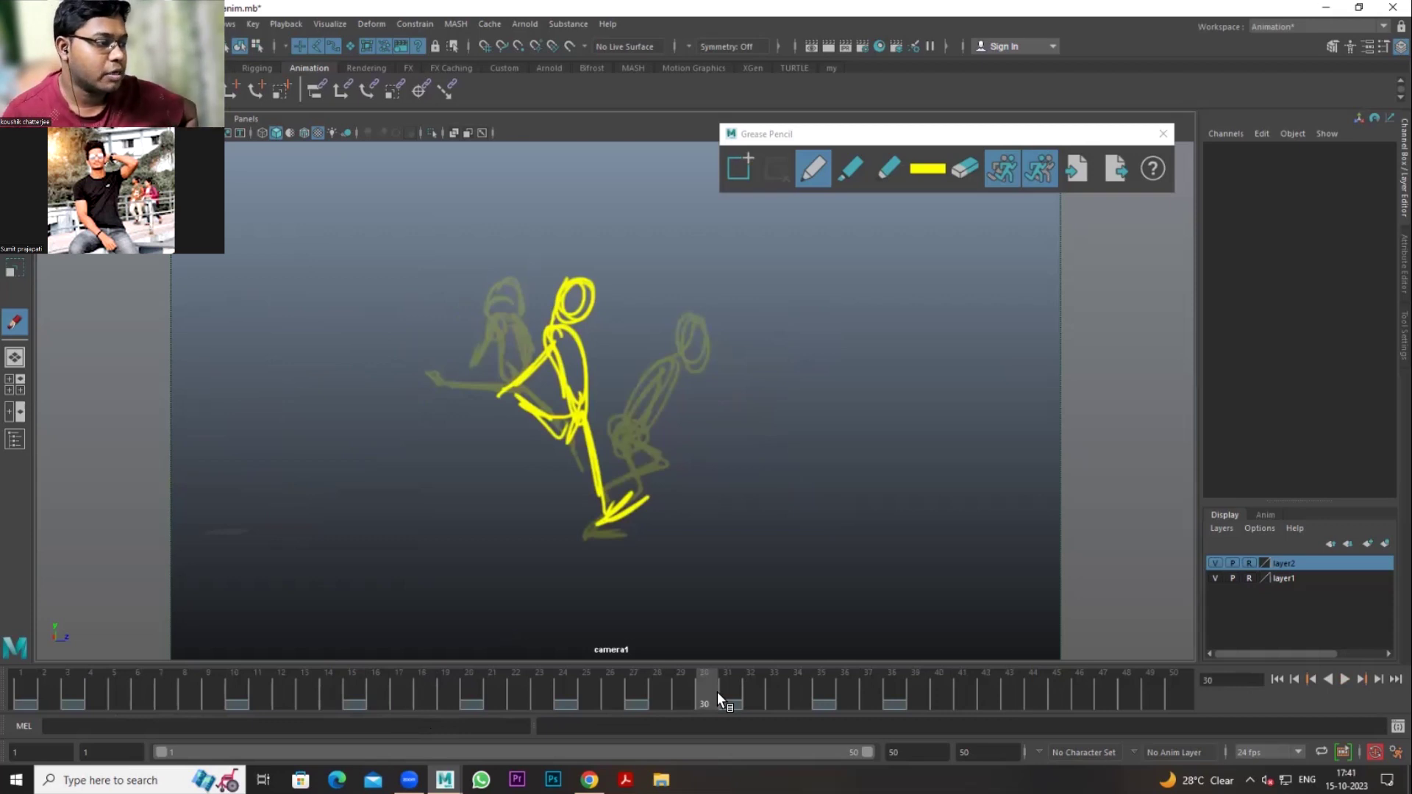
left_click(14, 412)
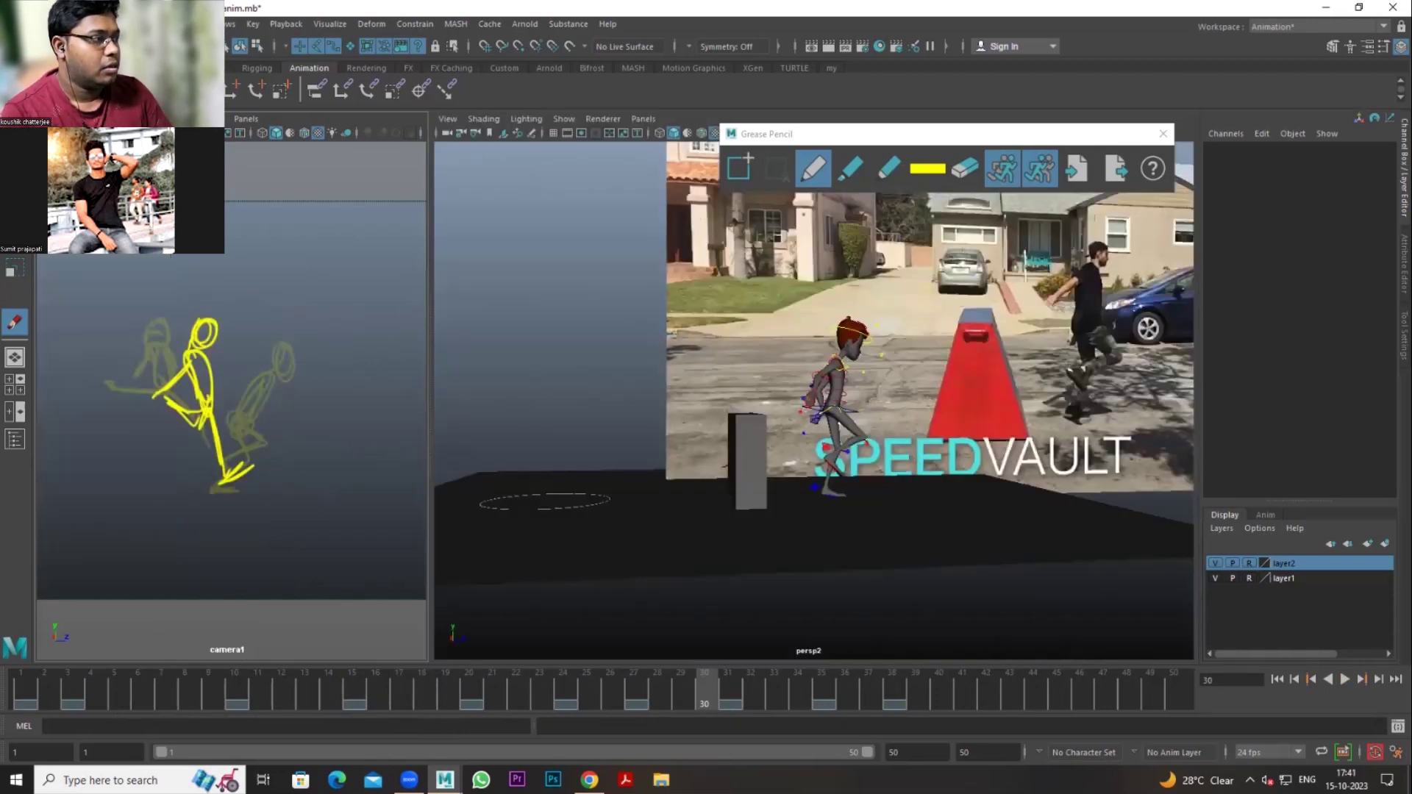
Step: Show the character and box in camera1, play from frame 1, and maximize camera1
left_click(158, 118)
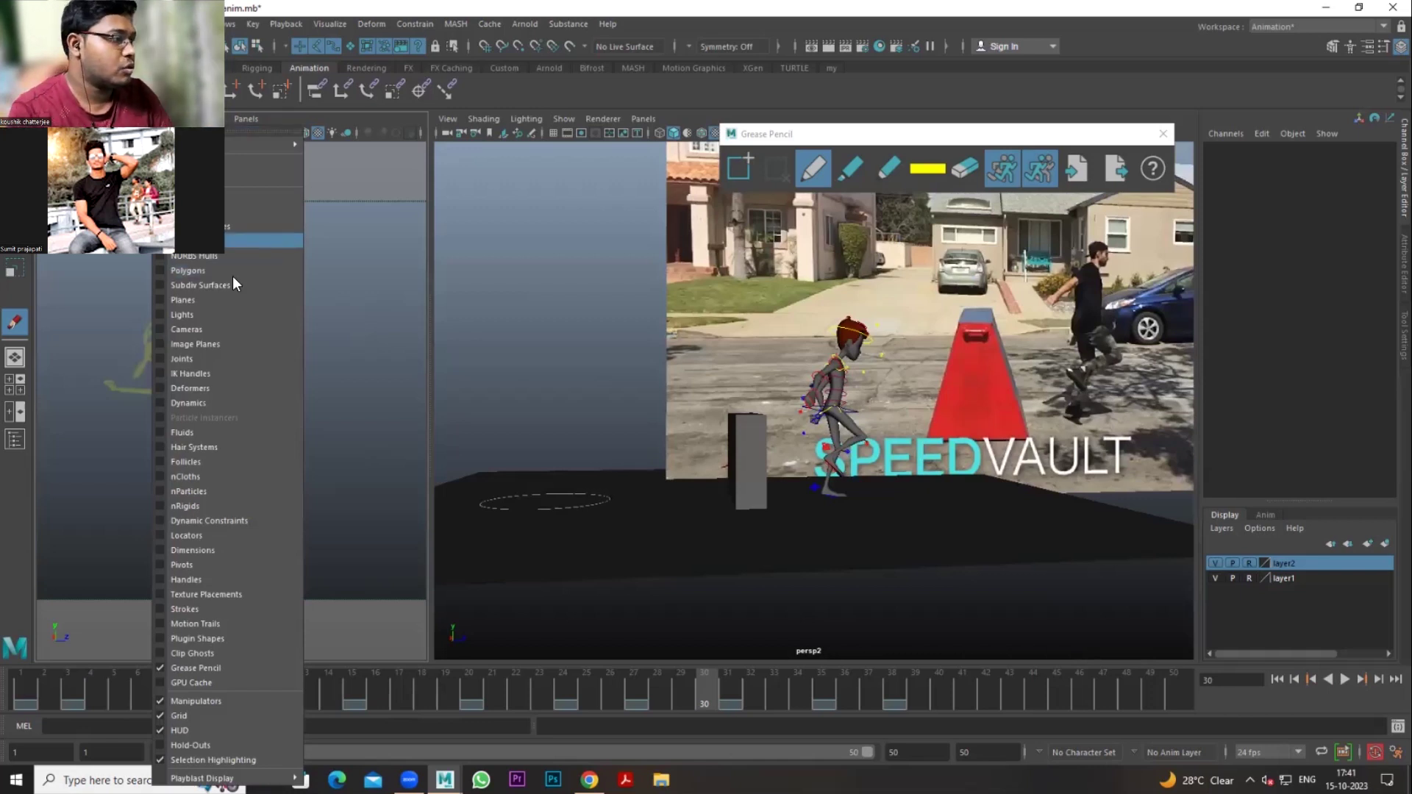
left_click(193, 270)
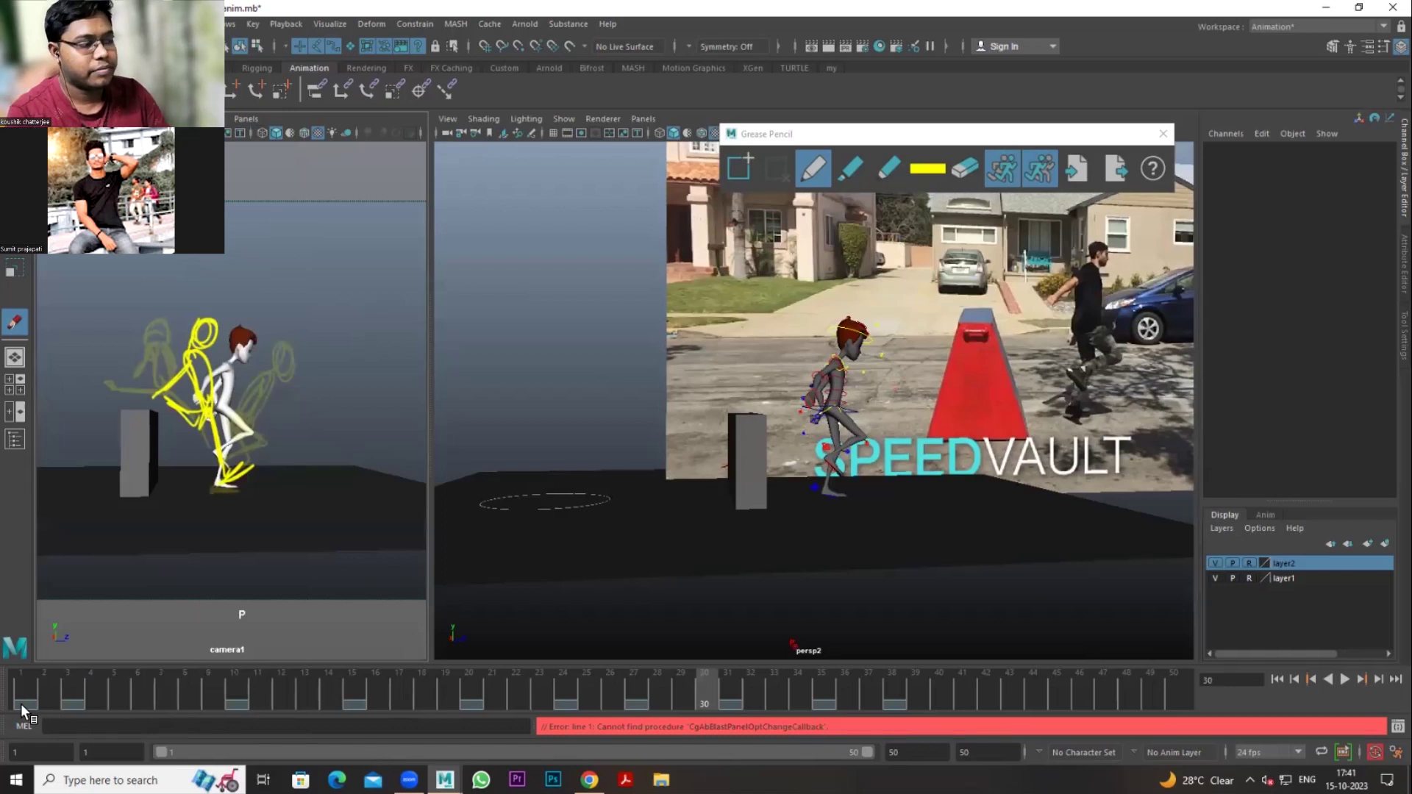
left_click(21, 704)
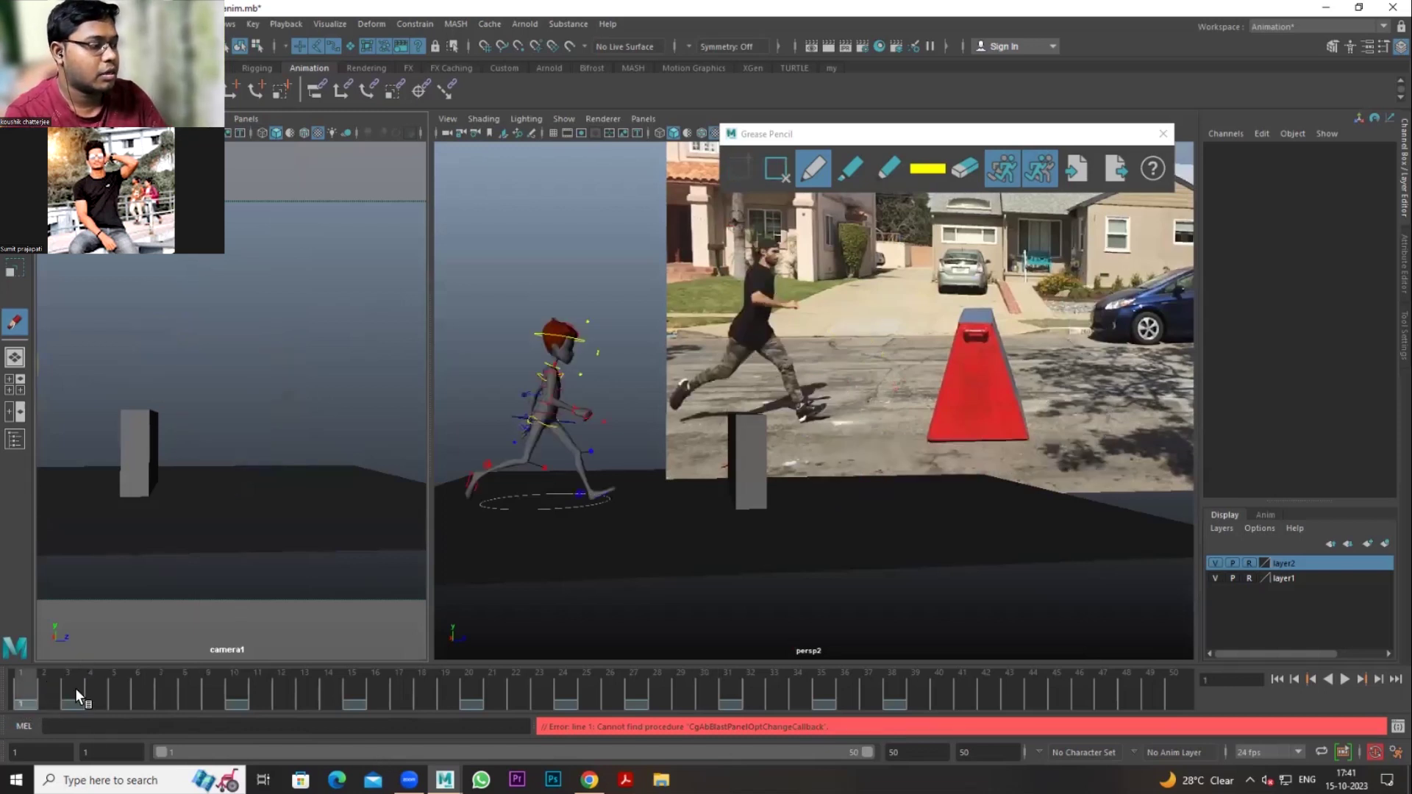
key("alt+v")
key("space")
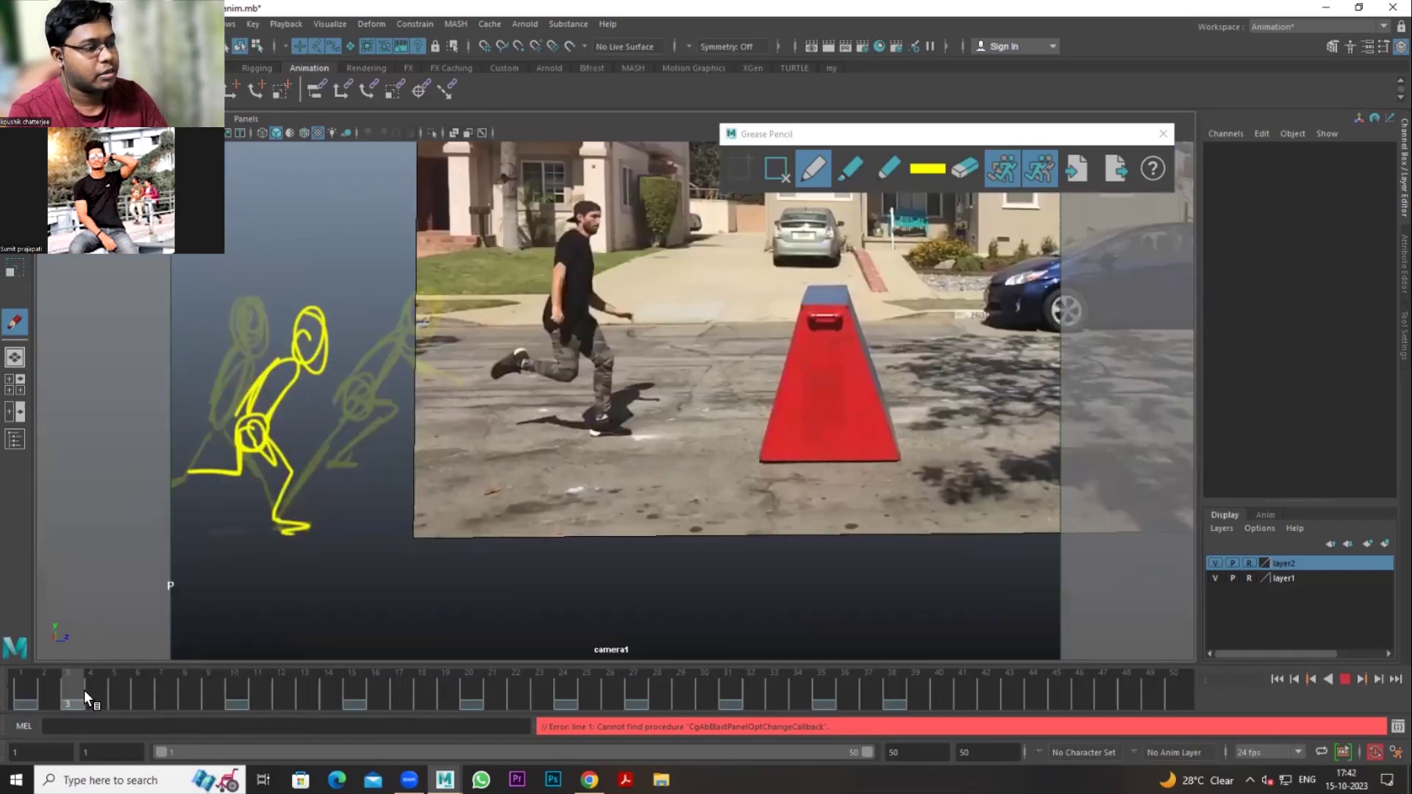
Step: Scrub through frames 3, 4, 10 and 19 to compare poses, then return to frame 1
left_click_drag(104, 682, 72, 694)
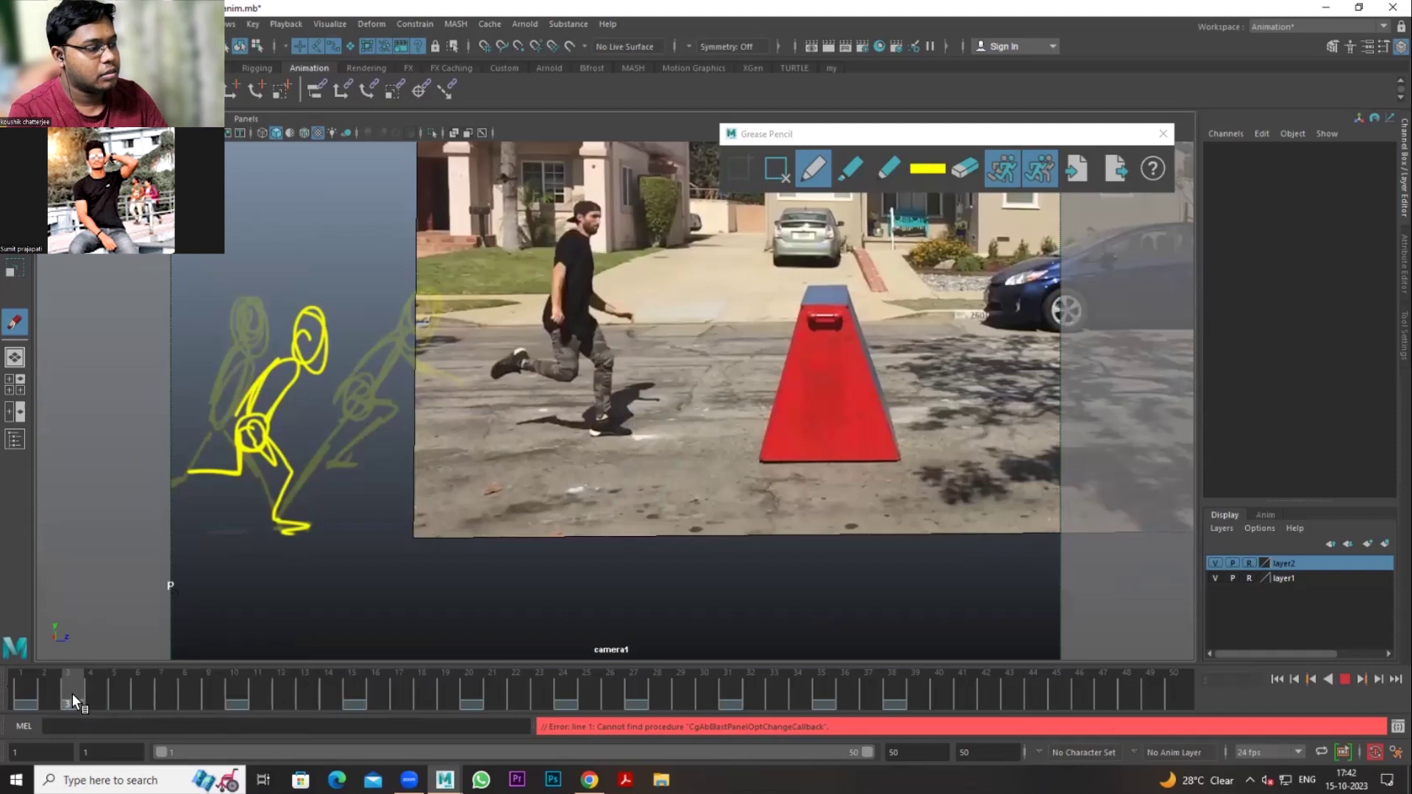
left_click(86, 689)
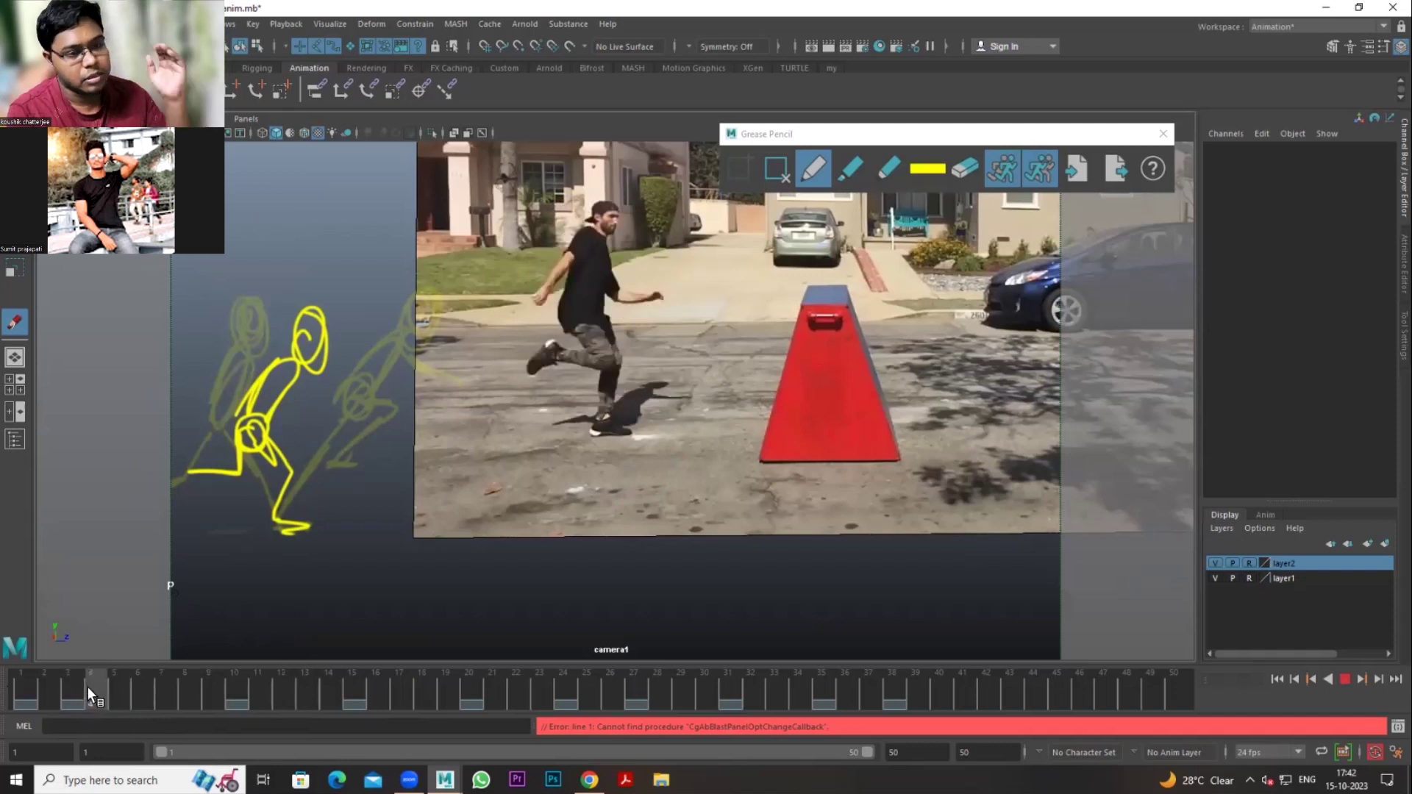
left_click(72, 689)
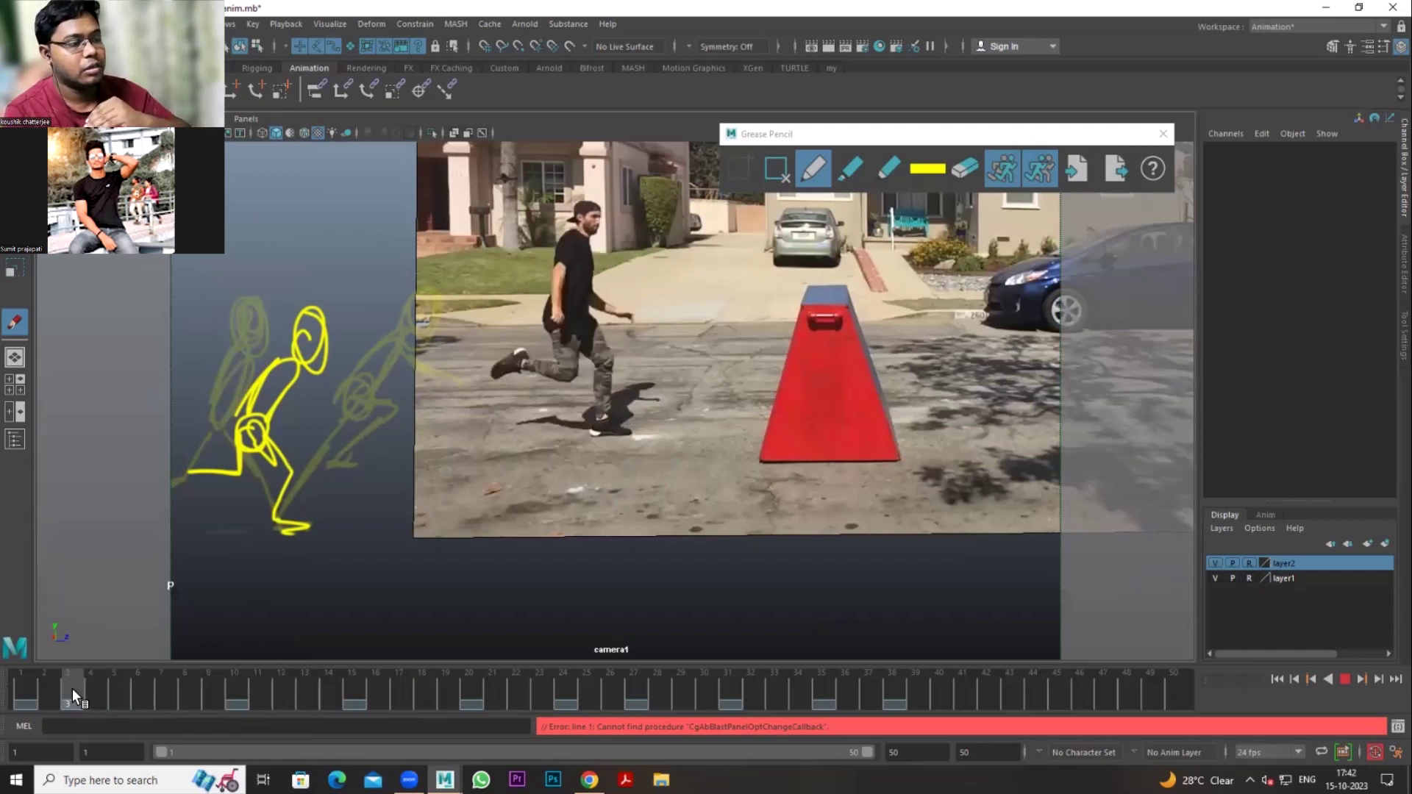
left_click_drag(81, 691, 241, 694)
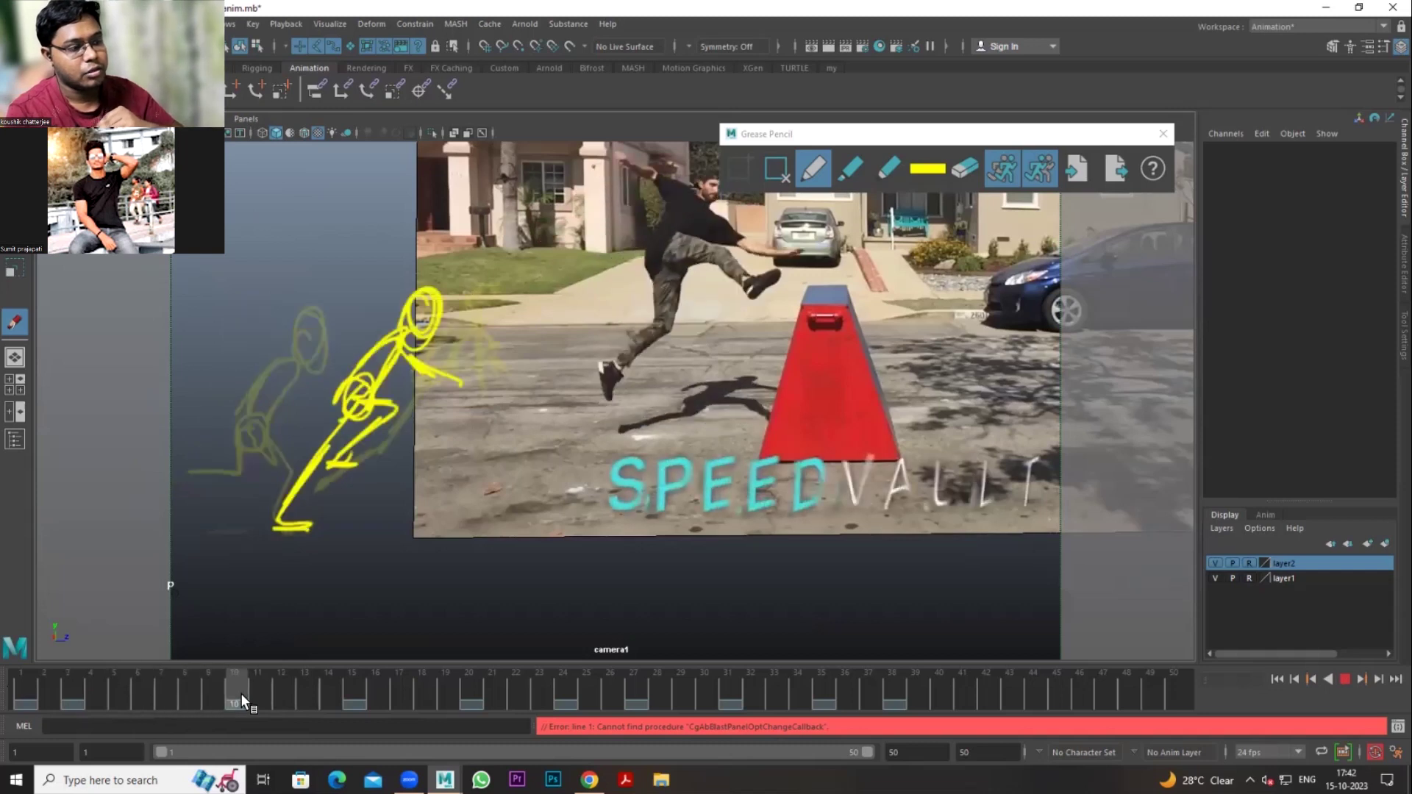
left_click_drag(241, 695, 487, 698)
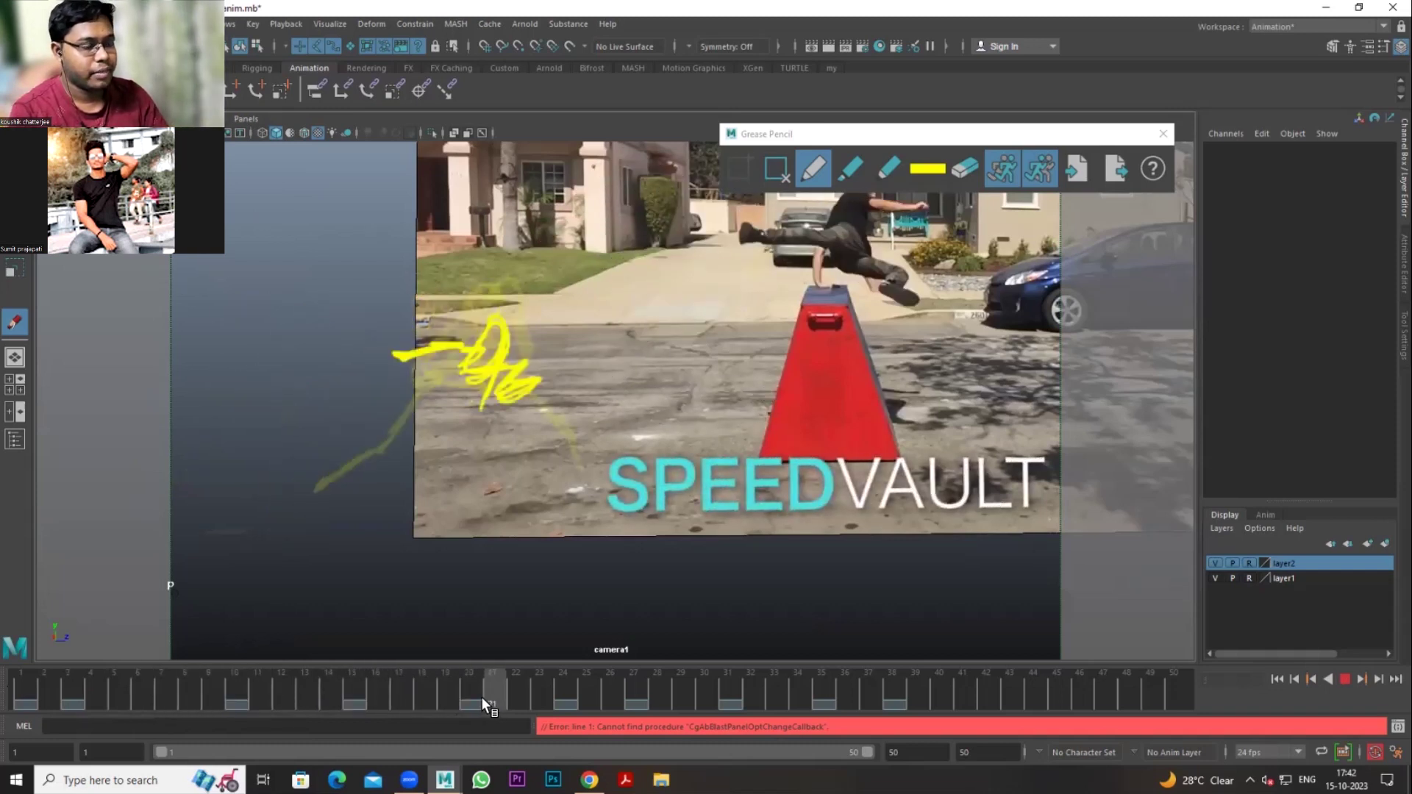
left_click(114, 699)
mouse_move(47, 704)
left_mouse_down()
mouse_move(9, 688)
mouse_move(390, 673)
mouse_move(311, 668)
mouse_move(329, 666)
left_mouse_up()
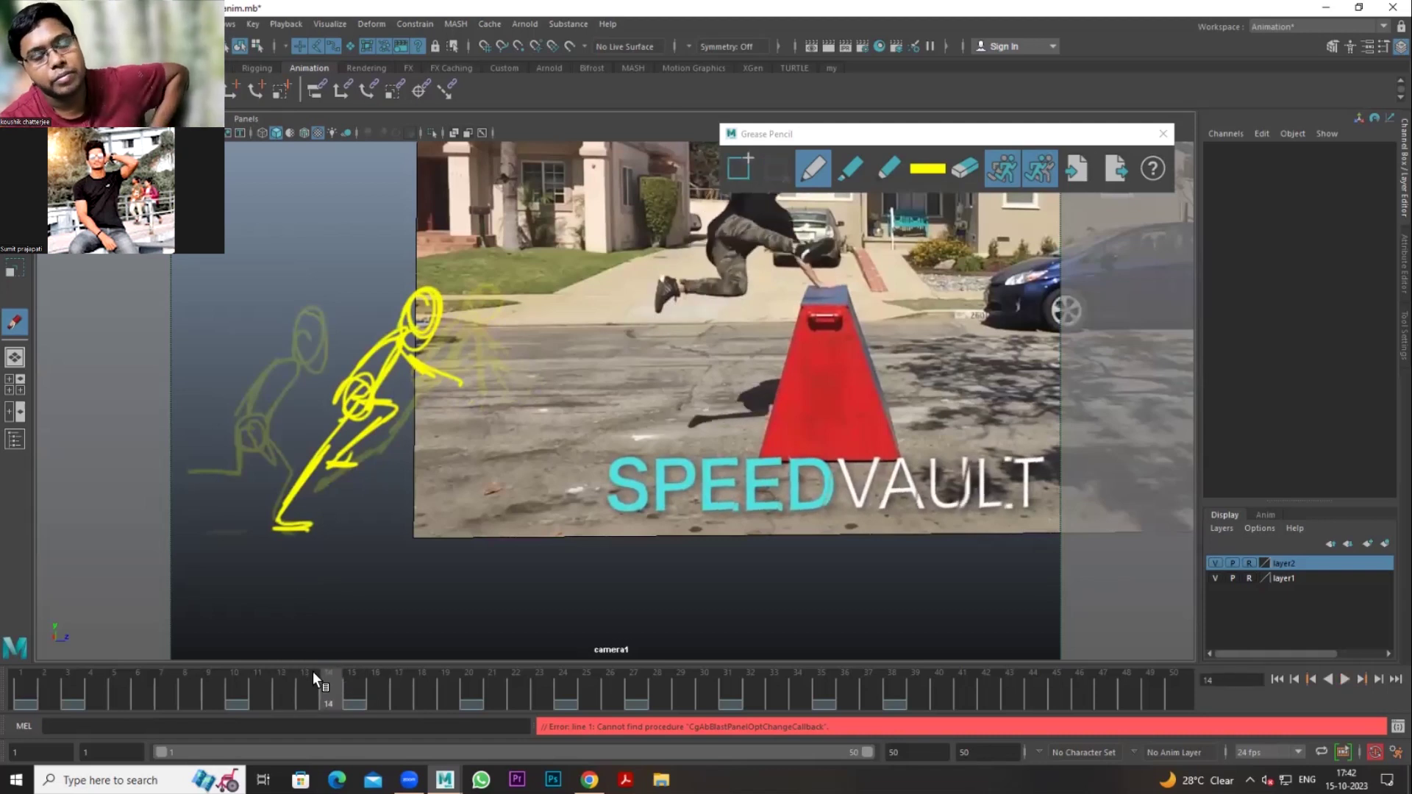
left_click(25, 682)
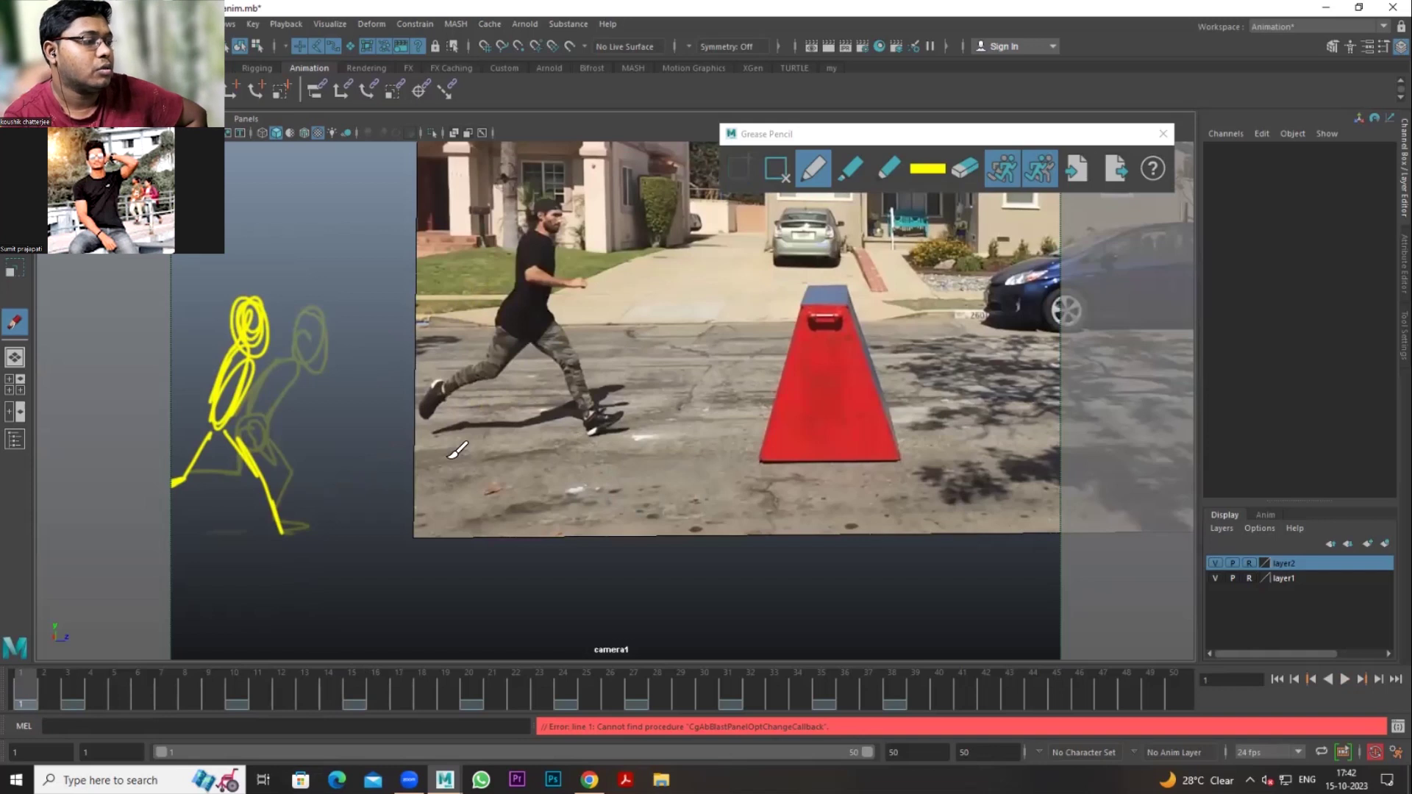
Step: Draw a yellow arc from the runner's torso over the box toward the car, with loops along it
mouse_move(535, 294)
left_mouse_down()
mouse_move(550, 325)
mouse_move(616, 346)
mouse_move(776, 258)
left_mouse_up()
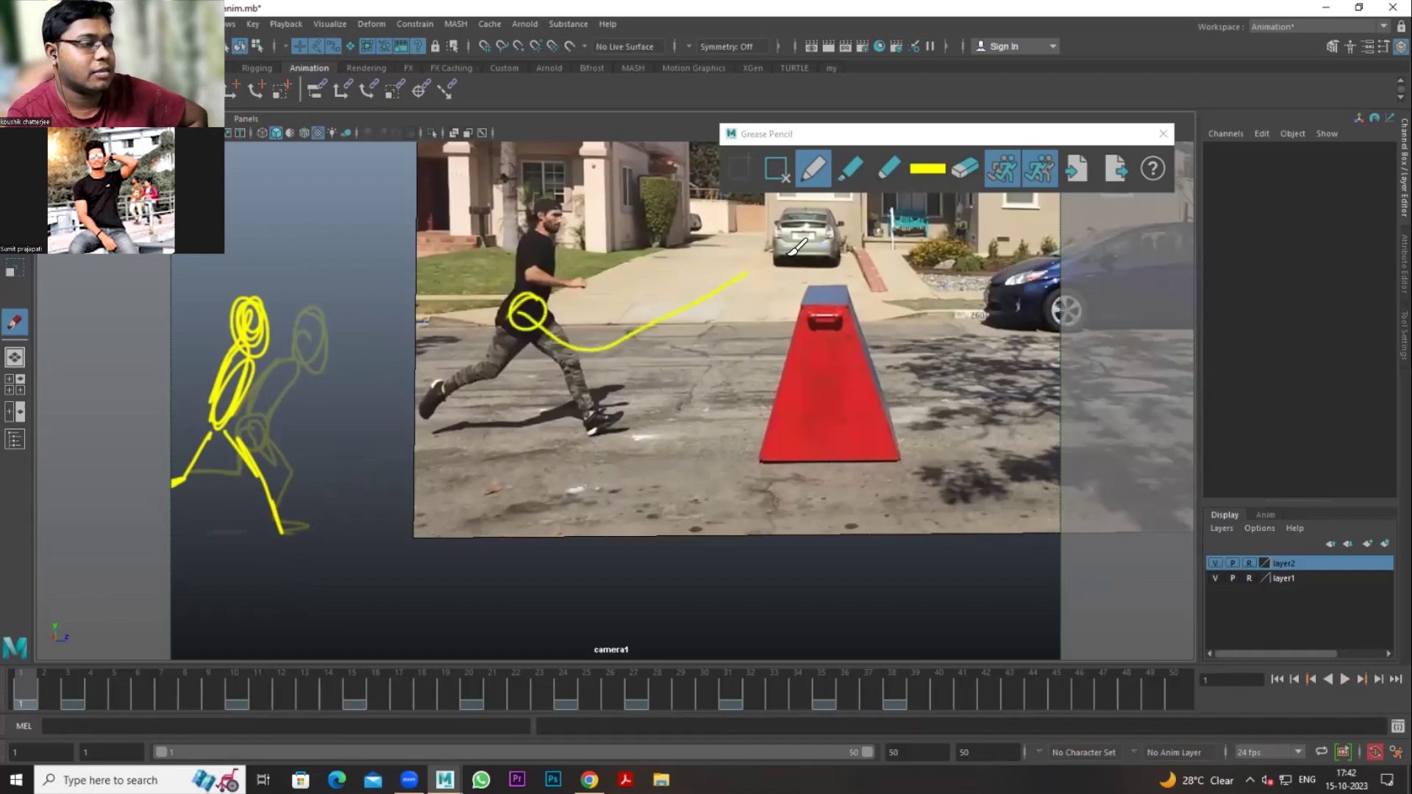
left_click_drag(867, 230, 961, 272)
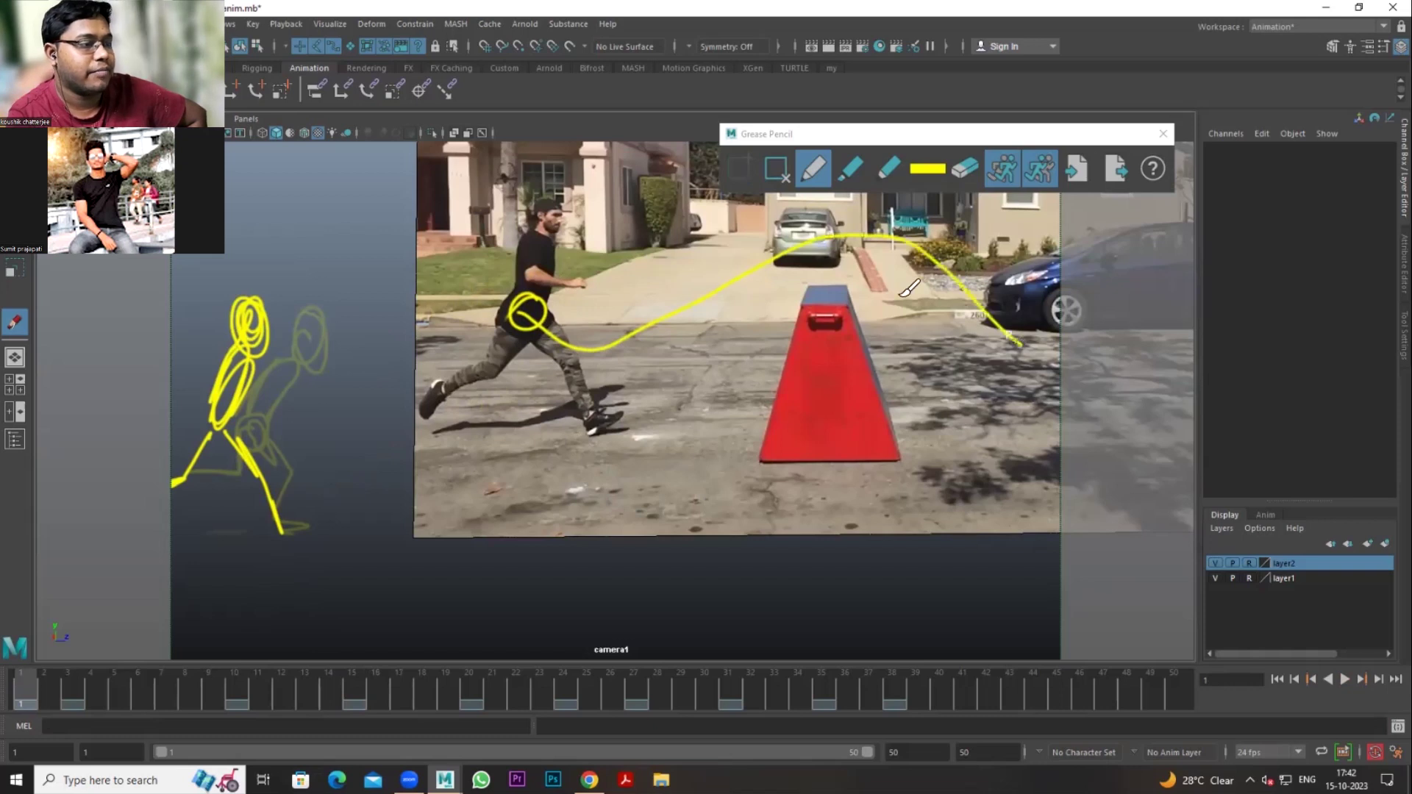
left_click_drag(585, 344, 614, 335)
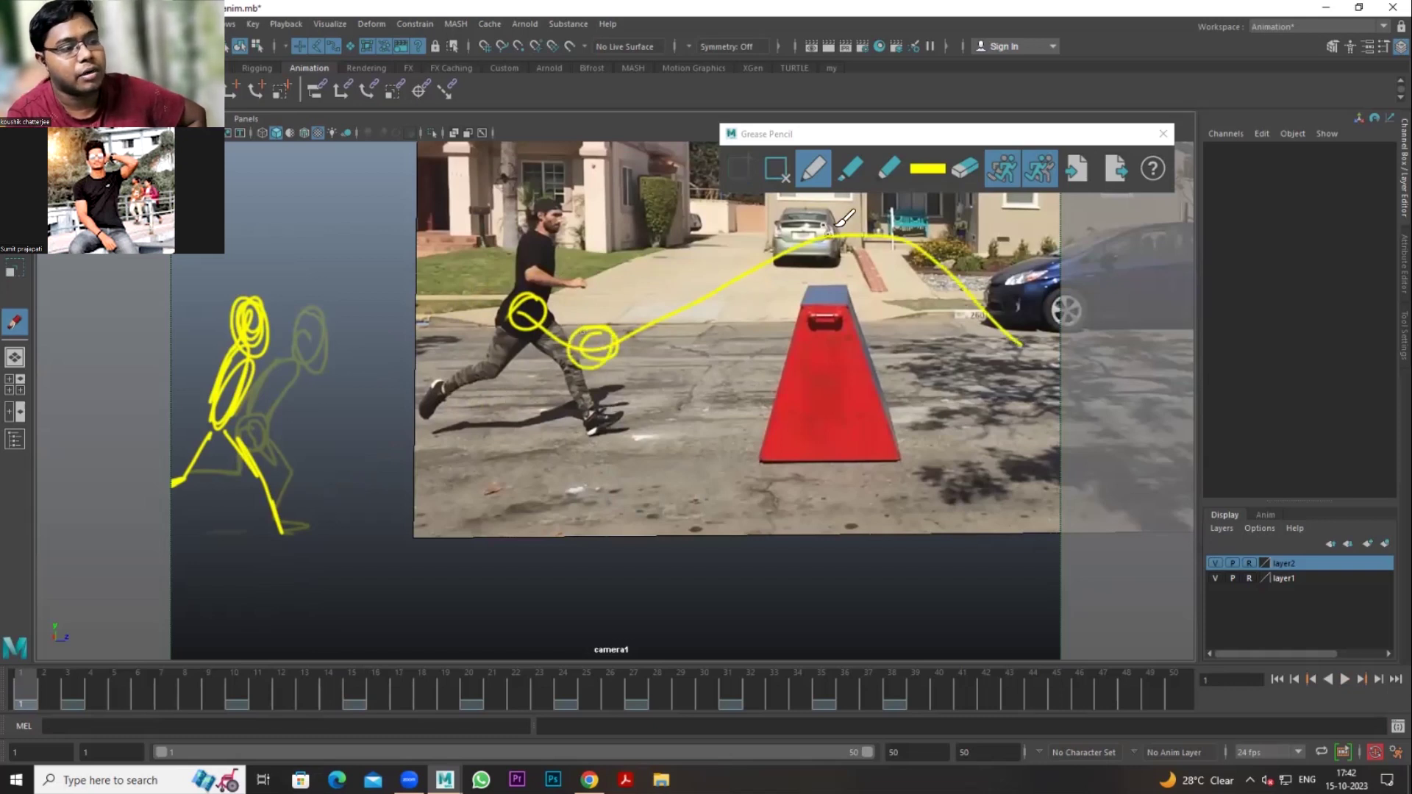
left_click_drag(823, 256, 853, 243)
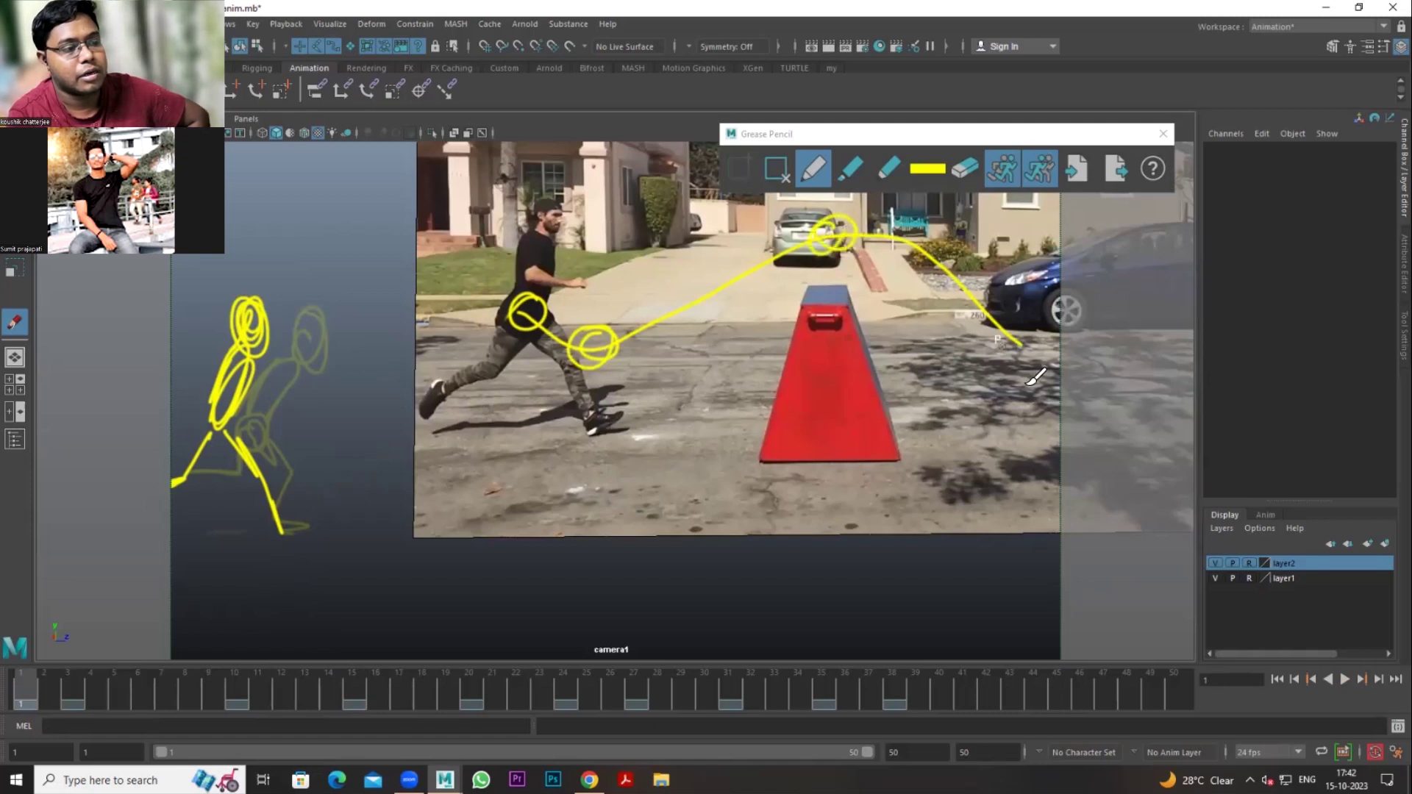
left_click_drag(1056, 334, 1056, 360)
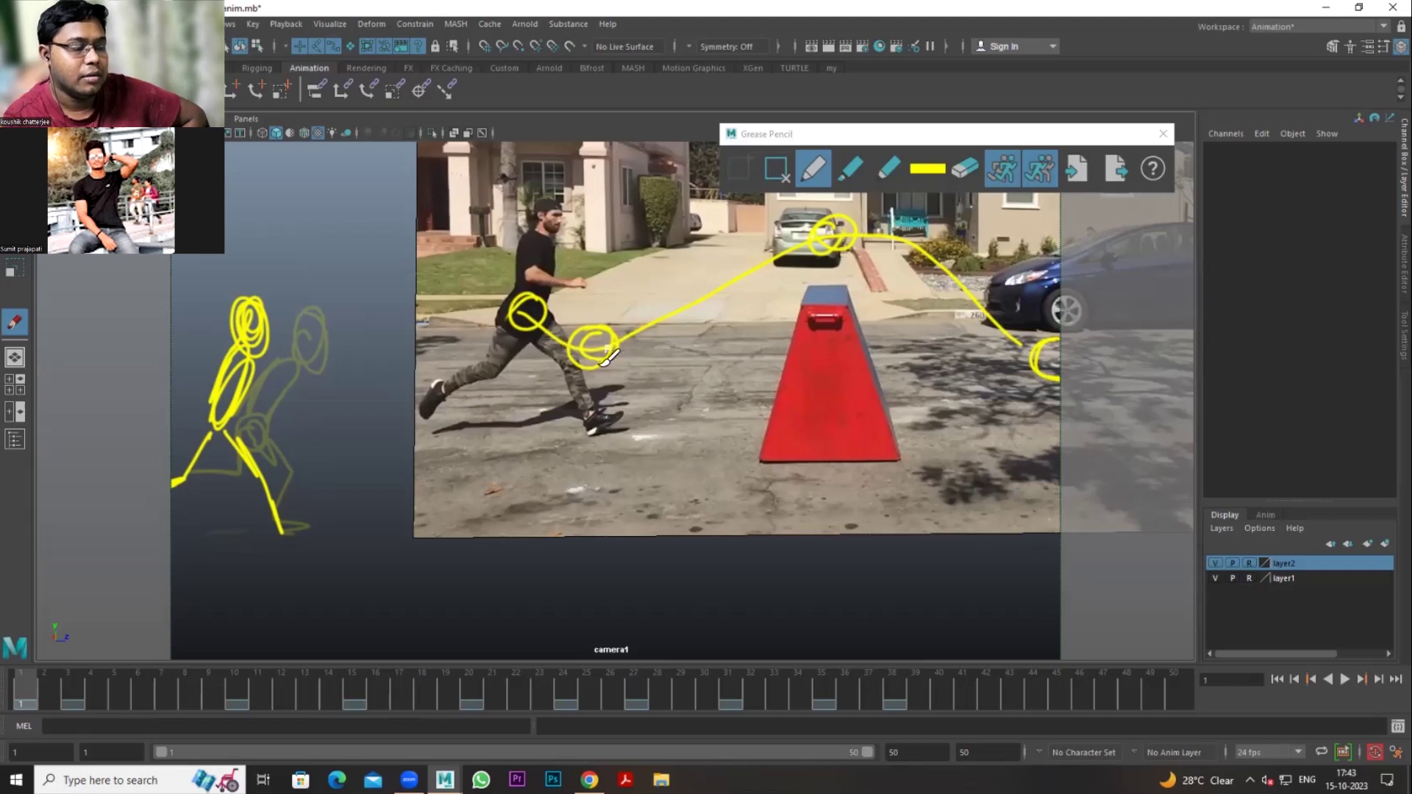
left_click(68, 695)
key("alt+v")
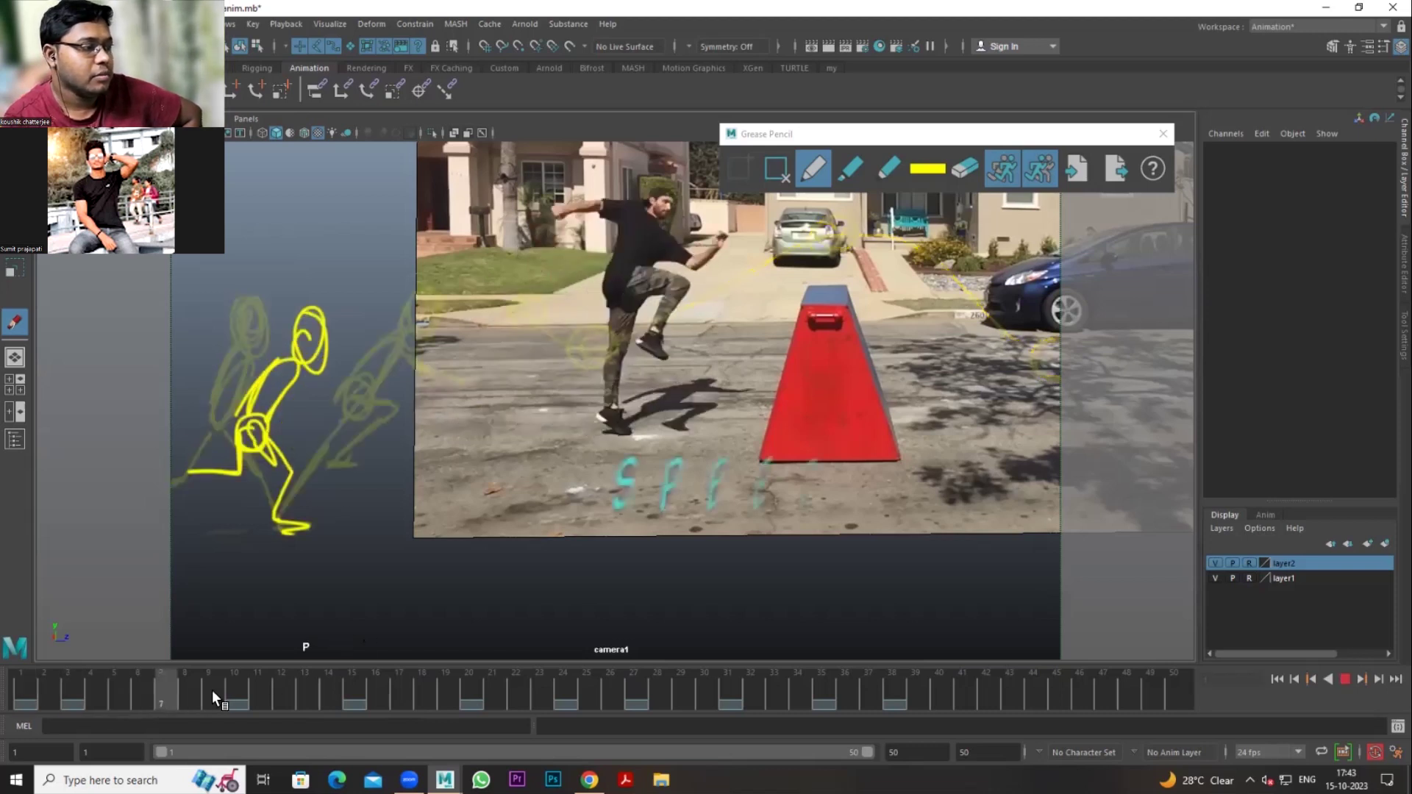
left_click(484, 678)
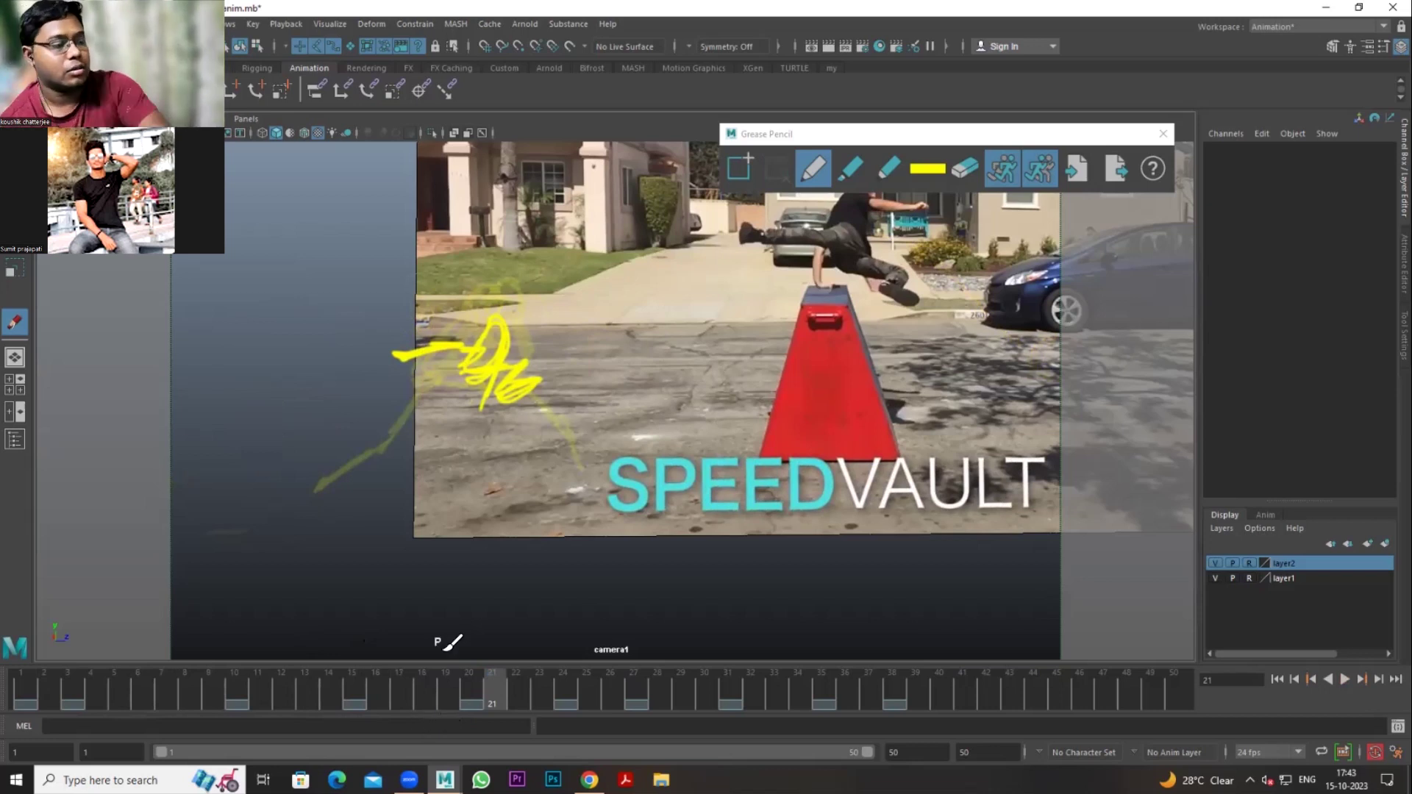
key("alt+v")
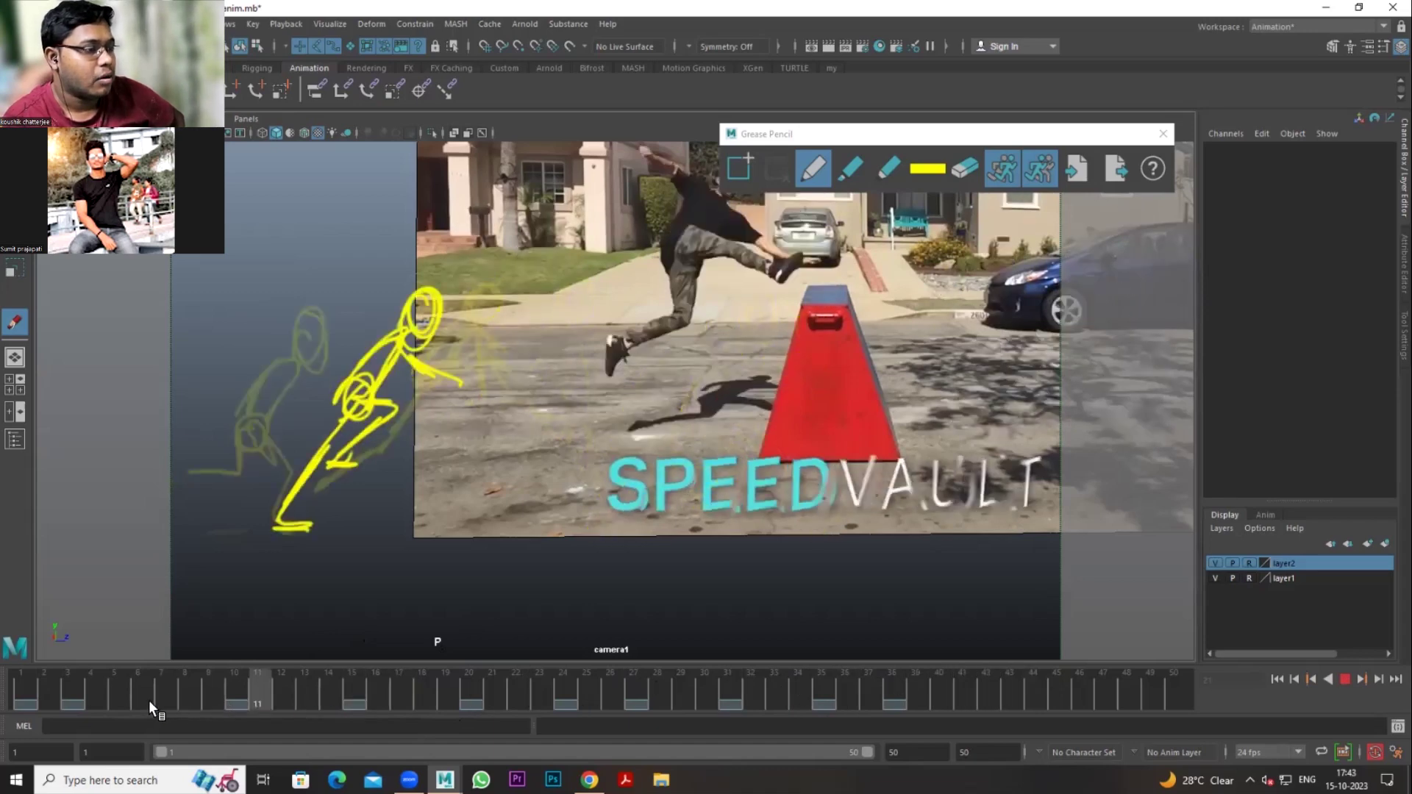
left_click(25, 685)
left_click_drag(25, 686, 106, 701)
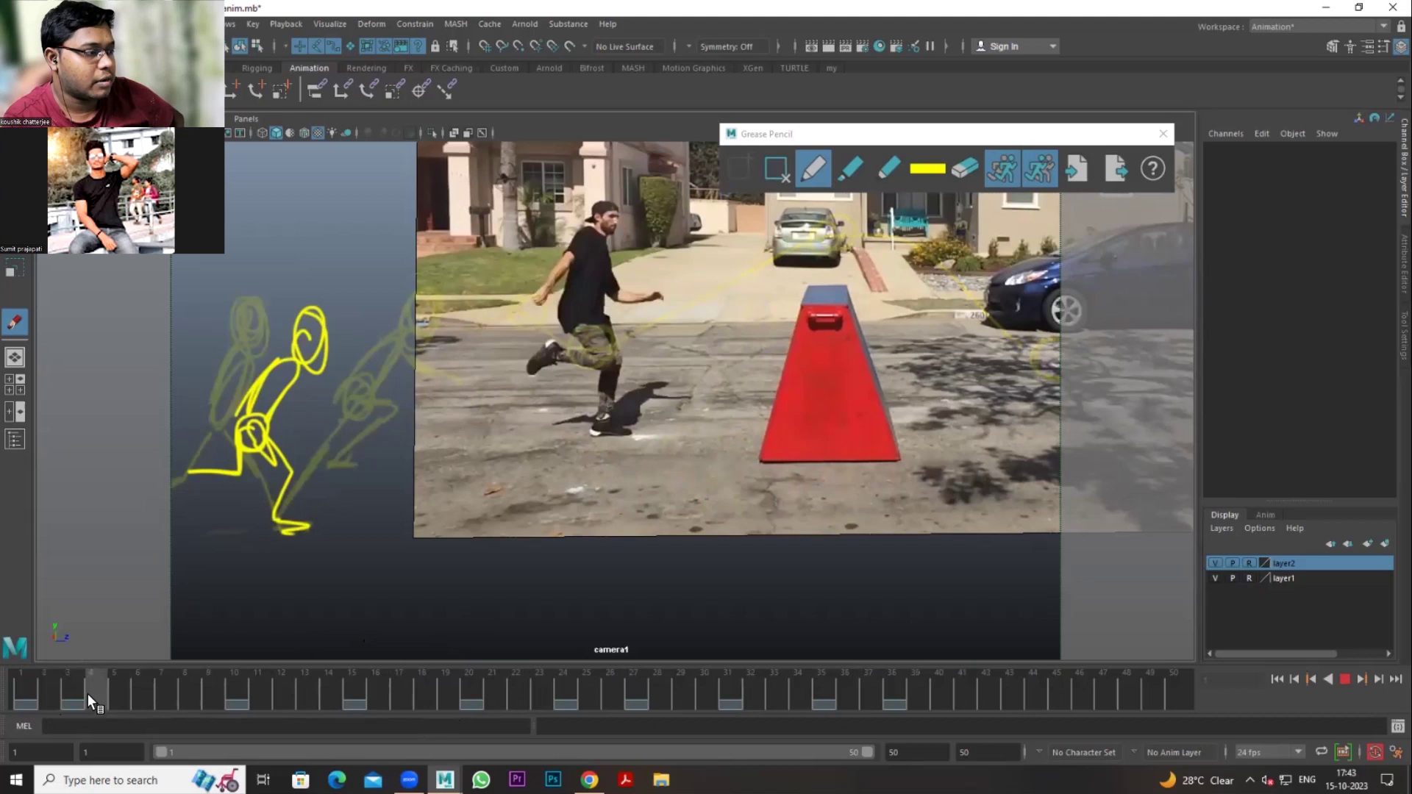
left_click_drag(87, 695, 75, 689)
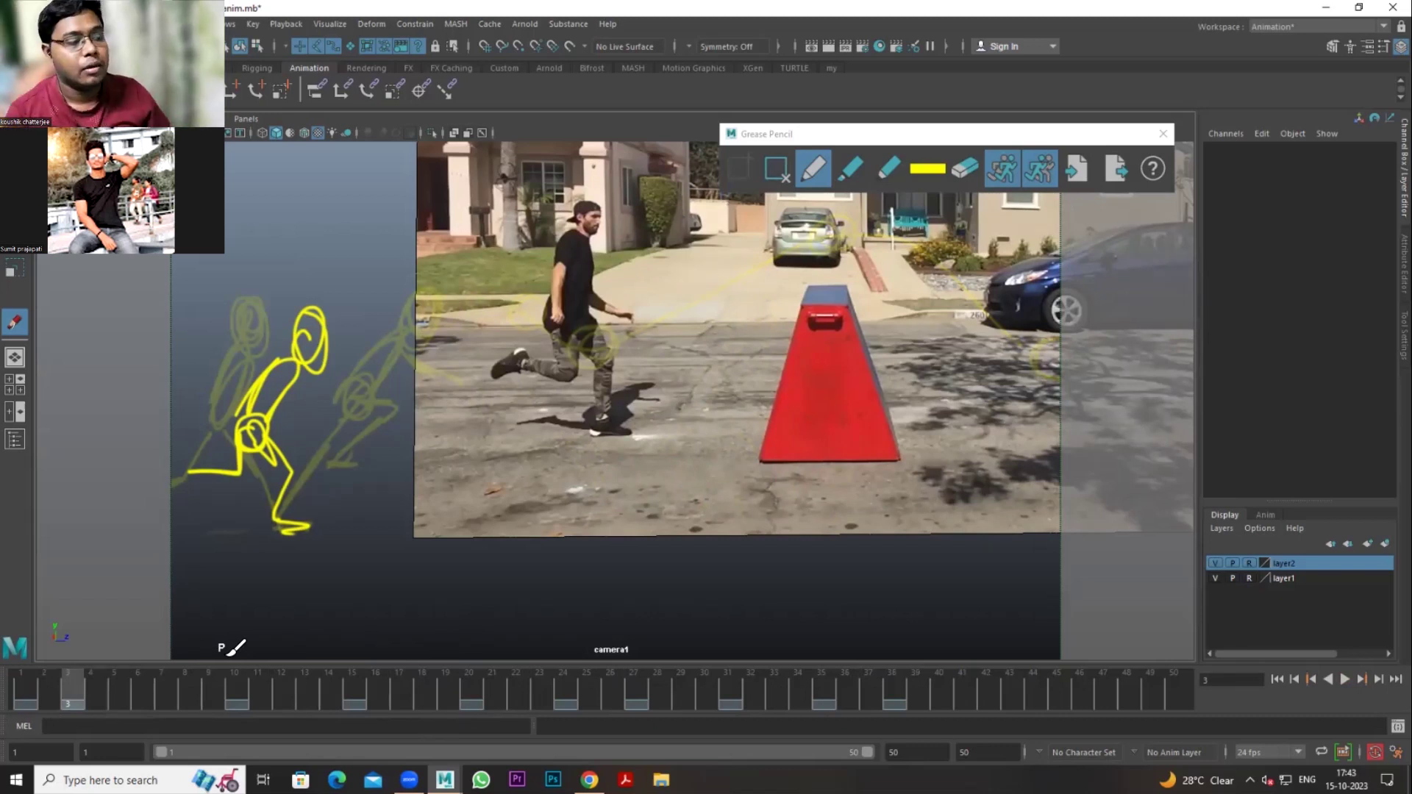
mouse_move(94, 677)
left_mouse_down()
mouse_move(206, 678)
mouse_move(33, 699)
mouse_move(125, 719)
mouse_move(188, 676)
mouse_move(356, 659)
mouse_move(324, 661)
mouse_move(147, 694)
mouse_move(315, 664)
mouse_move(596, 672)
left_mouse_up()
left_click_drag(466, 672, 421, 673)
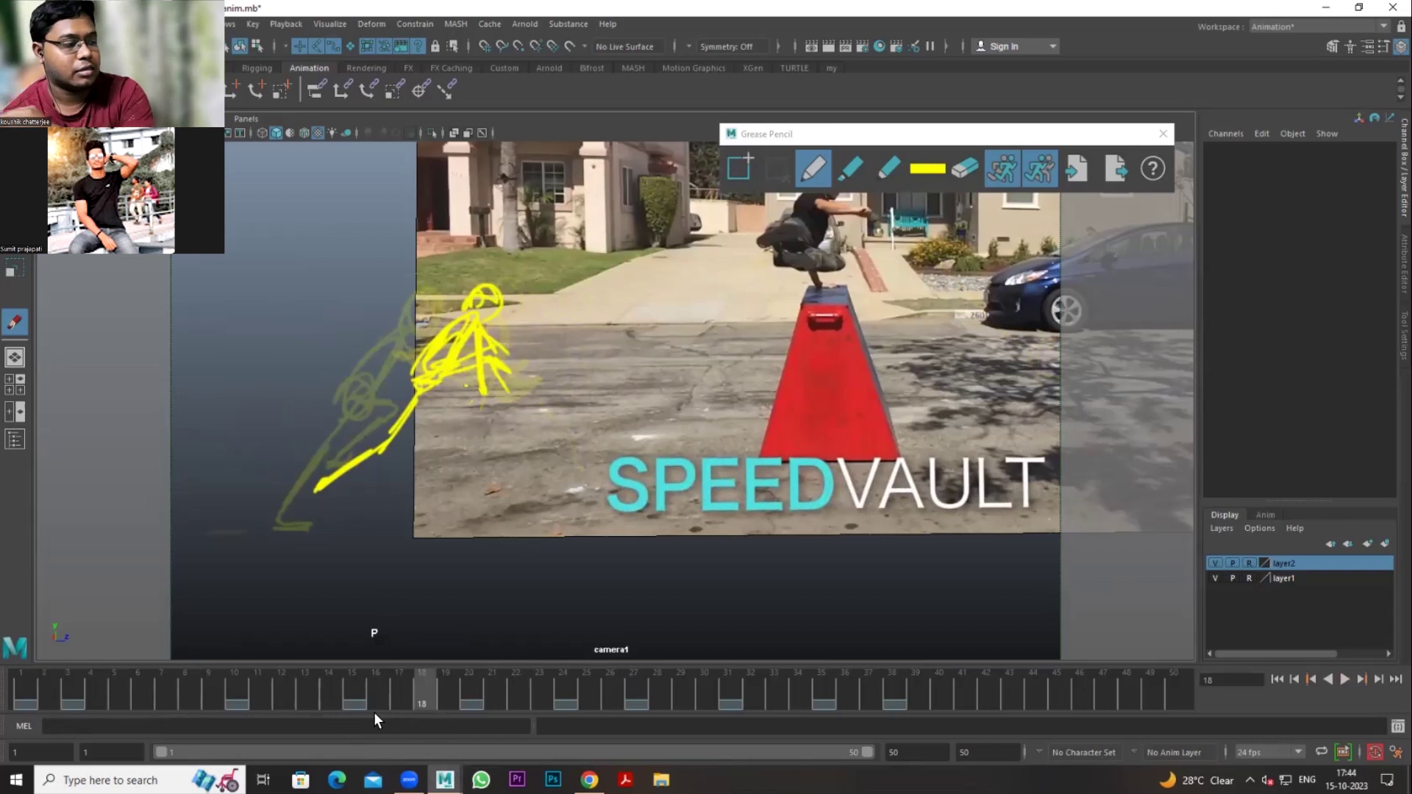
left_click_drag(373, 708, 235, 702)
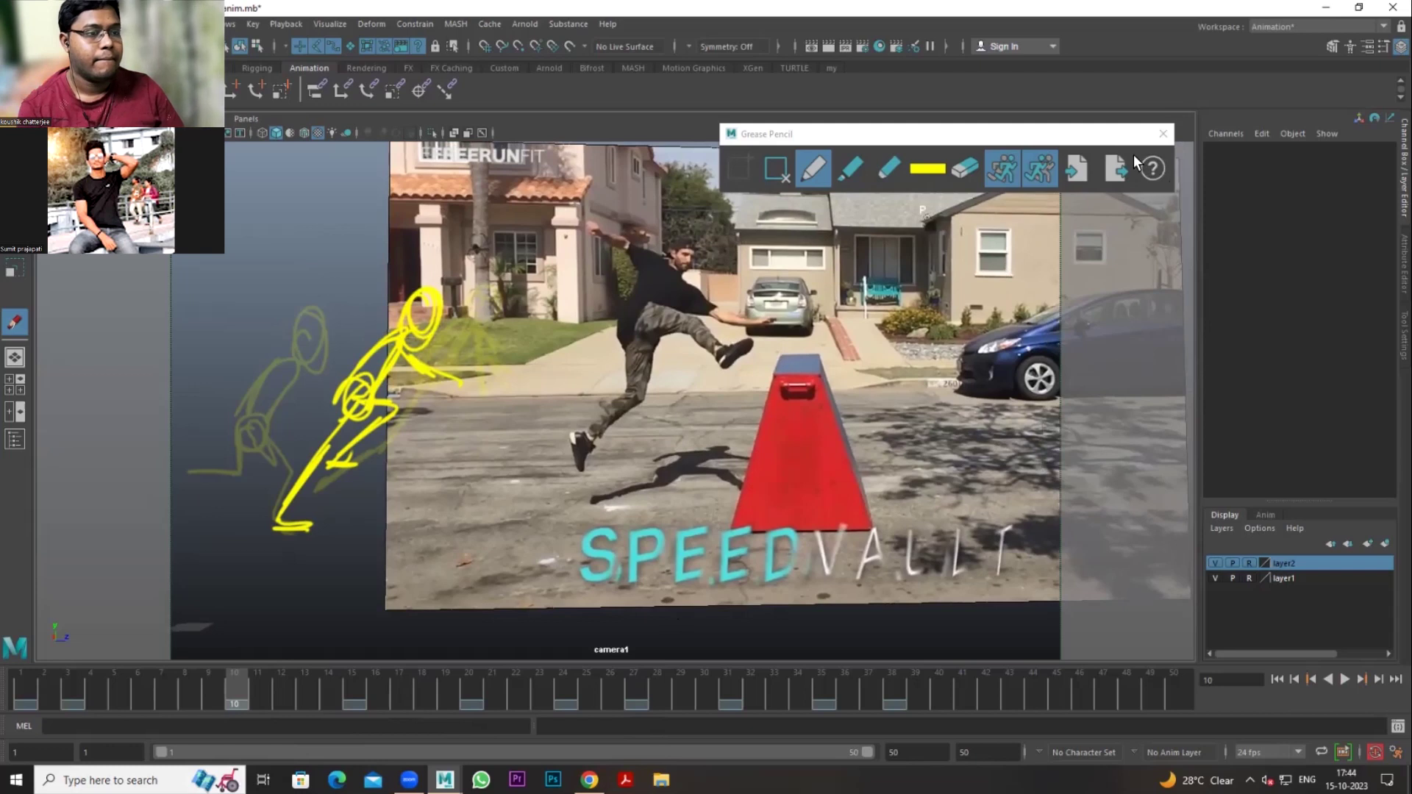
Step: Show all object types including character and box, scrub to frame 19, and hide grease-pencil sketches
left_click(1163, 133)
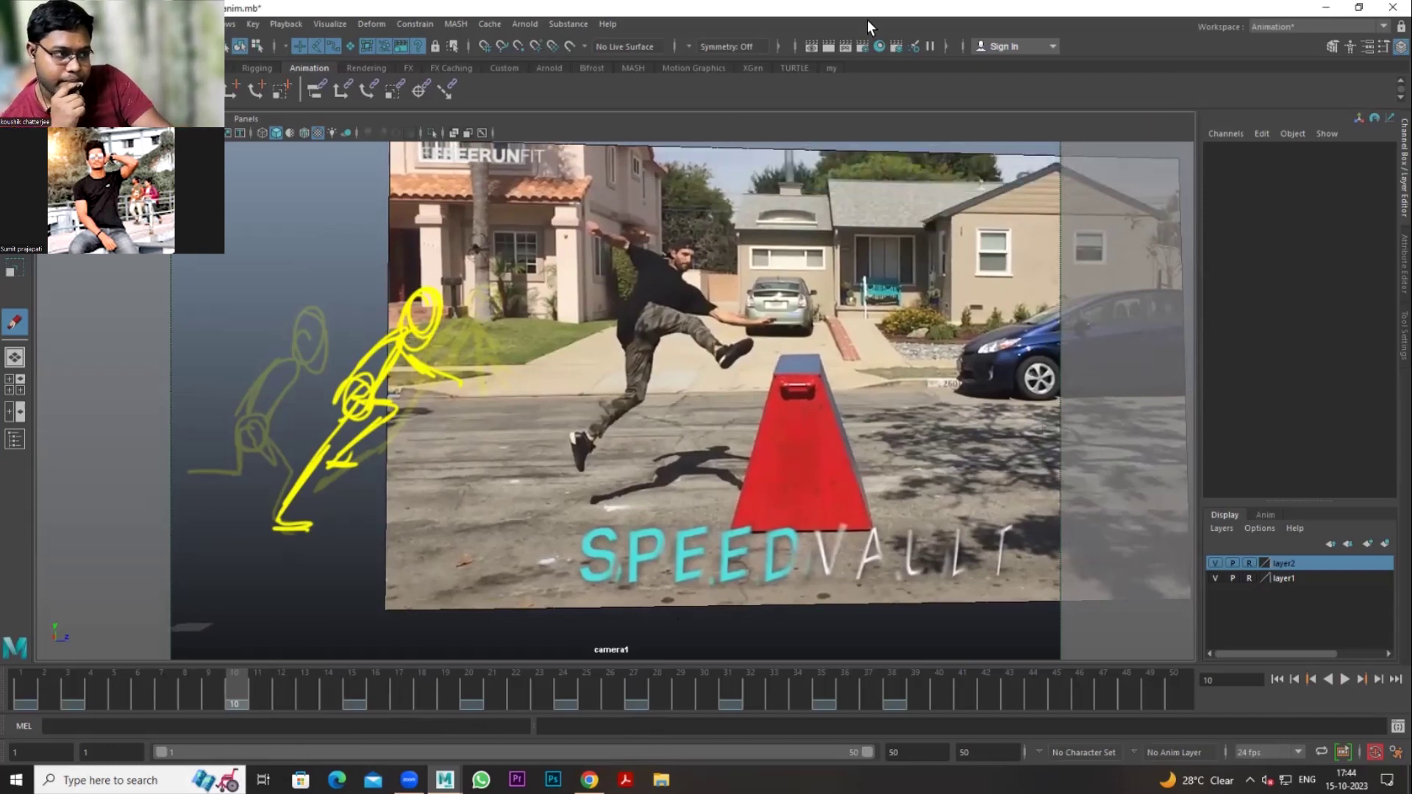
left_click(158, 119)
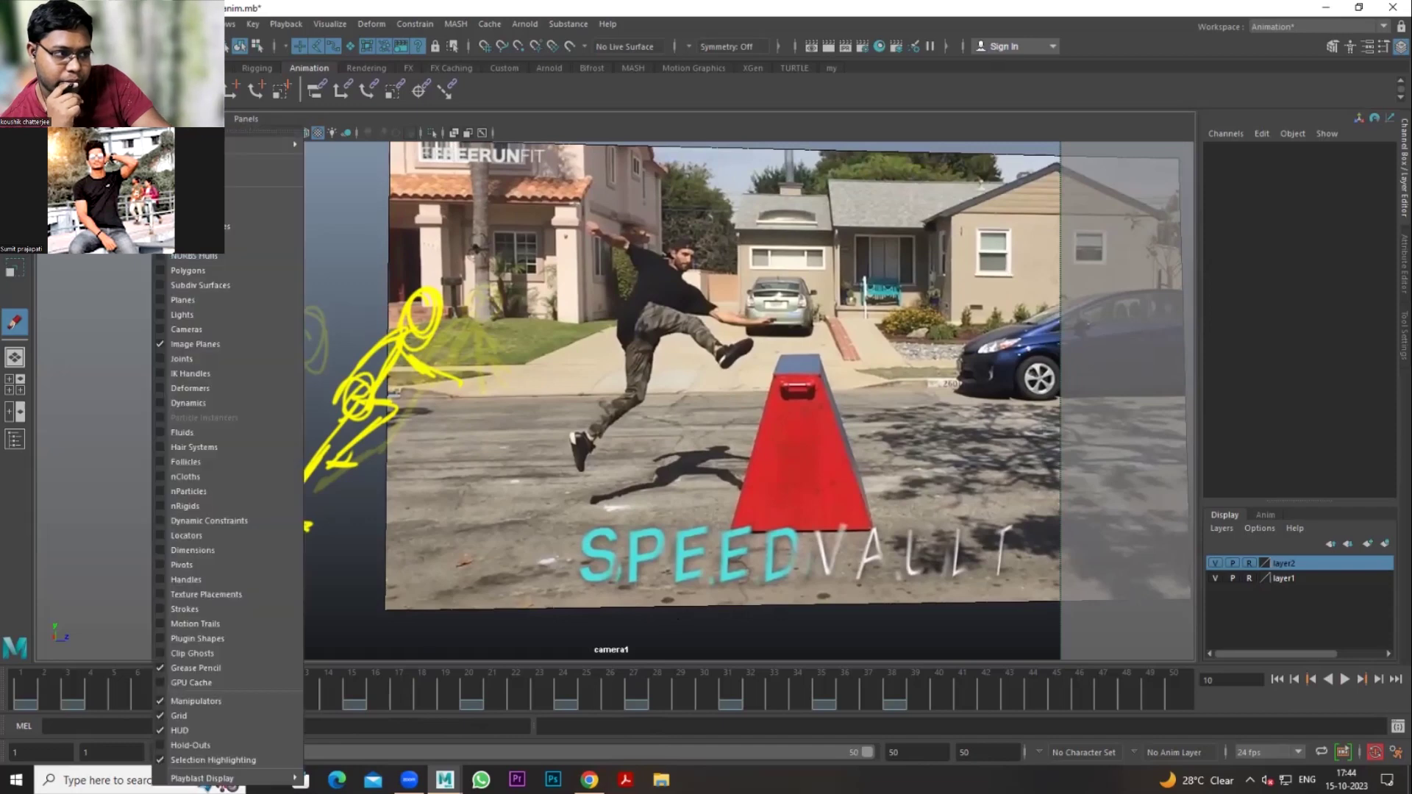
left_click(199, 269)
scroll(500, 497, "down", 3)
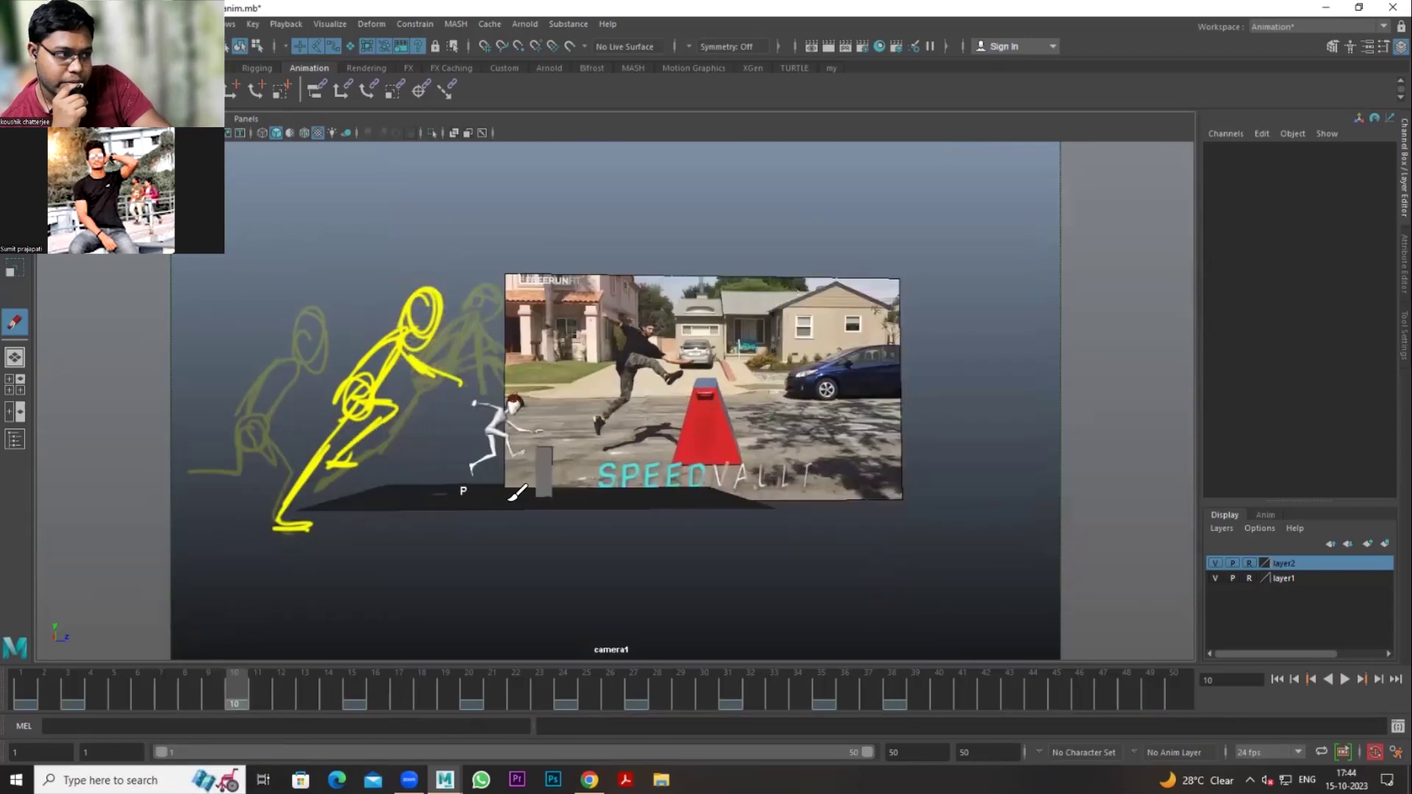
mouse_move(296, 674)
left_mouse_down()
mouse_move(447, 685)
mouse_move(161, 685)
left_mouse_up()
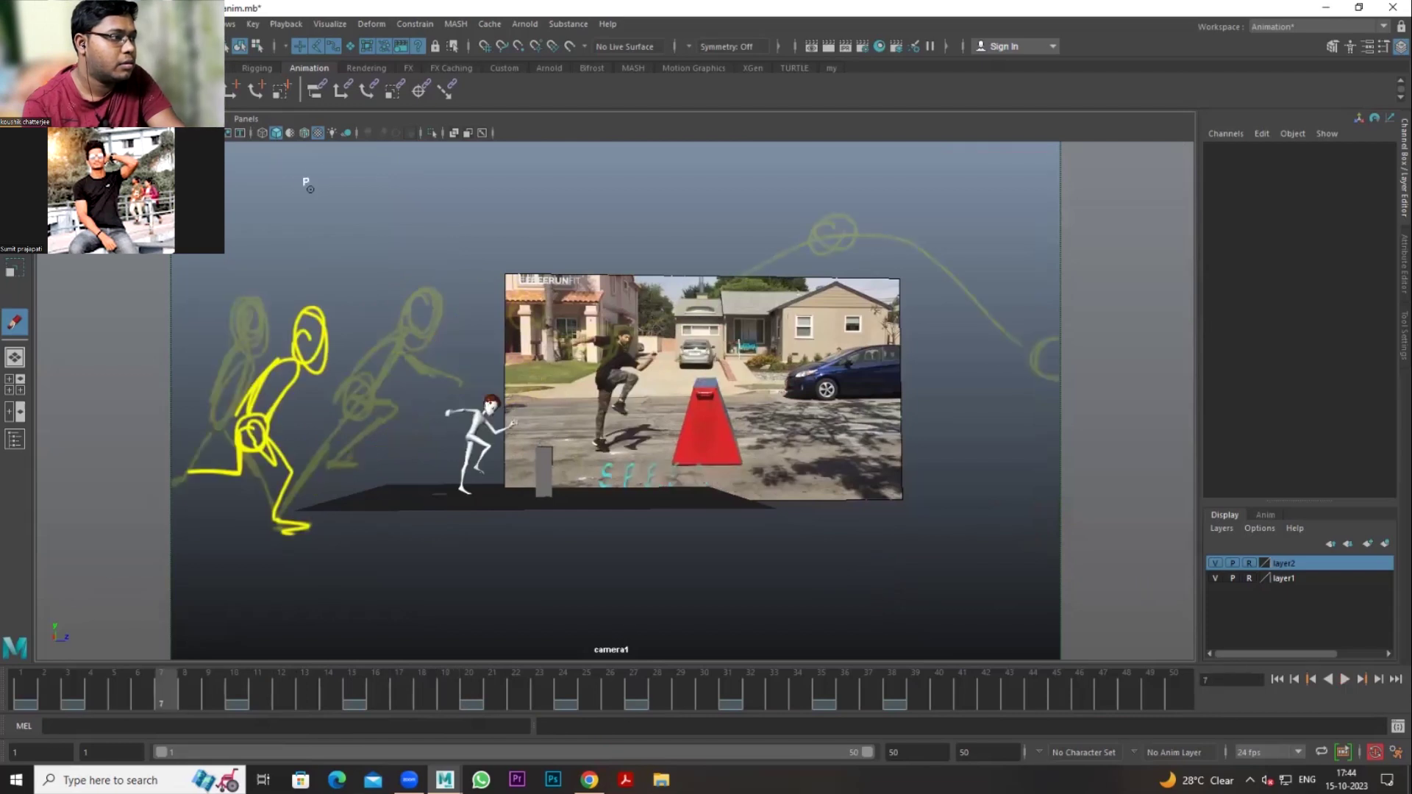
left_click(167, 119)
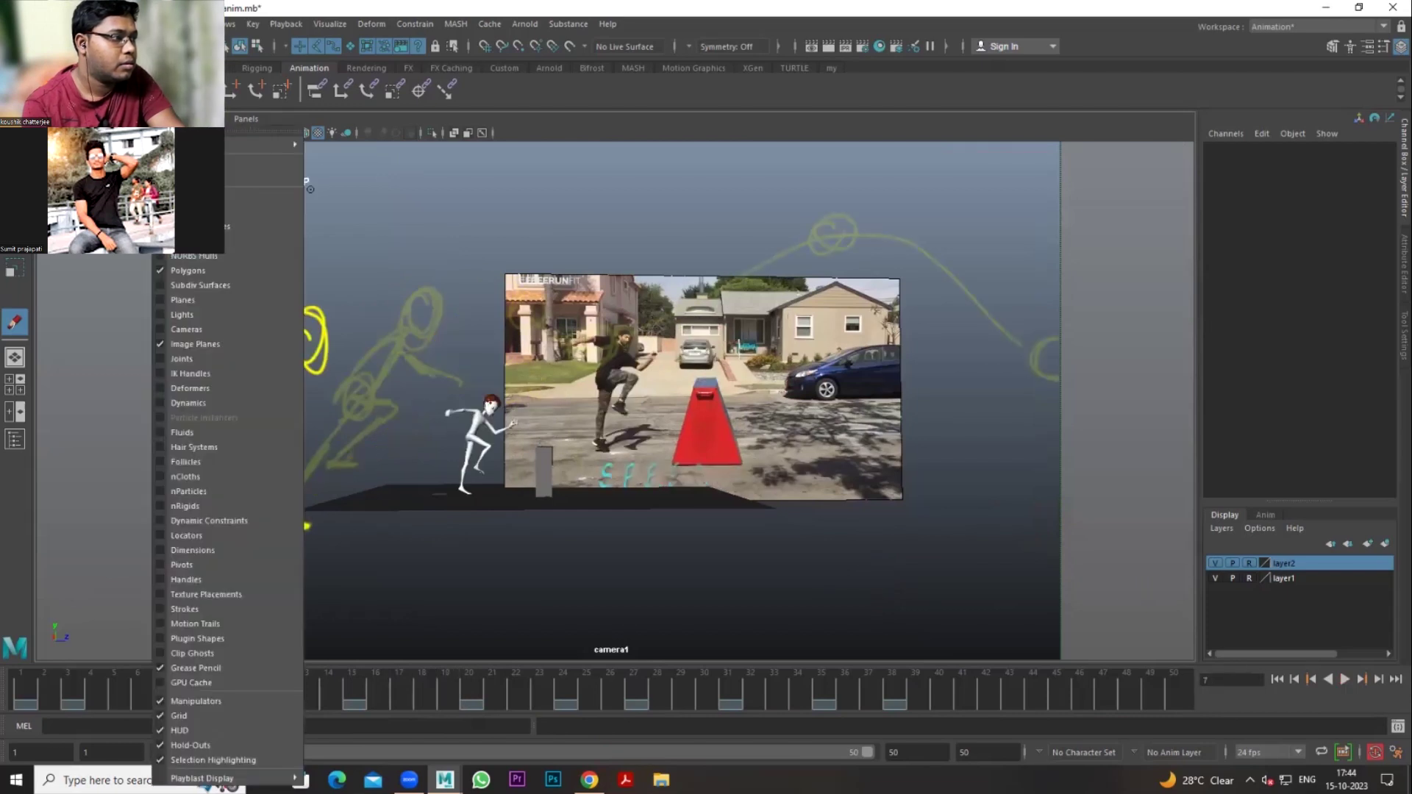
left_click(196, 665)
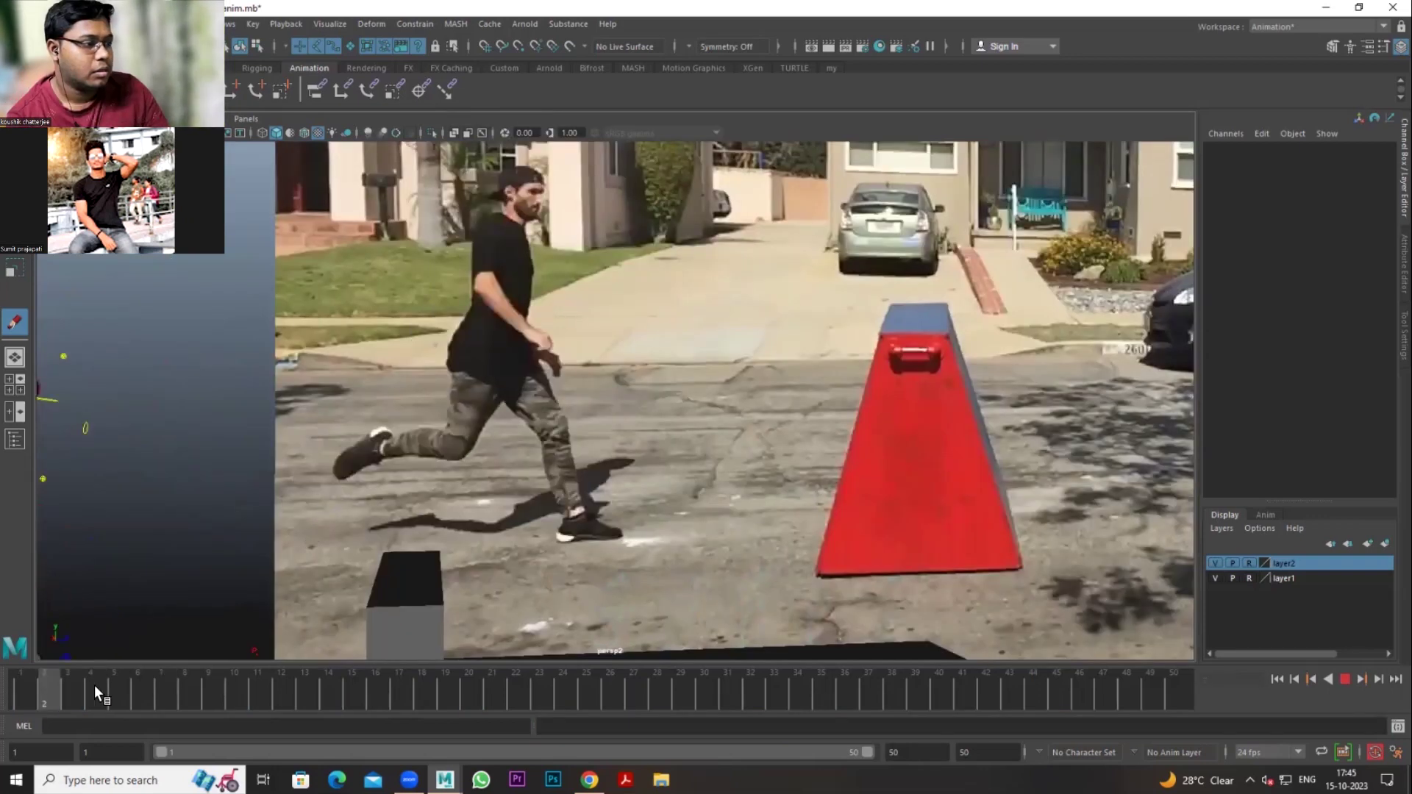
Step: Switch to the close-up persp2 camera and scrub from frame 1 to frame 10
left_click(111, 688)
left_click_drag(62, 698, 19, 690)
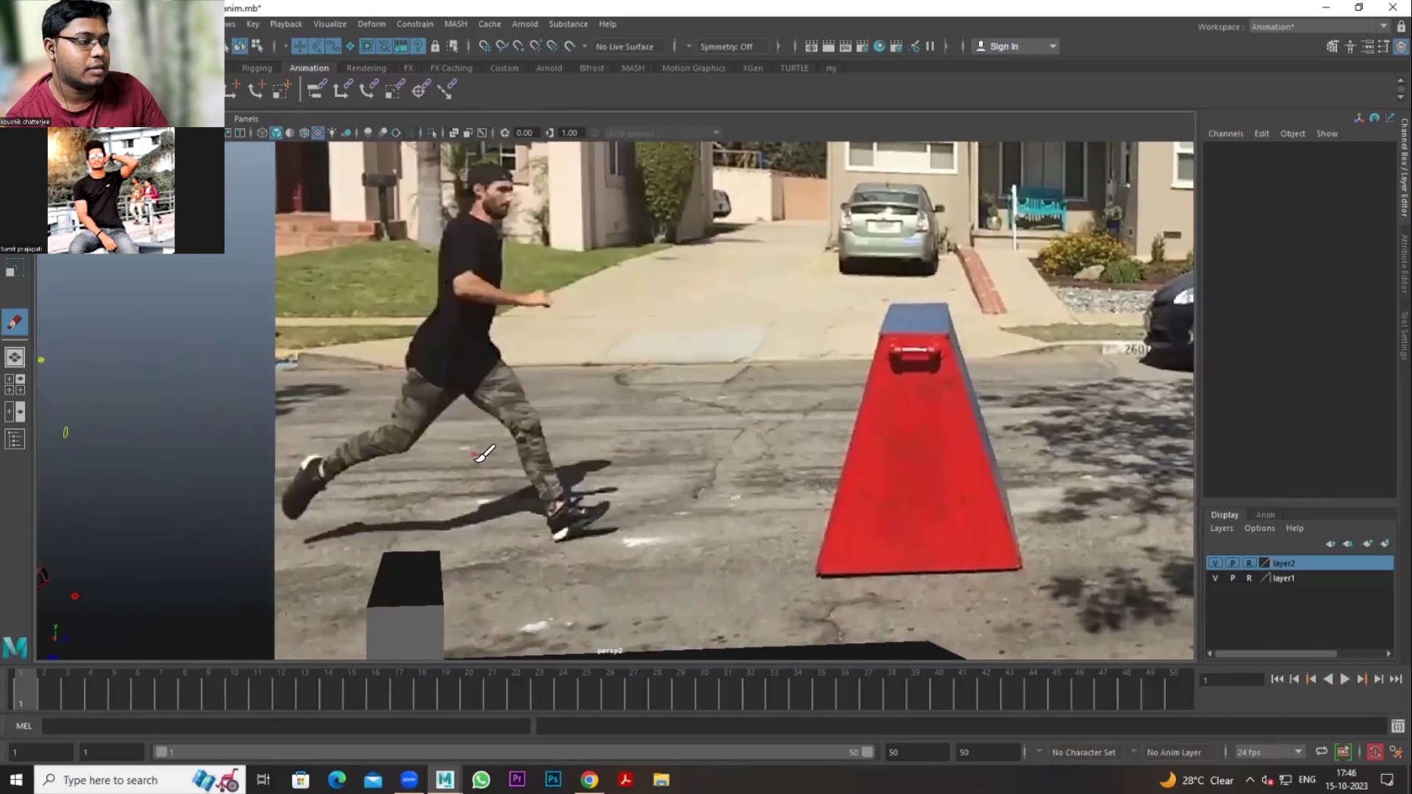
mouse_move(42, 688)
left_mouse_down()
mouse_move(187, 699)
mouse_move(14, 700)
mouse_move(7, 687)
mouse_move(196, 696)
mouse_move(94, 709)
mouse_move(19, 701)
mouse_move(9, 687)
left_mouse_up()
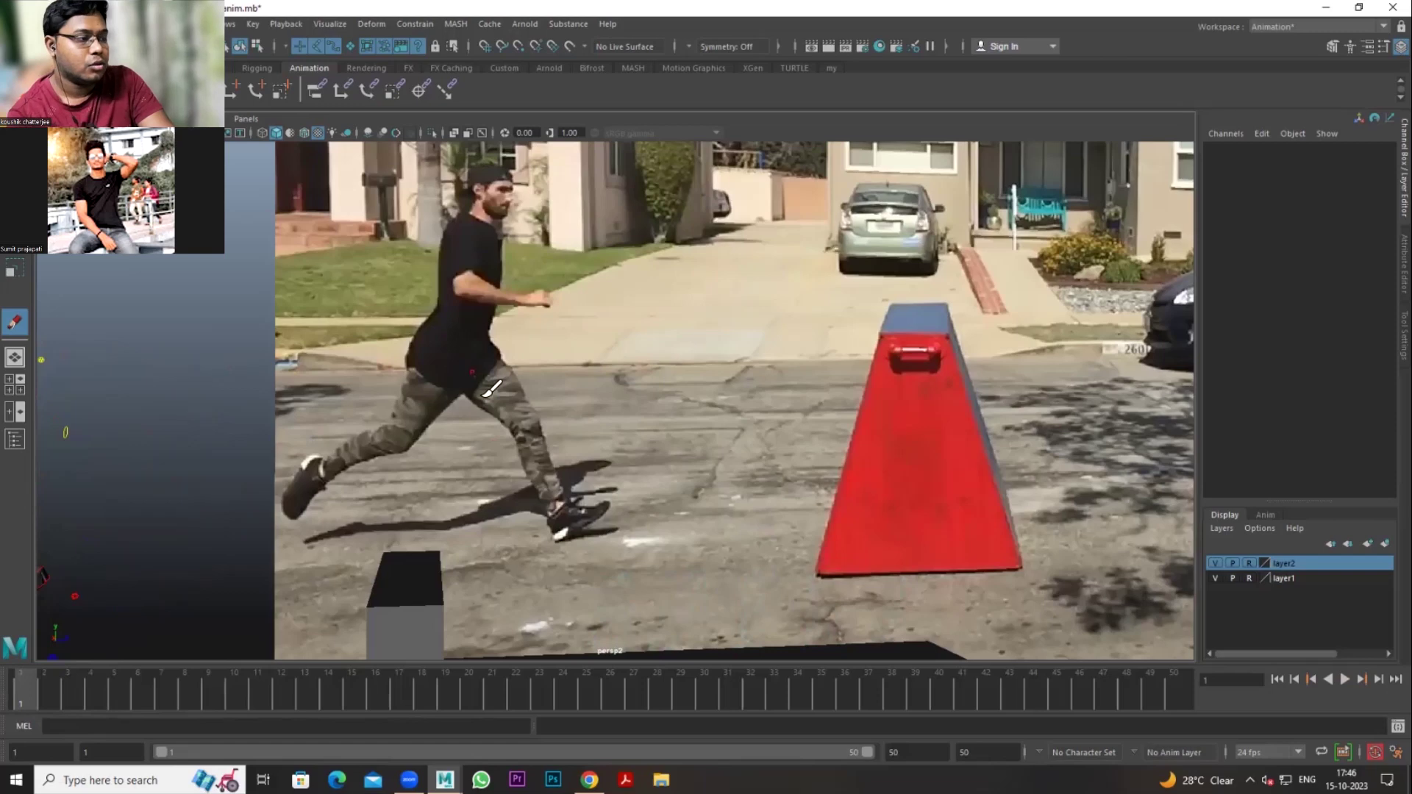
left_click_drag(72, 695, 238, 695)
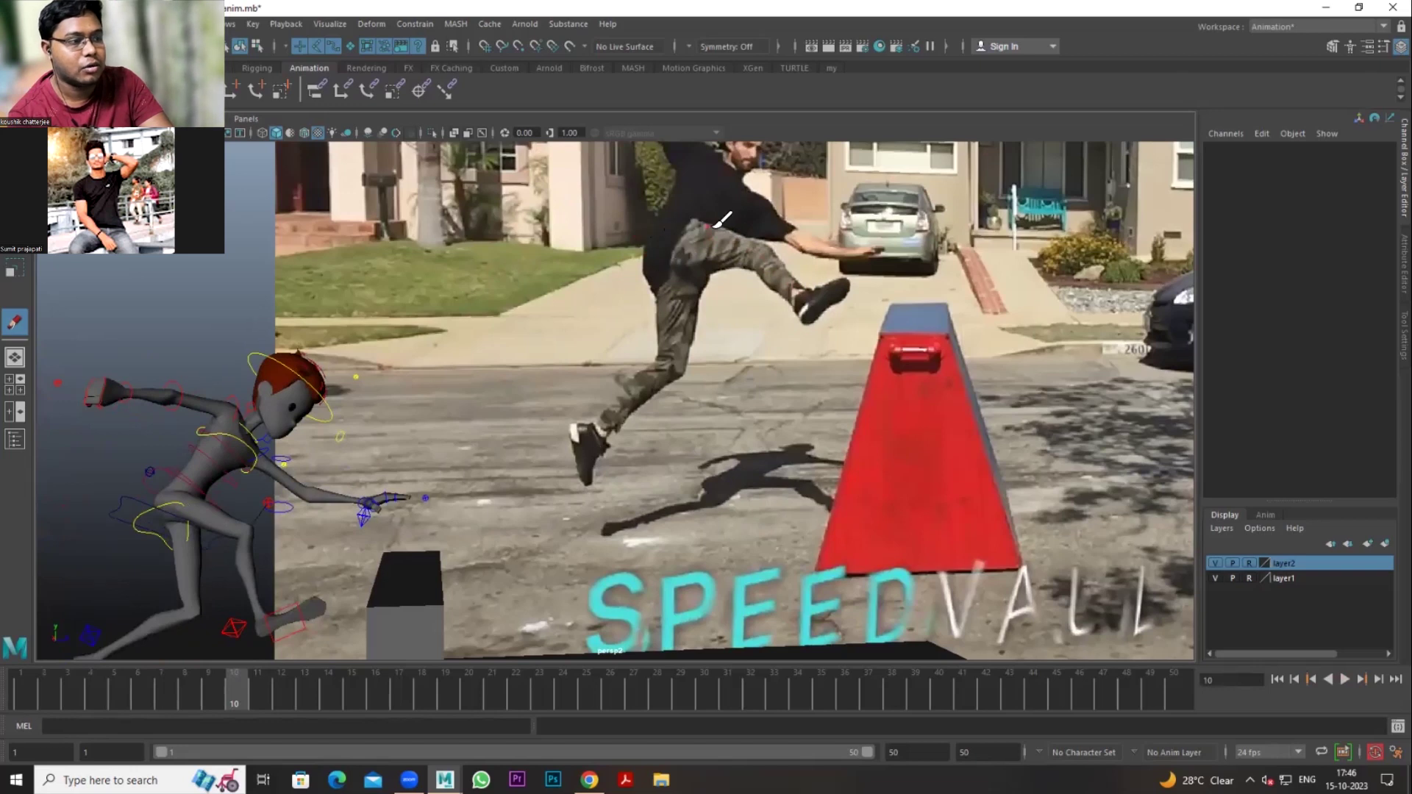
Step: Sketch the runner's torso box, back arc and two thigh lines over the reference
mouse_move(661, 215)
left_mouse_down()
mouse_move(664, 245)
mouse_move(676, 213)
mouse_move(666, 273)
left_mouse_up()
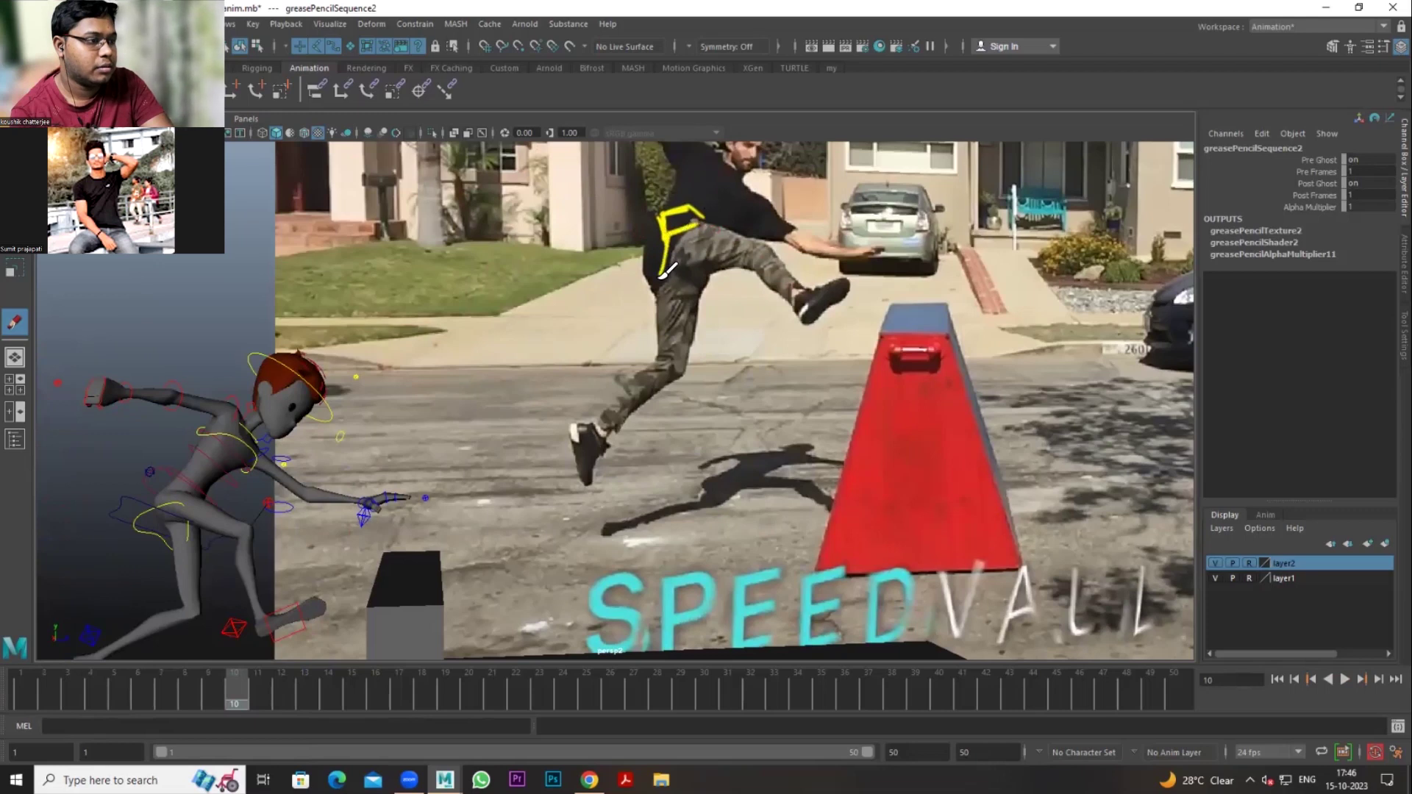
mouse_move(651, 253)
left_mouse_down()
mouse_move(677, 210)
mouse_move(654, 264)
mouse_move(693, 289)
mouse_move(709, 225)
left_mouse_up()
left_click_drag(691, 286, 717, 213)
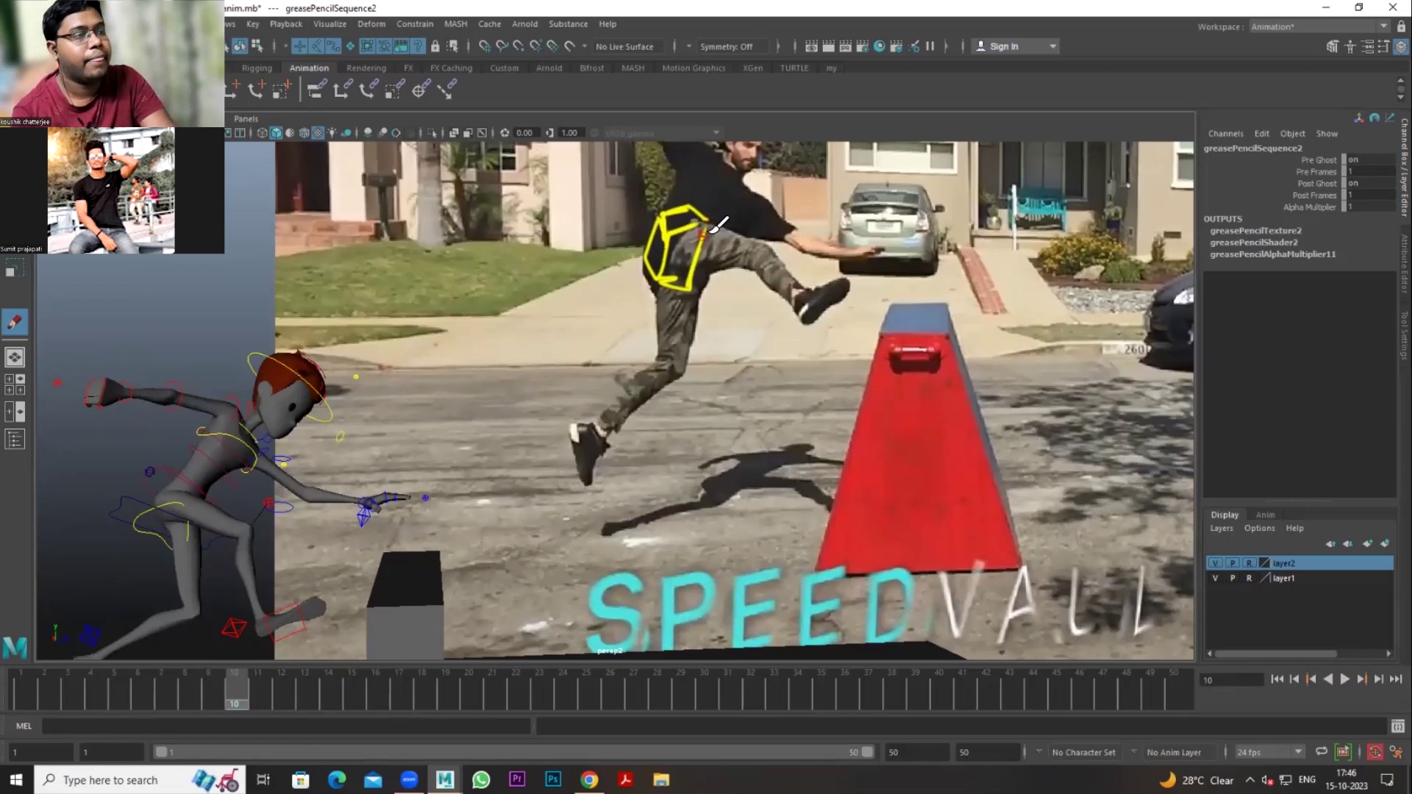
mouse_move(612, 232)
left_mouse_down()
mouse_move(669, 193)
mouse_move(666, 204)
left_mouse_up()
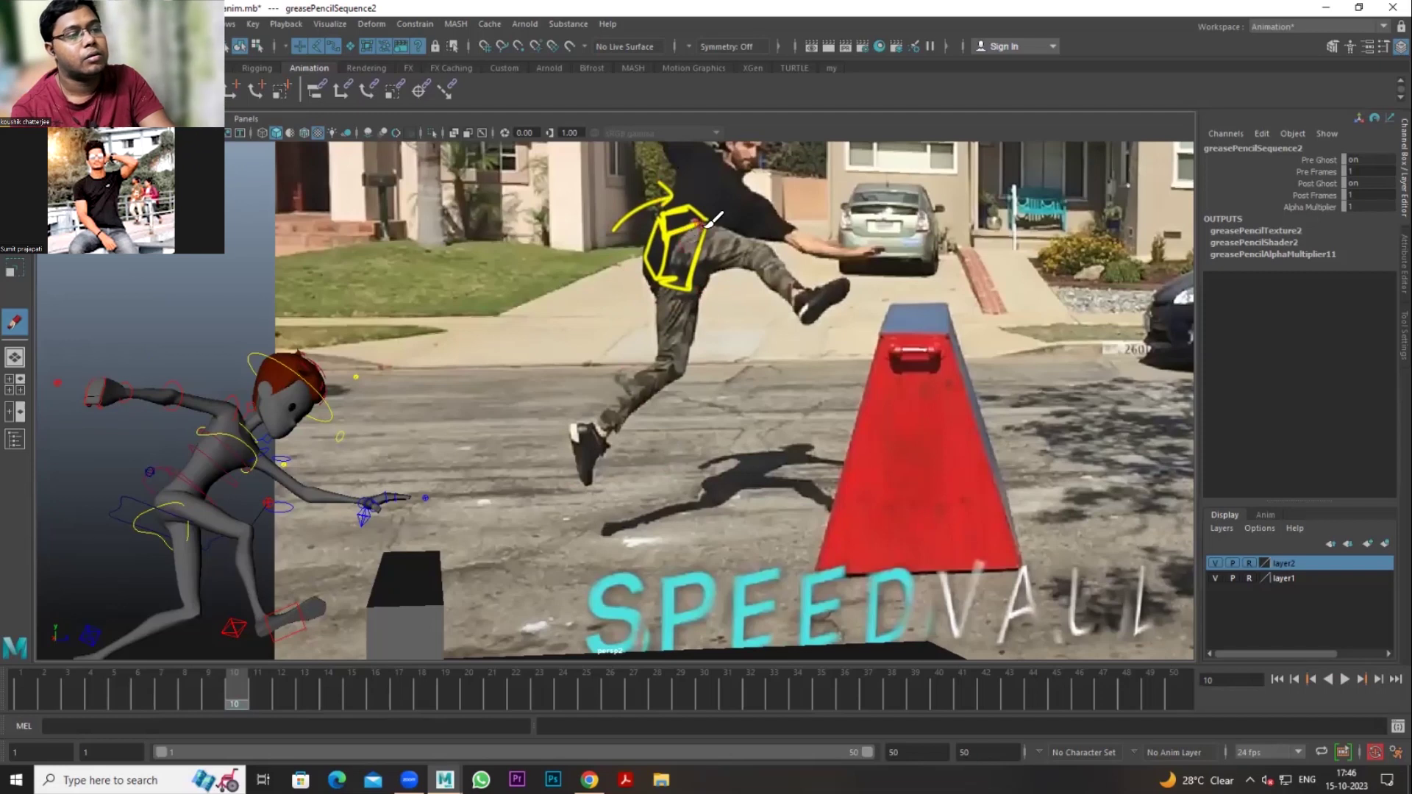
left_click_drag(692, 252, 773, 263)
left_click_drag(708, 220, 771, 254)
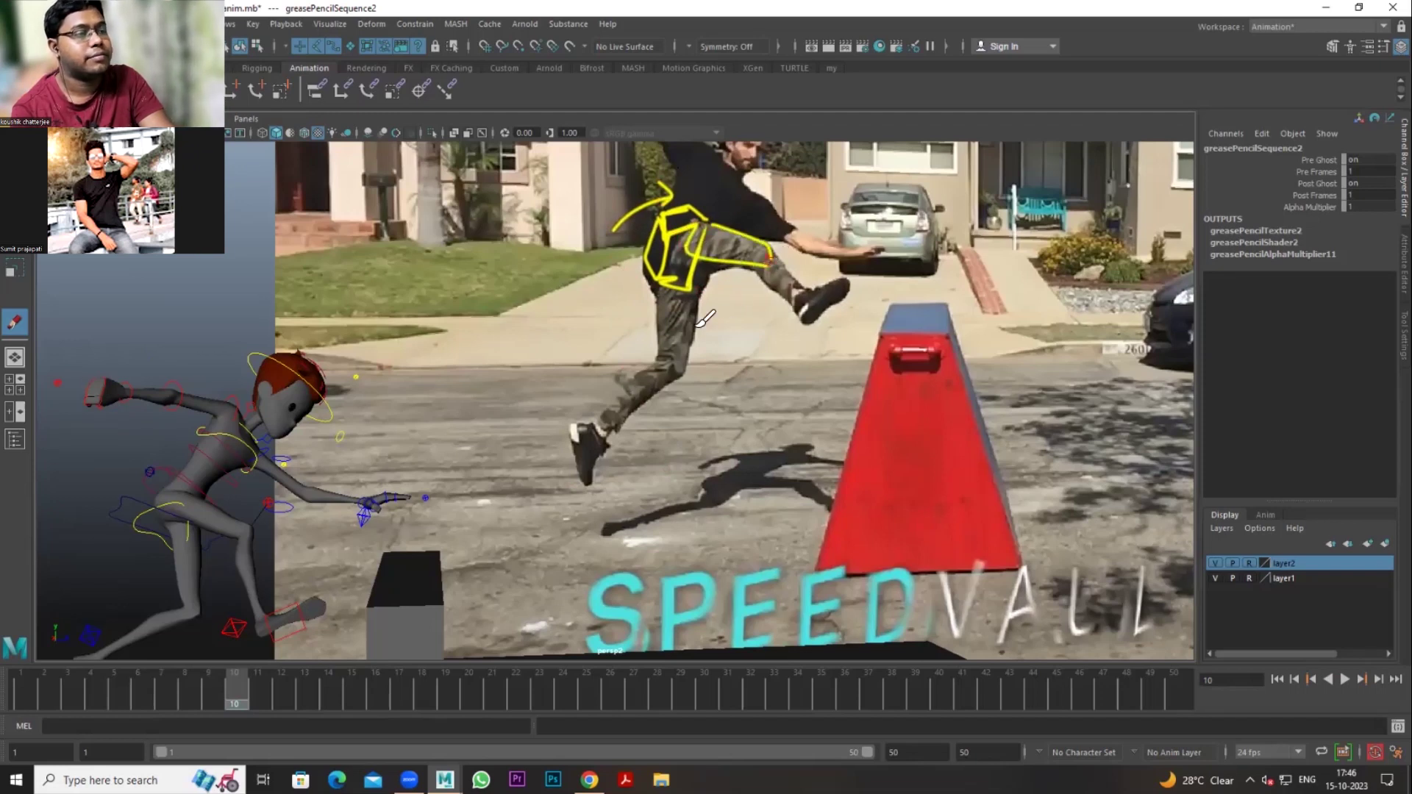
mouse_move(662, 221)
left_mouse_down()
mouse_move(697, 294)
mouse_move(687, 358)
mouse_move(666, 316)
mouse_move(664, 353)
left_mouse_up()
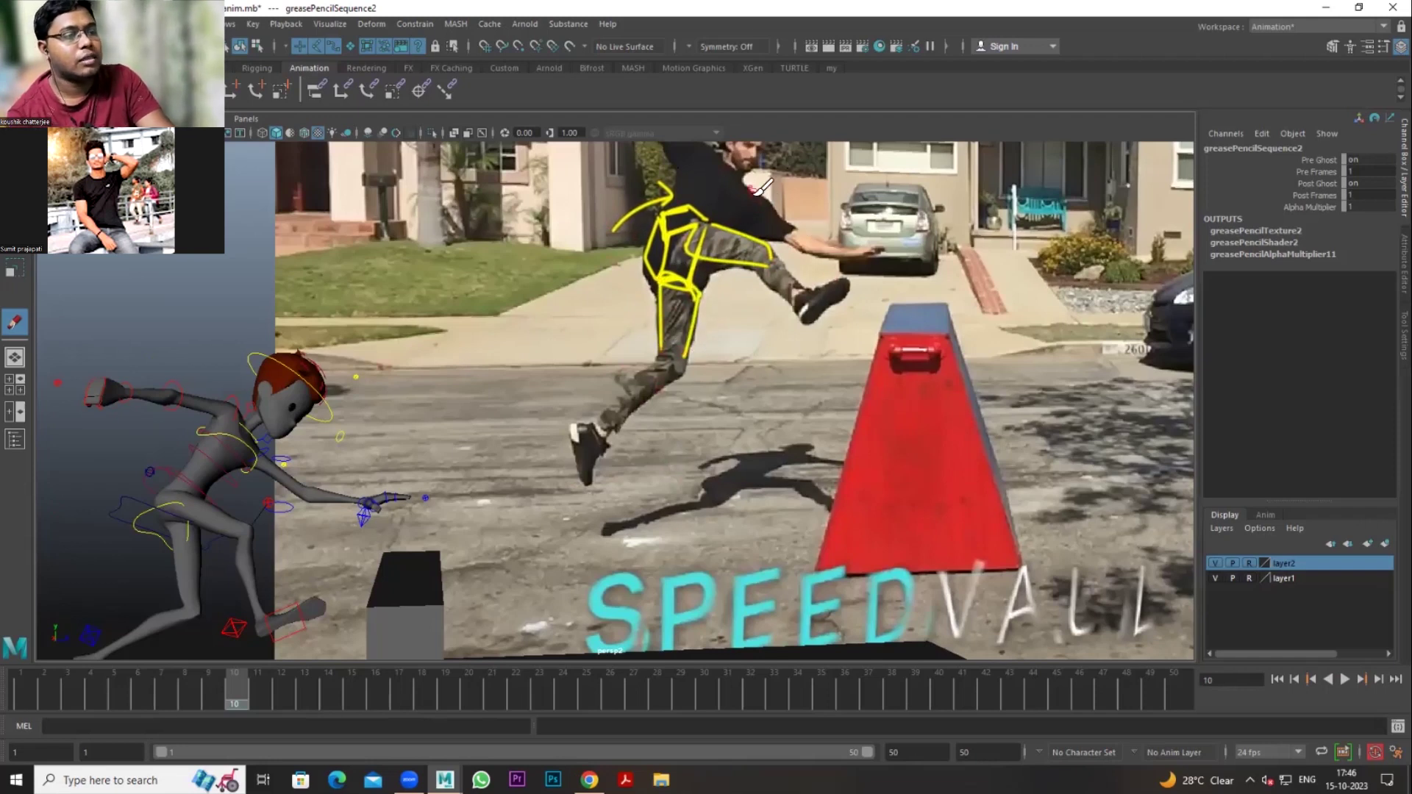
Step: Add upper arm, upper torso, shoulder and leg-to-knee strokes, then play with Alt+V
left_click_drag(757, 197, 800, 225)
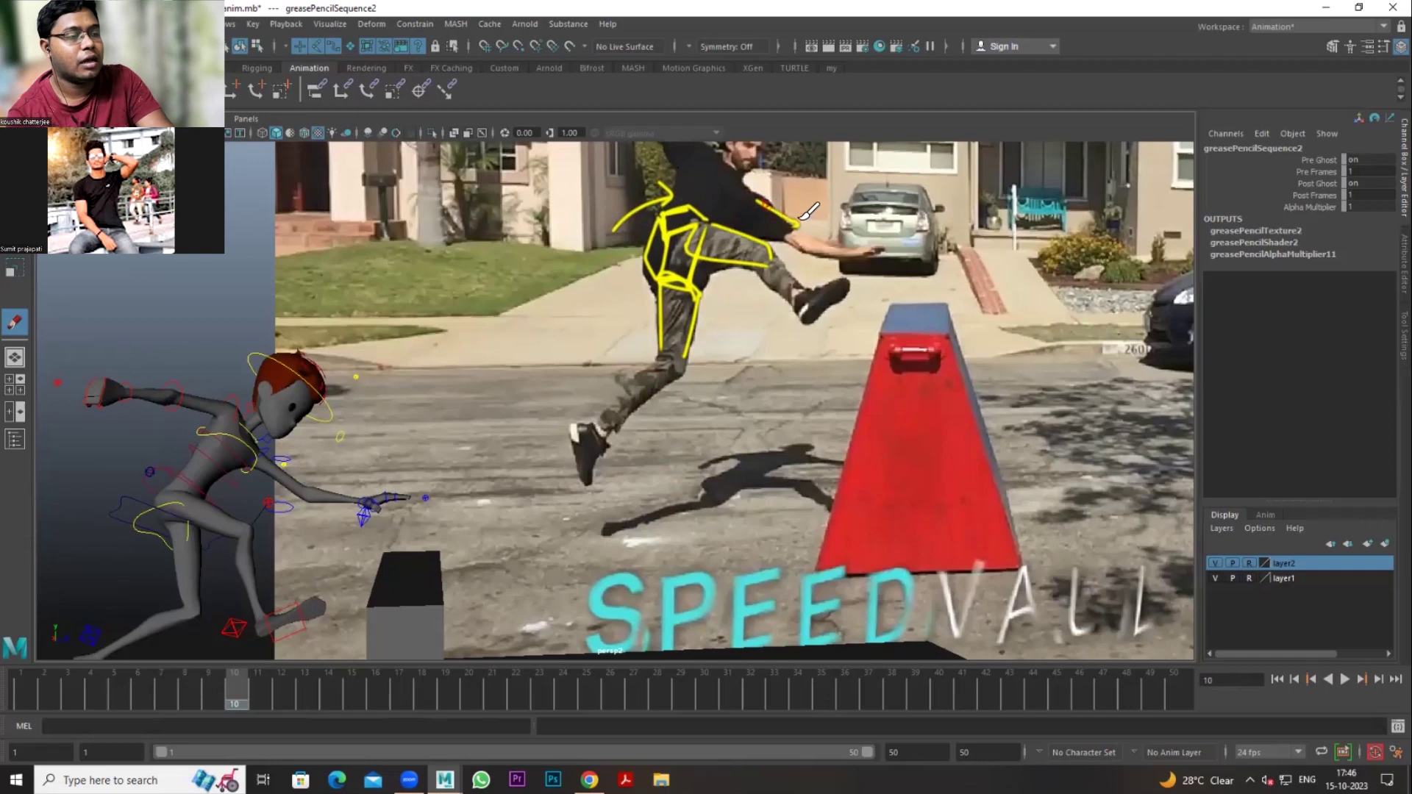
mouse_move(717, 156)
left_mouse_down()
mouse_move(698, 195)
mouse_move(743, 180)
mouse_move(728, 219)
left_mouse_up()
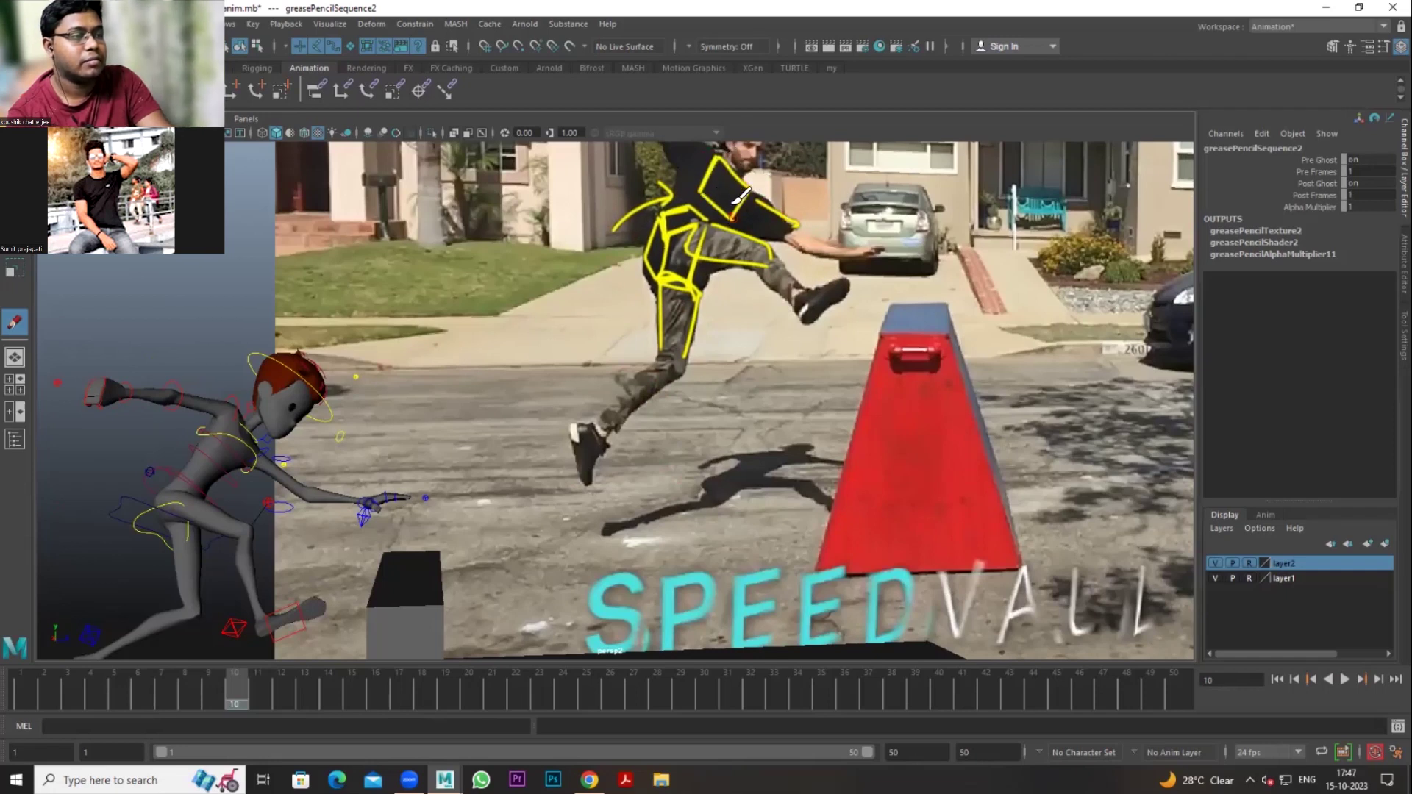
left_click_drag(724, 142, 695, 195)
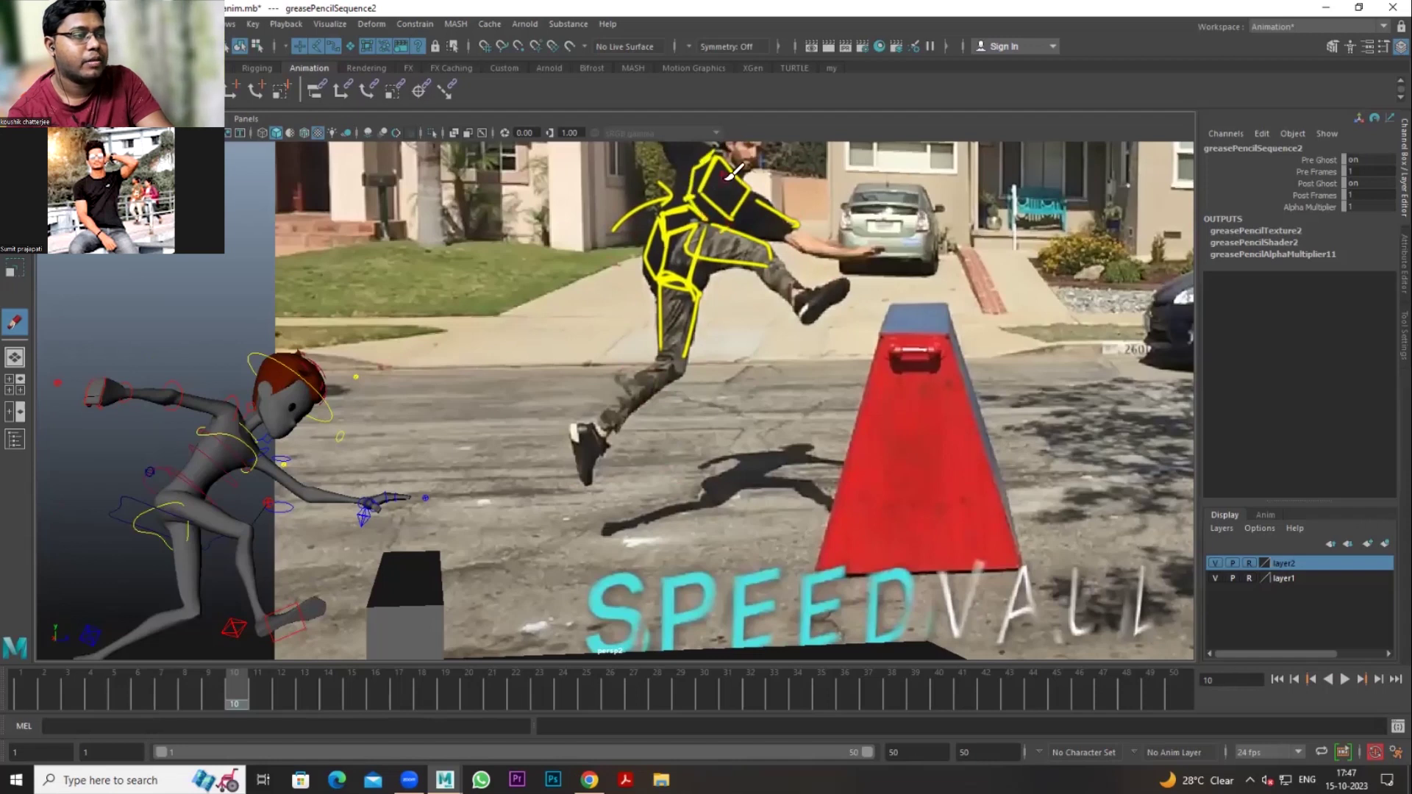
left_click_drag(728, 183, 773, 141)
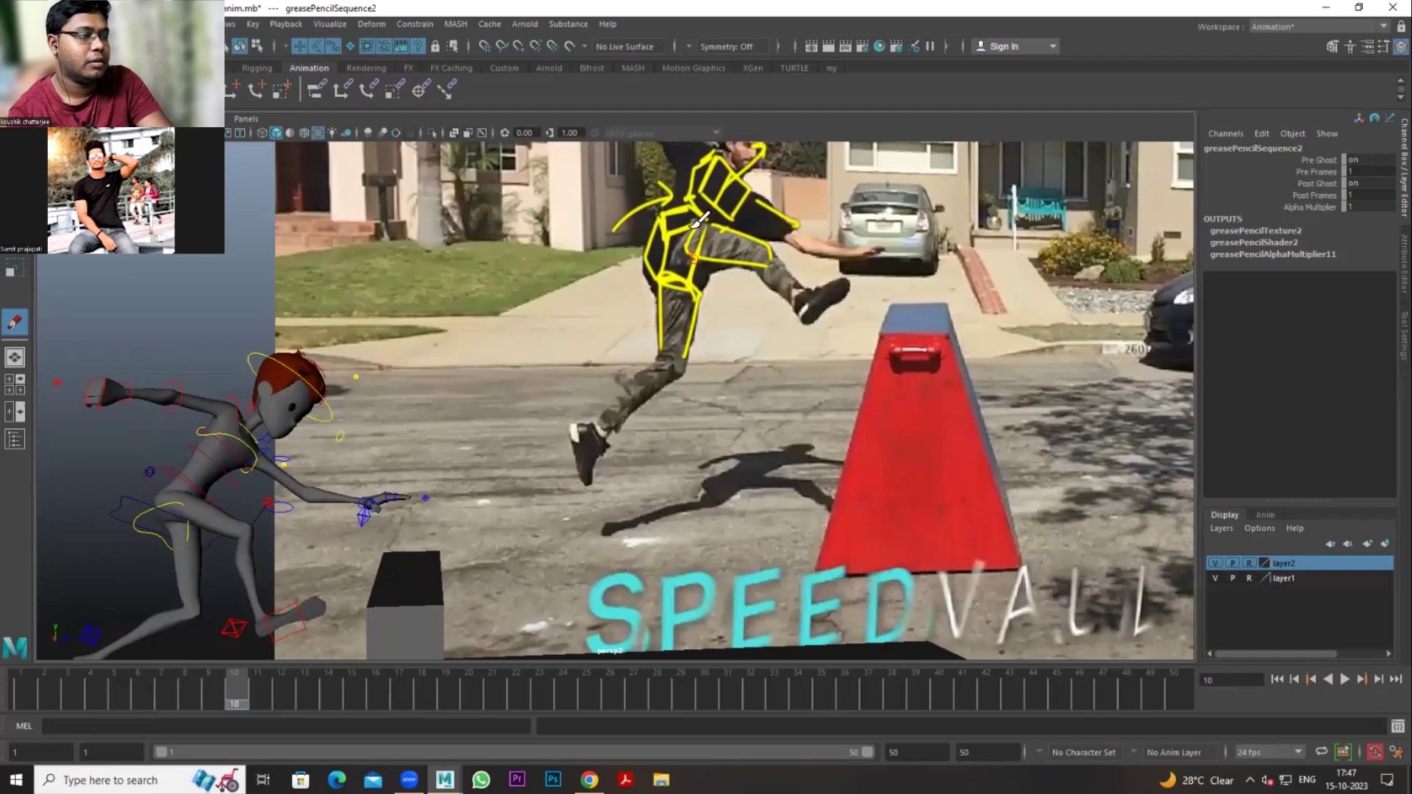
left_click_drag(712, 259, 756, 298)
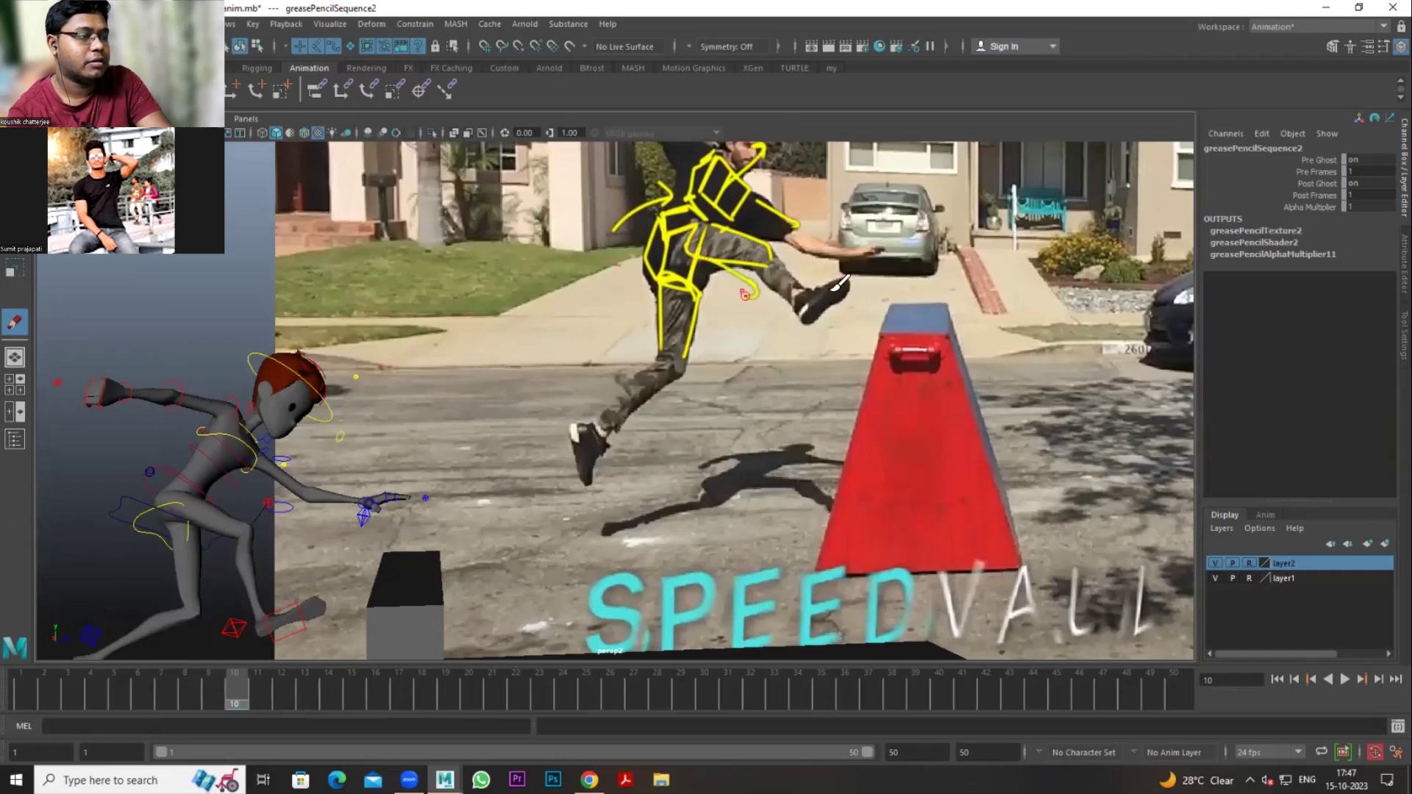
left_click_drag(757, 203, 802, 234)
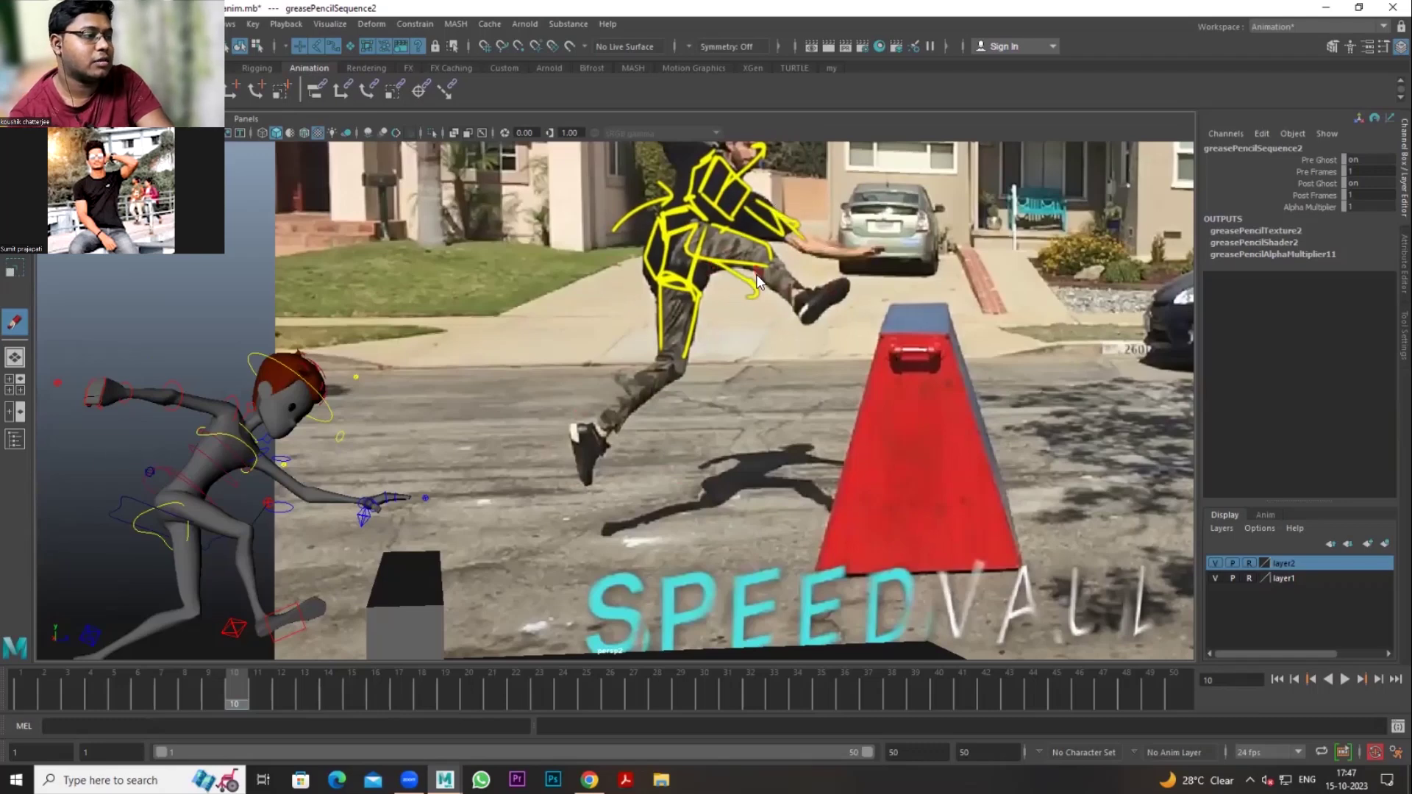
key("alt+v")
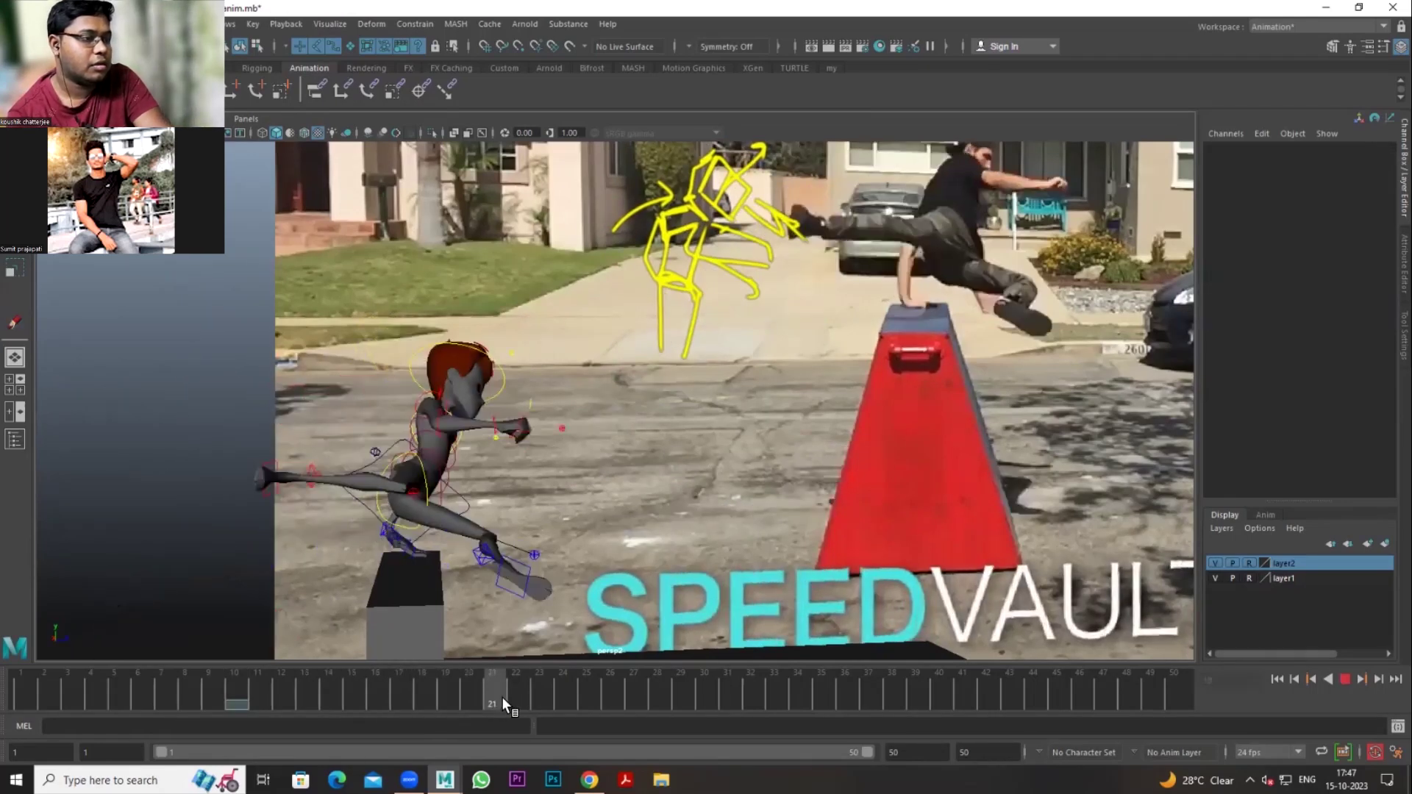
mouse_move(390, 678)
left_mouse_down()
mouse_move(41, 668)
mouse_move(452, 705)
mouse_move(373, 677)
mouse_move(501, 623)
mouse_move(434, 615)
mouse_move(500, 604)
left_mouse_up()
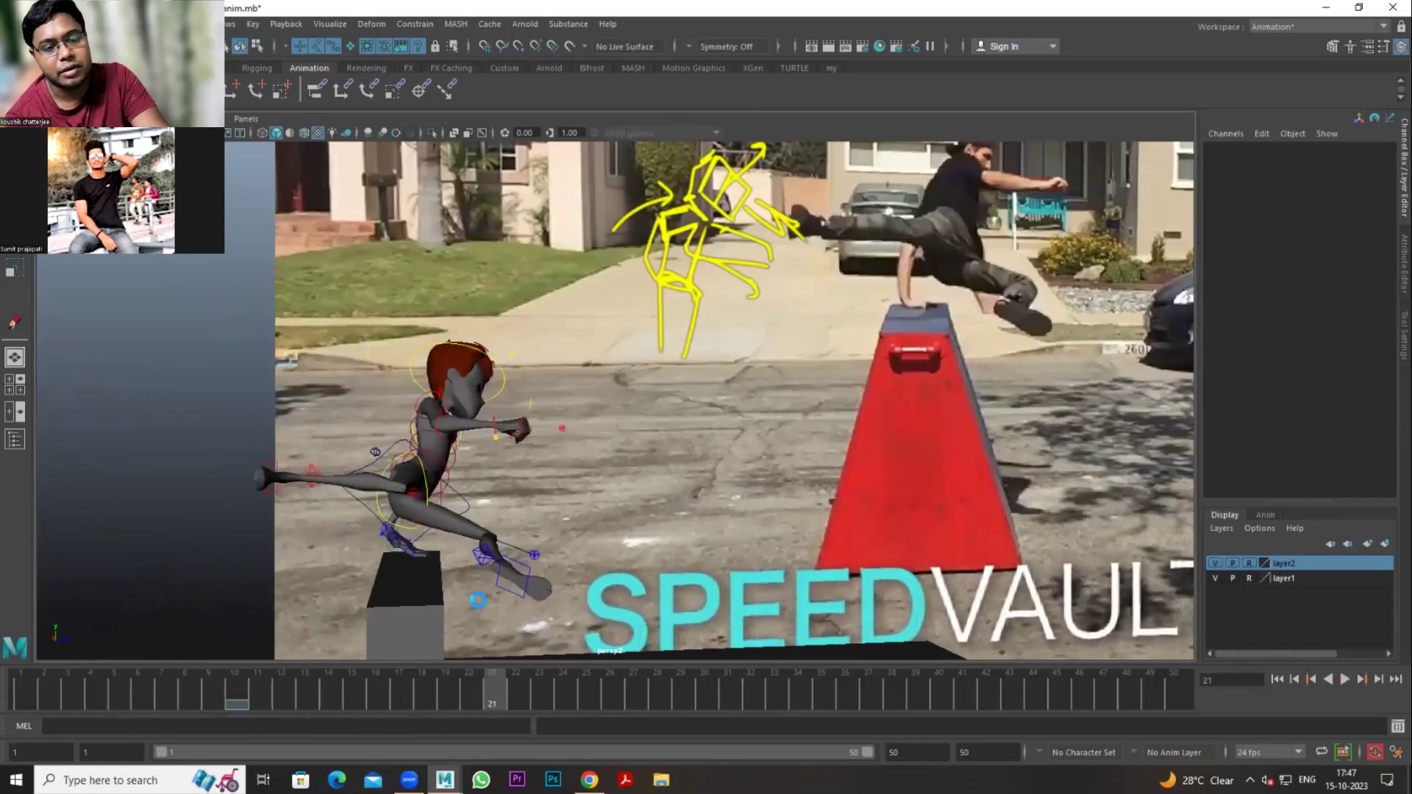
mouse_move(475, 676)
left_mouse_down()
mouse_move(333, 688)
mouse_move(402, 682)
left_mouse_up()
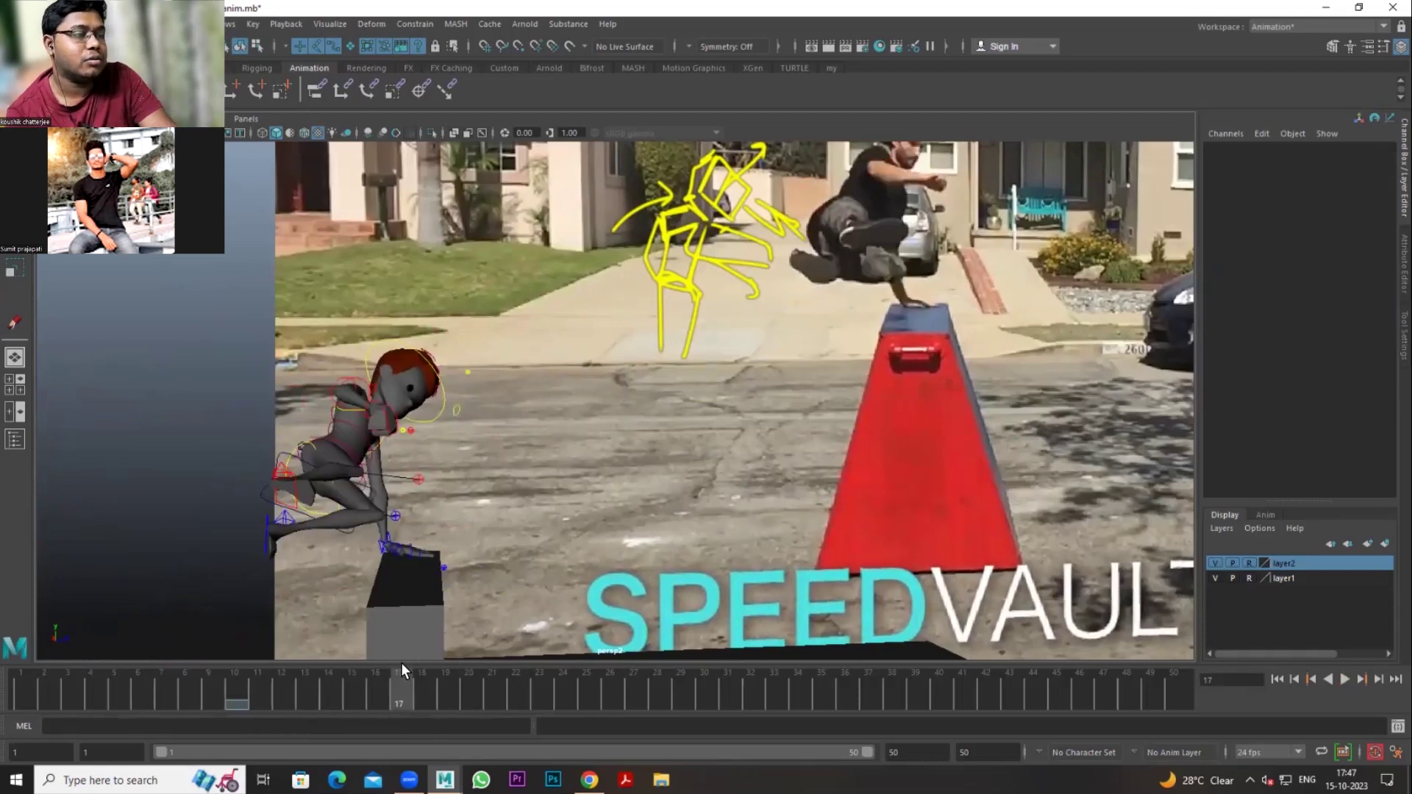
left_click_drag(387, 683, 453, 696)
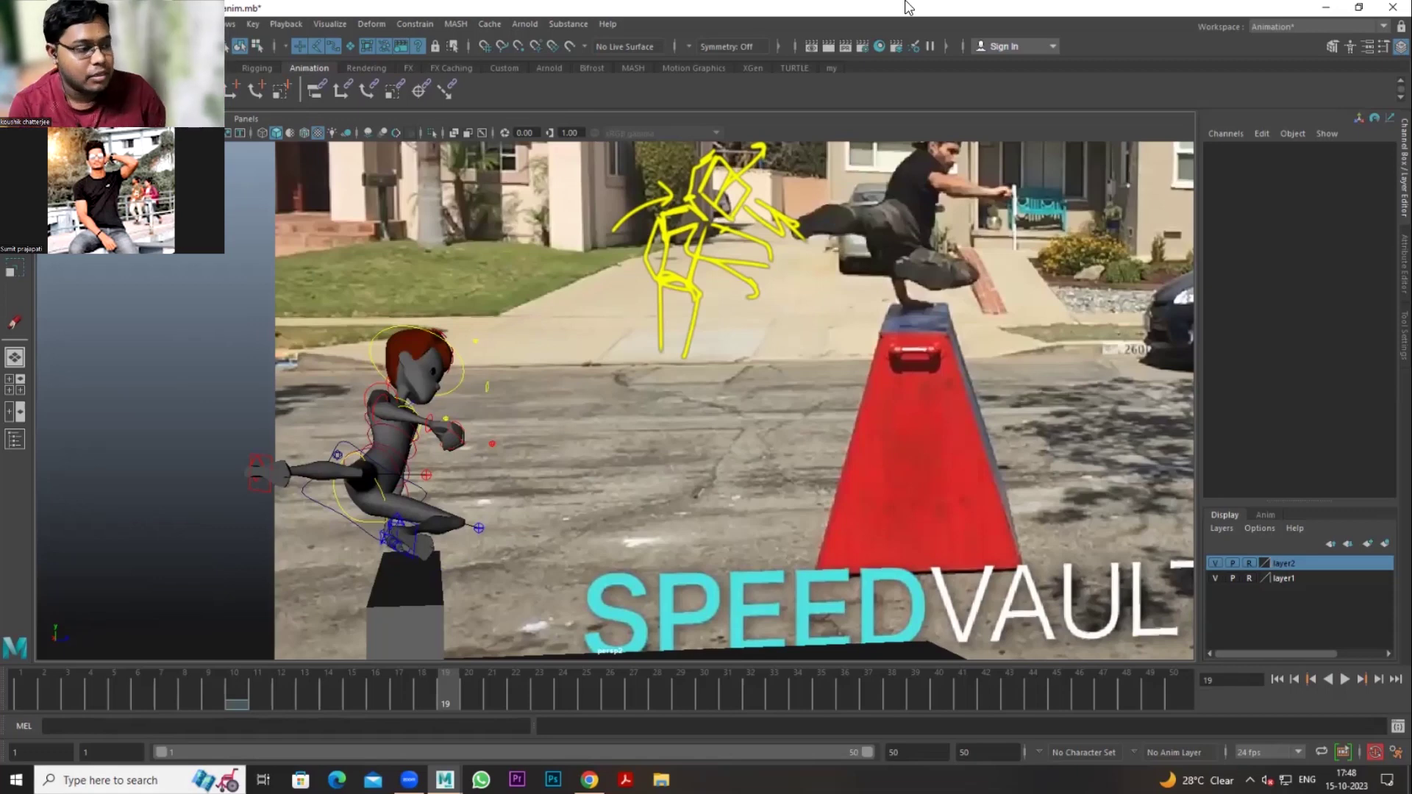
mouse_move(469, 687)
left_mouse_down()
mouse_move(611, 695)
mouse_move(630, 671)
mouse_move(554, 659)
mouse_move(572, 652)
mouse_move(735, 670)
mouse_move(579, 668)
mouse_move(696, 667)
mouse_move(602, 668)
mouse_move(638, 672)
mouse_move(577, 637)
left_mouse_up()
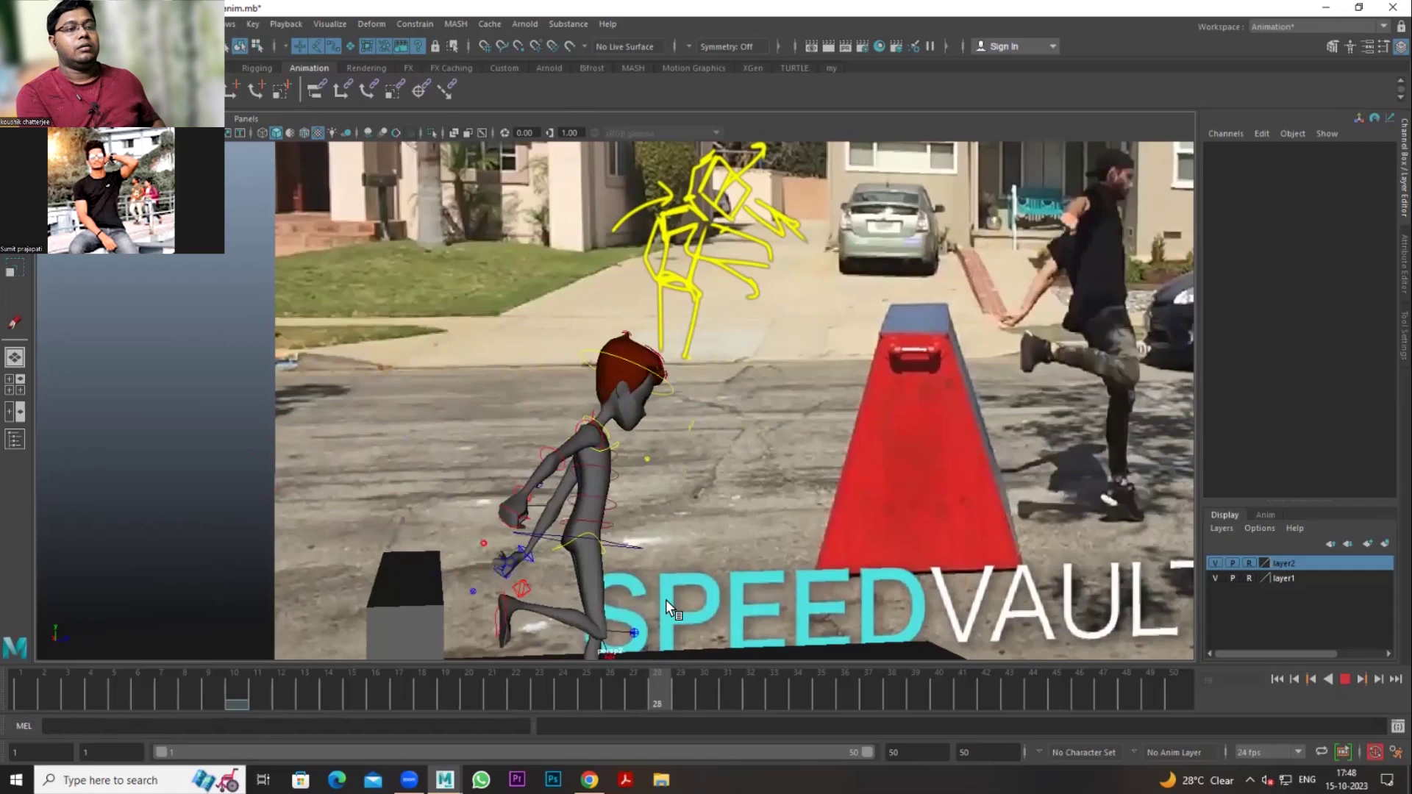
key("Escape")
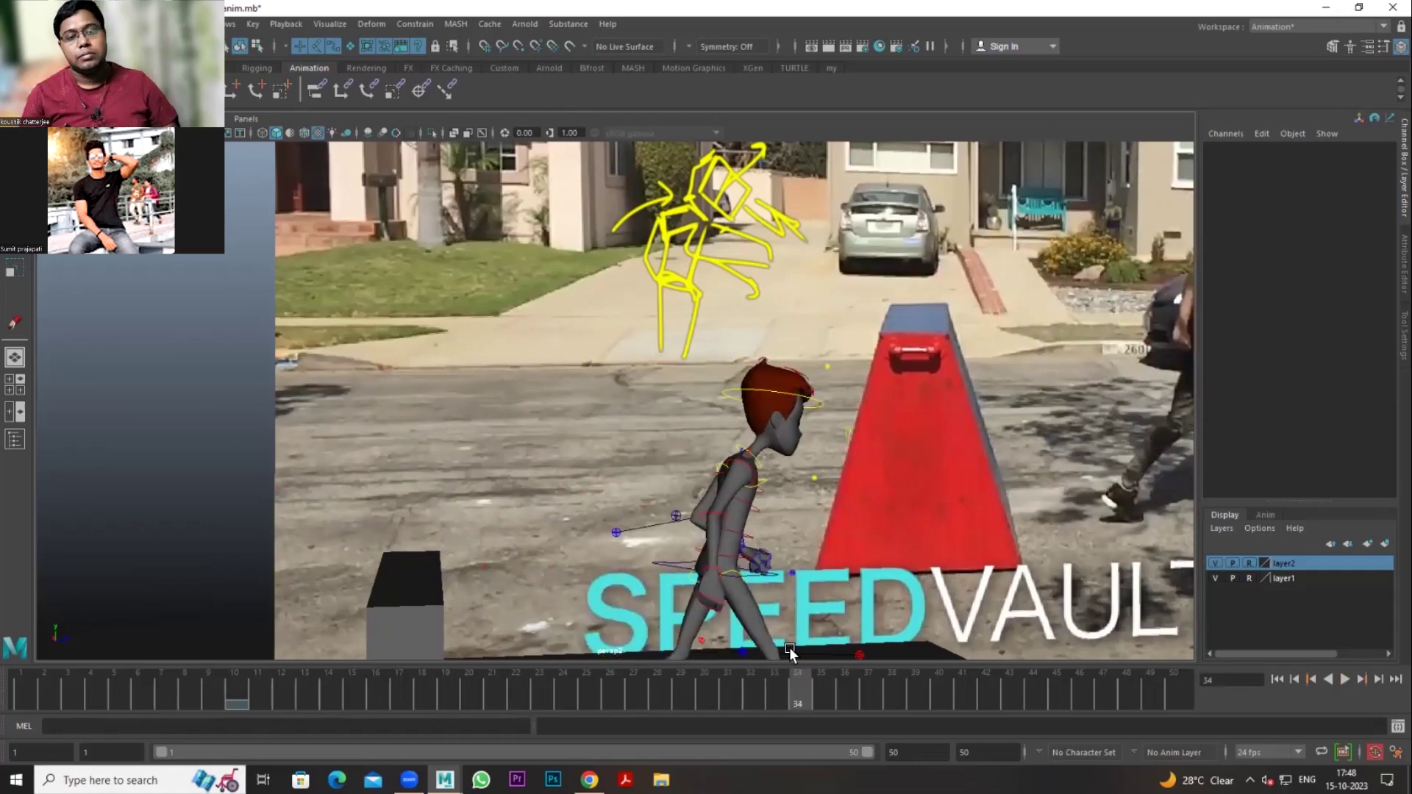